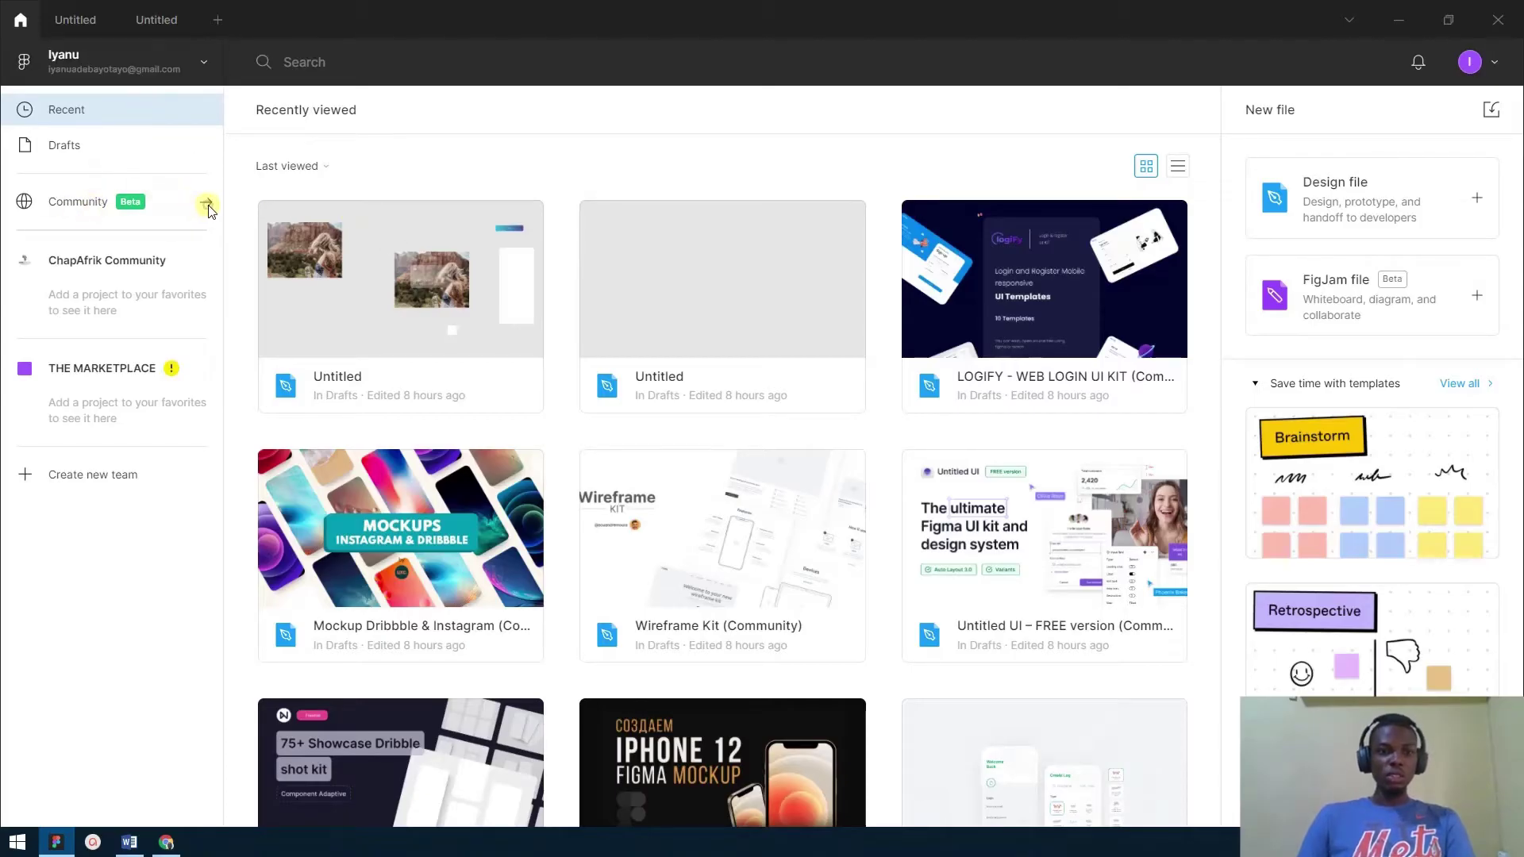
Browse the trending plugins in the Community and install the Unsplash plugin.
{"action": "left_click", "coordinate": [131, 203]}
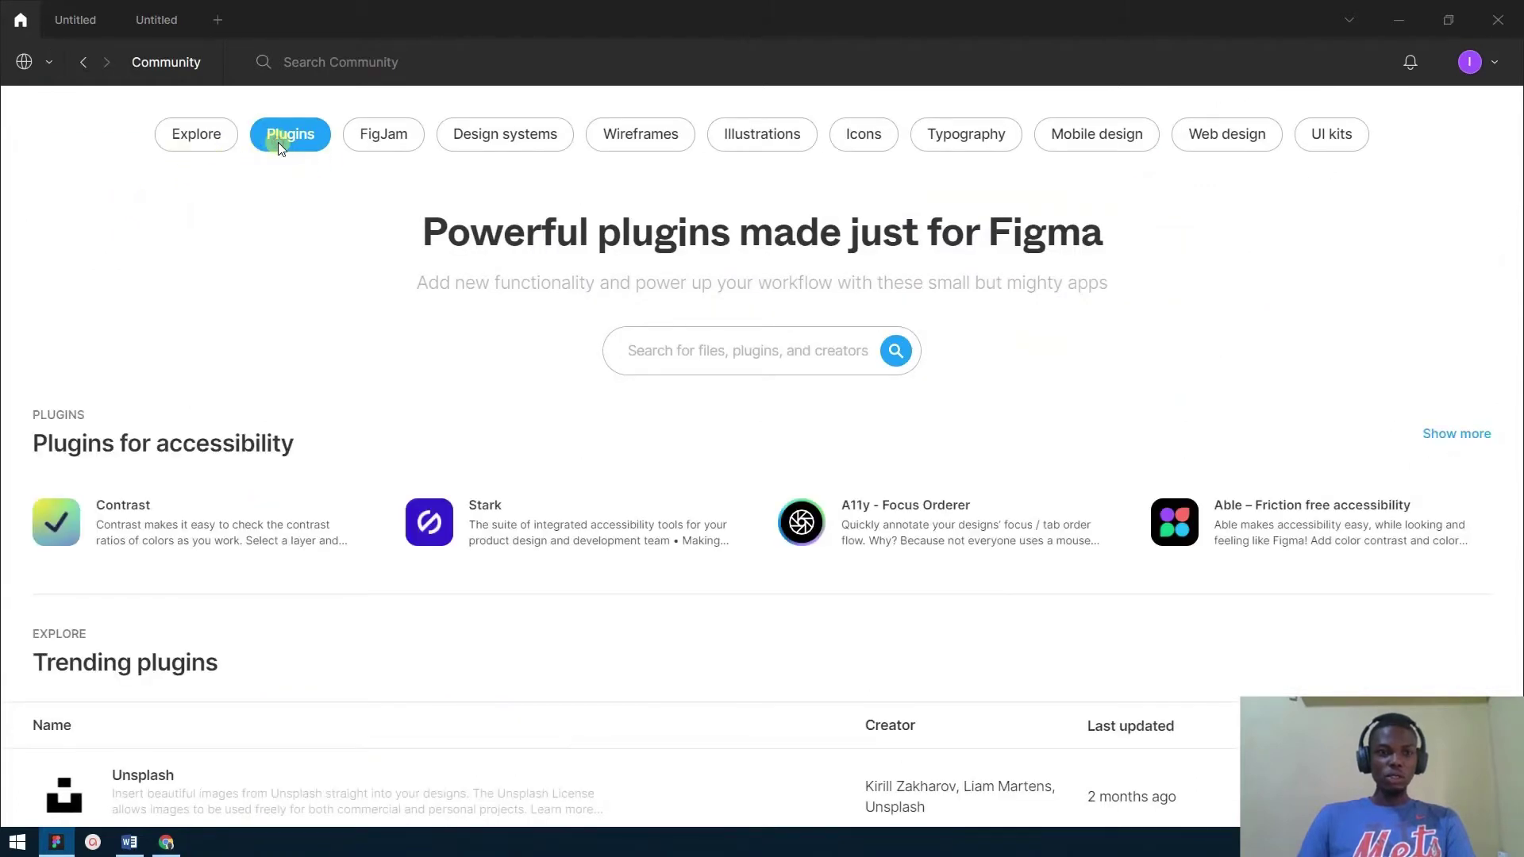
{"action": "left_click", "coordinate": [195, 142]}
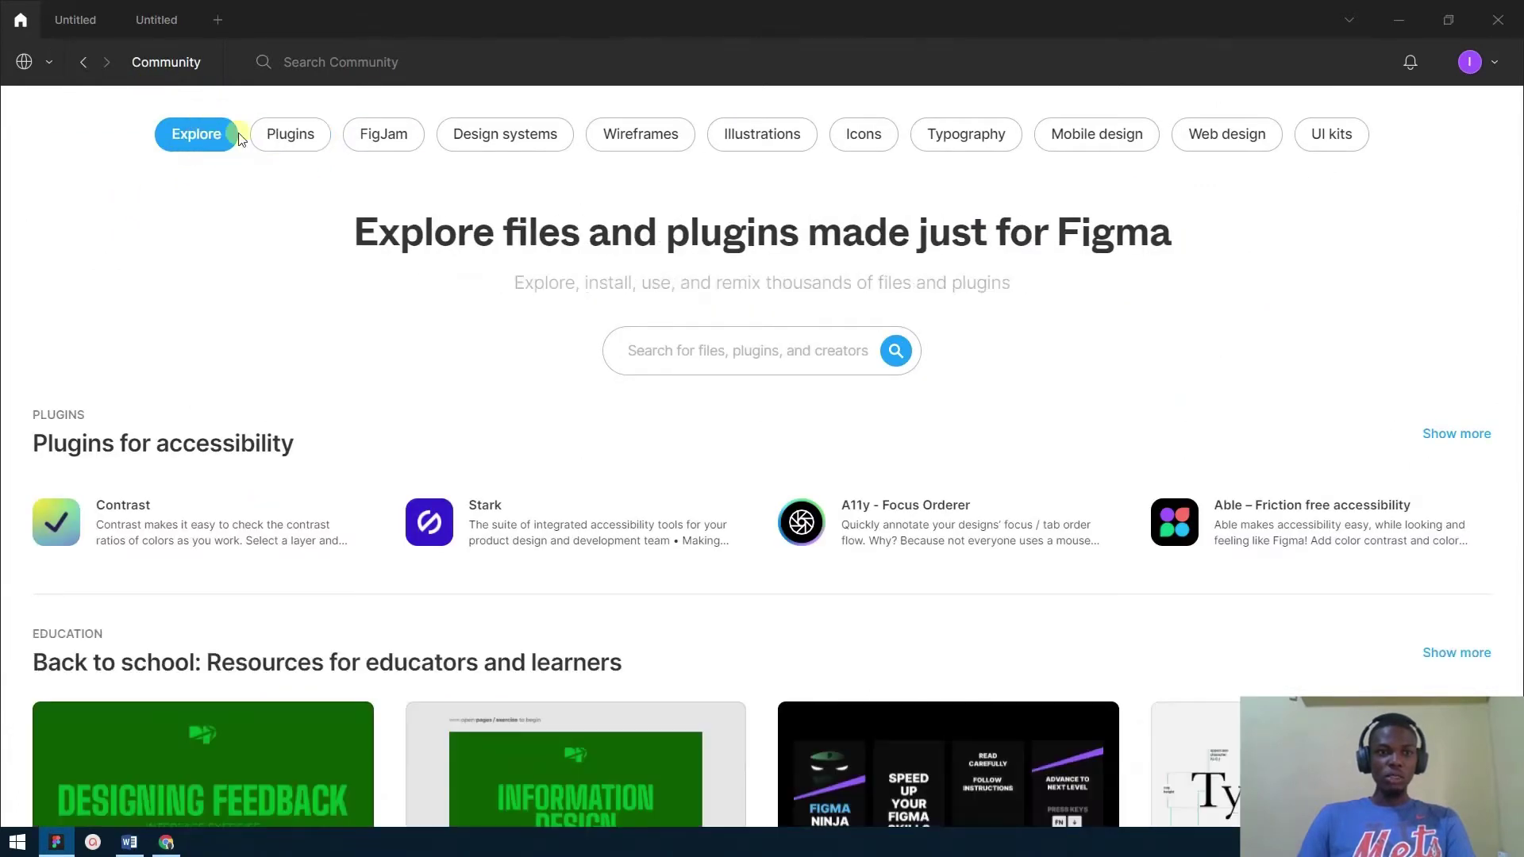
{"action": "left_click", "coordinate": [299, 137]}
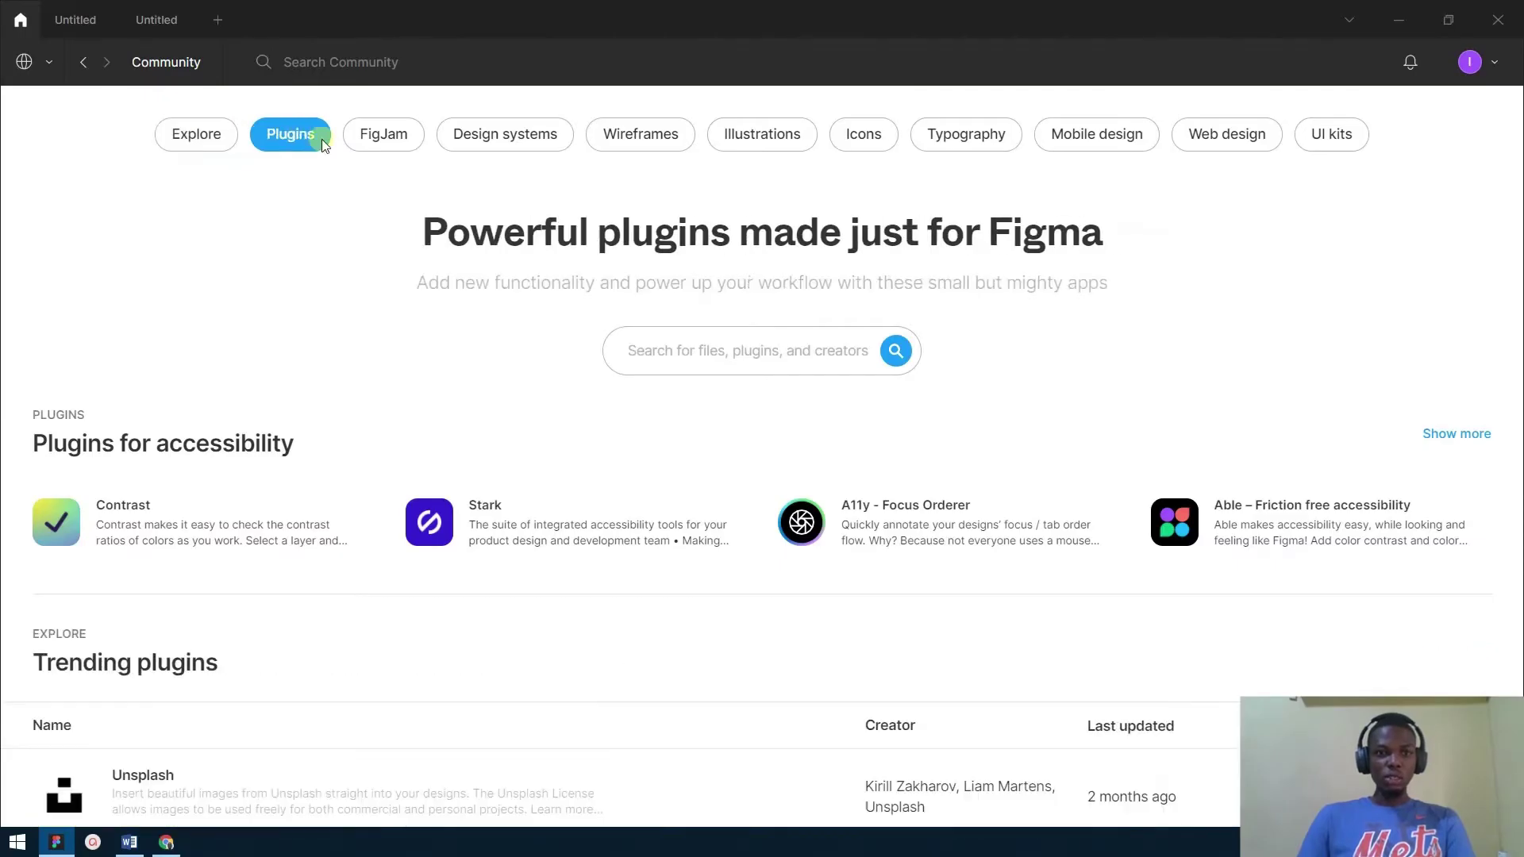
{"action": "scroll", "coordinate": [690, 264], "scroll_direction": "down", "scroll_amount": 7}
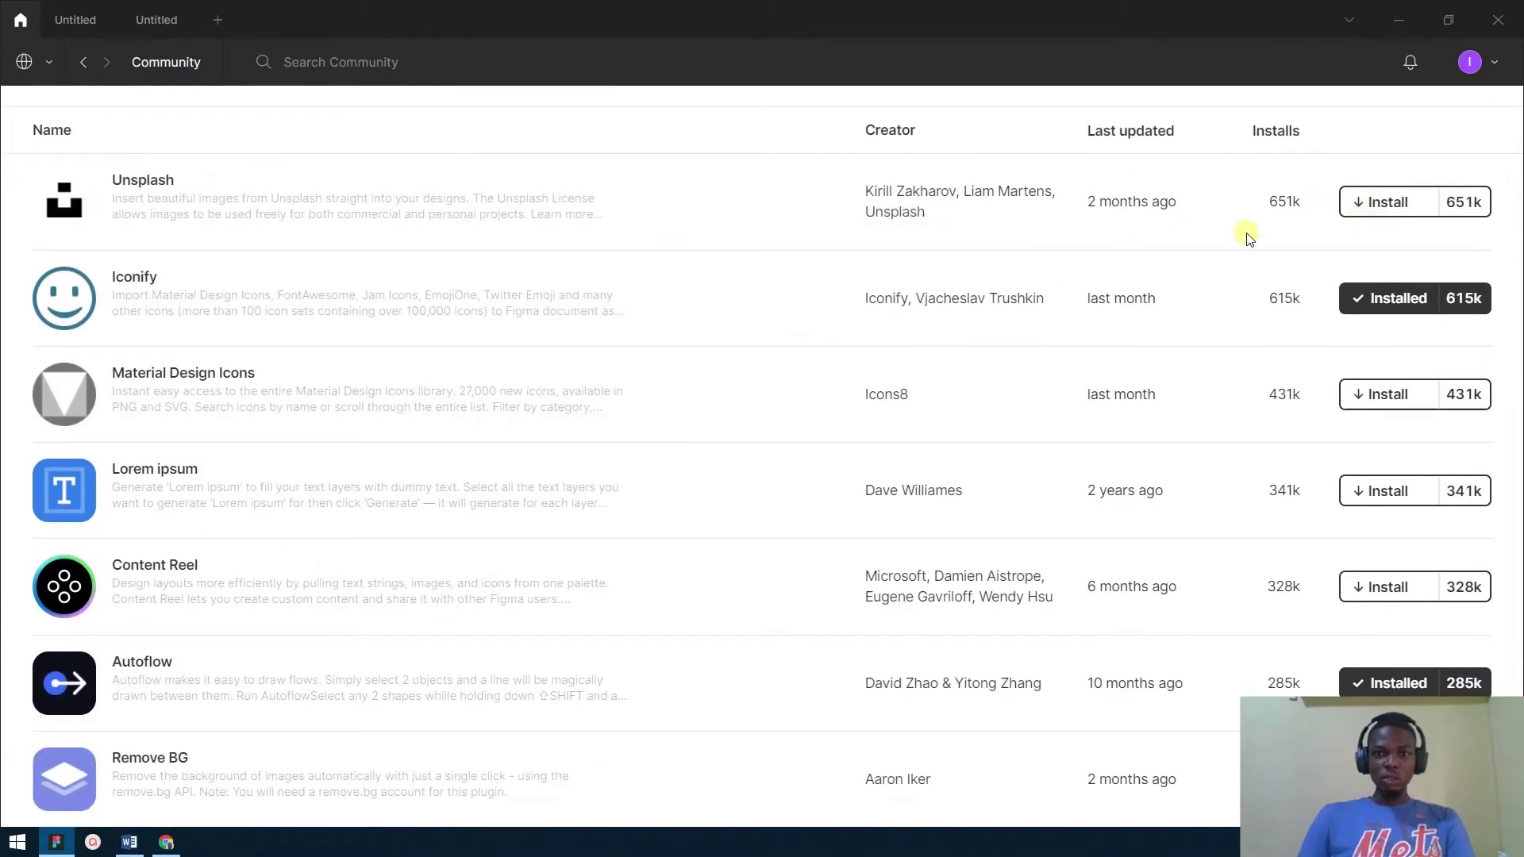
{"action": "left_click", "coordinate": [1360, 204]}
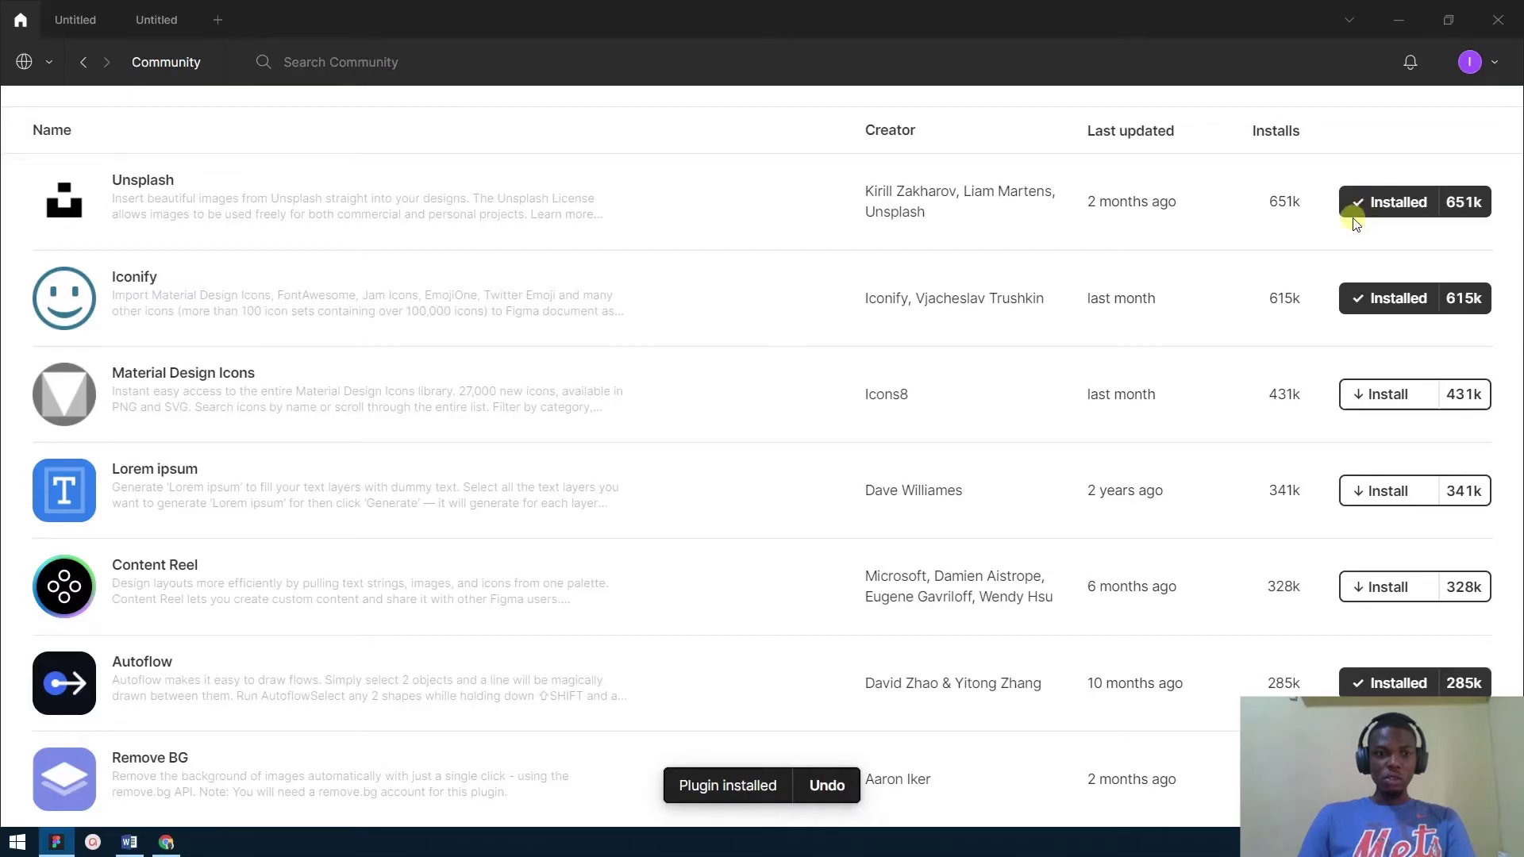
Open the details page of the Lorem ipsum plugin and install it.
{"action": "left_click", "coordinate": [76, 486]}
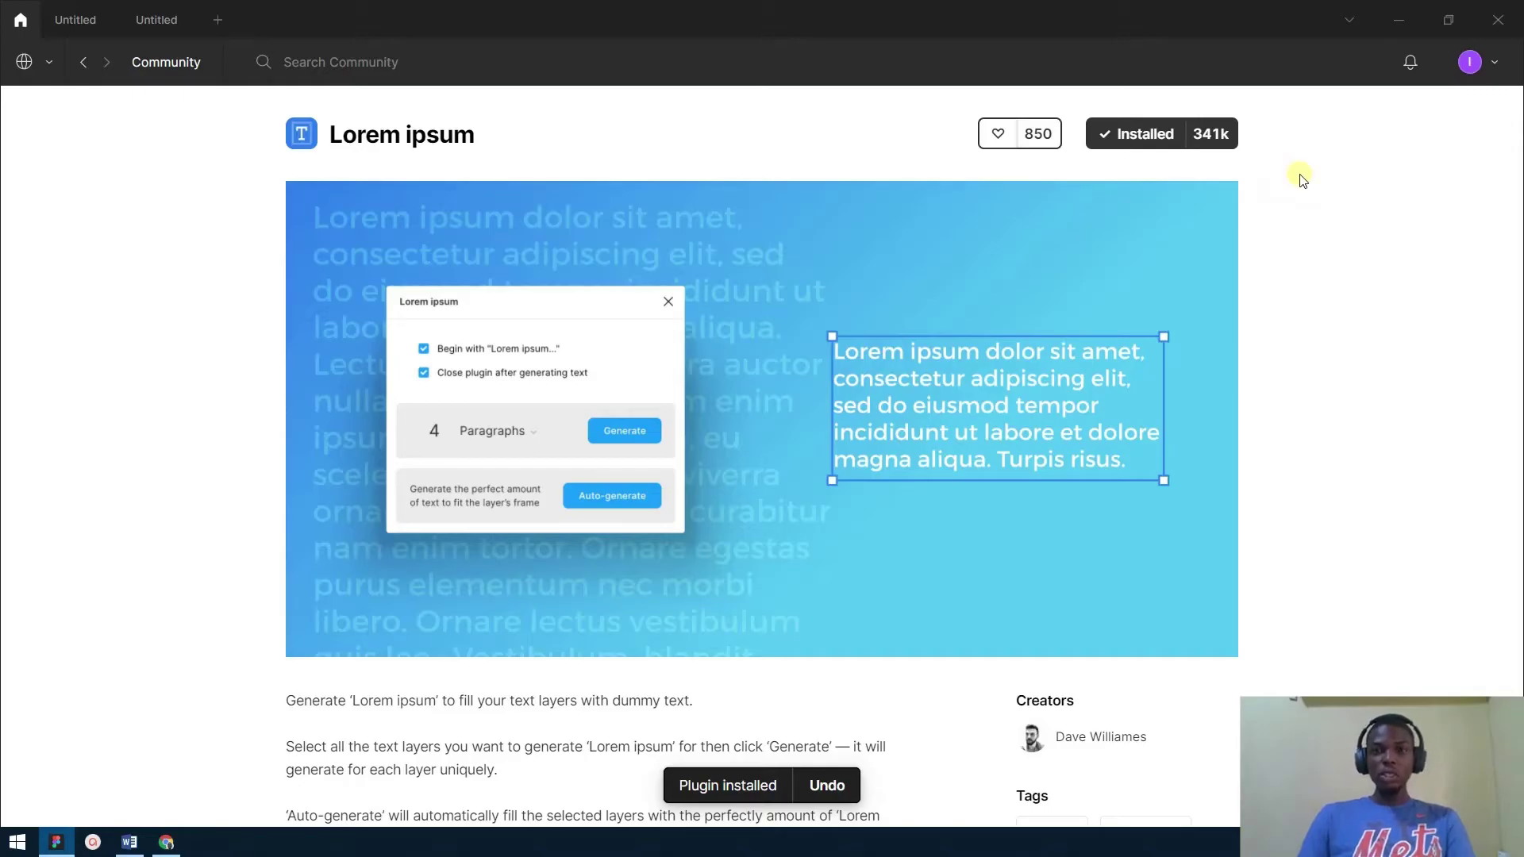
{"action": "left_click", "coordinate": [1172, 135]}
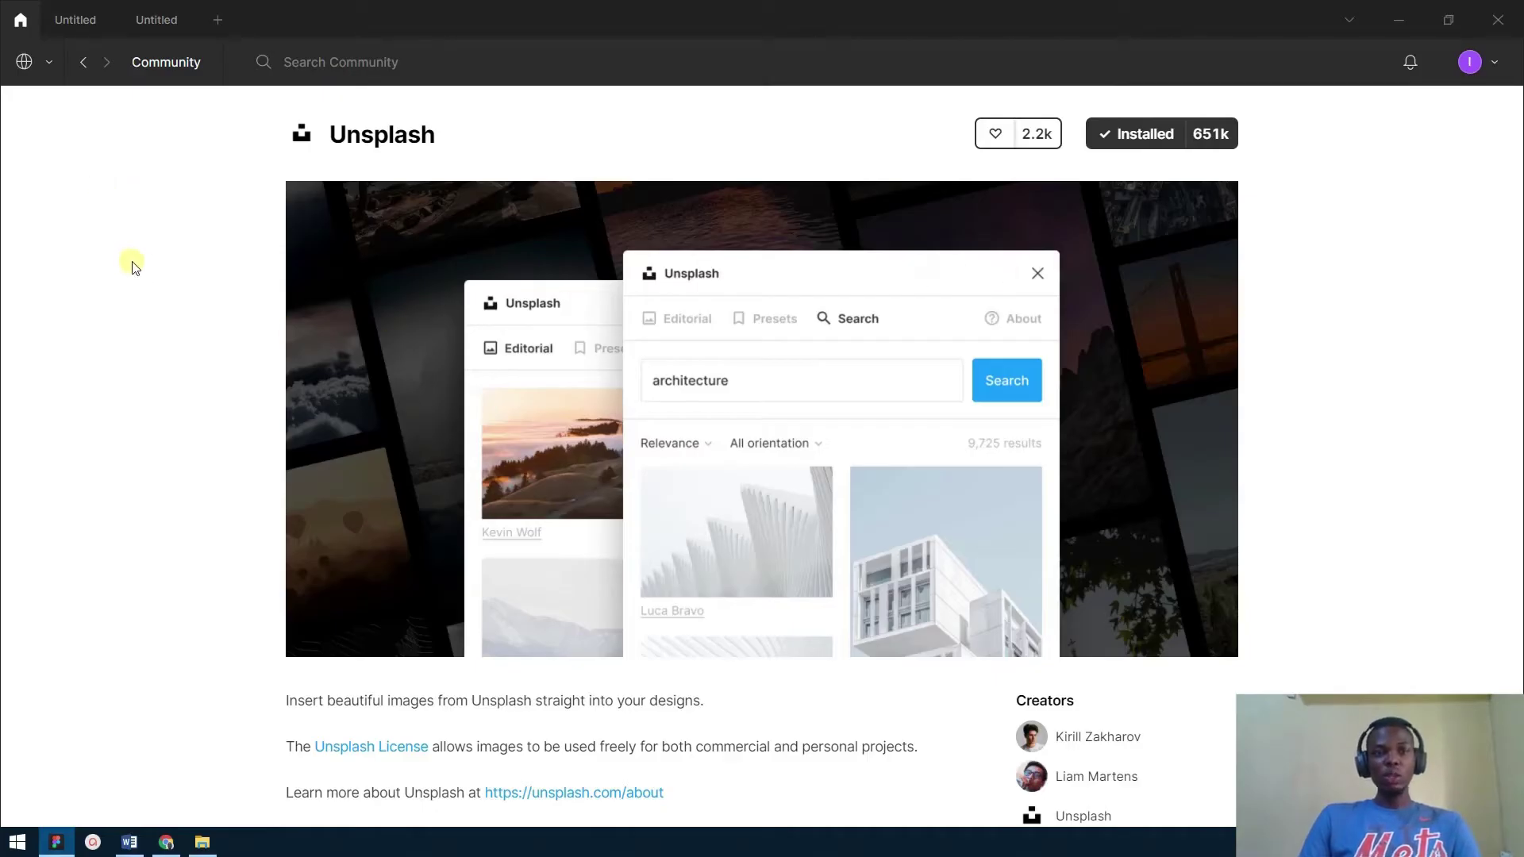
Switch to the first Untitled design file and run the Unsplash plugin on the iPhone frame's upper-left rectangle.
{"action": "left_click", "coordinate": [73, 24]}
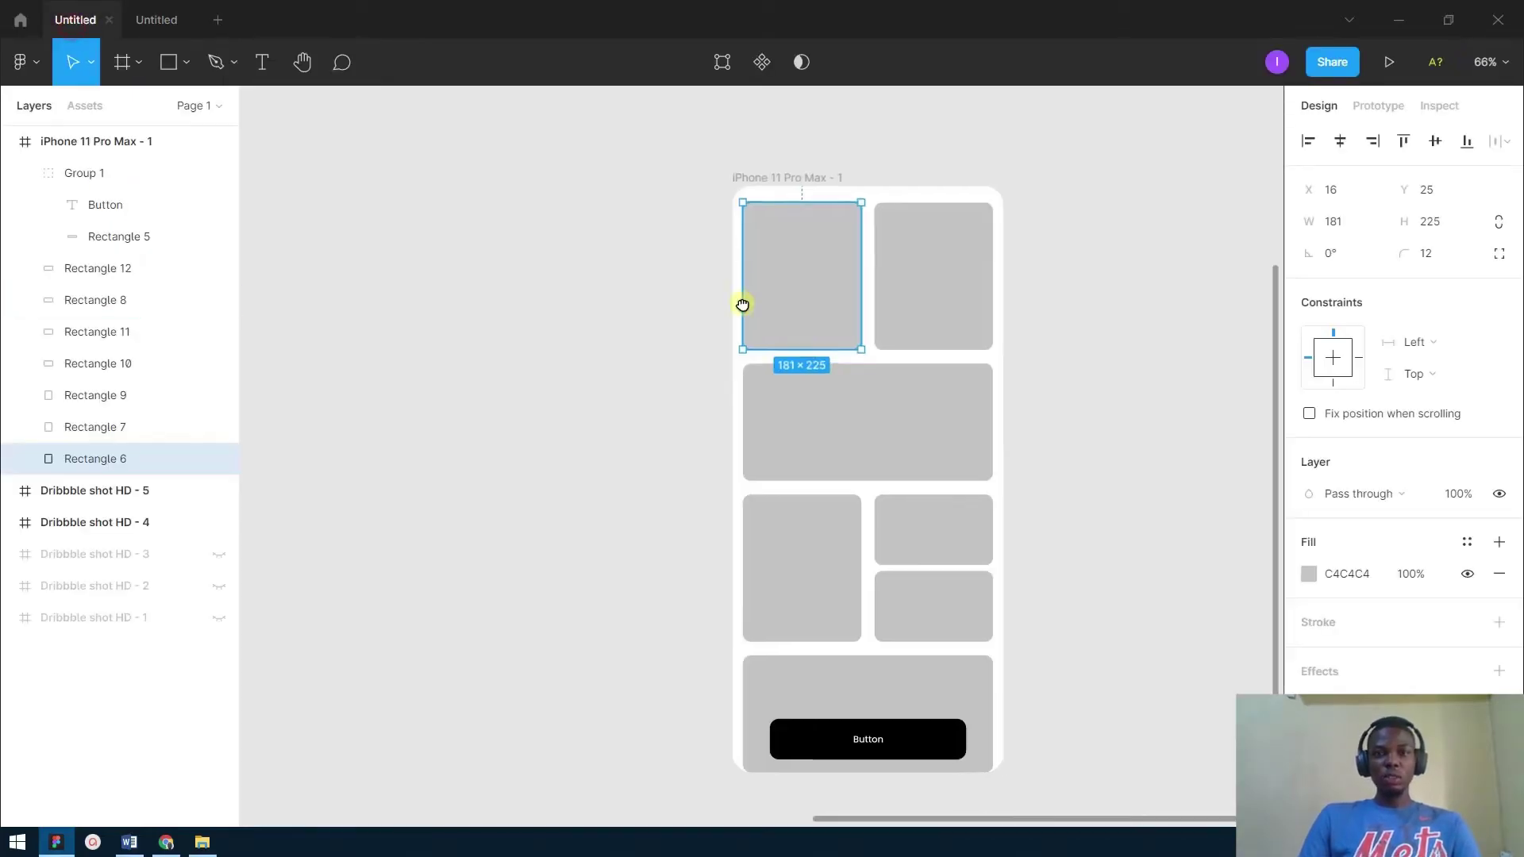
{"action": "left_click", "coordinate": [937, 334]}
{"action": "left_click", "coordinate": [682, 277]}
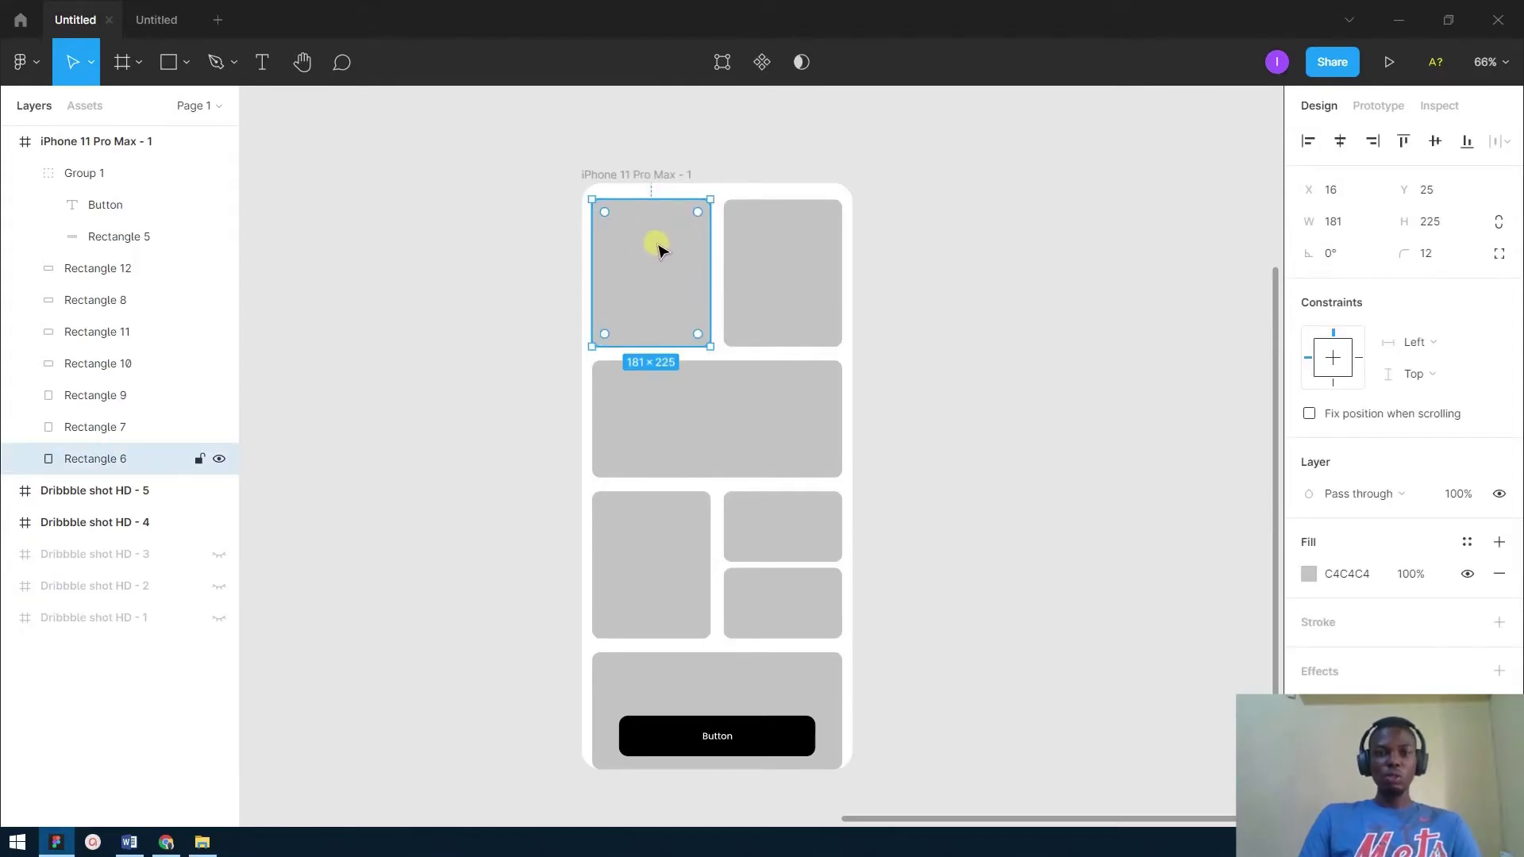
{"action": "right_click", "coordinate": [659, 248]}
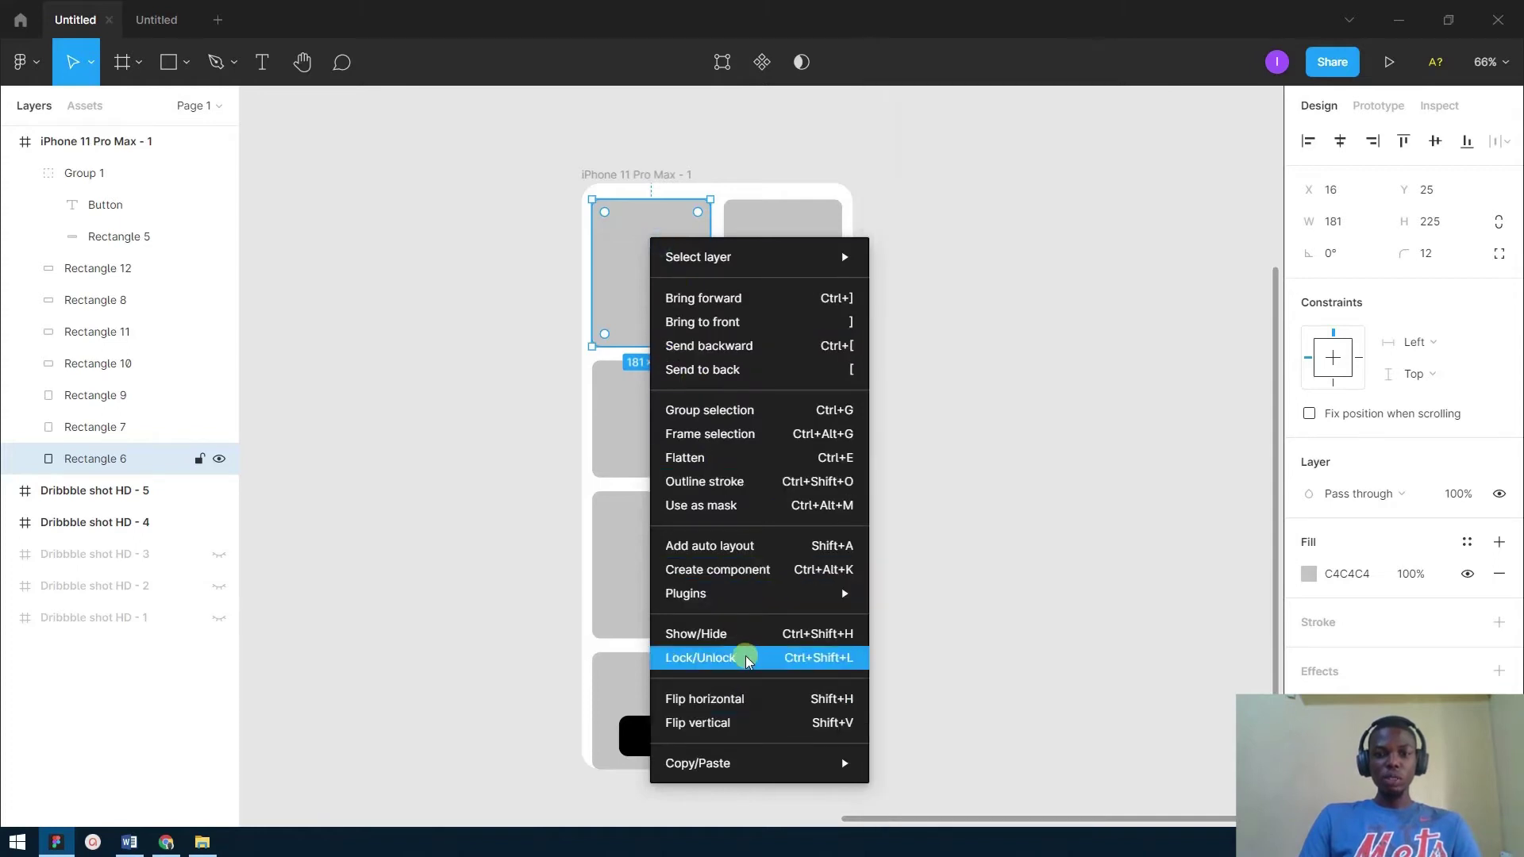
{"action": "mouse_move", "coordinate": [755, 592]}
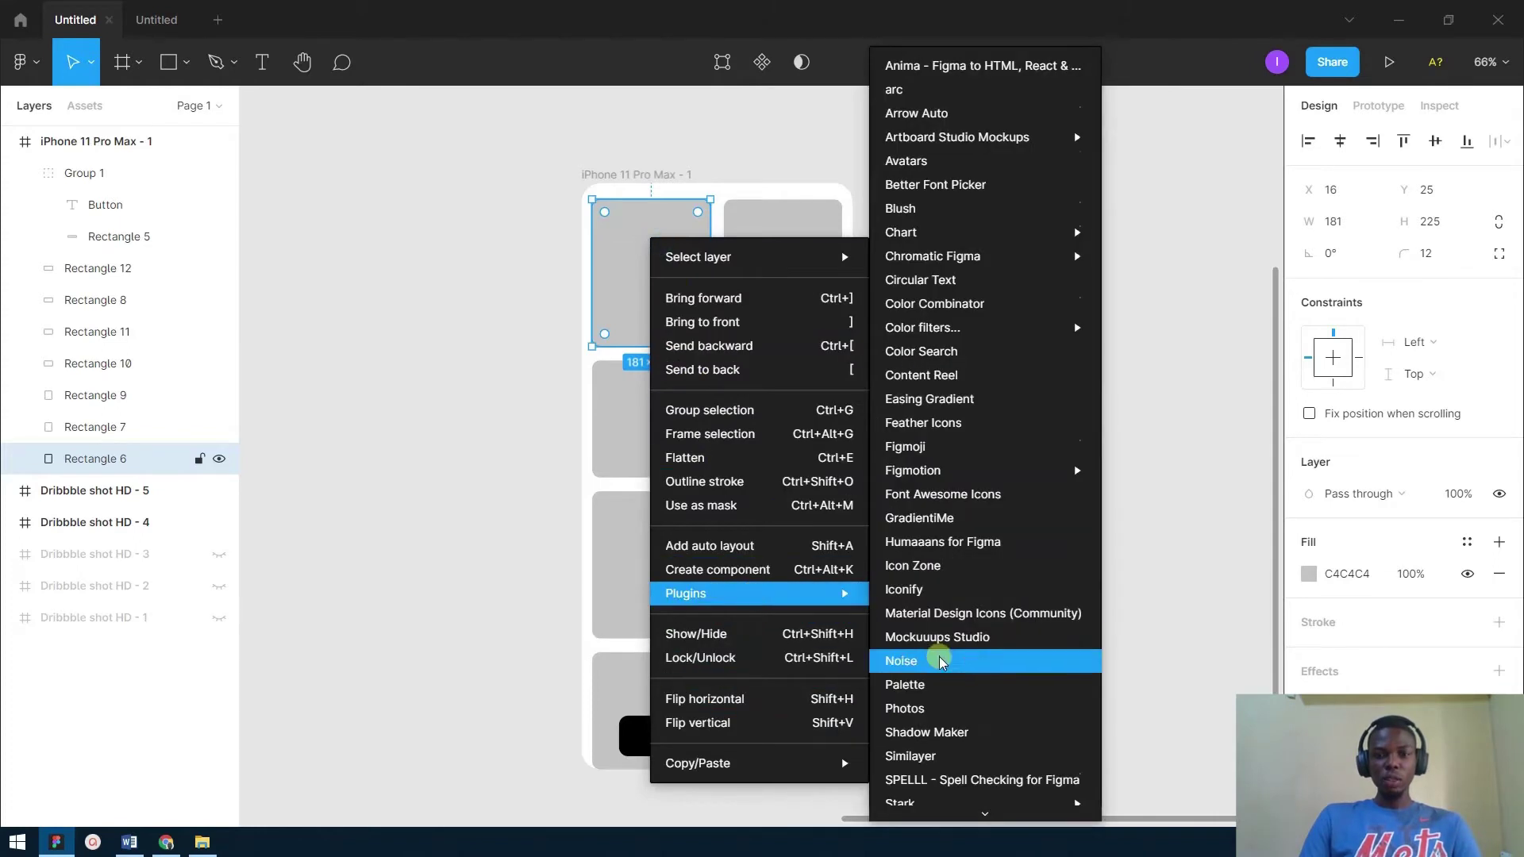
{"action": "scroll", "coordinate": [938, 655], "scroll_direction": "down", "scroll_amount": 2}
{"action": "scroll", "coordinate": [940, 656], "scroll_direction": "down", "scroll_amount": 1}
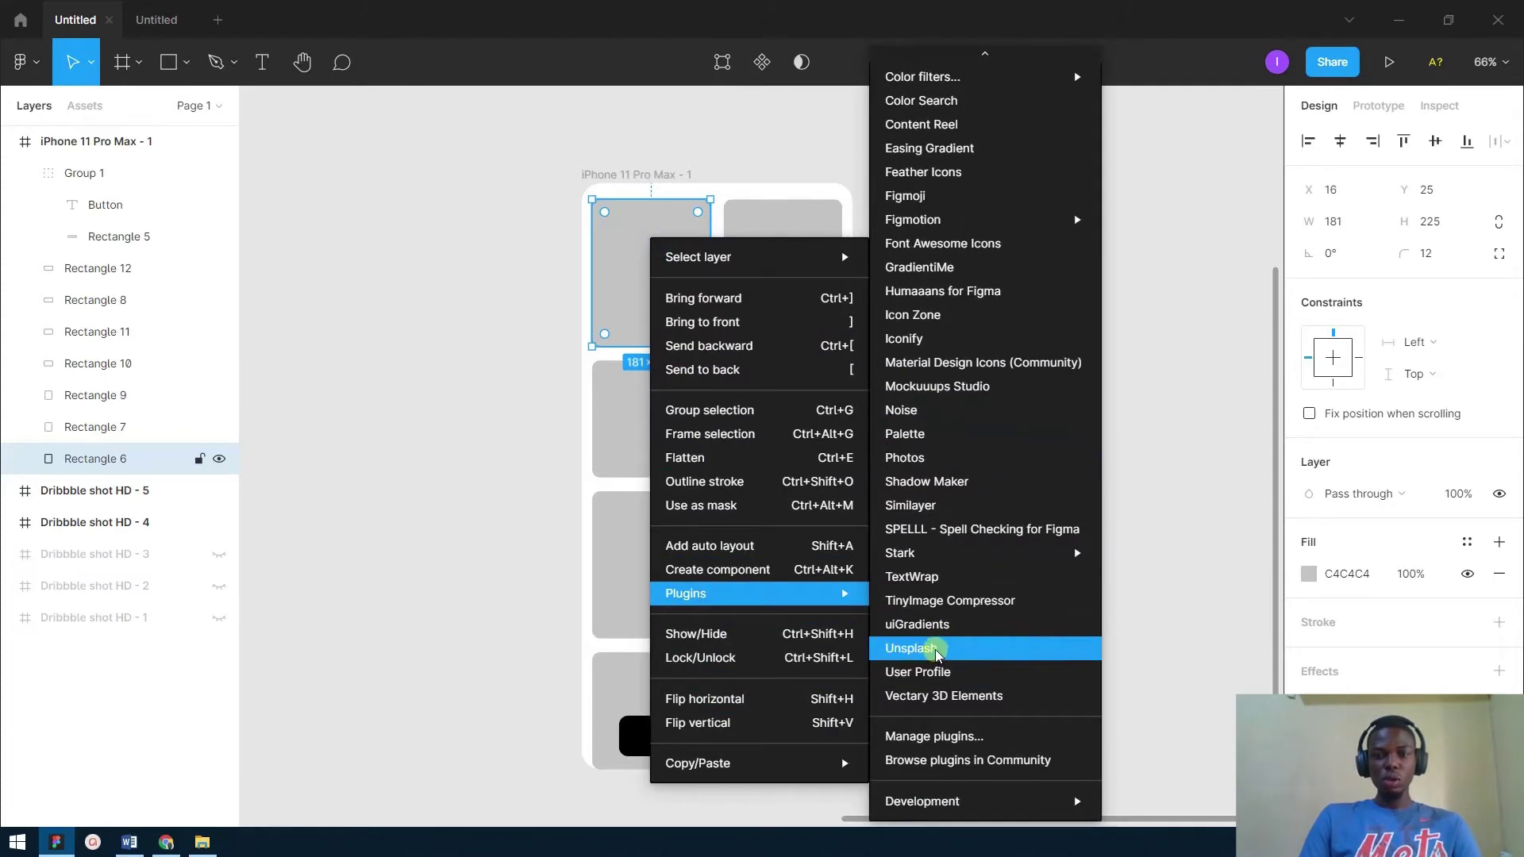
{"action": "left_click", "coordinate": [911, 649]}
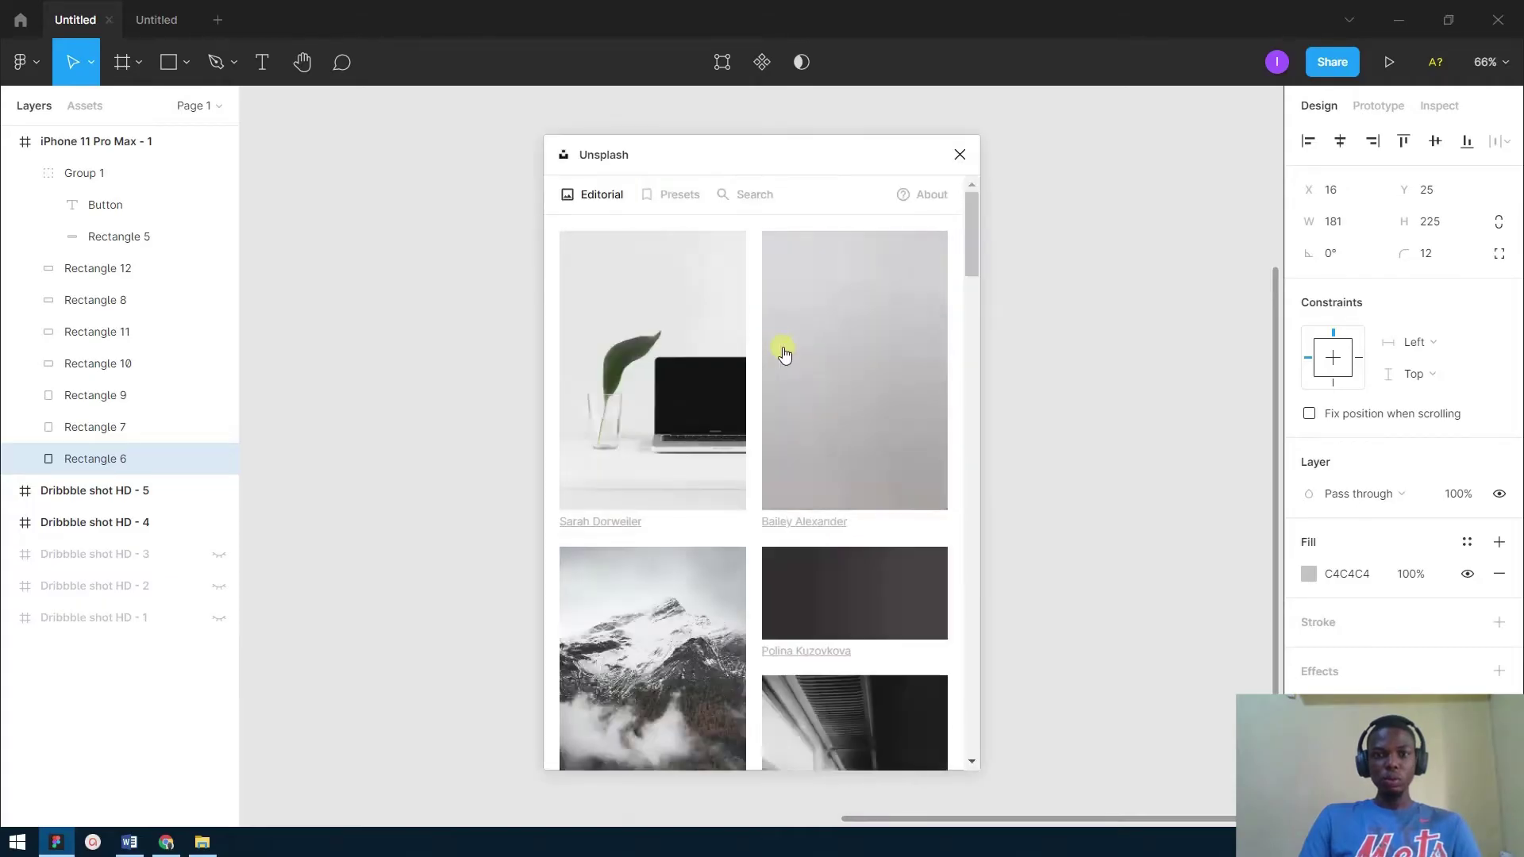
Search the Unsplash plugin's photos for "food".
{"action": "mouse_move", "coordinate": [972, 246]}
{"action": "left_mouse_down"}
{"action": "mouse_move", "coordinate": [978, 346]}
{"action": "mouse_move", "coordinate": [966, 241]}
{"action": "left_mouse_up"}
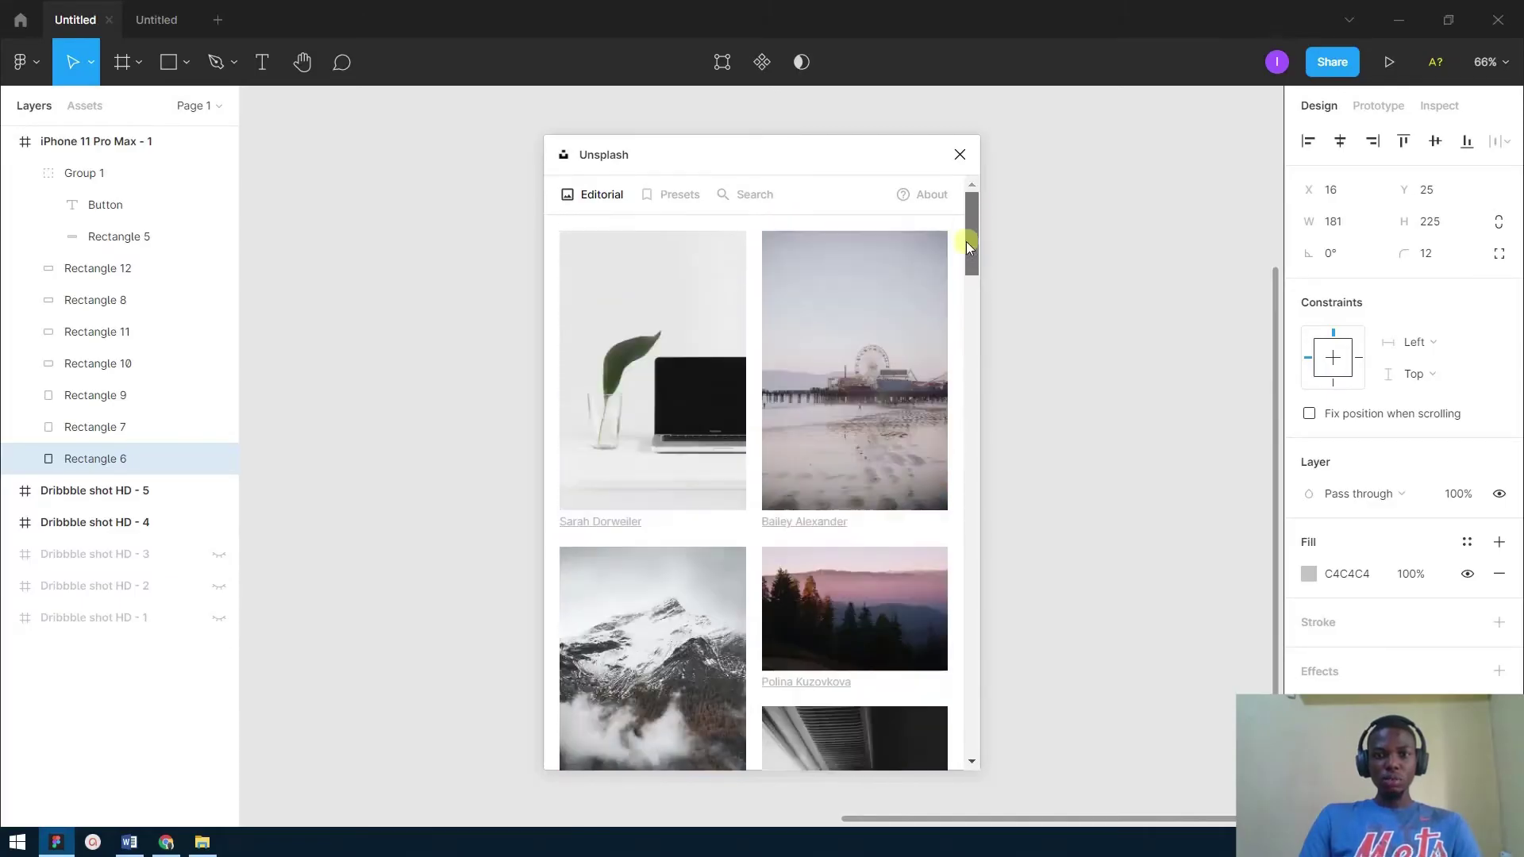
{"action": "left_click", "coordinate": [724, 194]}
{"action": "left_click", "coordinate": [702, 246]}
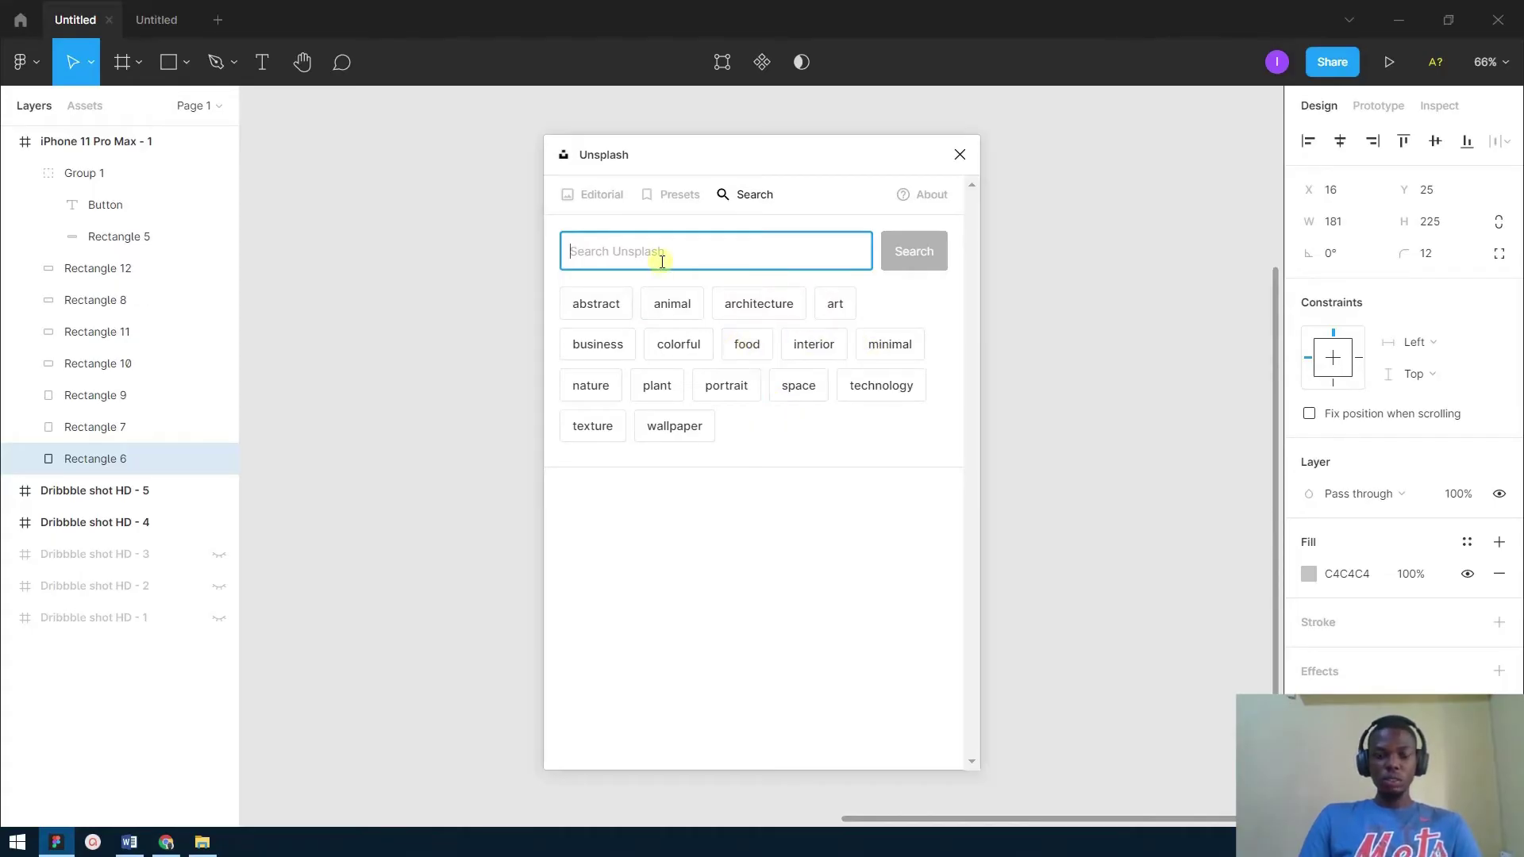
{"action": "type", "text": "food"}
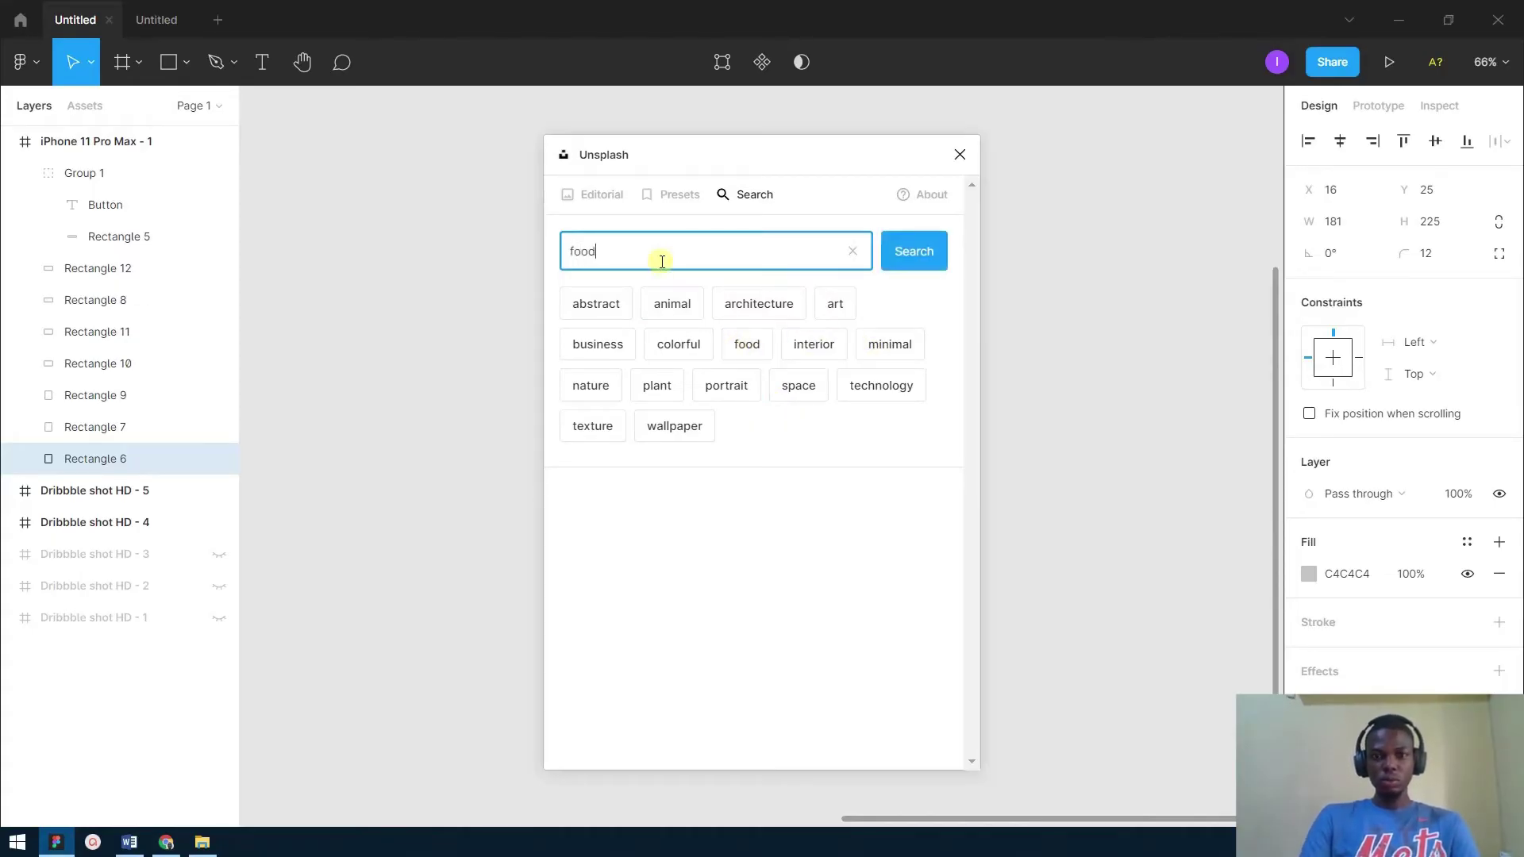
{"action": "key", "text": "Return"}
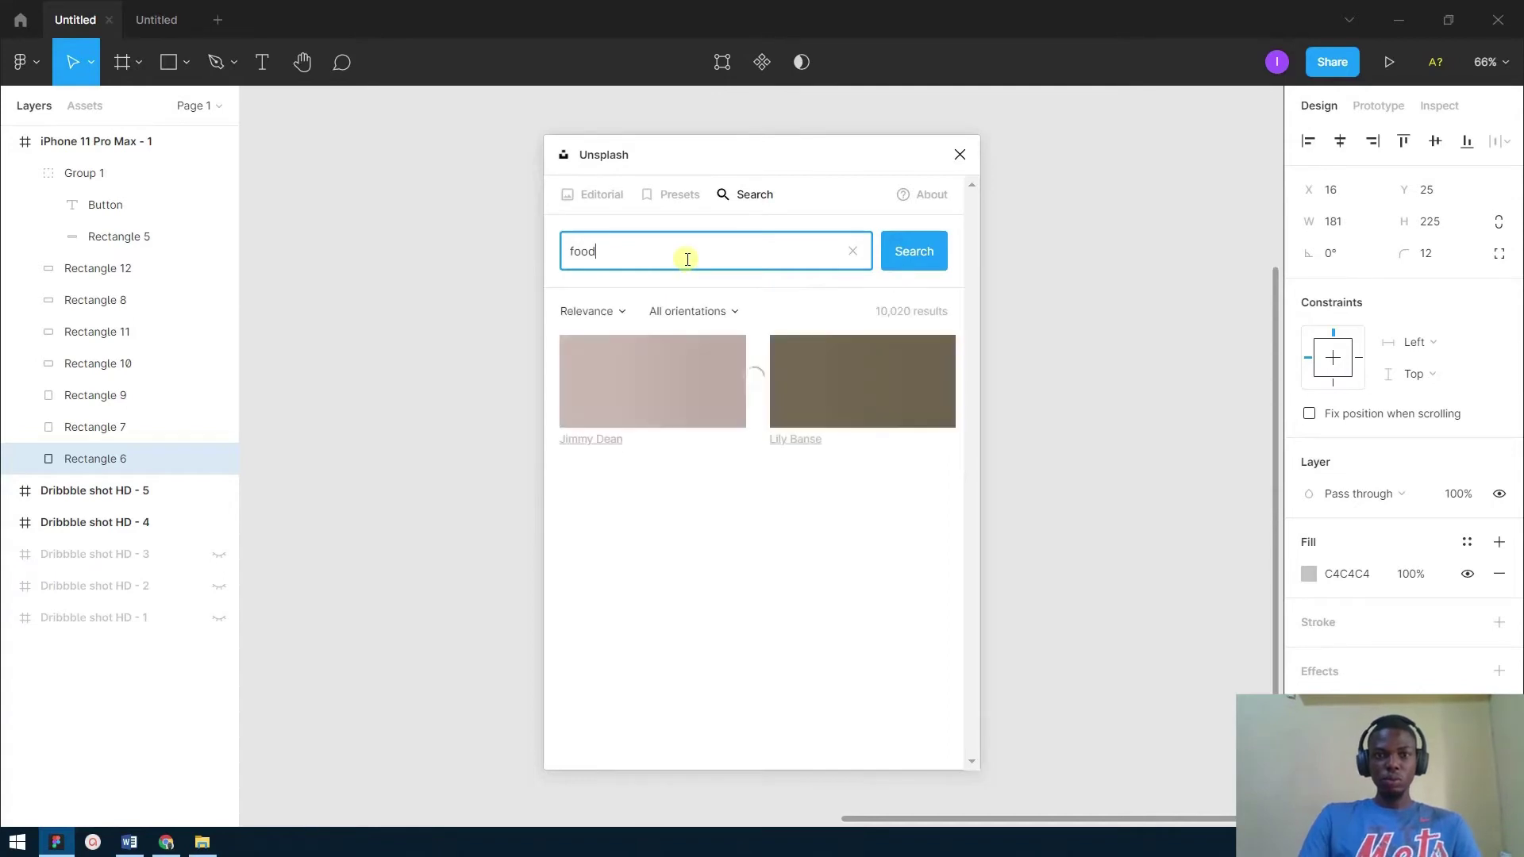
Fill the selected rectangle with the photo of sliced meat and salad plates, and move the plugin window clear of the frame.
{"action": "scroll", "coordinate": [844, 389], "scroll_direction": "down", "scroll_amount": 2}
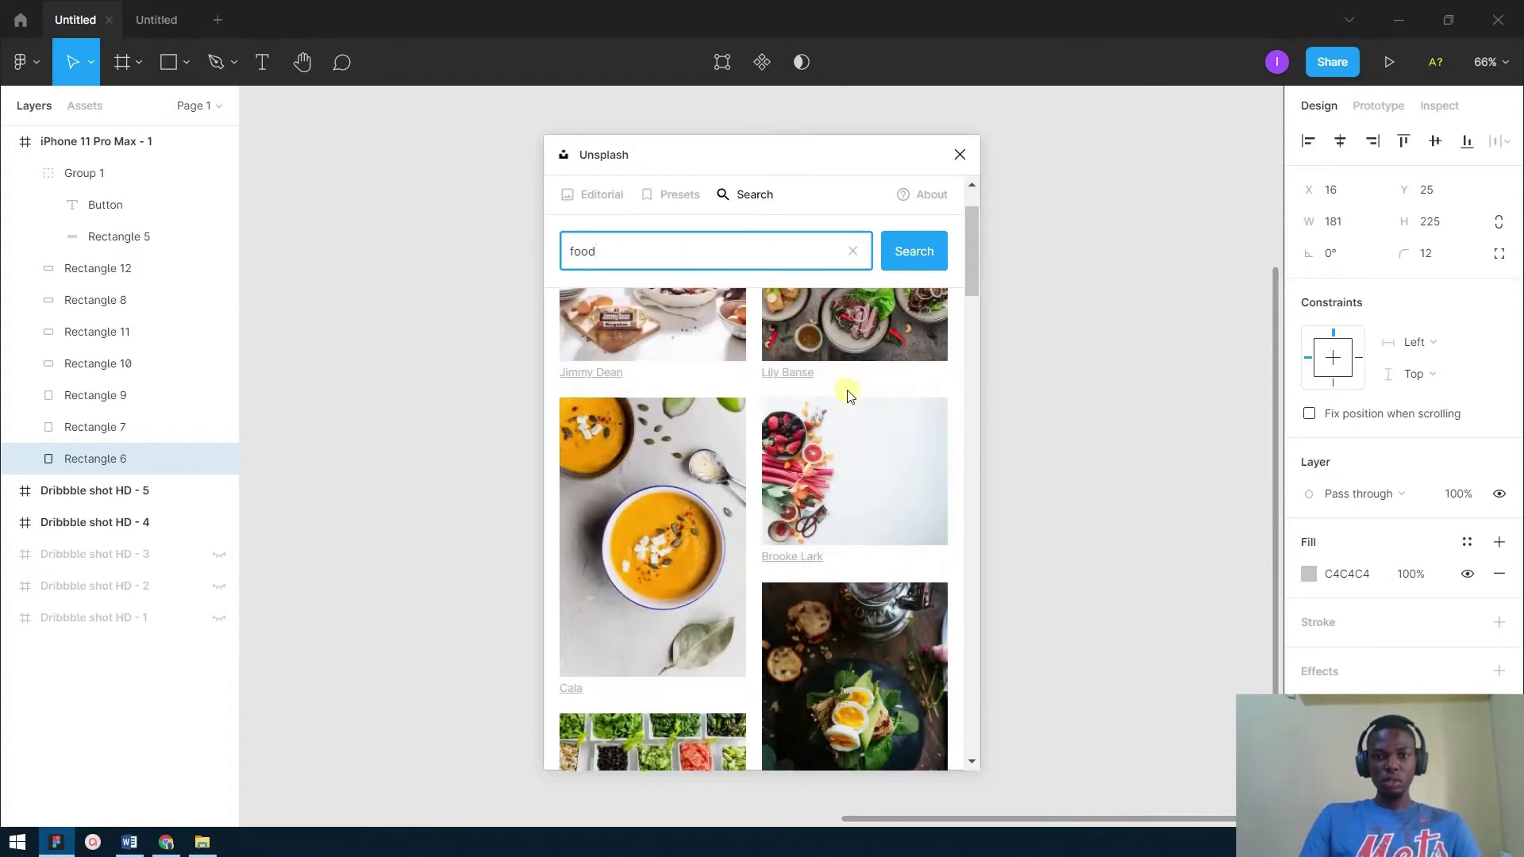
{"action": "scroll", "coordinate": [852, 382], "scroll_direction": "up", "scroll_amount": 2}
{"action": "left_click", "coordinate": [851, 382]}
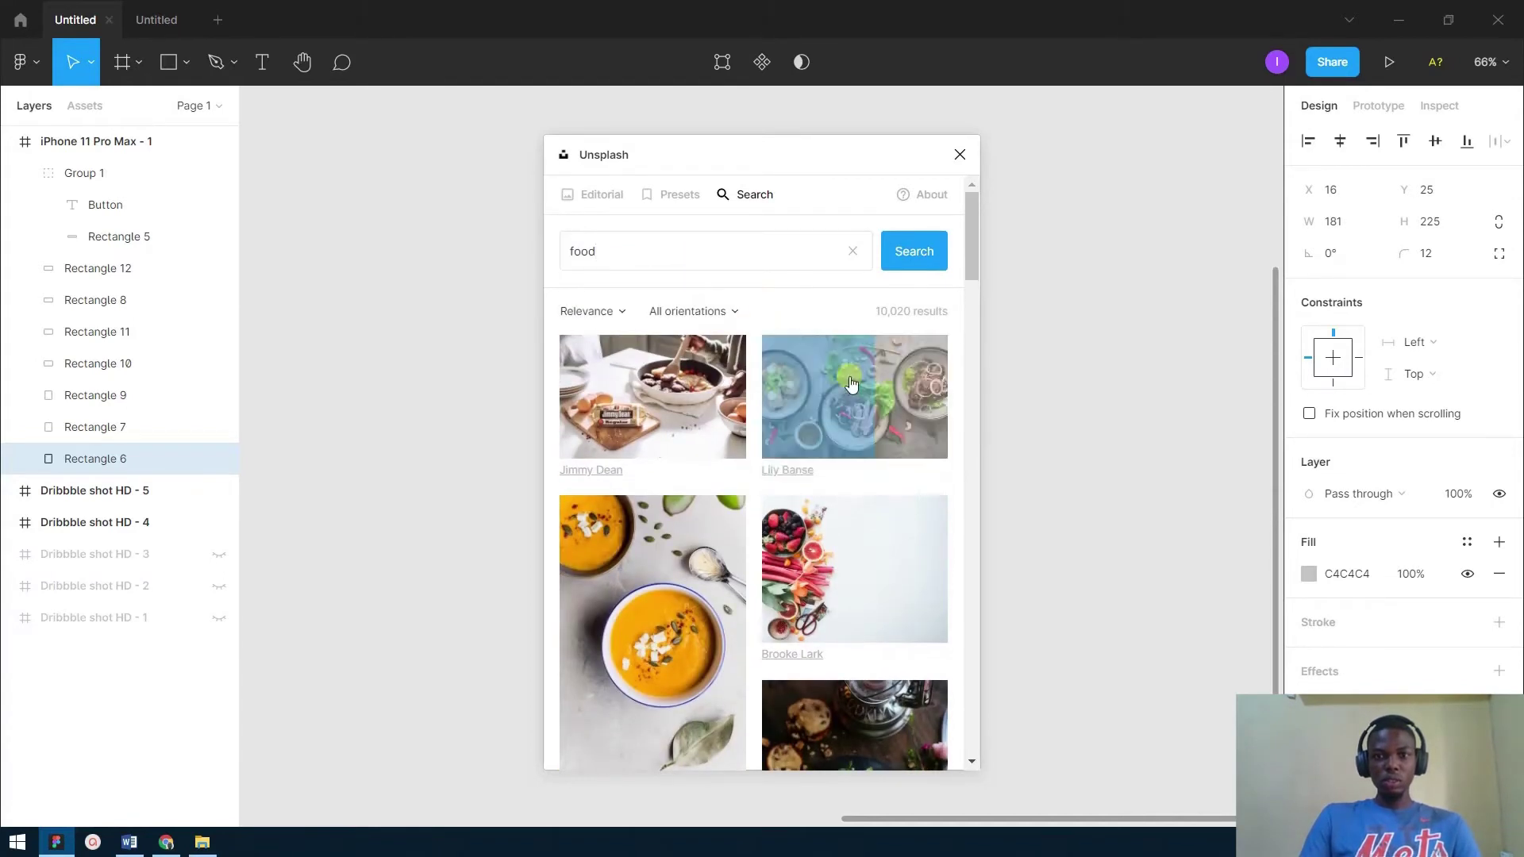
{"action": "left_click_drag", "start_coordinate": [824, 153], "coordinate": [93, 347]}
{"action": "key", "text": "shift+2"}
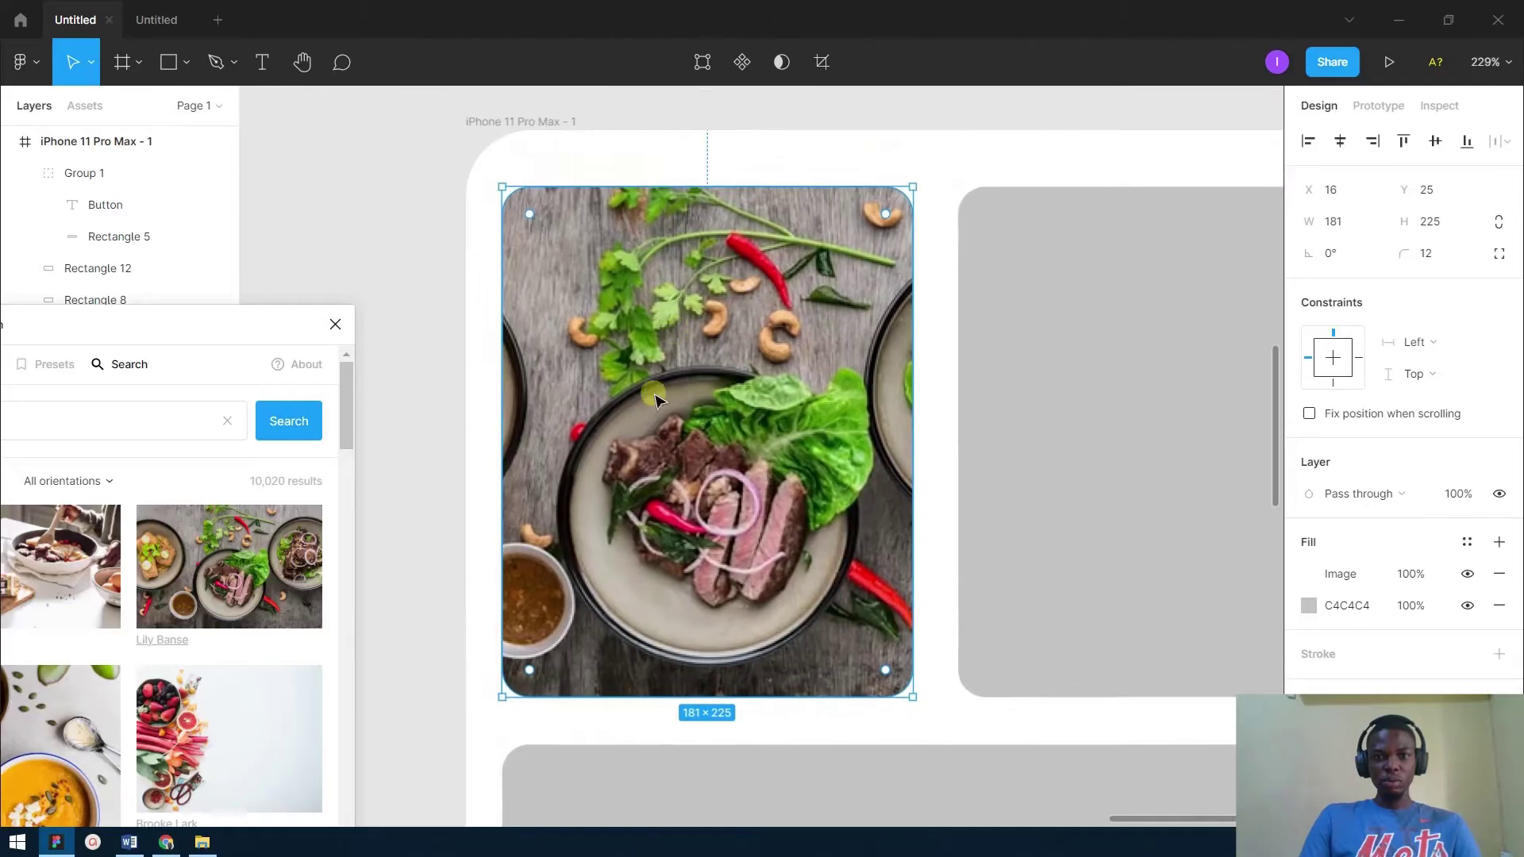
Fill the wide rectangle in the frame's second row with the photo of vegetable trays, and close the Unsplash plugin.
{"action": "scroll", "coordinate": [754, 300], "scroll_direction": "down", "scroll_amount": 5}
{"action": "left_click_drag", "start_coordinate": [242, 330], "coordinate": [439, 168]}
{"action": "left_click", "coordinate": [903, 379]}
{"action": "left_click", "coordinate": [872, 479]}
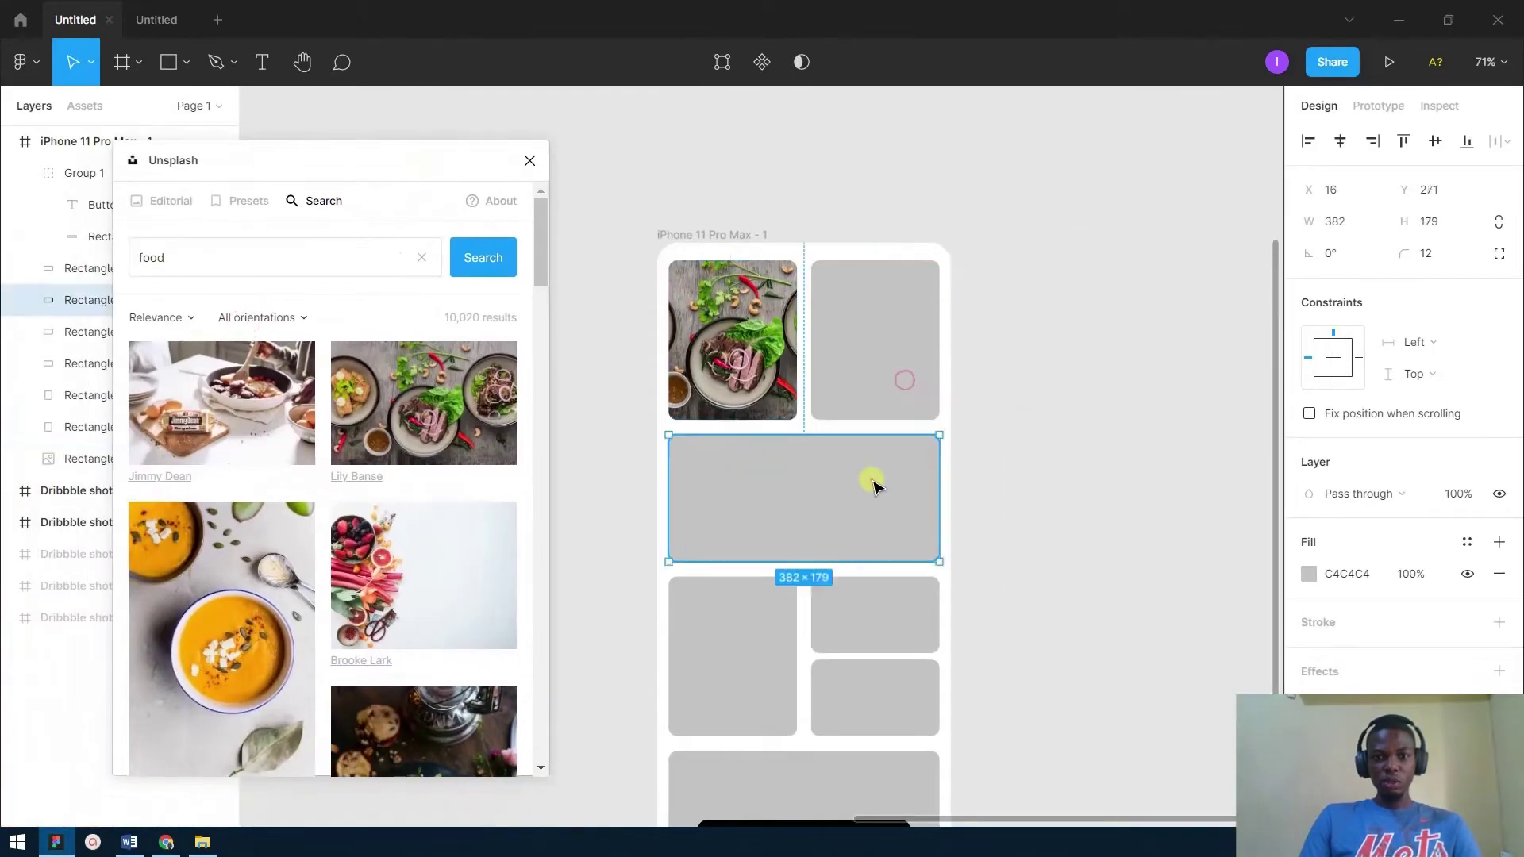
{"action": "scroll", "coordinate": [365, 609], "scroll_direction": "down", "scroll_amount": 5}
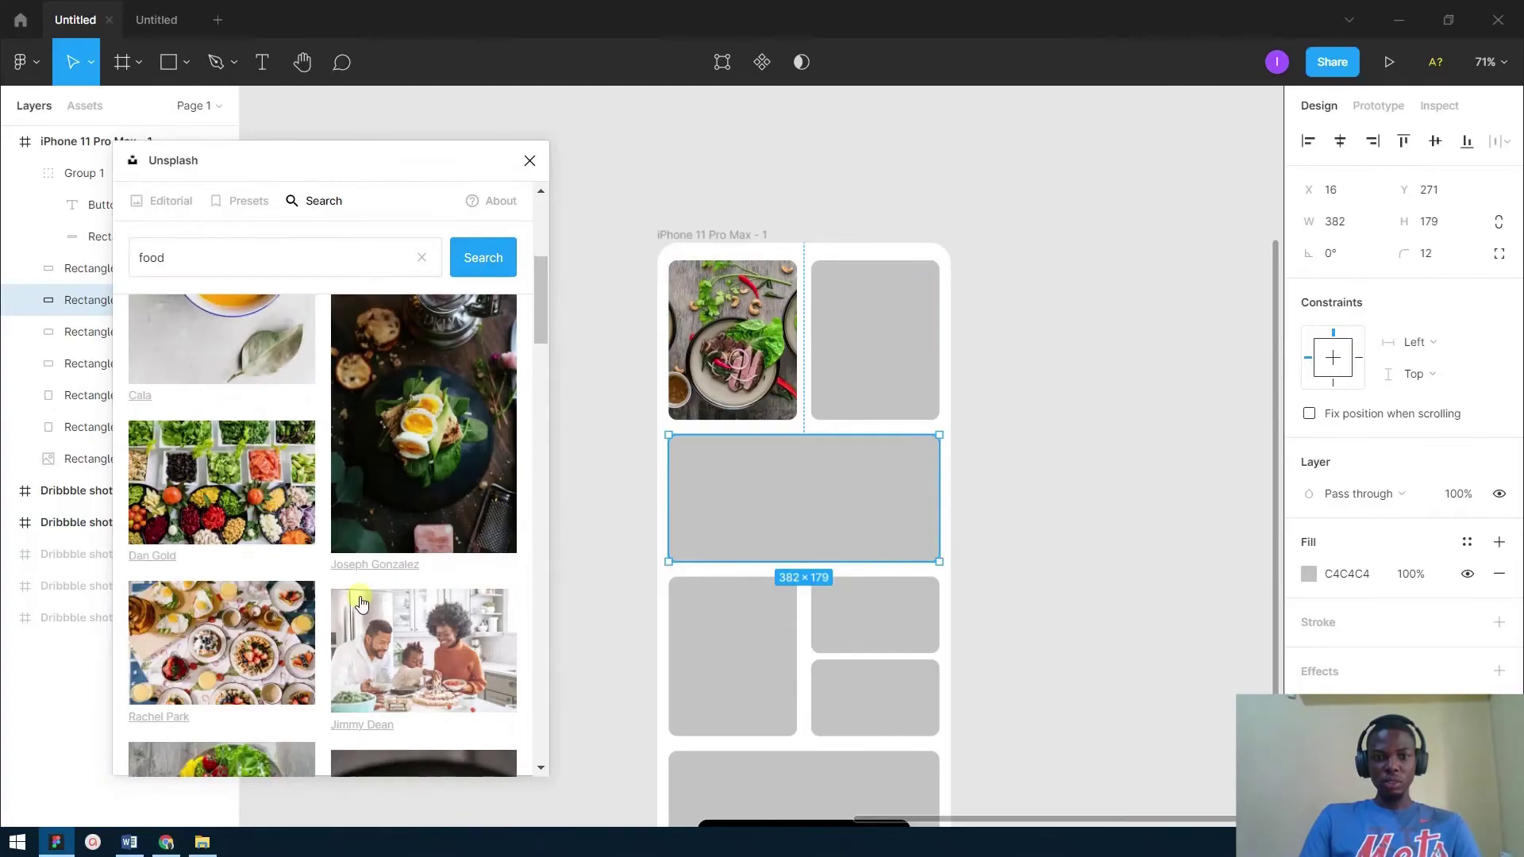
{"action": "left_click", "coordinate": [269, 513]}
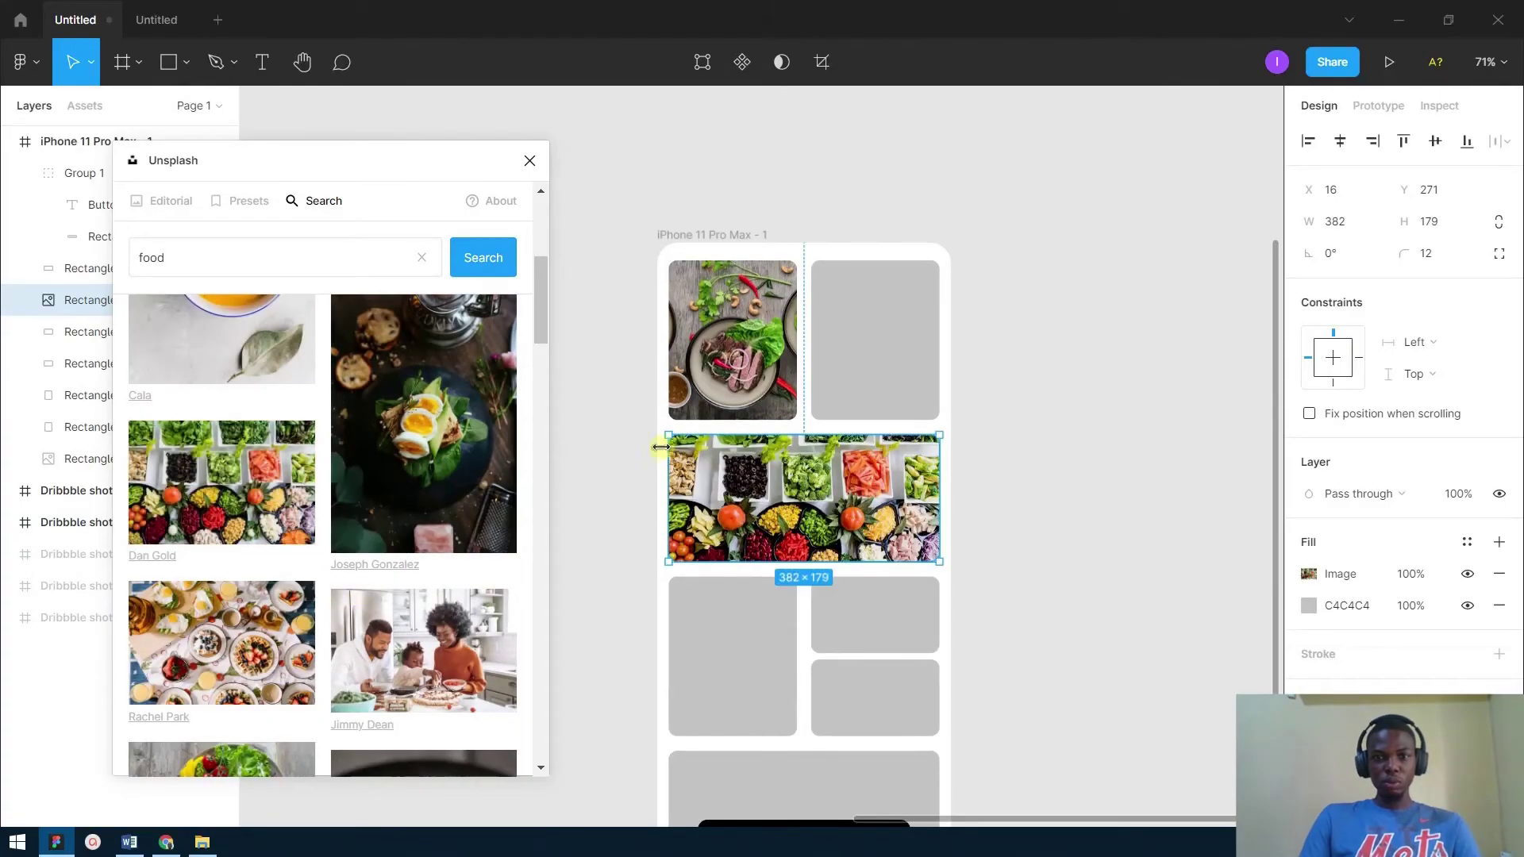
{"action": "left_click_drag", "start_coordinate": [358, 161], "coordinate": [398, 146]}
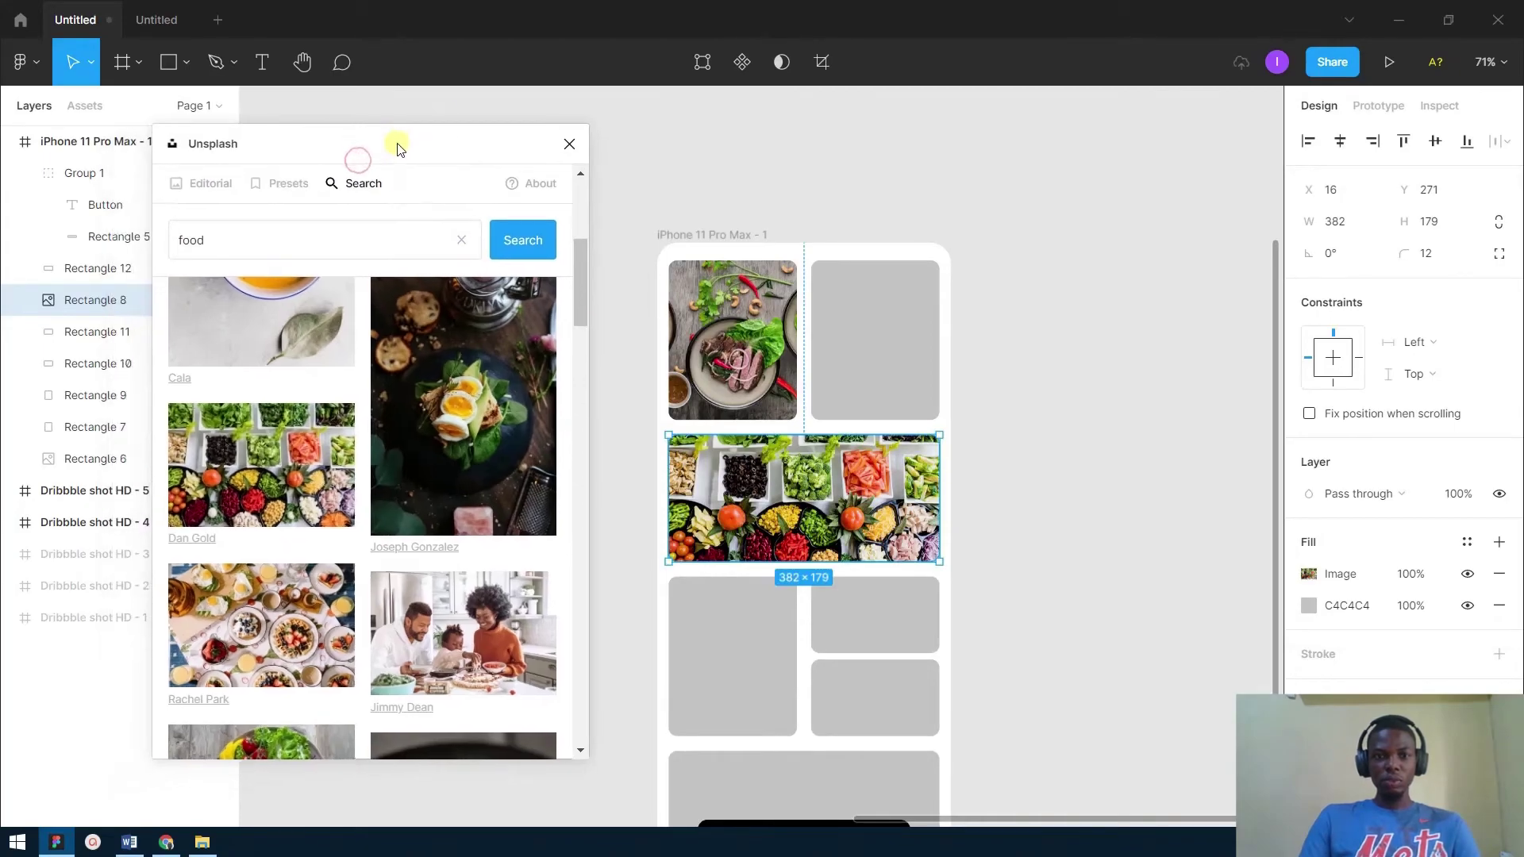
{"action": "left_click", "coordinate": [569, 144]}
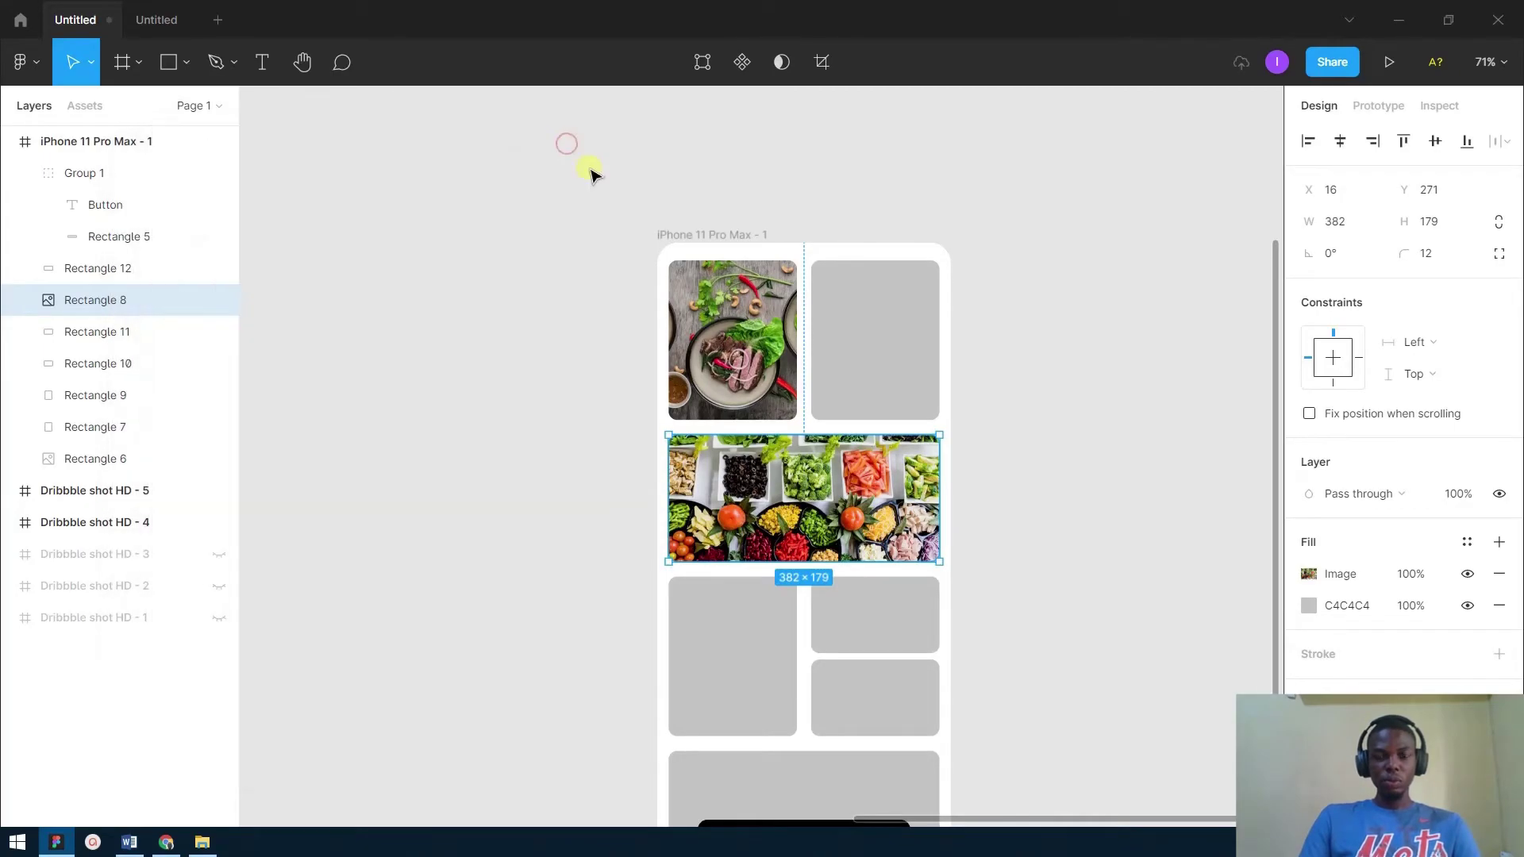
{"action": "scroll", "coordinate": [967, 344], "scroll_direction": "down", "scroll_amount": 3}
{"action": "left_click", "coordinate": [982, 437]}
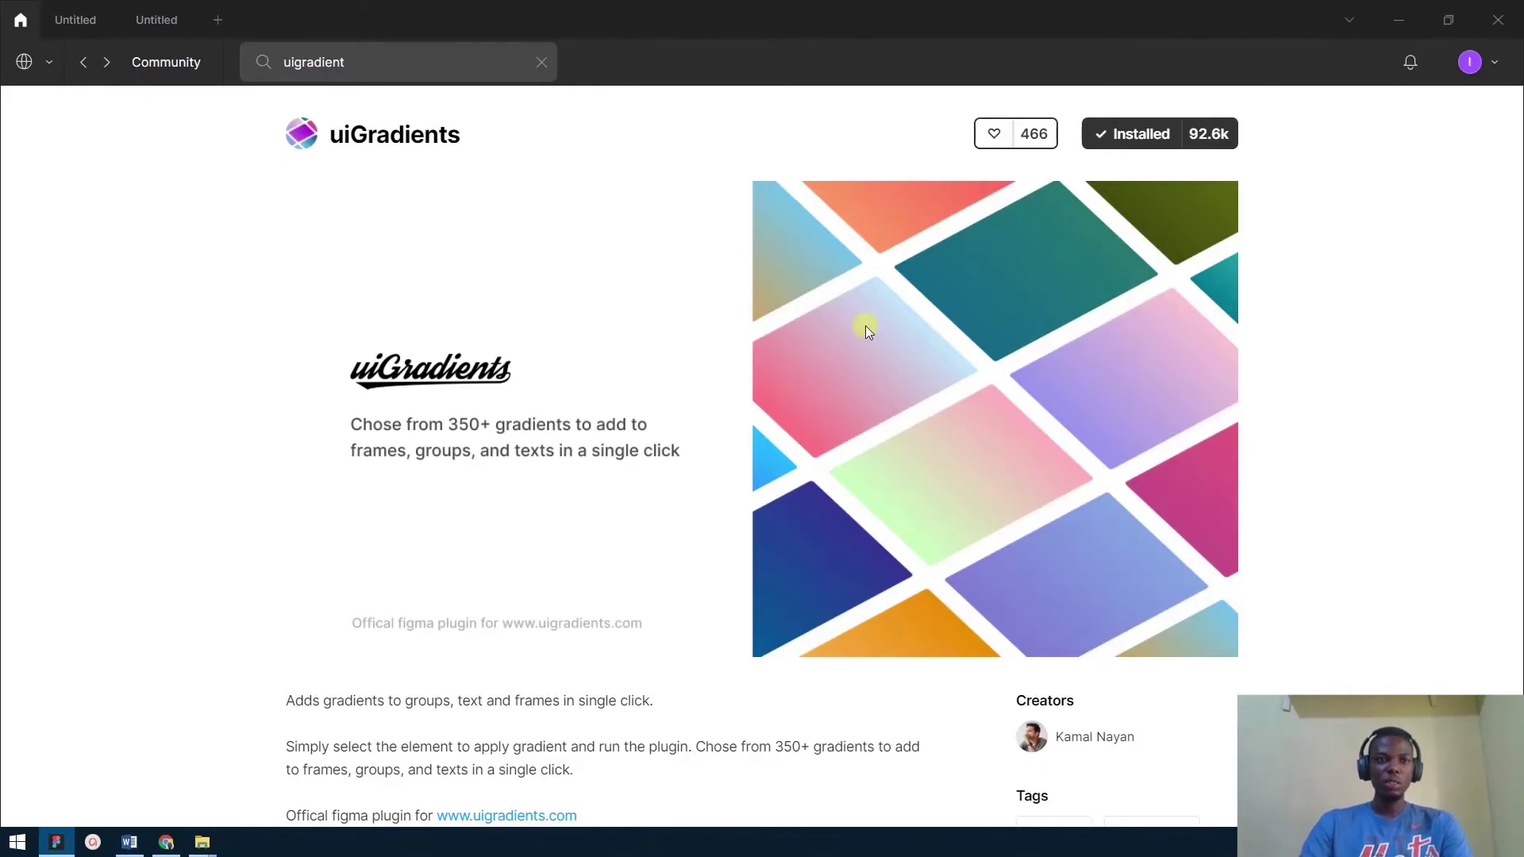
Return to the first Untitled design file and run the uiGradients plugin on the button's black background rectangle, keeping its window clear of the button.
{"action": "left_click", "coordinate": [77, 21]}
{"action": "scroll", "coordinate": [959, 442], "scroll_direction": "down", "scroll_amount": 3}
{"action": "scroll", "coordinate": [770, 506], "scroll_direction": "up", "scroll_amount": 3}
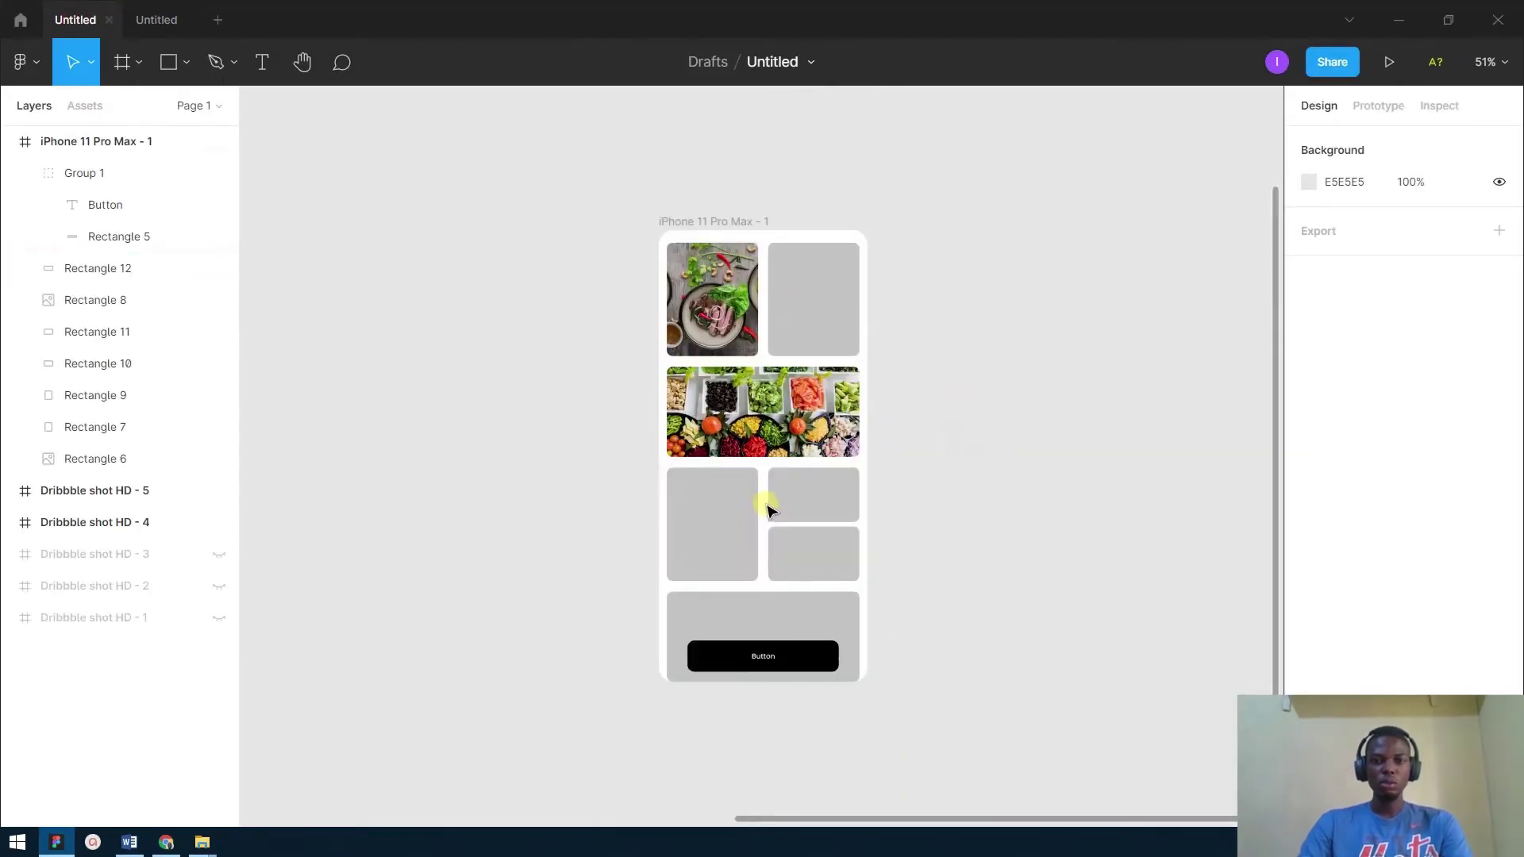
{"action": "scroll", "coordinate": [768, 508], "scroll_direction": "down", "scroll_amount": 3}
{"action": "scroll", "coordinate": [841, 503], "scroll_direction": "up", "scroll_amount": 8}
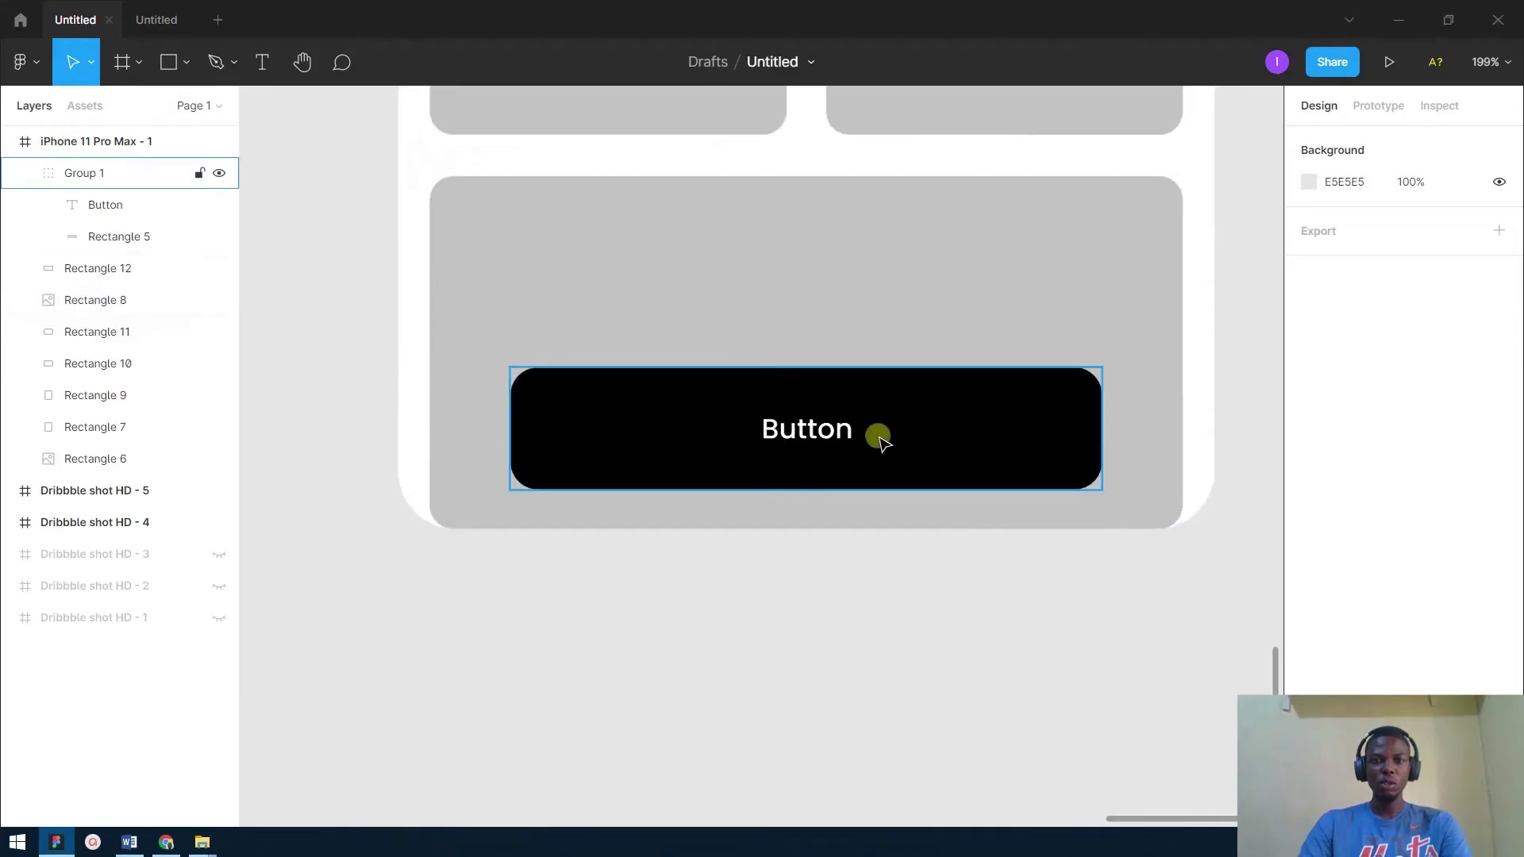
{"action": "left_click", "coordinate": [880, 436]}
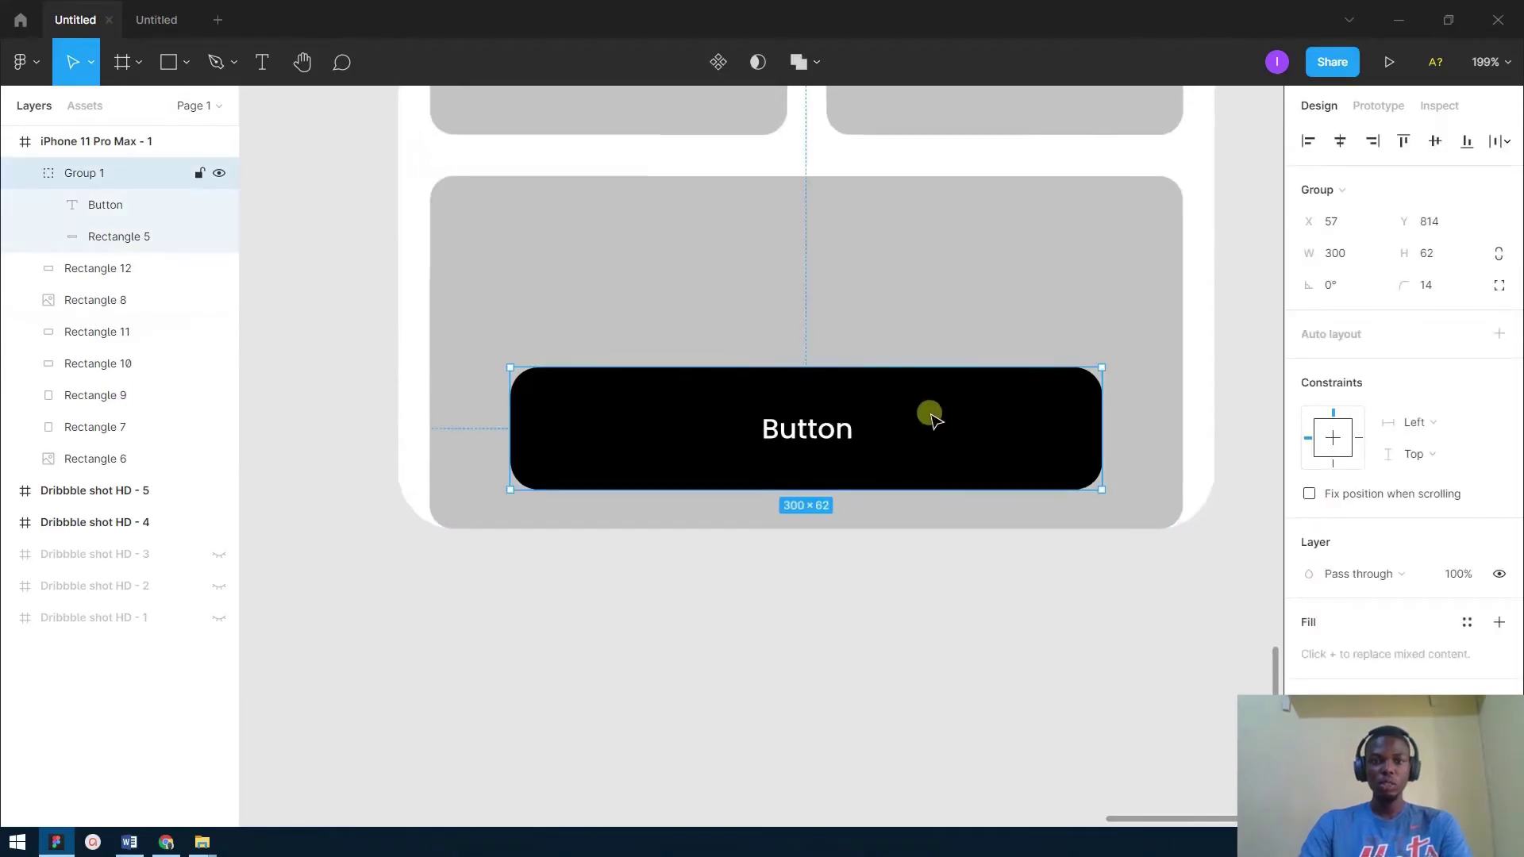
{"action": "double_click", "coordinate": [916, 408]}
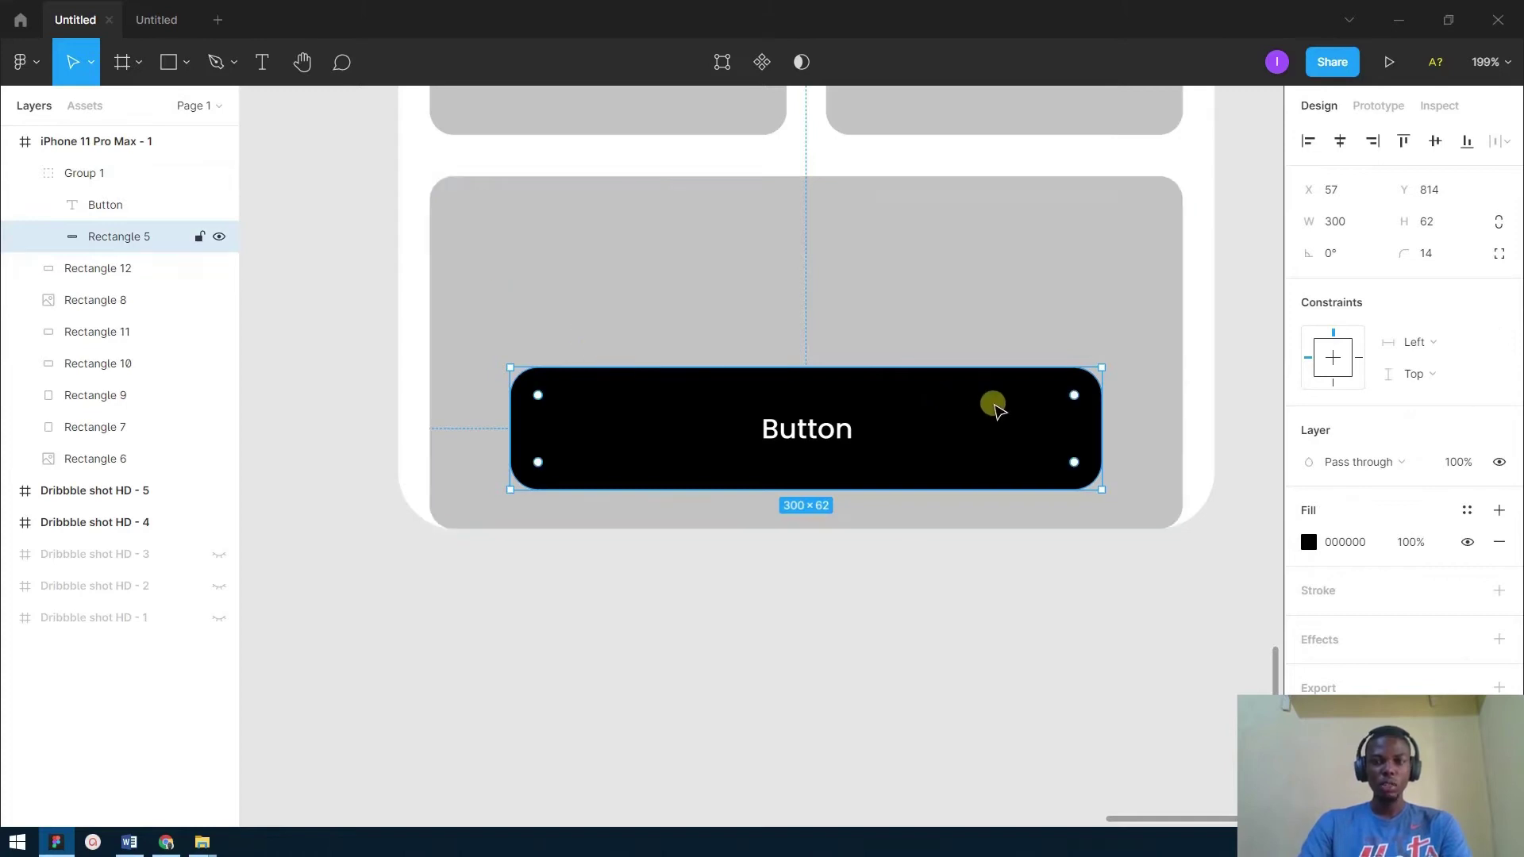
{"action": "right_click", "coordinate": [991, 405]}
{"action": "mouse_move", "coordinate": [1089, 635]}
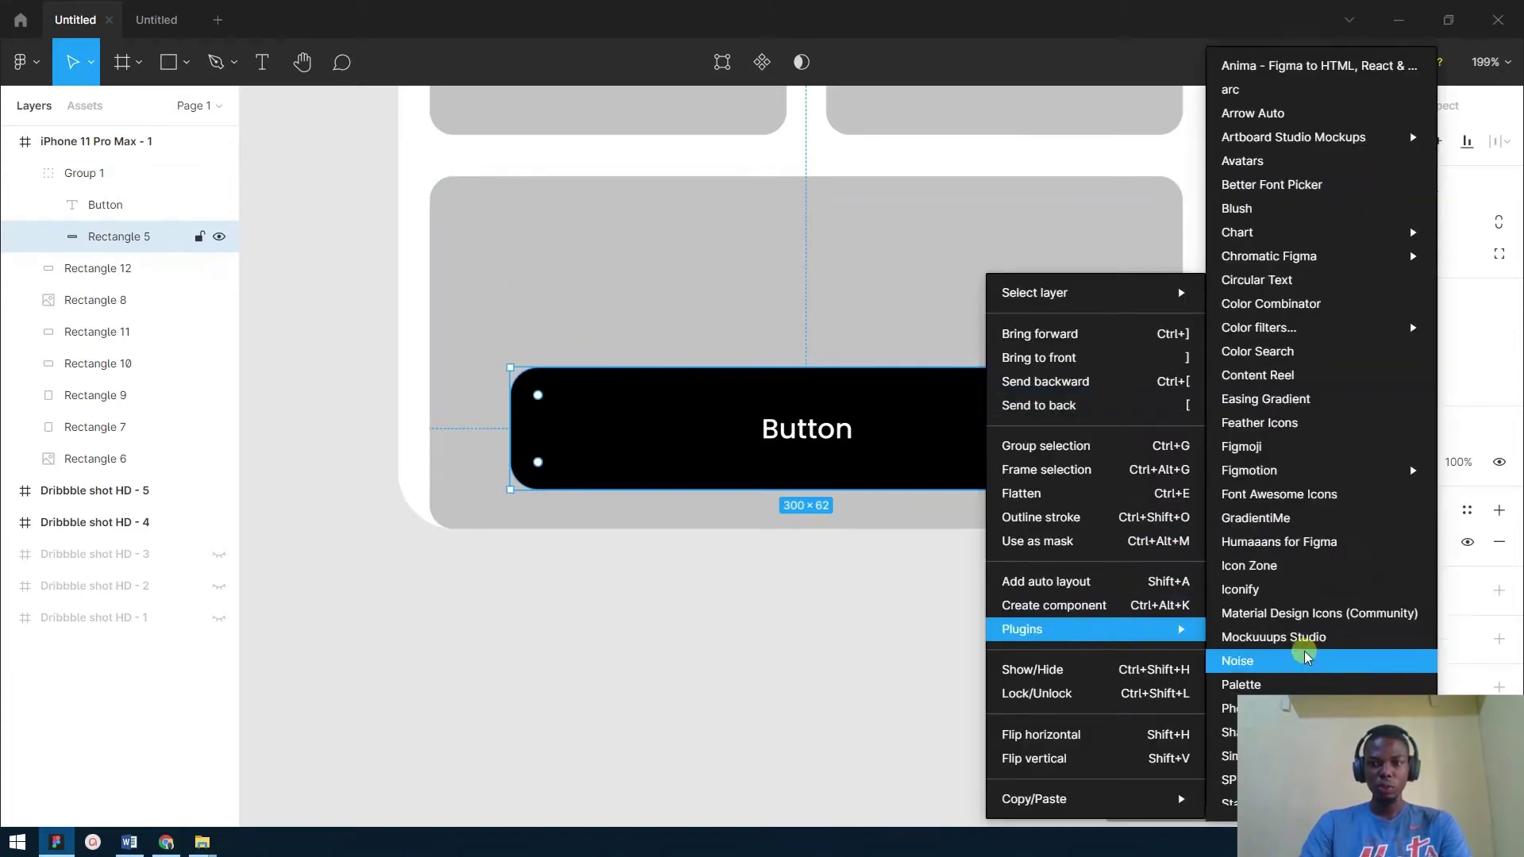
{"action": "scroll", "coordinate": [1306, 661], "scroll_direction": "down", "scroll_amount": 4}
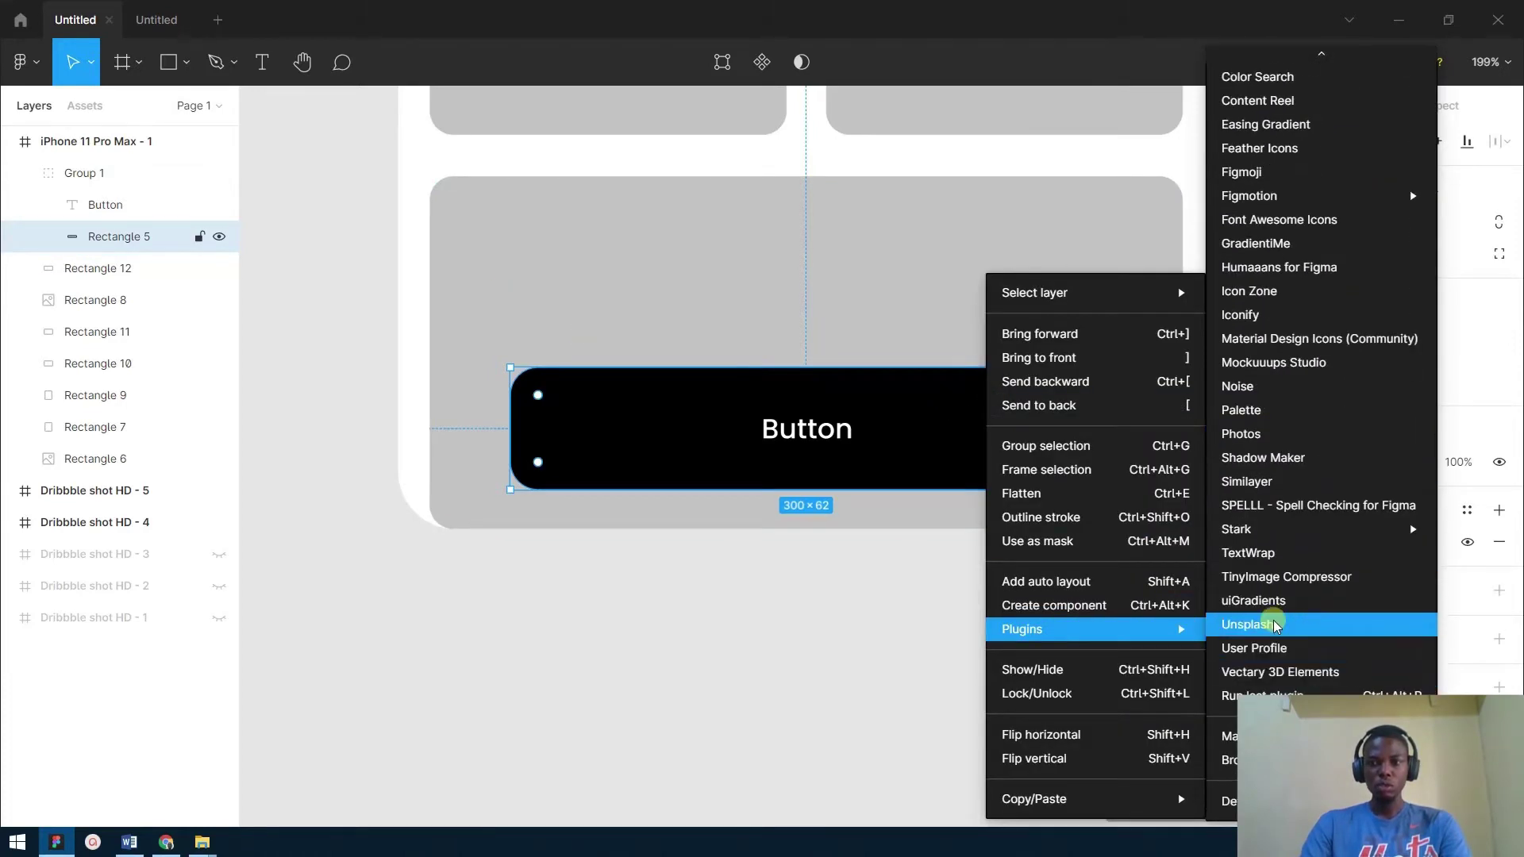
{"action": "left_click", "coordinate": [1271, 603]}
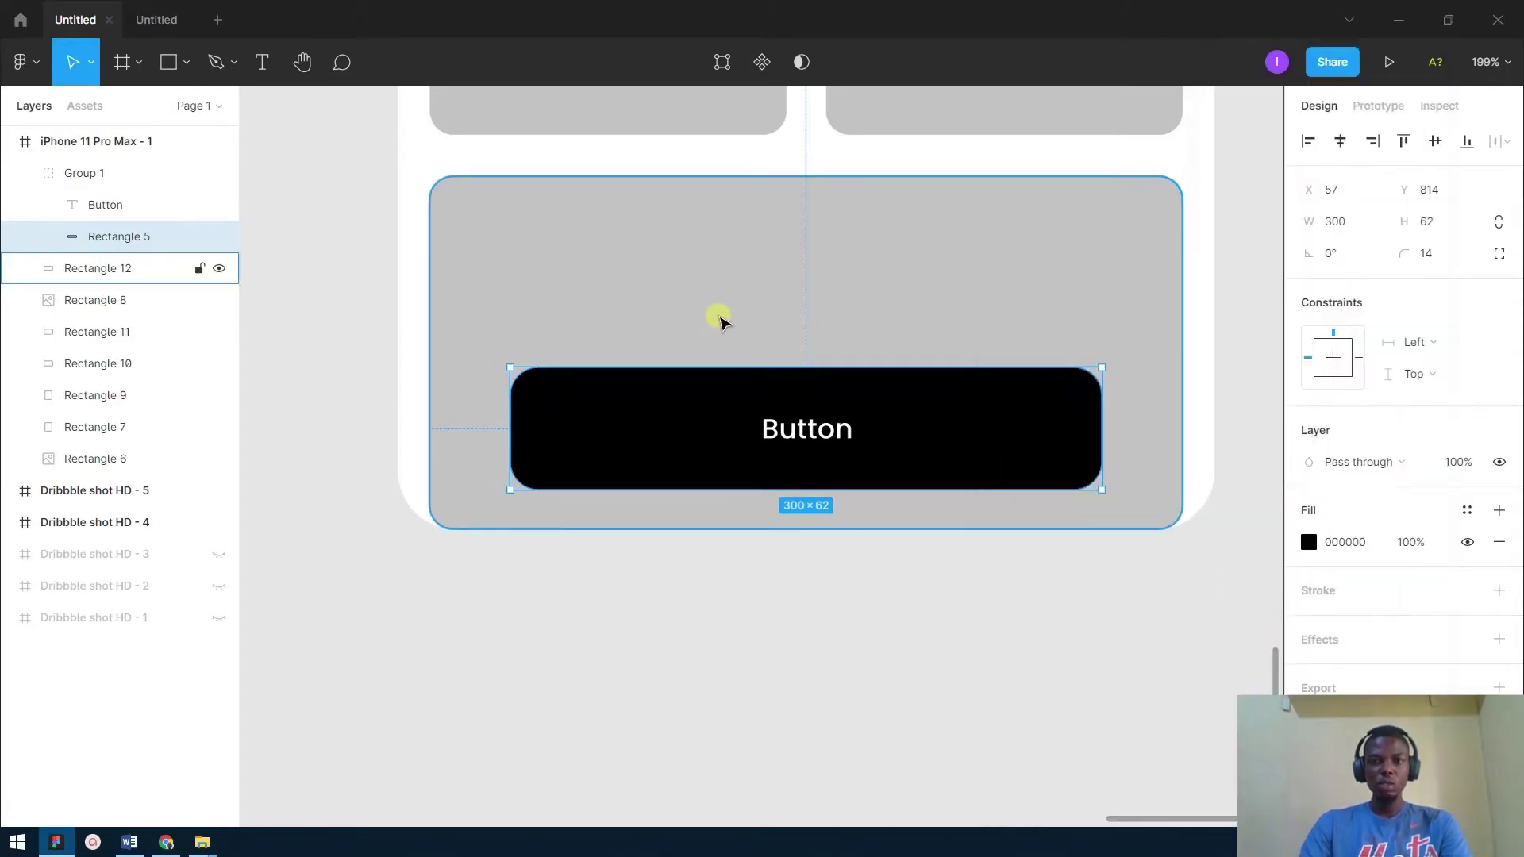
{"action": "key", "text": "ctrl+alt+p"}
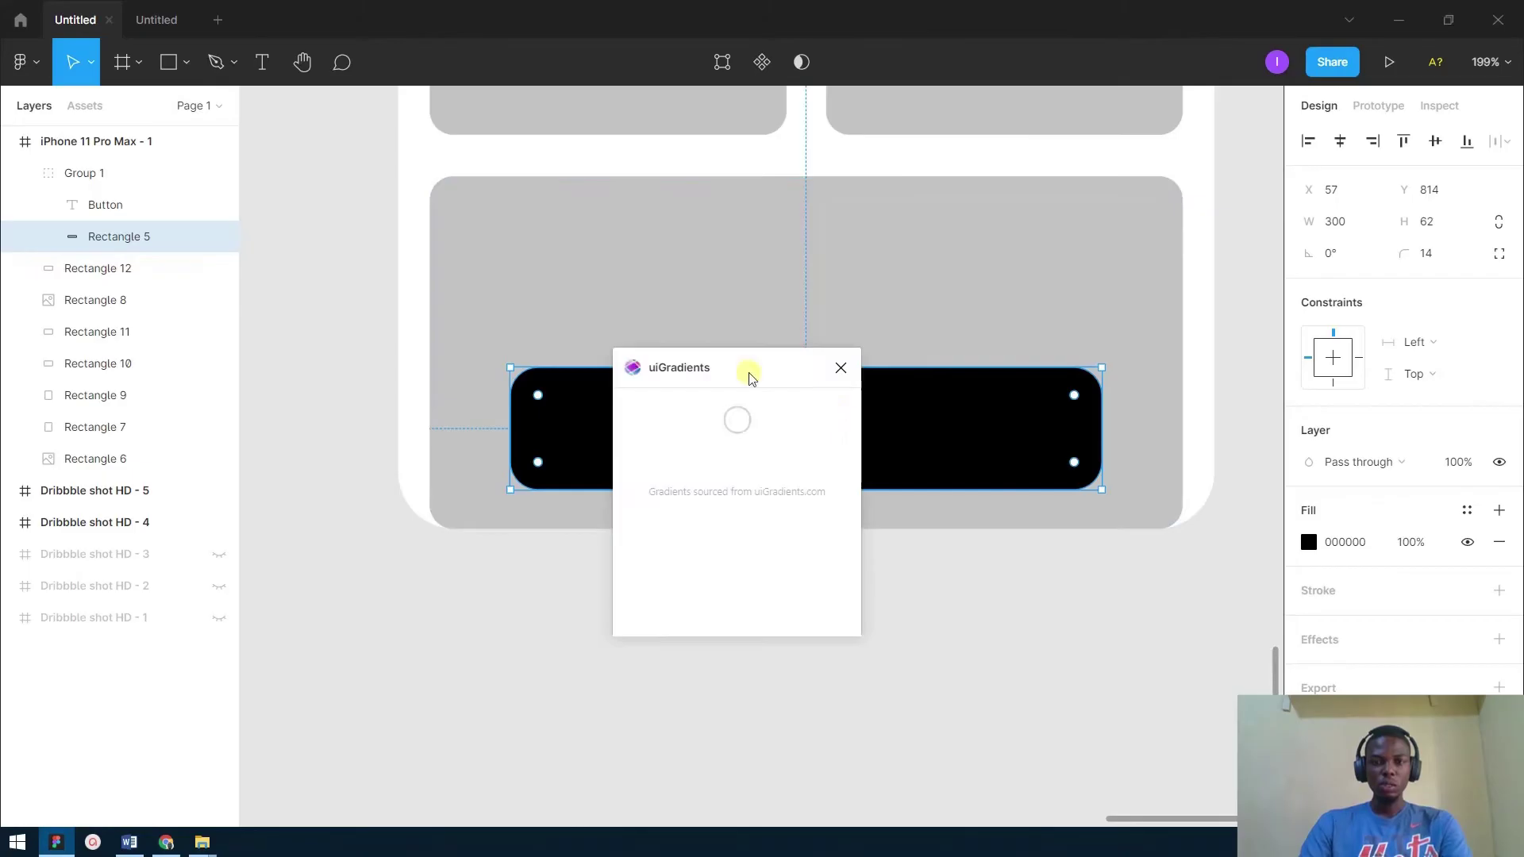
{"action": "left_click_drag", "start_coordinate": [742, 369], "coordinate": [421, 135]}
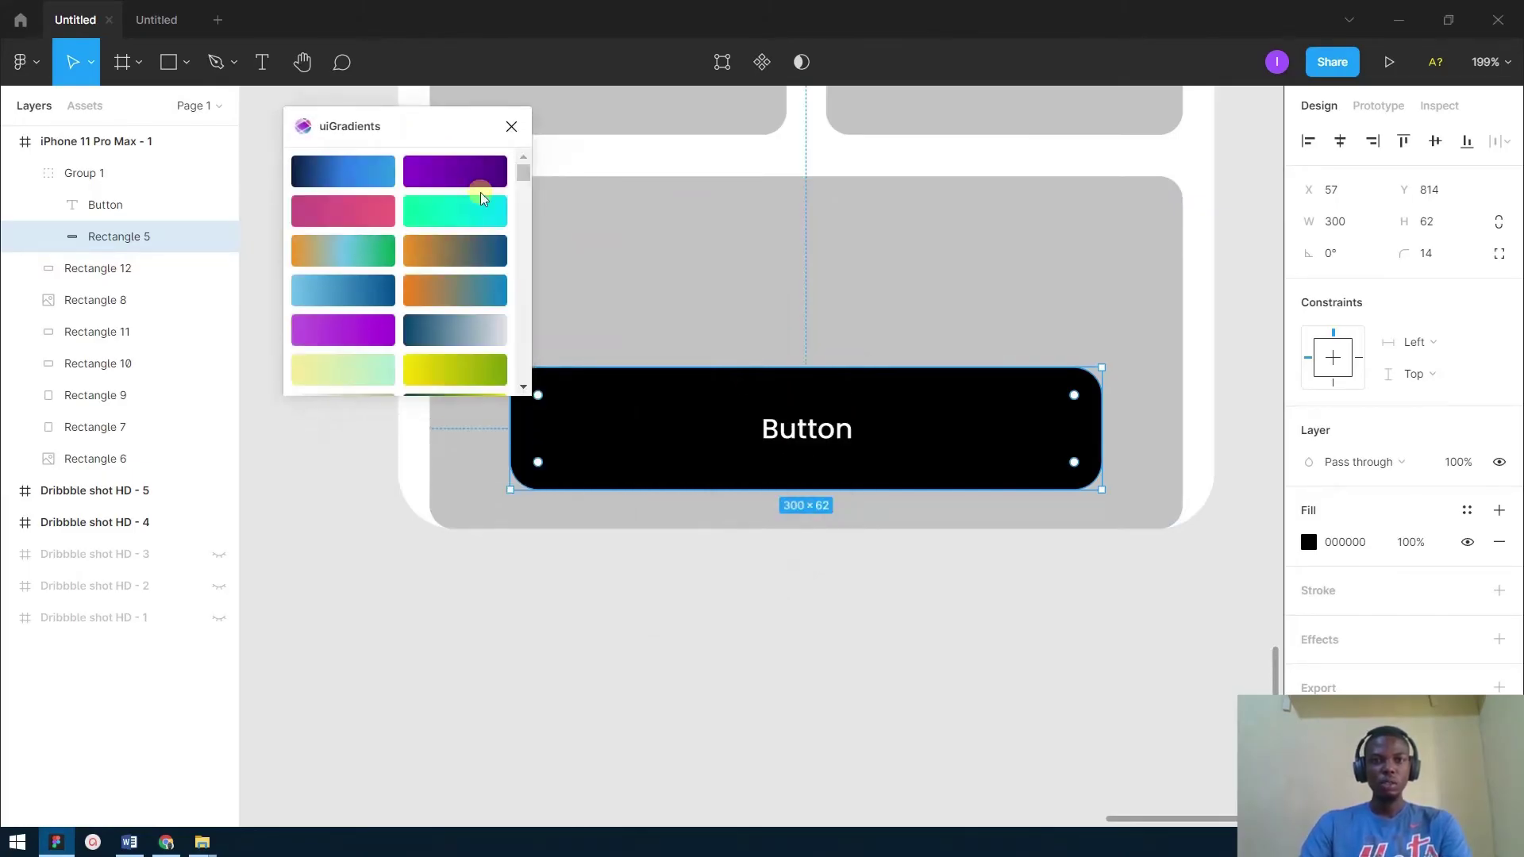
Try the orange-to-blue, purple, navy-to-blue and green-to-cyan gradients on the button's background rectangle.
{"action": "scroll", "coordinate": [494, 213], "scroll_direction": "down", "scroll_amount": 1}
{"action": "scroll", "coordinate": [494, 213], "scroll_direction": "down", "scroll_amount": 5}
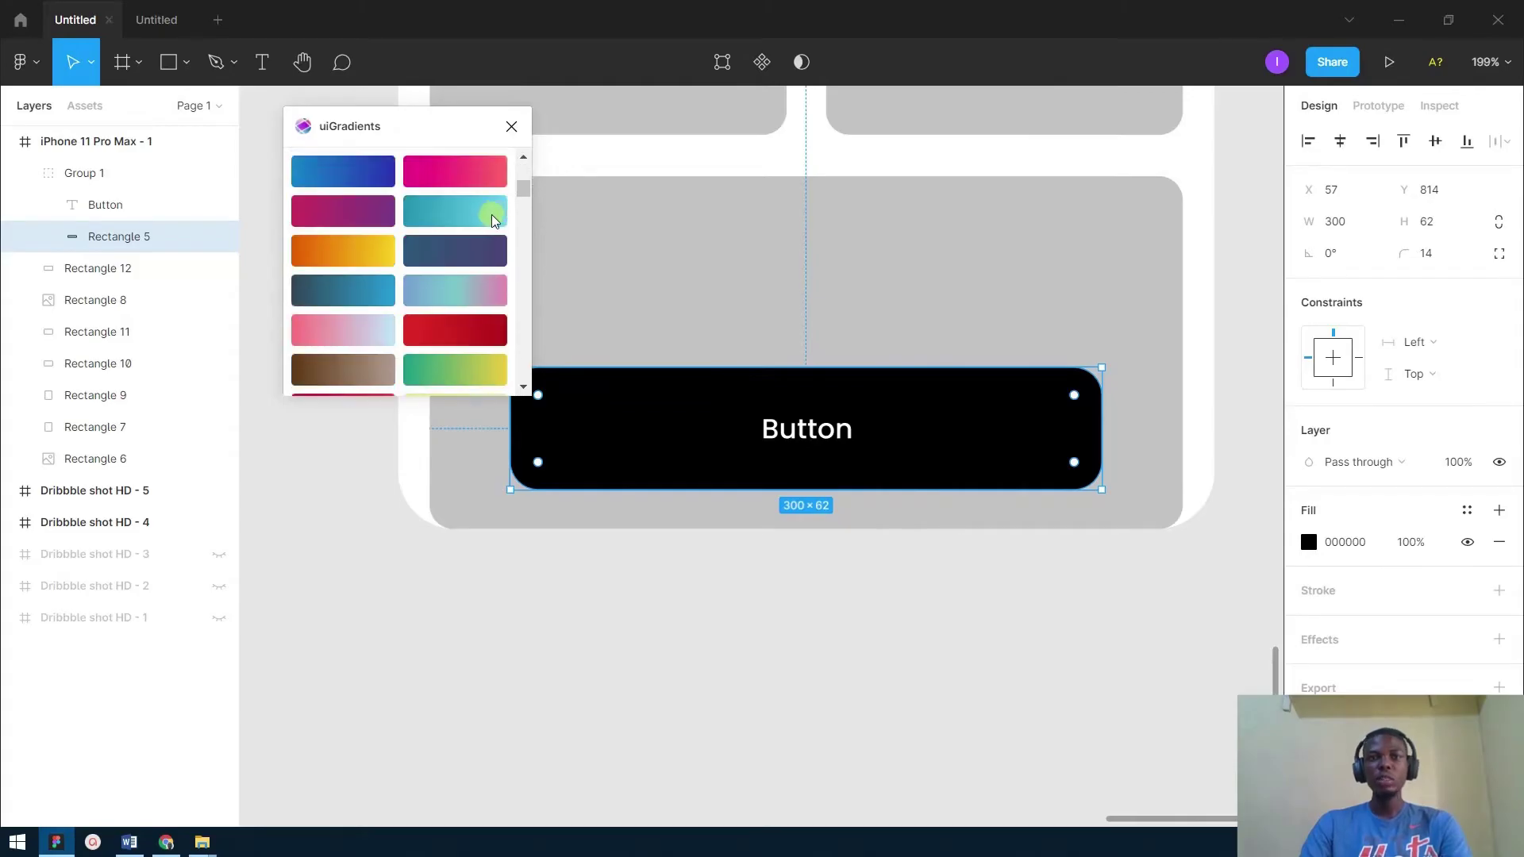
{"action": "scroll", "coordinate": [475, 254], "scroll_direction": "up", "scroll_amount": 2}
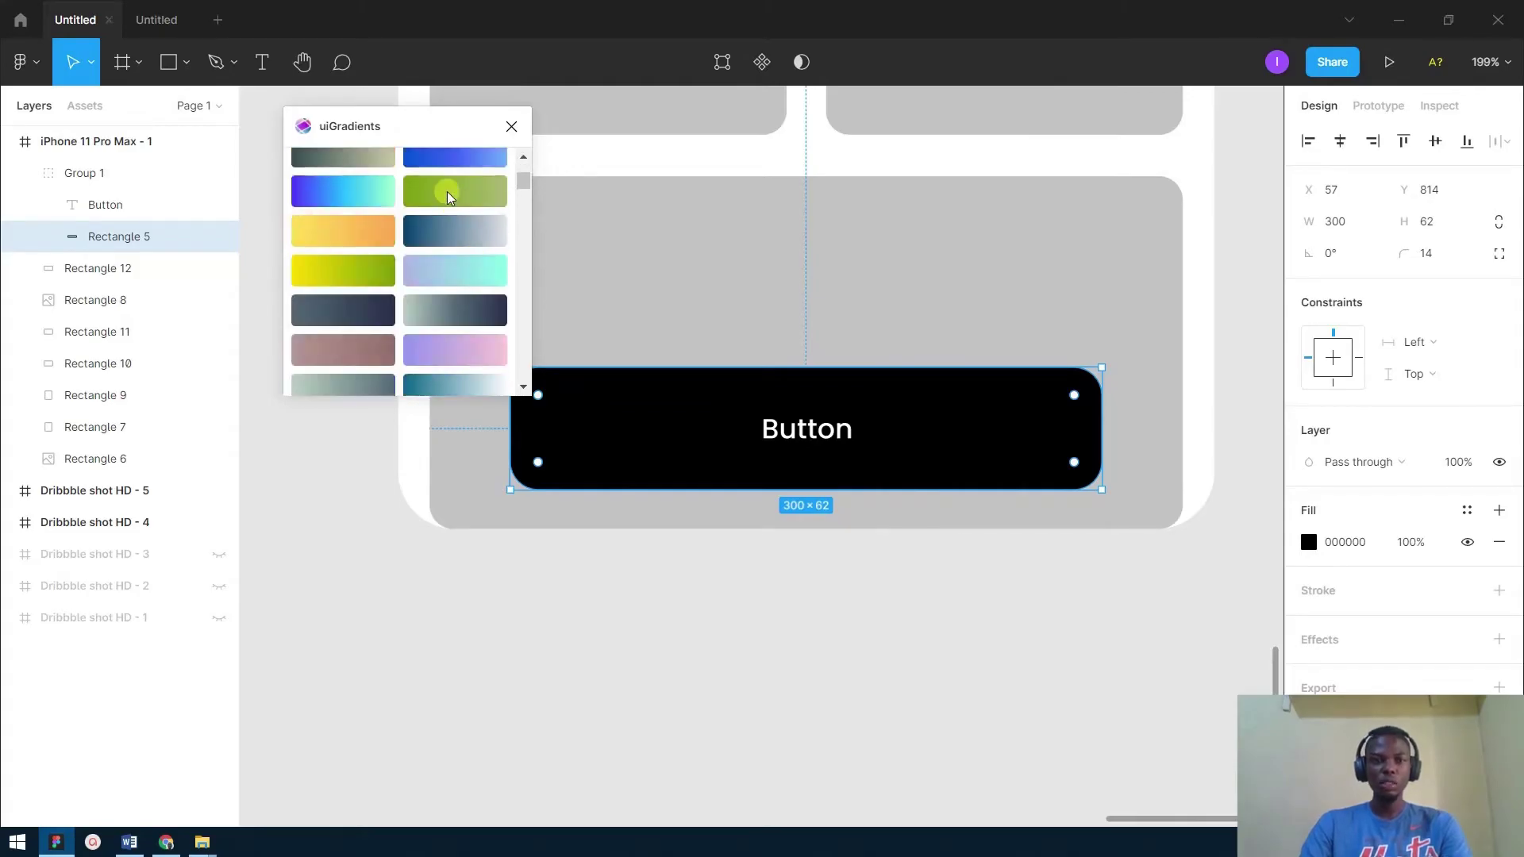
{"action": "scroll", "coordinate": [383, 254], "scroll_direction": "up", "scroll_amount": 3}
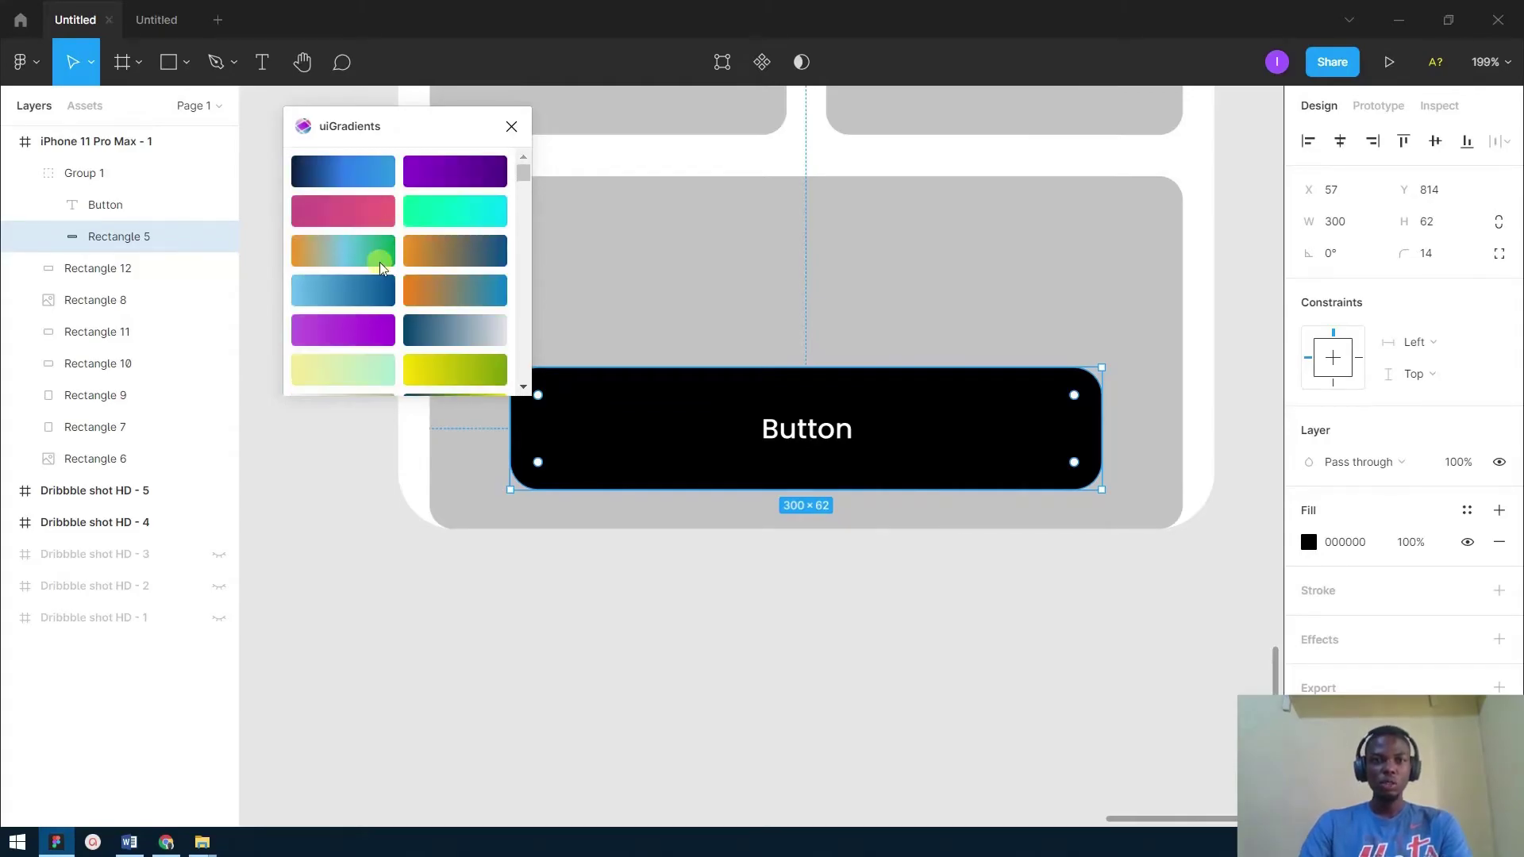
{"action": "left_click", "coordinate": [451, 254]}
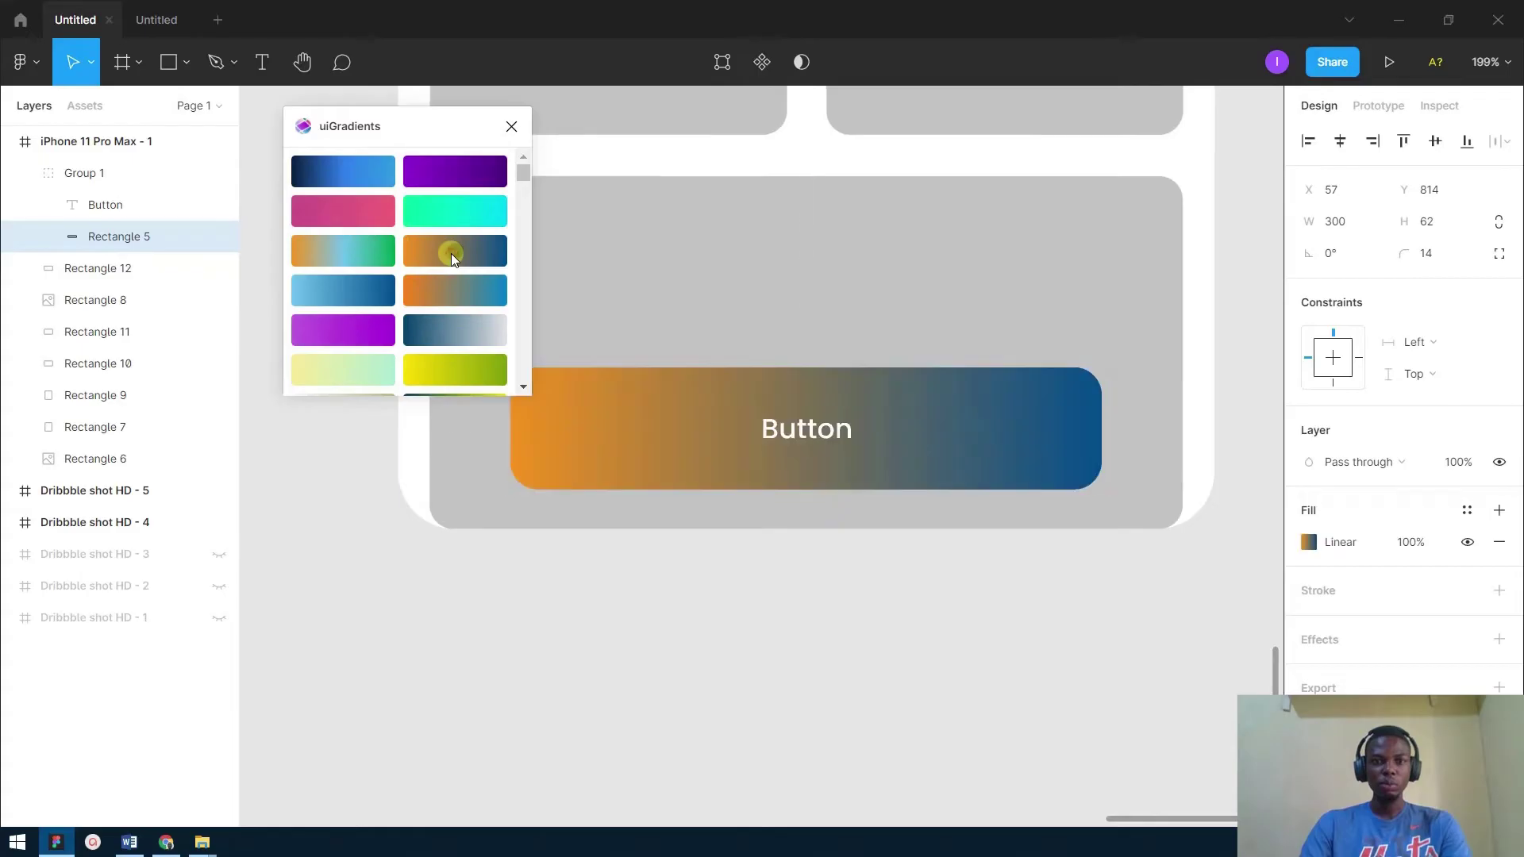
{"action": "left_click", "coordinate": [464, 292]}
{"action": "left_click", "coordinate": [348, 329]}
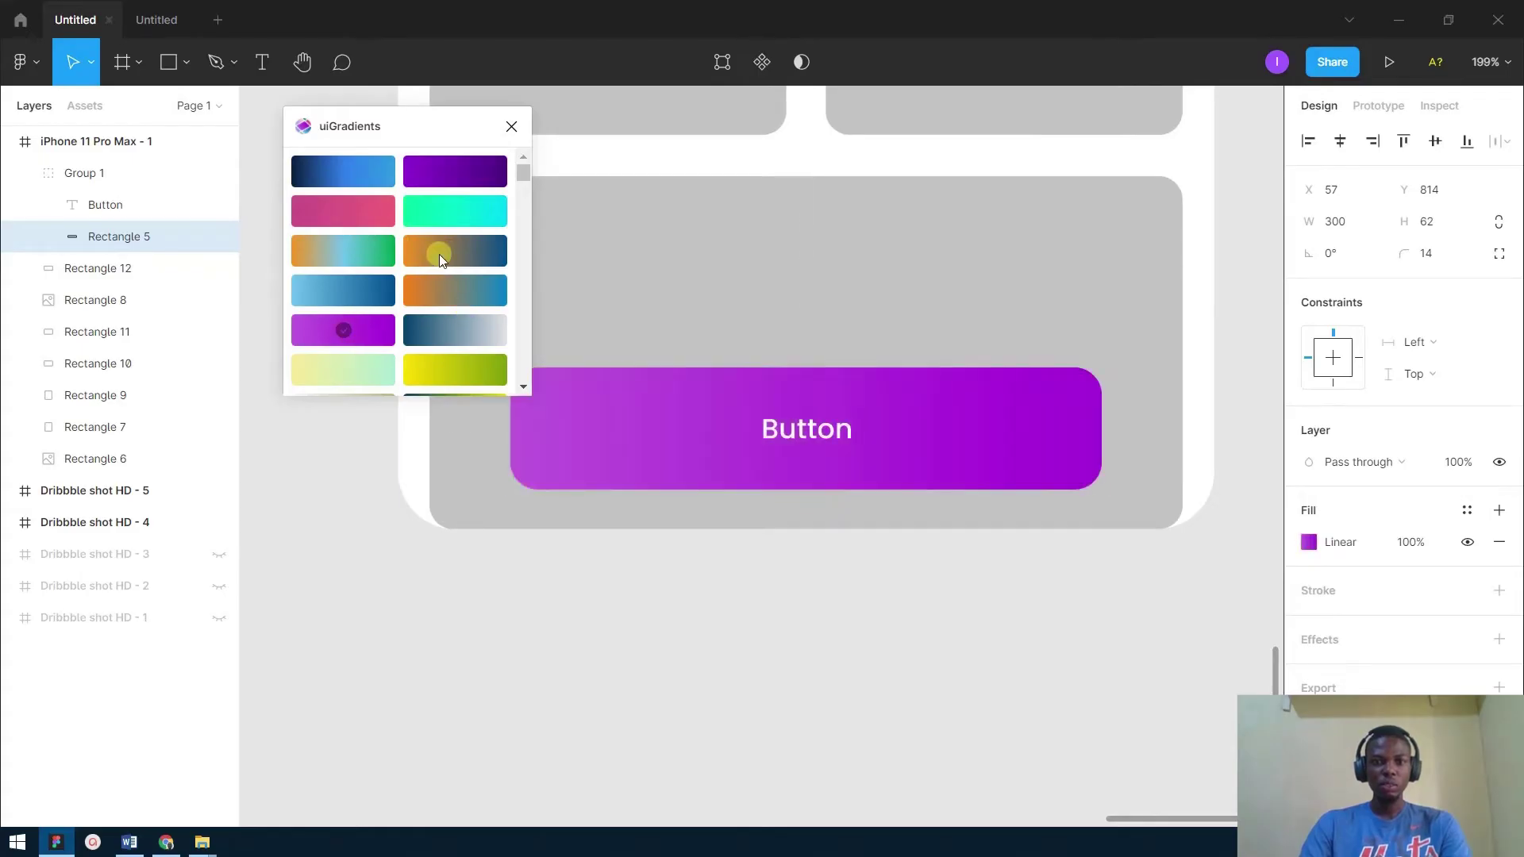
{"action": "left_click", "coordinate": [346, 173]}
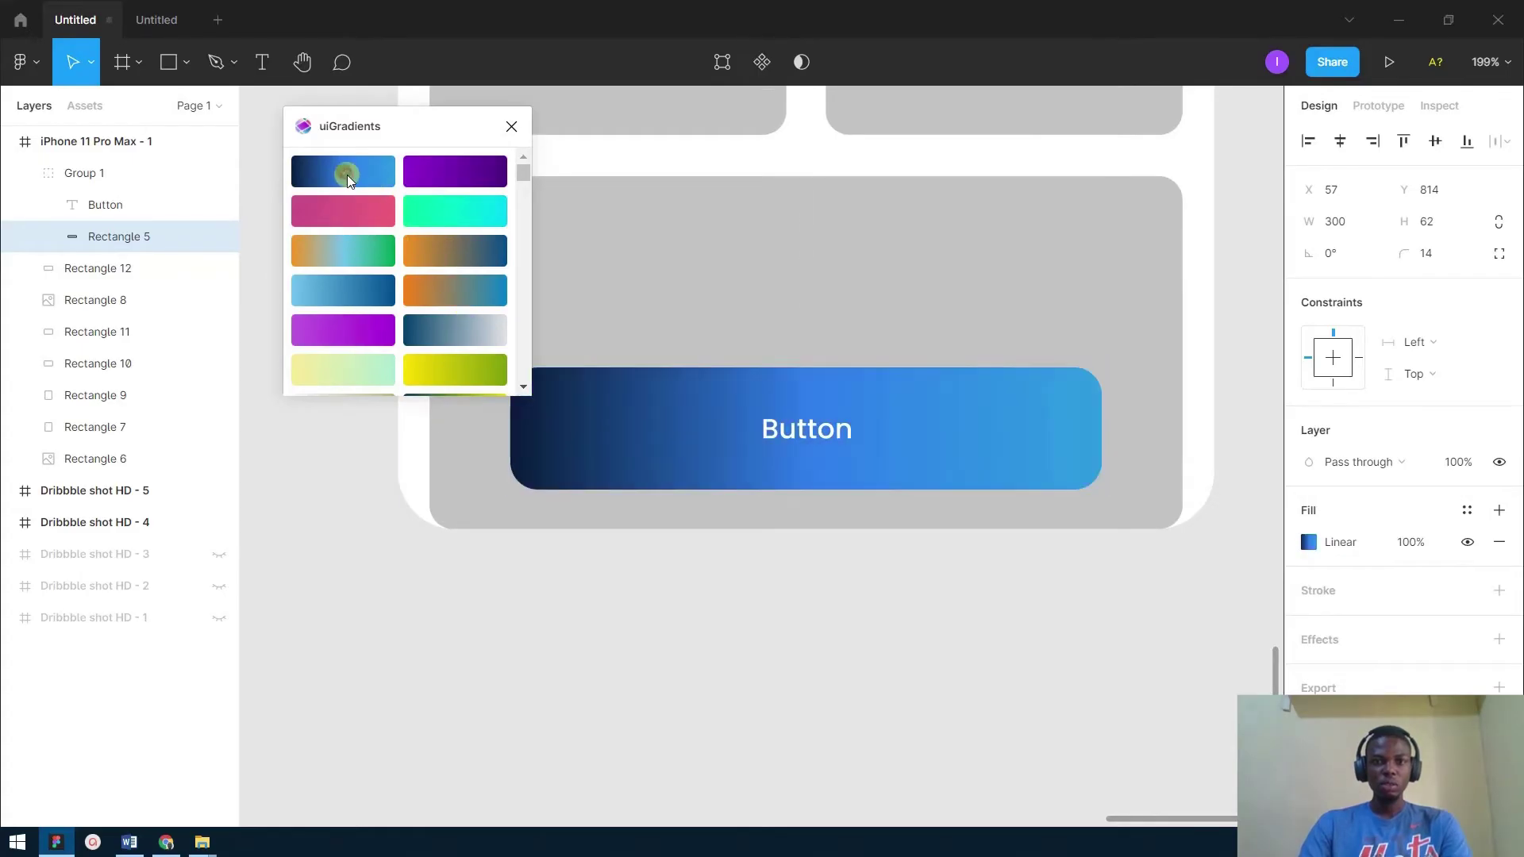
{"action": "left_click", "coordinate": [468, 212]}
Fill the button's background rectangle with the teal-to-light-cyan gradient, keeping the uiGradients window clear of the button.
{"action": "scroll", "coordinate": [474, 239], "scroll_direction": "down", "scroll_amount": 3}
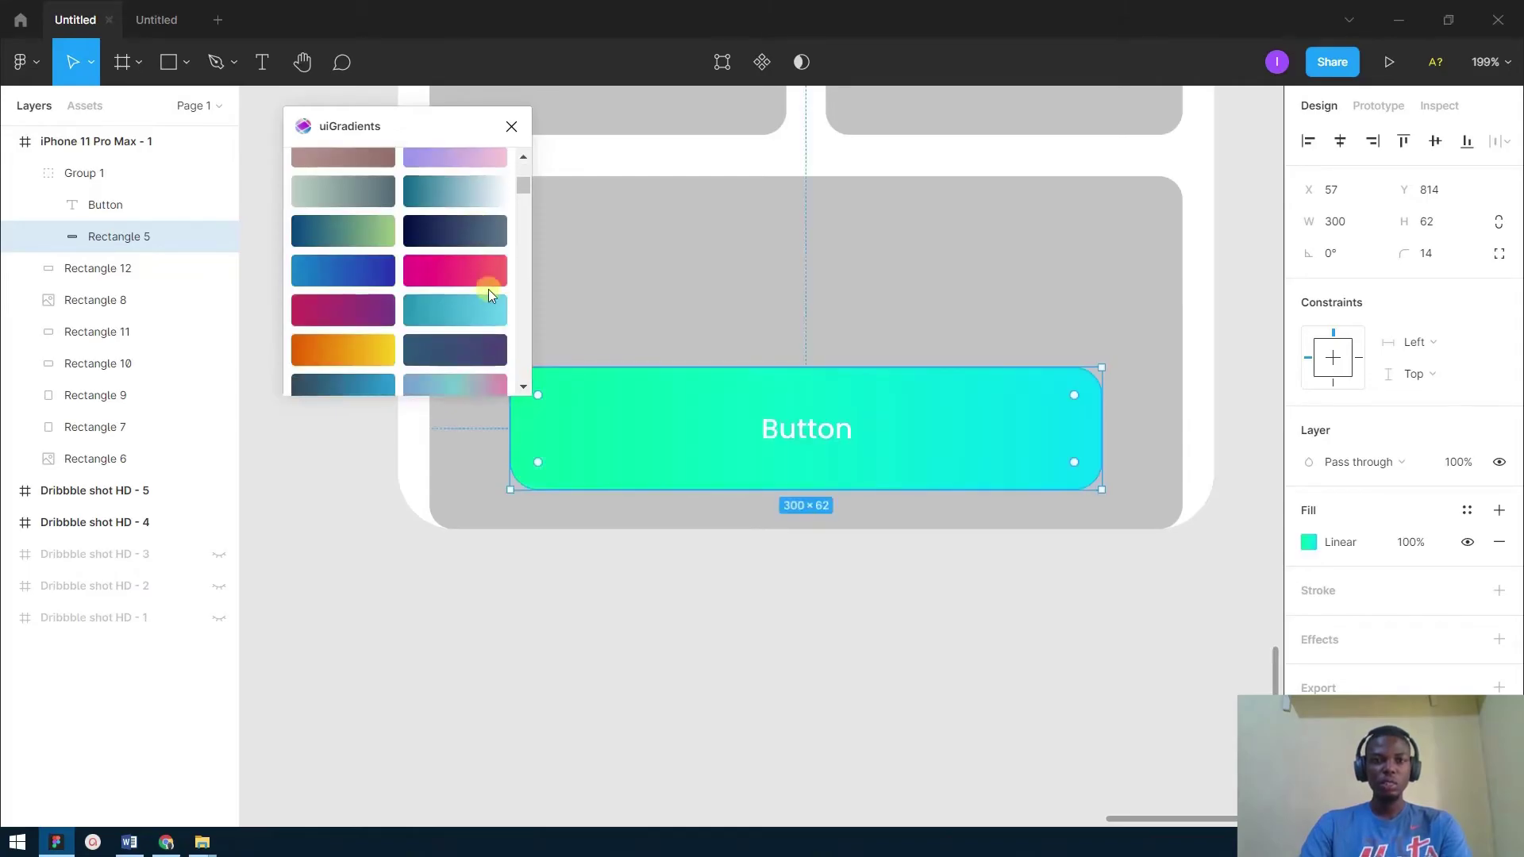
{"action": "left_click", "coordinate": [483, 300]}
{"action": "left_click_drag", "start_coordinate": [405, 130], "coordinate": [367, 292]}
{"action": "left_click", "coordinate": [597, 620]}
{"action": "scroll", "coordinate": [464, 300], "scroll_direction": "left", "scroll_amount": 3}
{"action": "scroll", "coordinate": [465, 300], "scroll_direction": "up", "scroll_amount": 2}
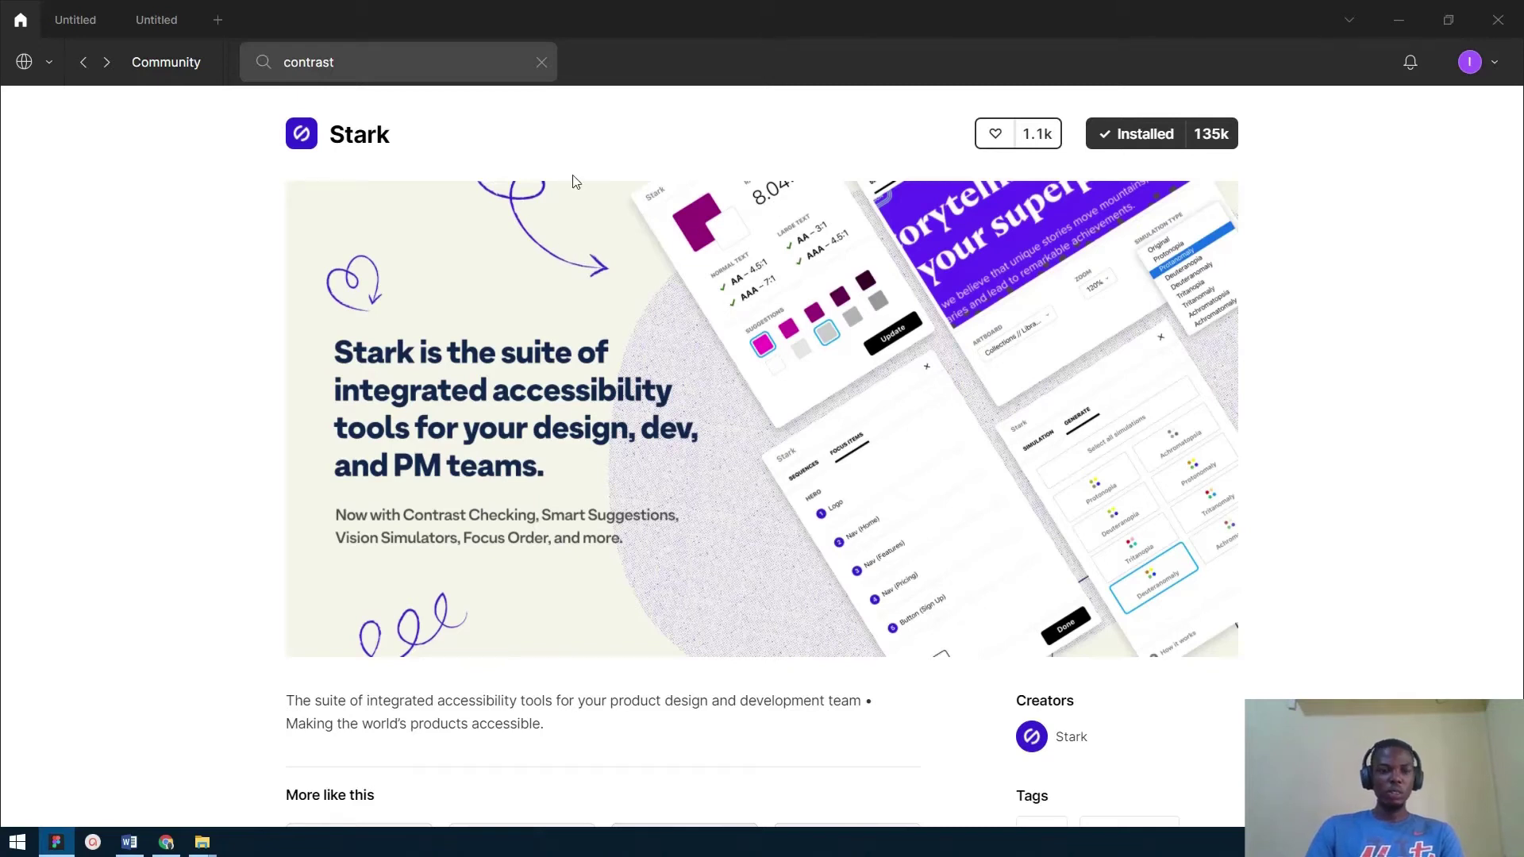
Return to the first Untitled design file and clear the selection of the button's layers.
{"action": "left_click", "coordinate": [55, 23]}
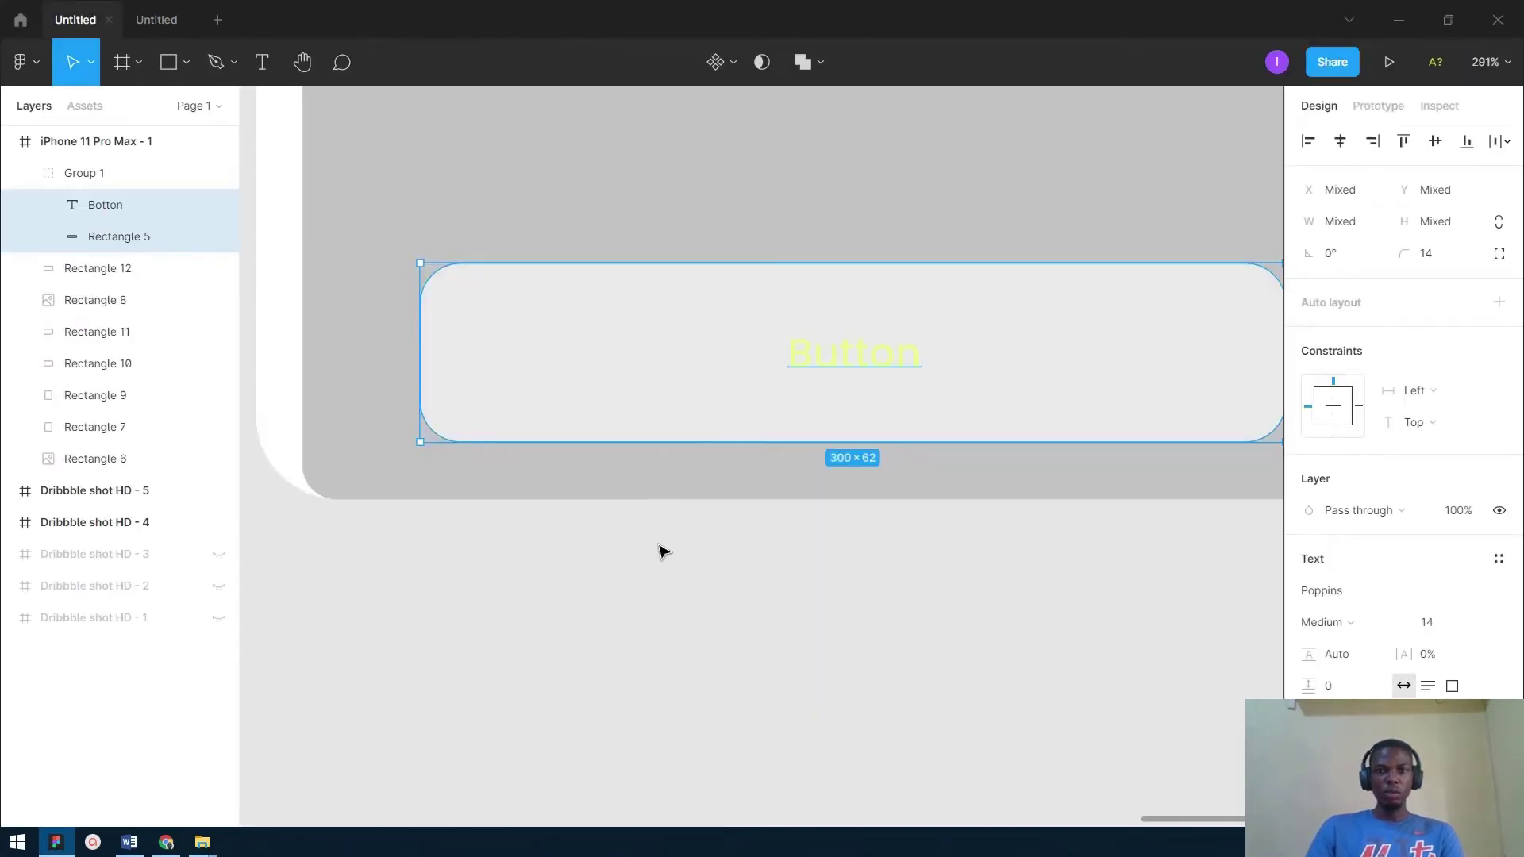
{"action": "left_click", "coordinate": [814, 616]}
{"action": "scroll", "coordinate": [825, 558], "scroll_direction": "up", "scroll_amount": 2}
{"action": "scroll", "coordinate": [901, 555], "scroll_direction": "down", "scroll_amount": 5}
{"action": "scroll", "coordinate": [868, 510], "scroll_direction": "up", "scroll_amount": 3}
{"action": "left_click", "coordinate": [725, 500]}
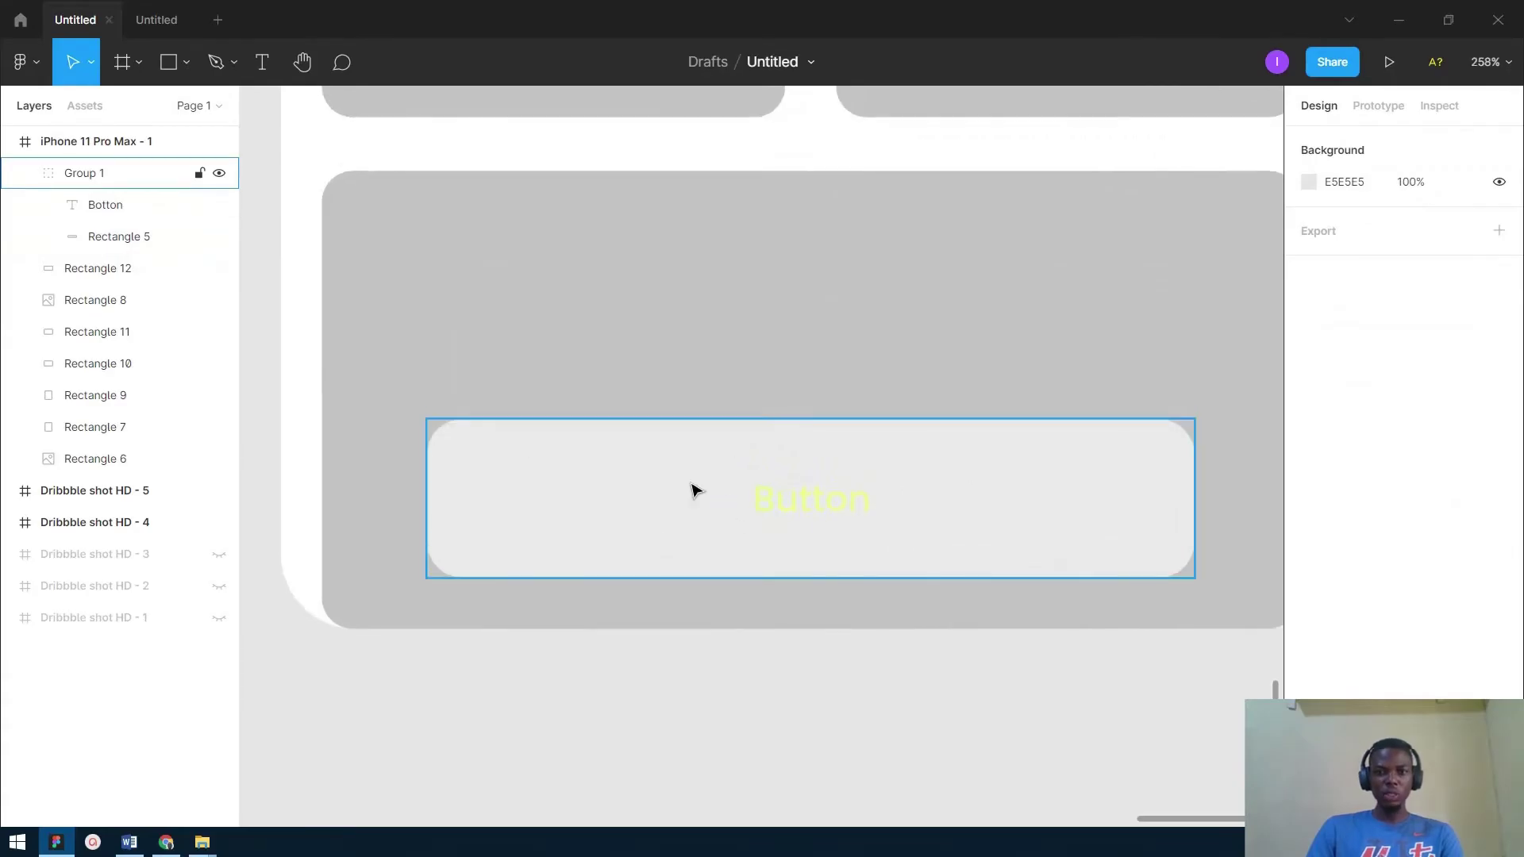
{"action": "scroll", "coordinate": [885, 474], "scroll_direction": "down", "scroll_amount": 1}
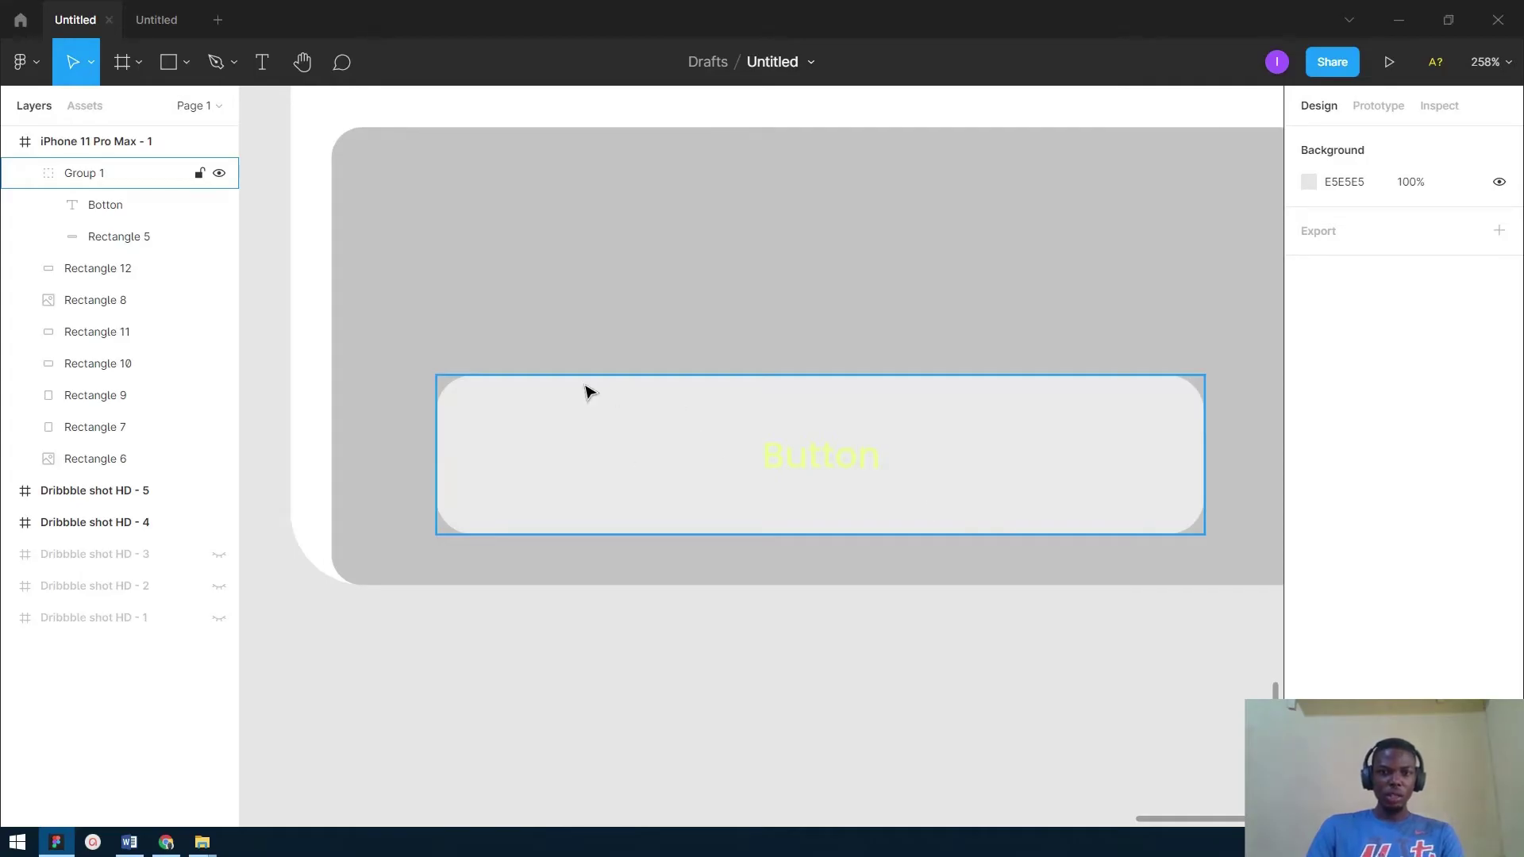
Run Stark's Check Contrast on the button's yellow text and light grey background rectangle together, and move the plugin window aside.
{"action": "left_click", "coordinate": [782, 570]}
{"action": "left_click", "coordinate": [830, 473]}
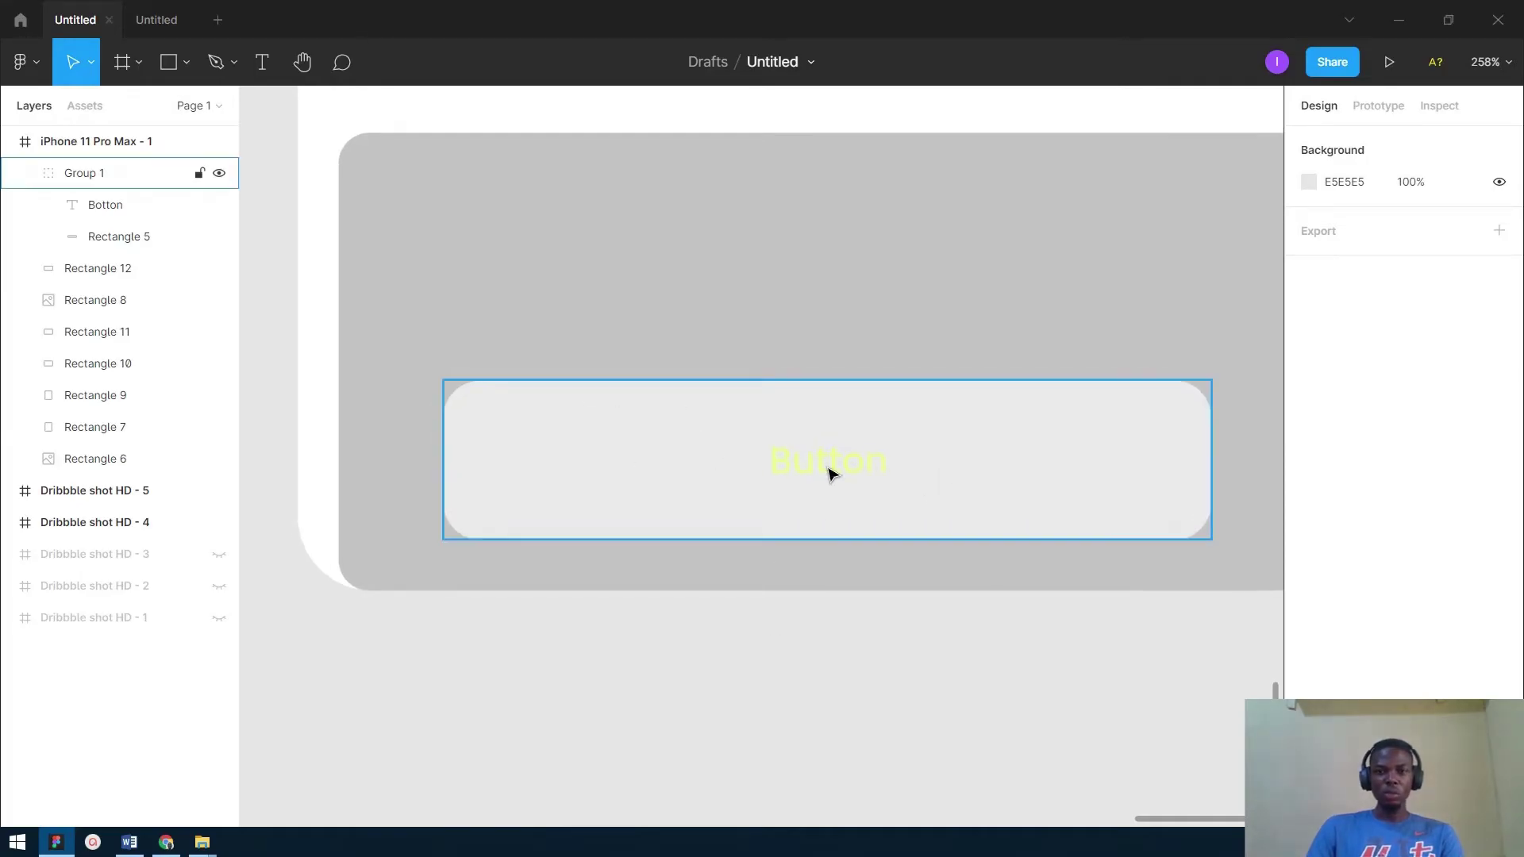
{"action": "left_click", "coordinate": [828, 473]}
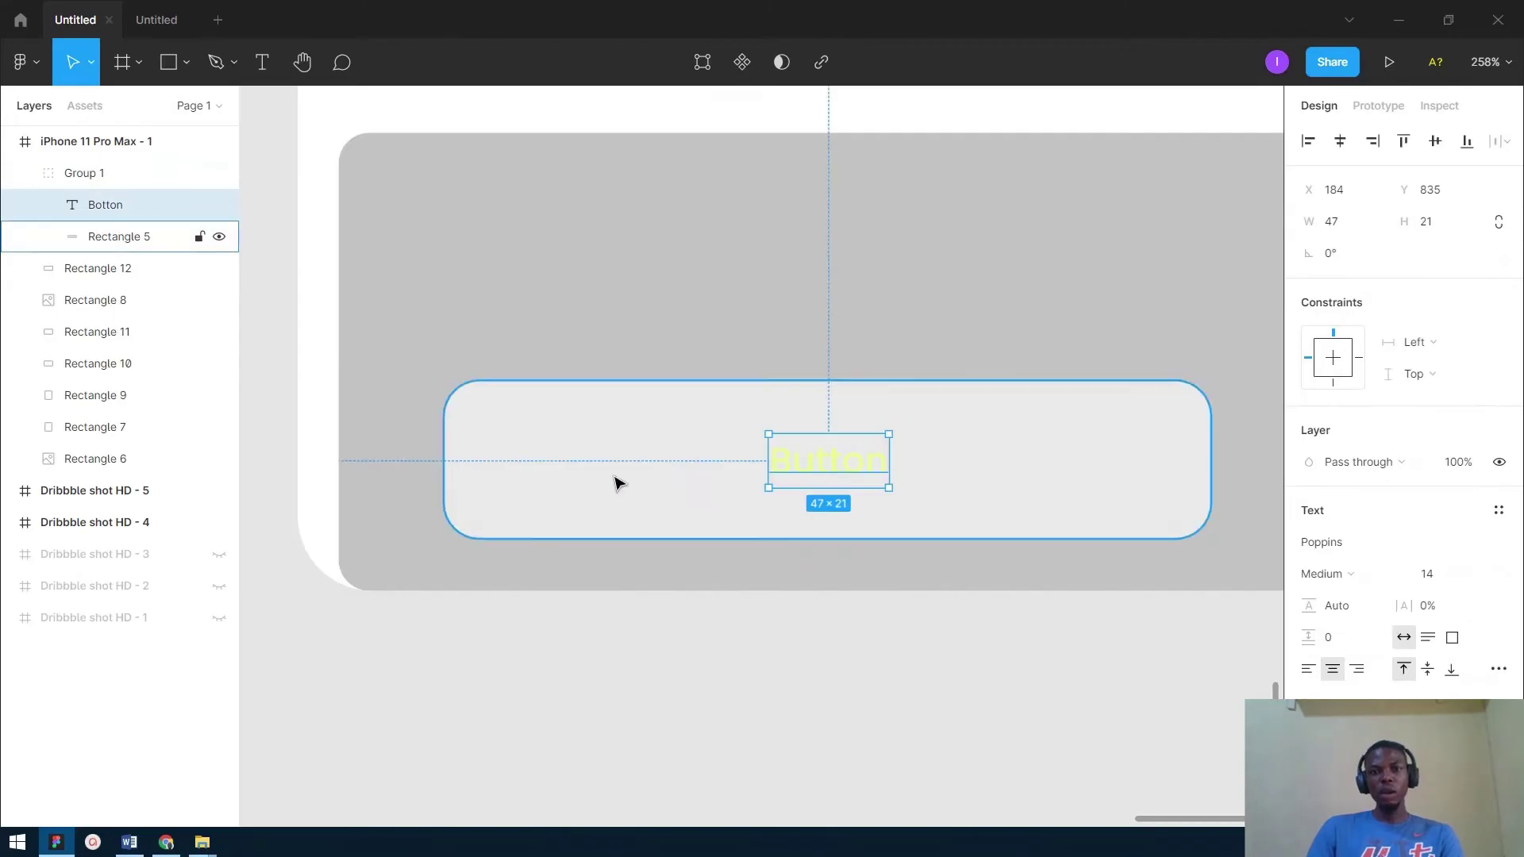
{"action": "left_click", "coordinate": [585, 484]}
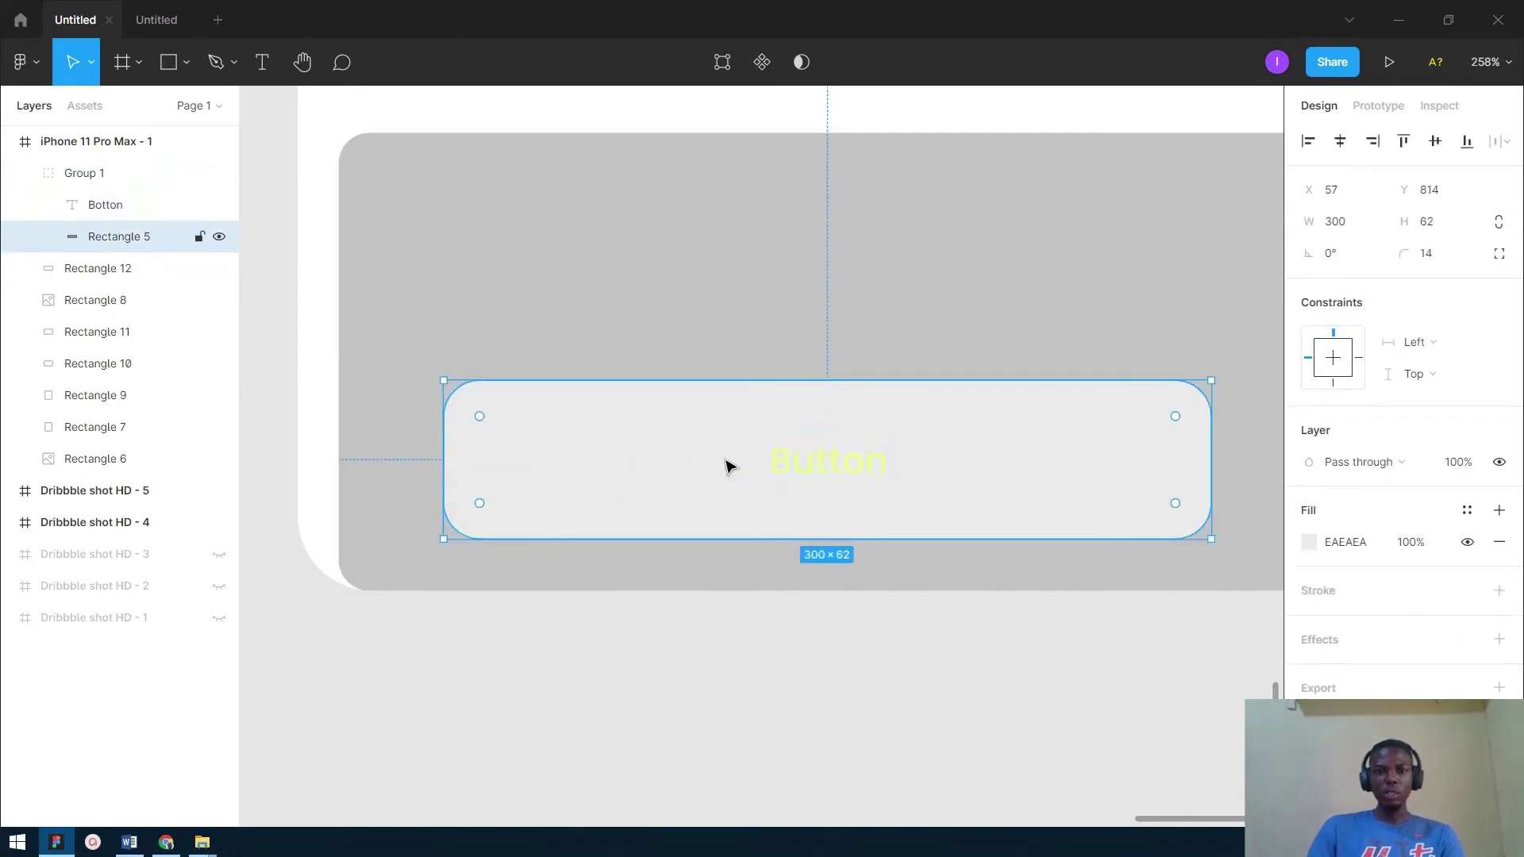
{"action": "left_click", "coordinate": [822, 474], "text": "shift"}
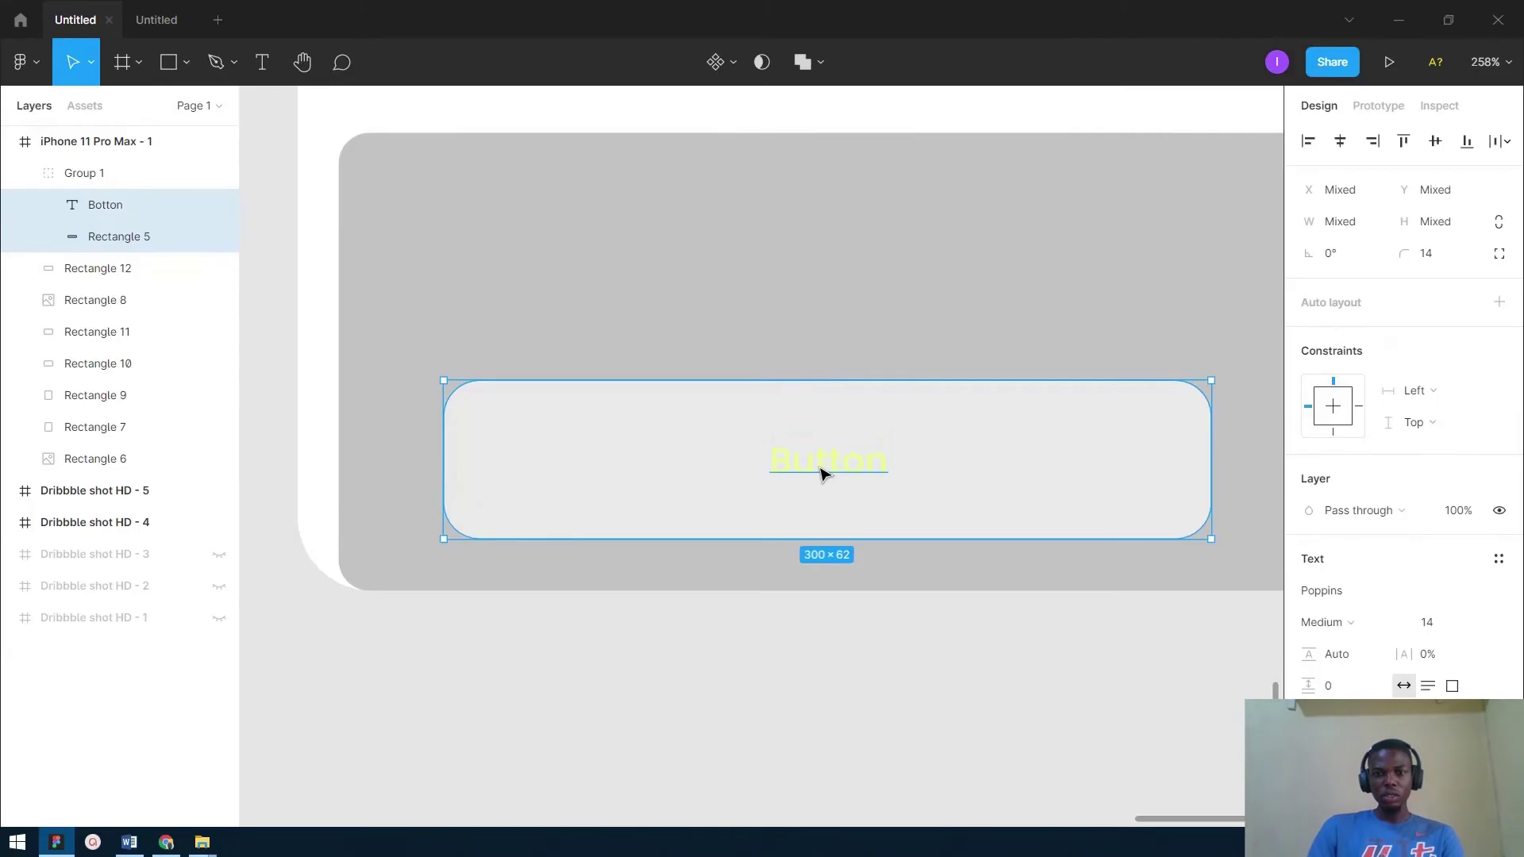
{"action": "right_click", "coordinate": [861, 473]}
{"action": "mouse_move", "coordinate": [960, 635]}
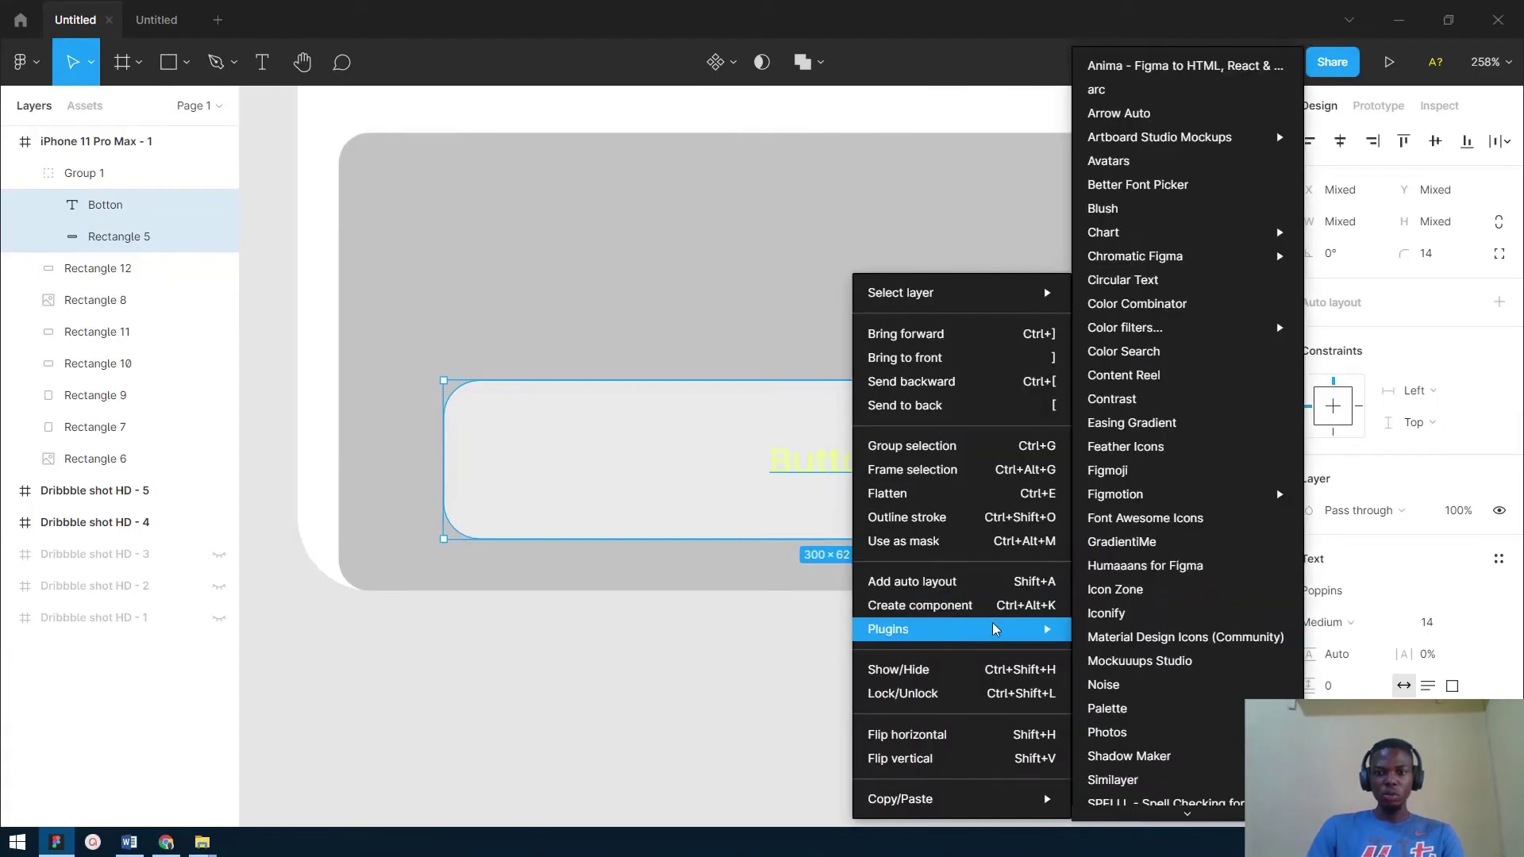
{"action": "scroll", "coordinate": [1167, 587], "scroll_direction": "down", "scroll_amount": 5}
{"action": "mouse_move", "coordinate": [1155, 534]}
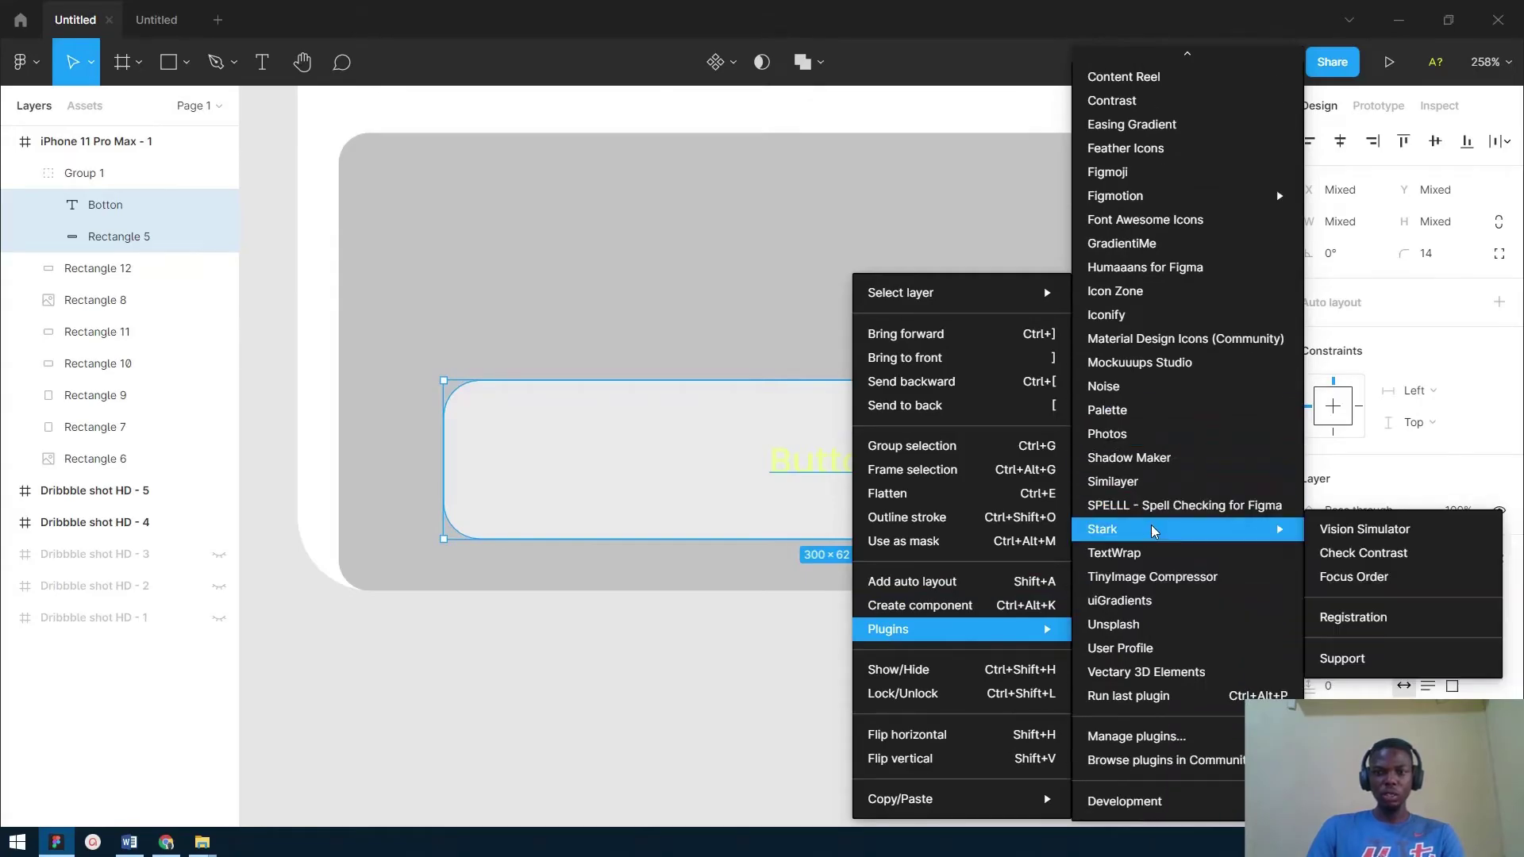
{"action": "scroll", "coordinate": [1191, 564], "scroll_direction": "up", "scroll_amount": 4}
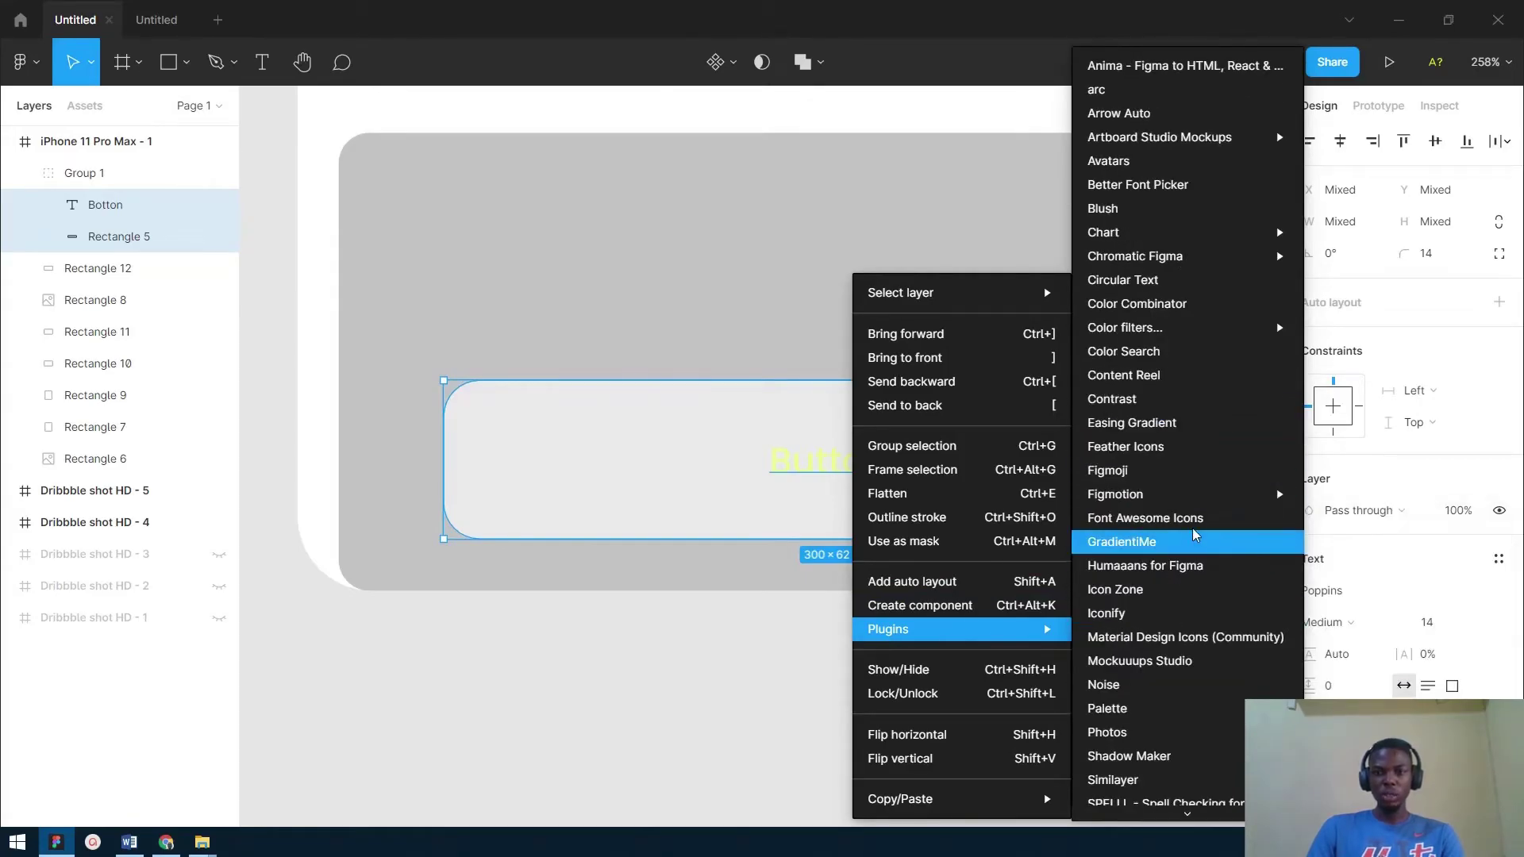
{"action": "scroll", "coordinate": [1200, 580], "scroll_direction": "down", "scroll_amount": 4}
{"action": "scroll", "coordinate": [1203, 582], "scroll_direction": "down", "scroll_amount": 1}
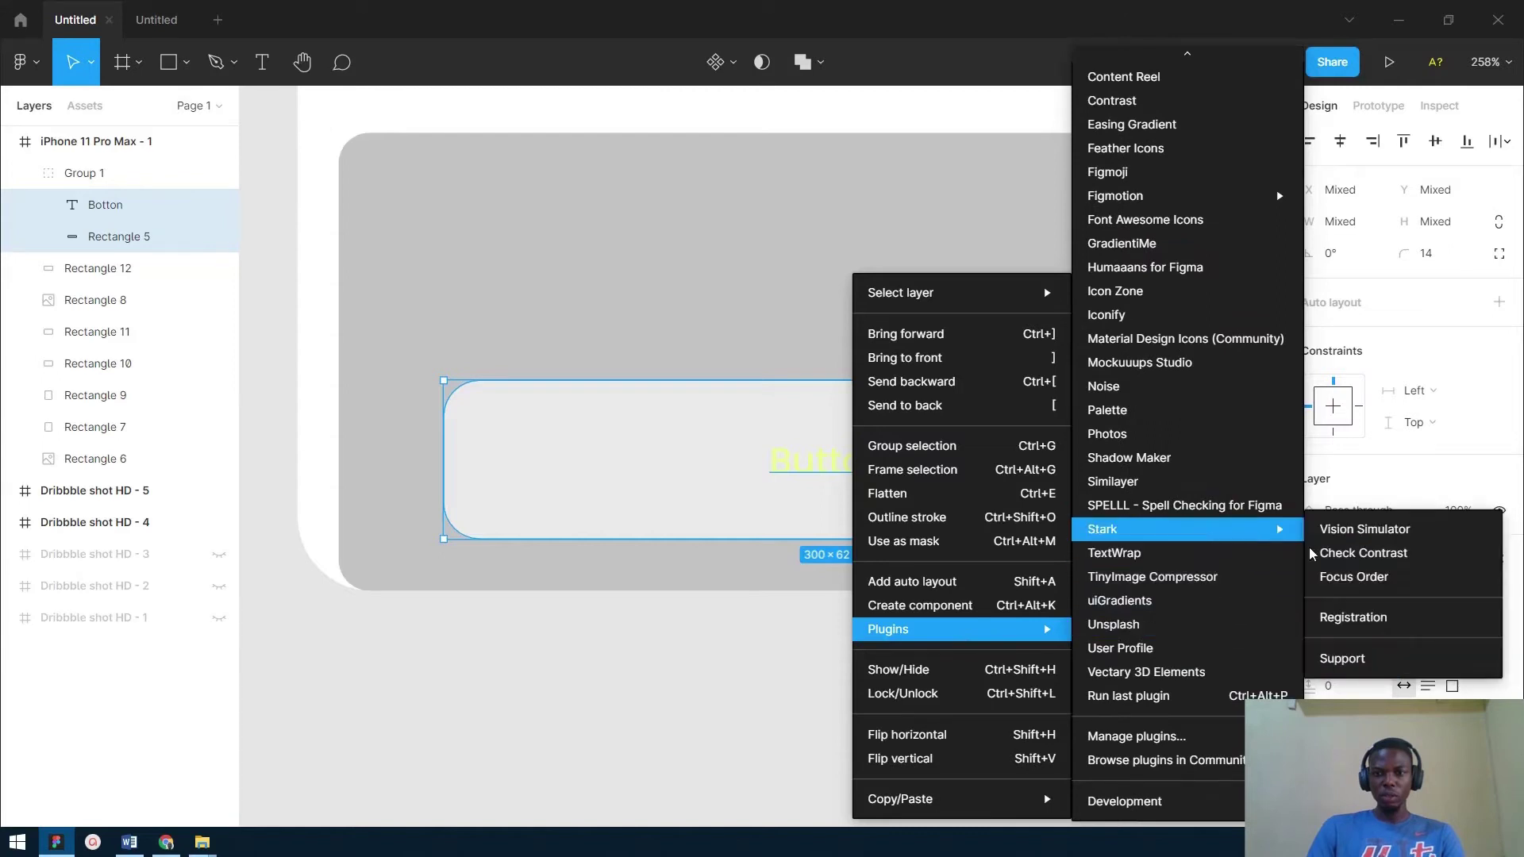
{"action": "left_click", "coordinate": [1362, 555]}
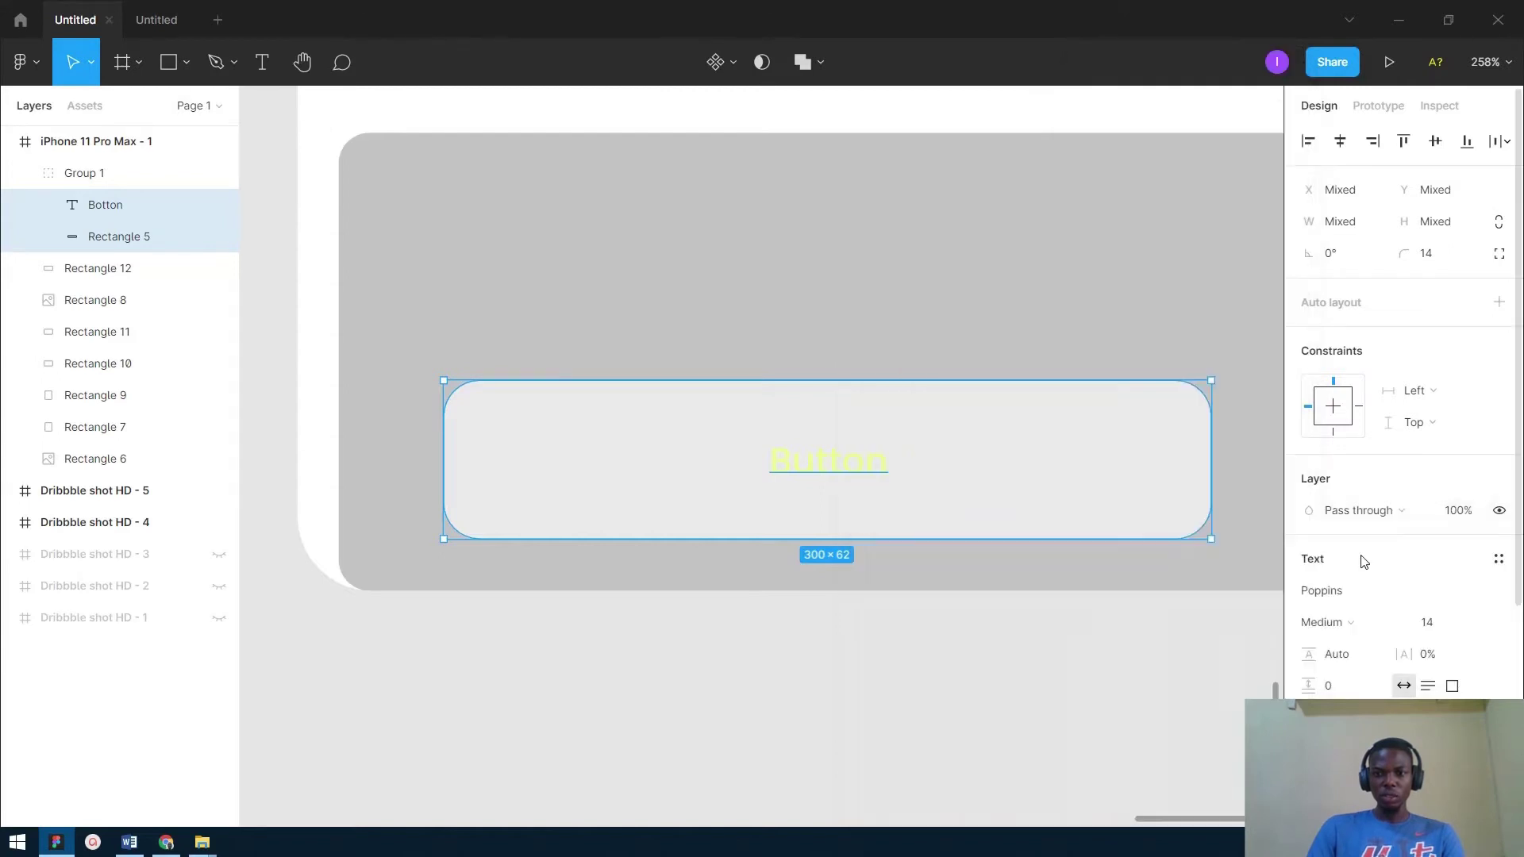
{"action": "left_click_drag", "start_coordinate": [1038, 282], "coordinate": [222, 175]}
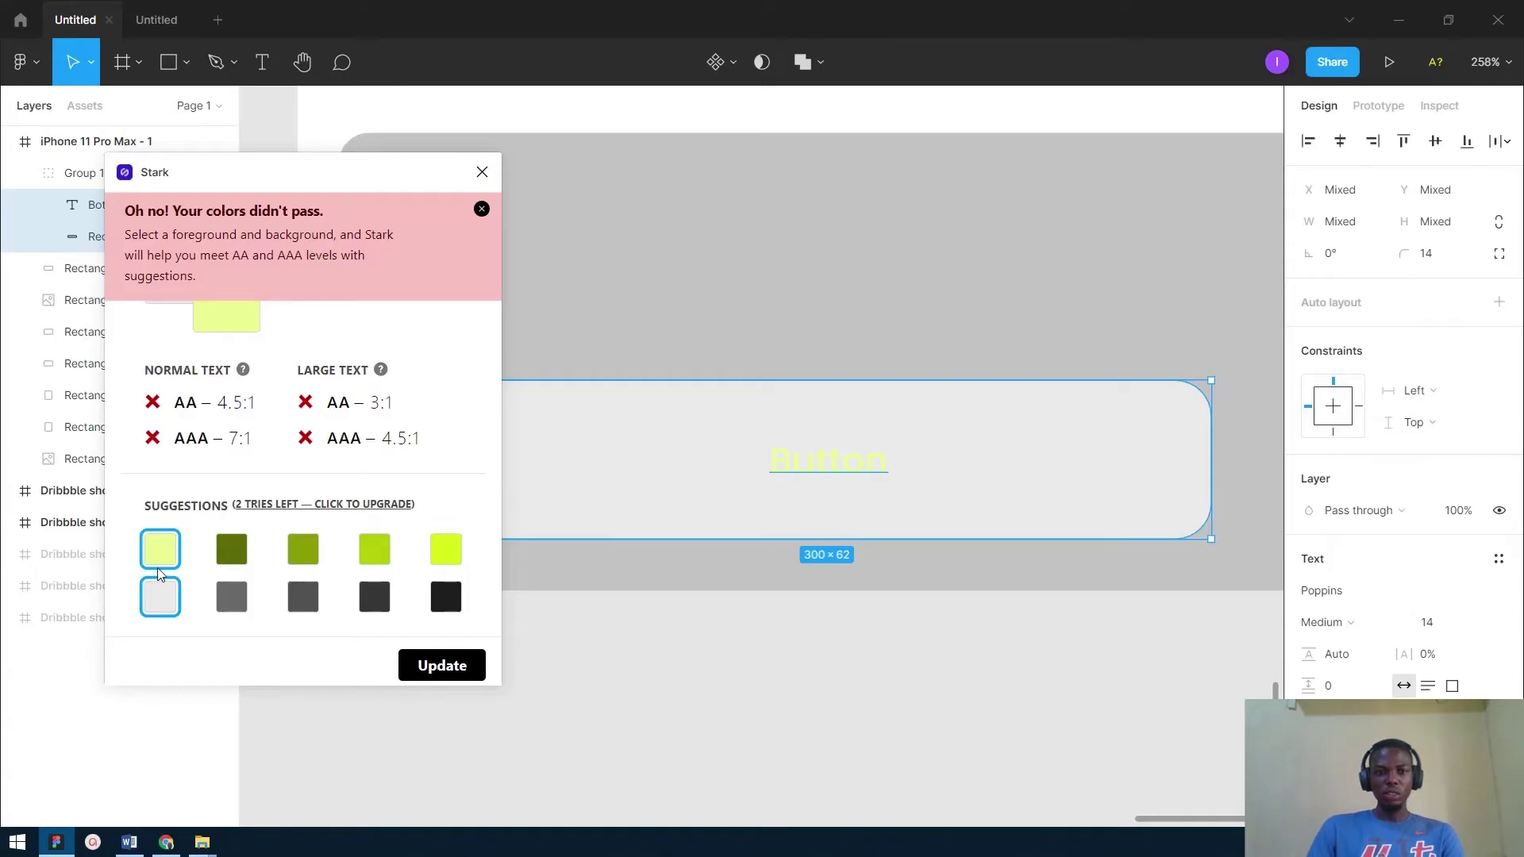
Update the button's background to Stark's suggested dark grey, keeping the yellow text color, and close the plugin.
{"action": "left_click", "coordinate": [226, 538]}
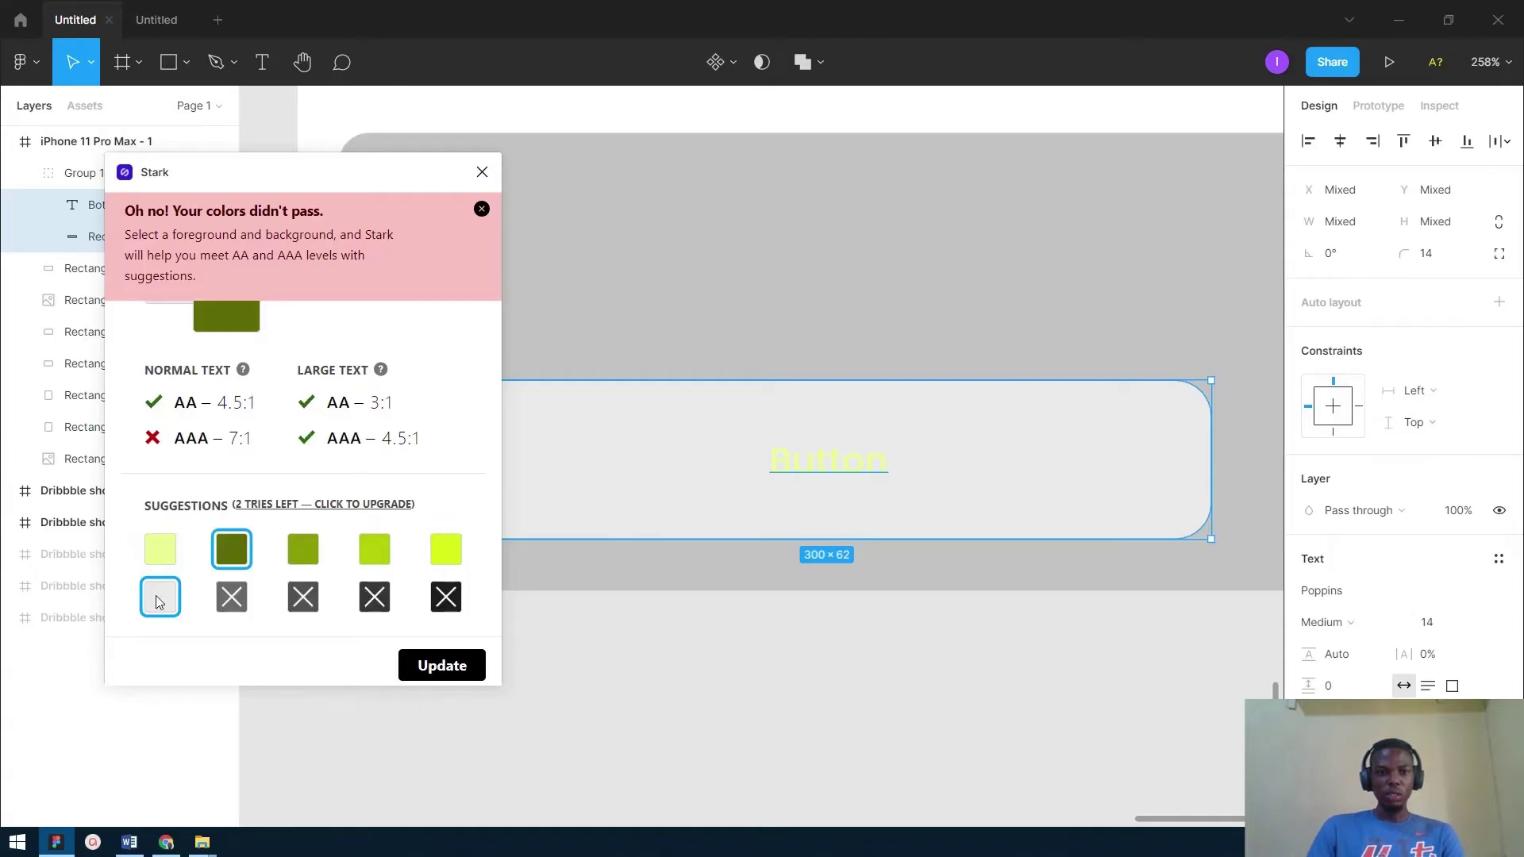
{"action": "left_click", "coordinate": [152, 553]}
{"action": "left_click", "coordinate": [370, 603]}
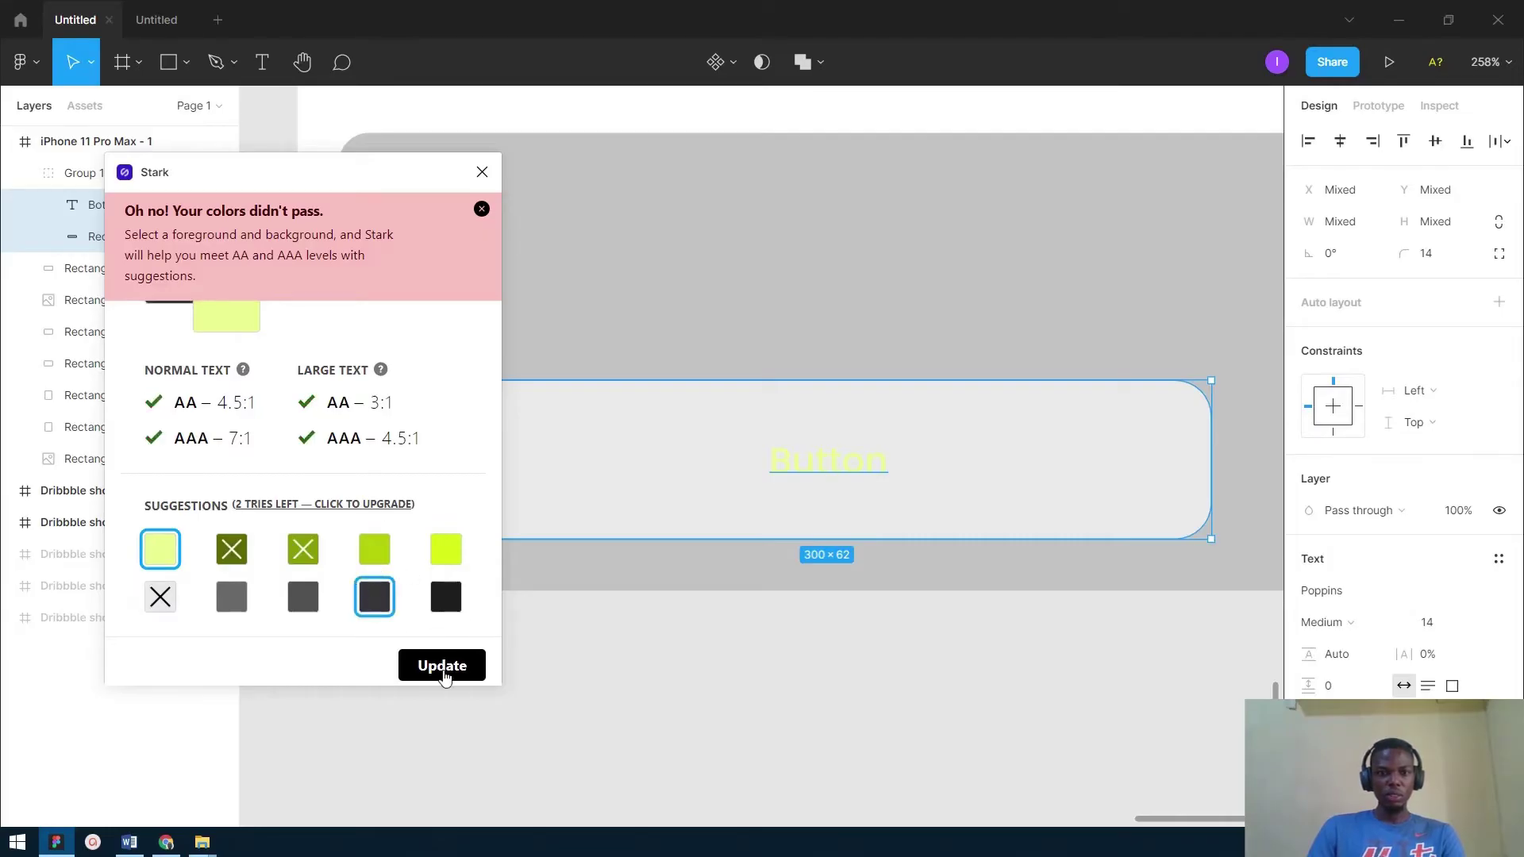
{"action": "left_click", "coordinate": [445, 677]}
{"action": "left_click", "coordinate": [868, 649]}
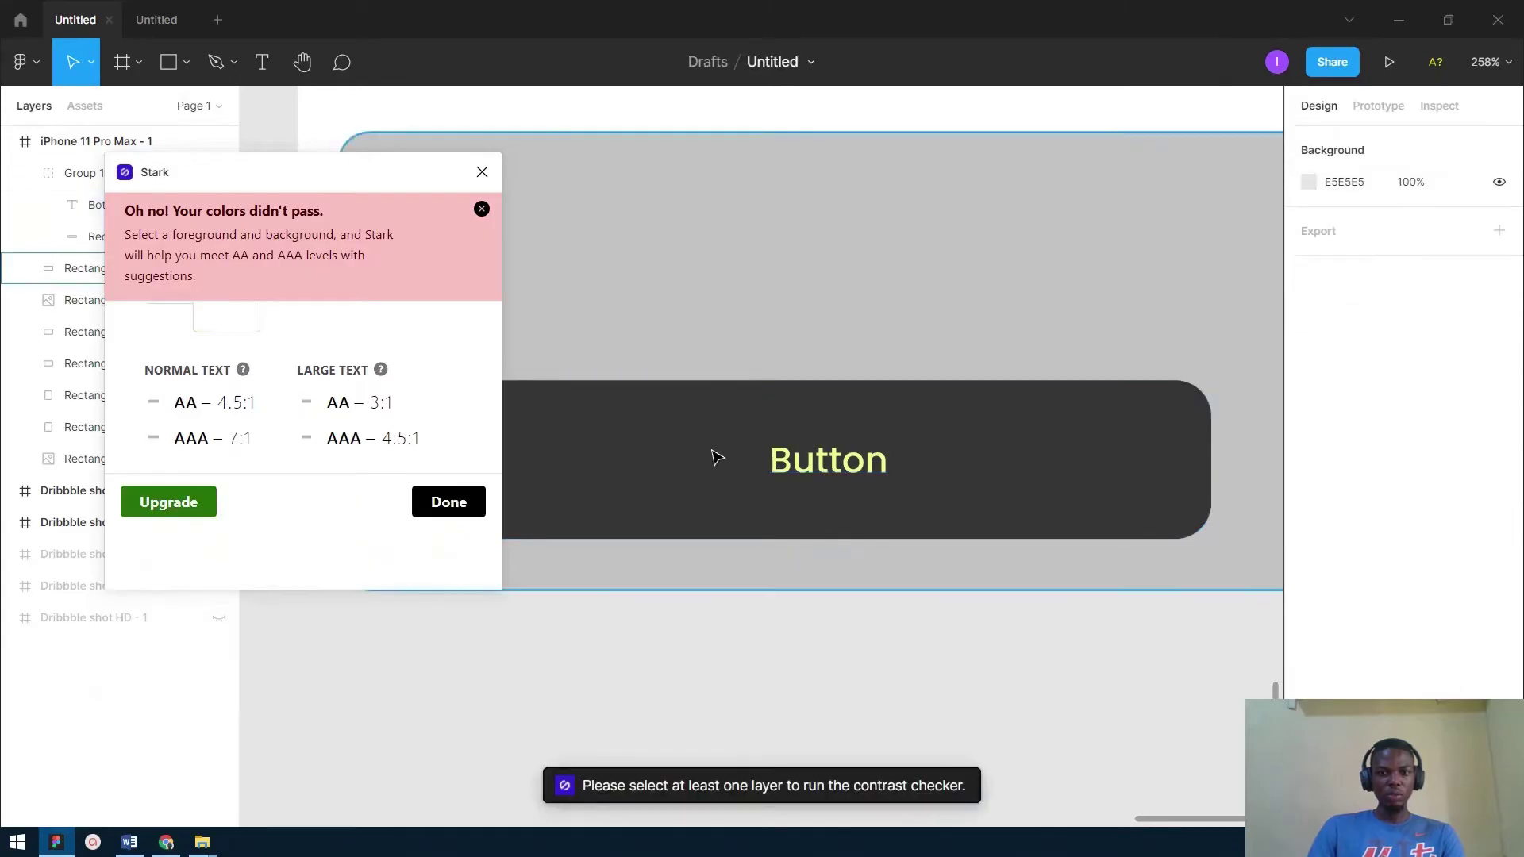
{"action": "left_click", "coordinate": [484, 173]}
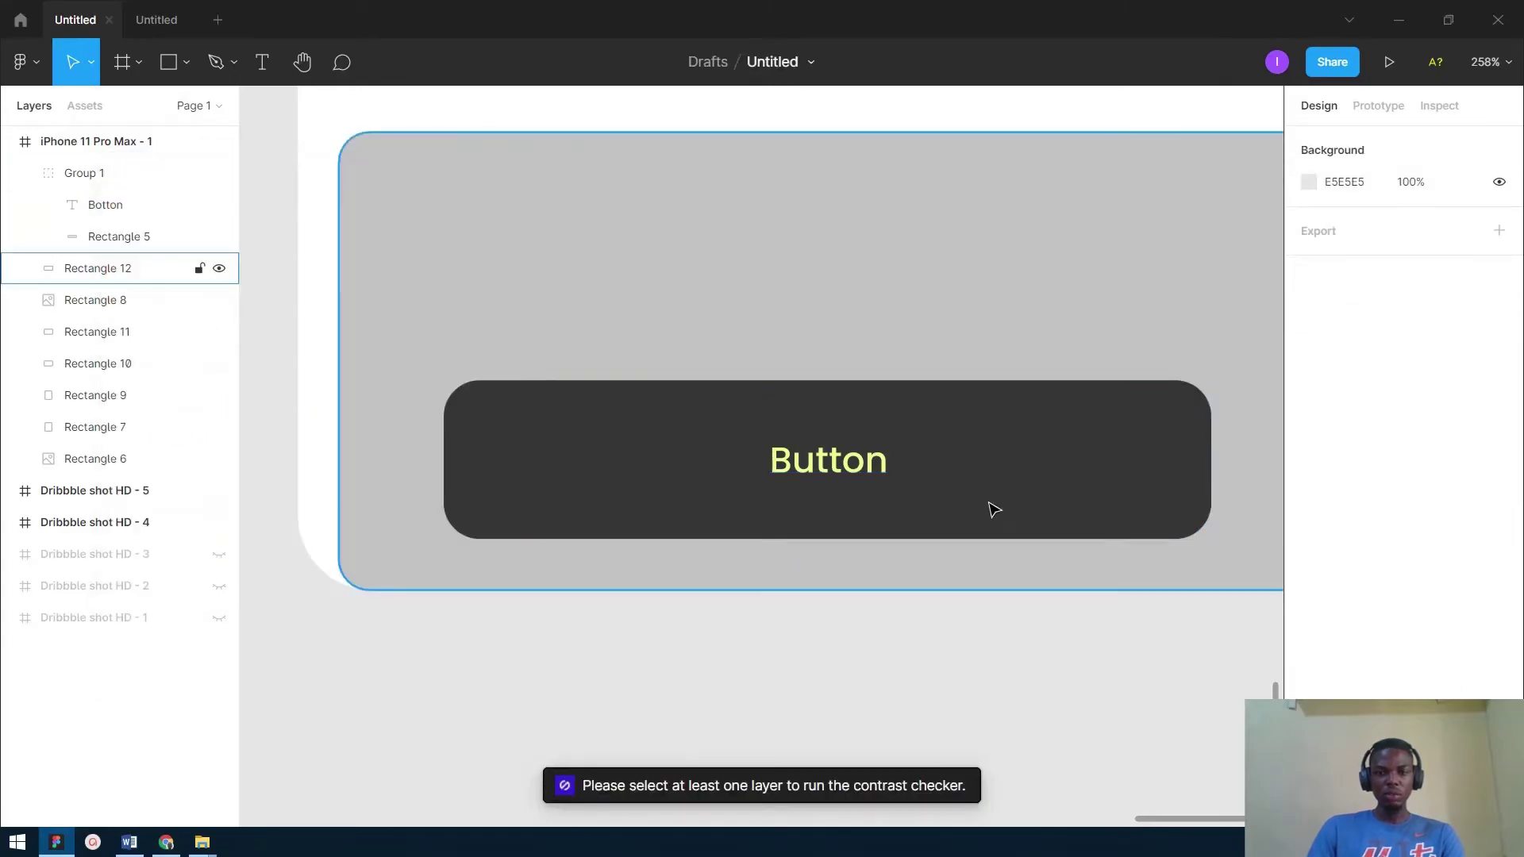
{"action": "scroll", "coordinate": [994, 509], "scroll_direction": "down", "scroll_amount": 8}
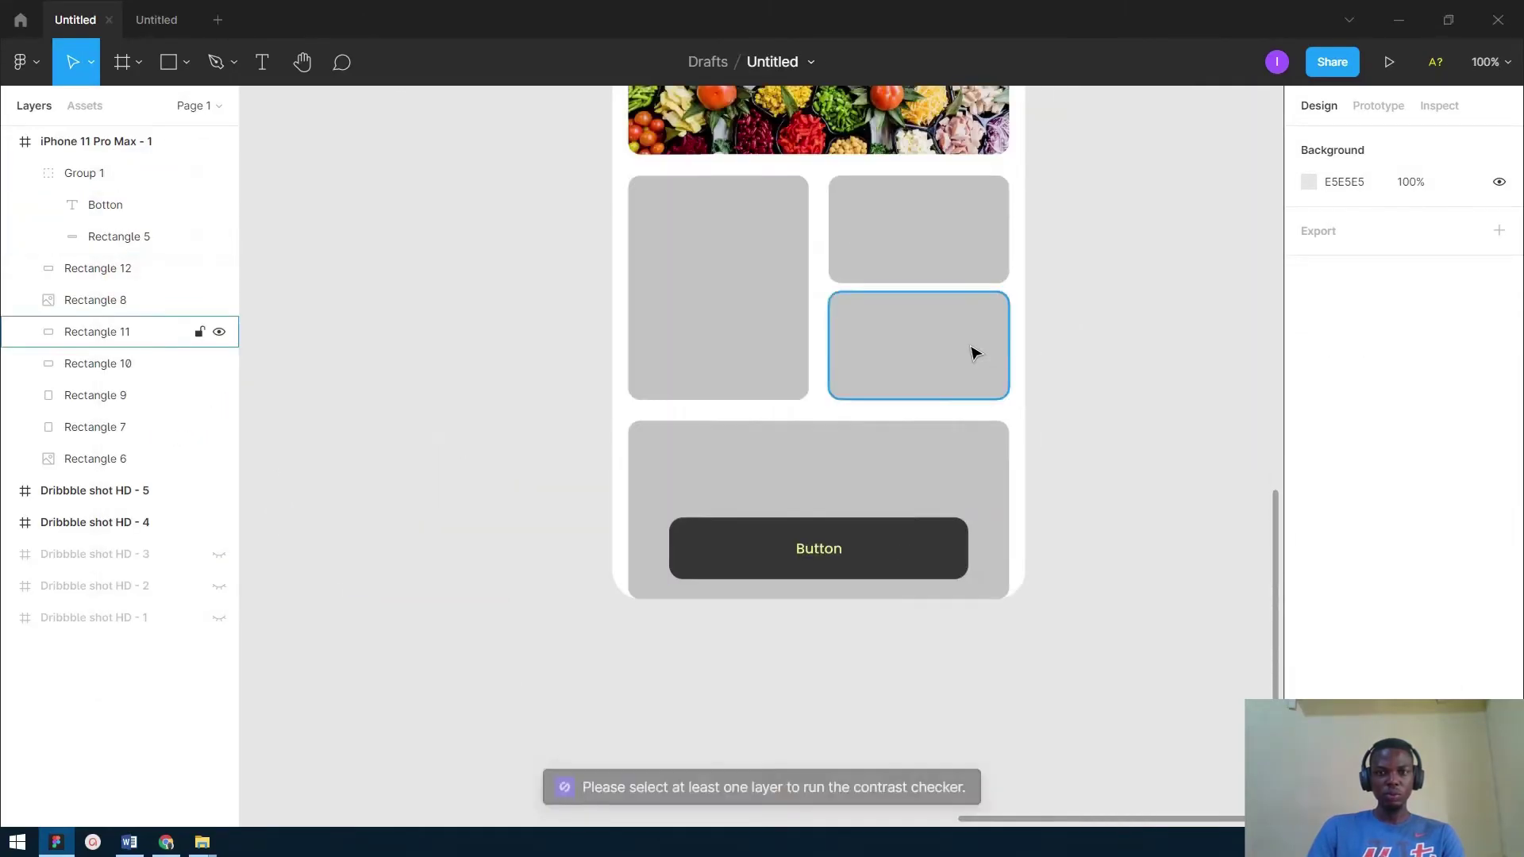
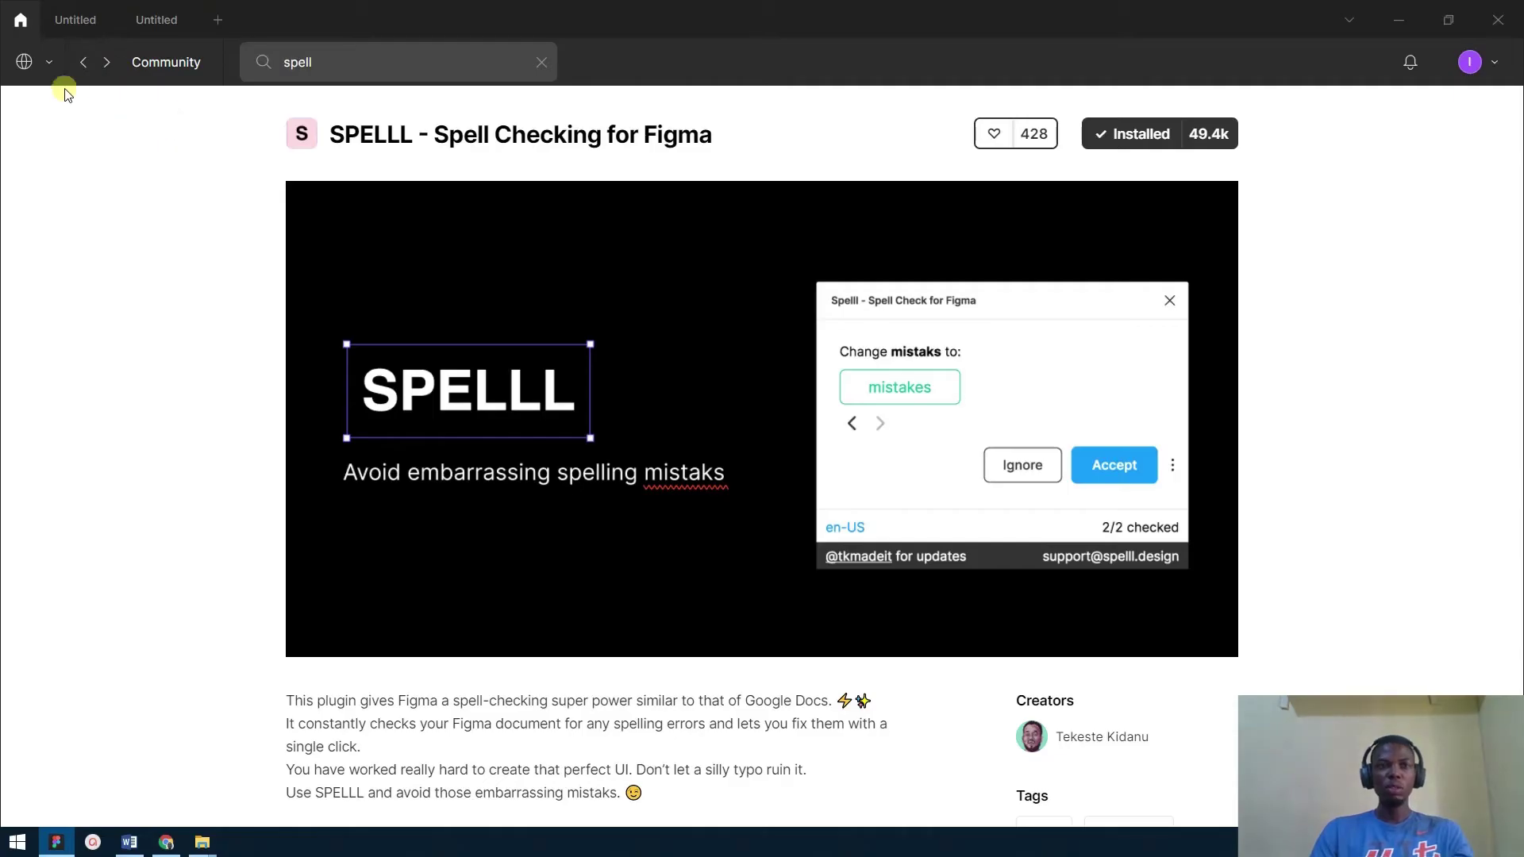
Return to the first Untitled design file and run the SPELLL - Spell Checking for Figma plugin on the button's "Botton" text.
{"action": "left_click", "coordinate": [84, 16]}
{"action": "scroll", "coordinate": [747, 397], "scroll_direction": "down", "scroll_amount": 3}
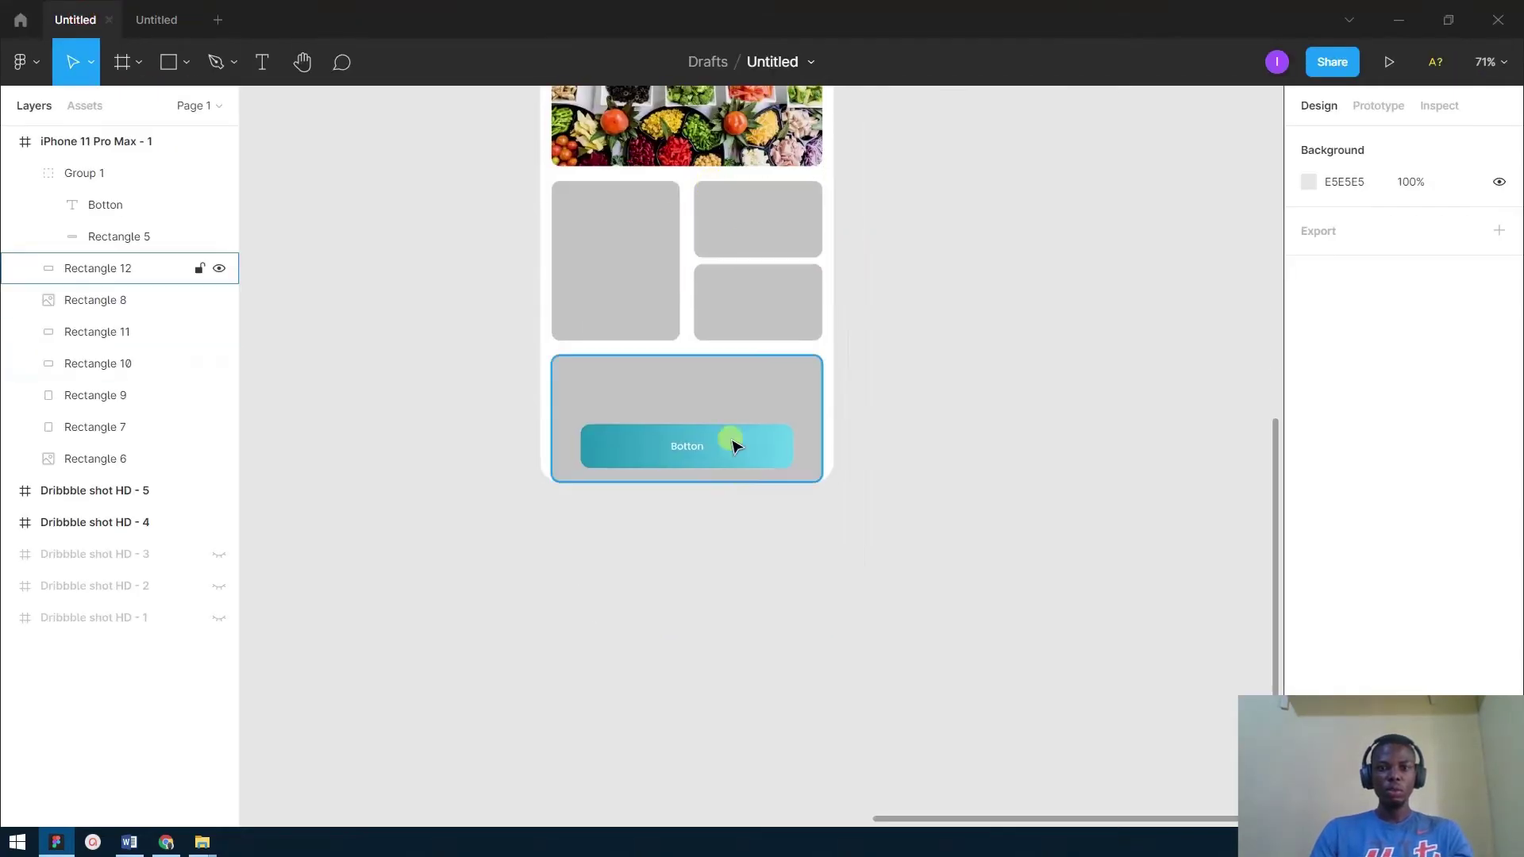
{"action": "scroll", "coordinate": [730, 476], "scroll_direction": "up", "scroll_amount": 8}
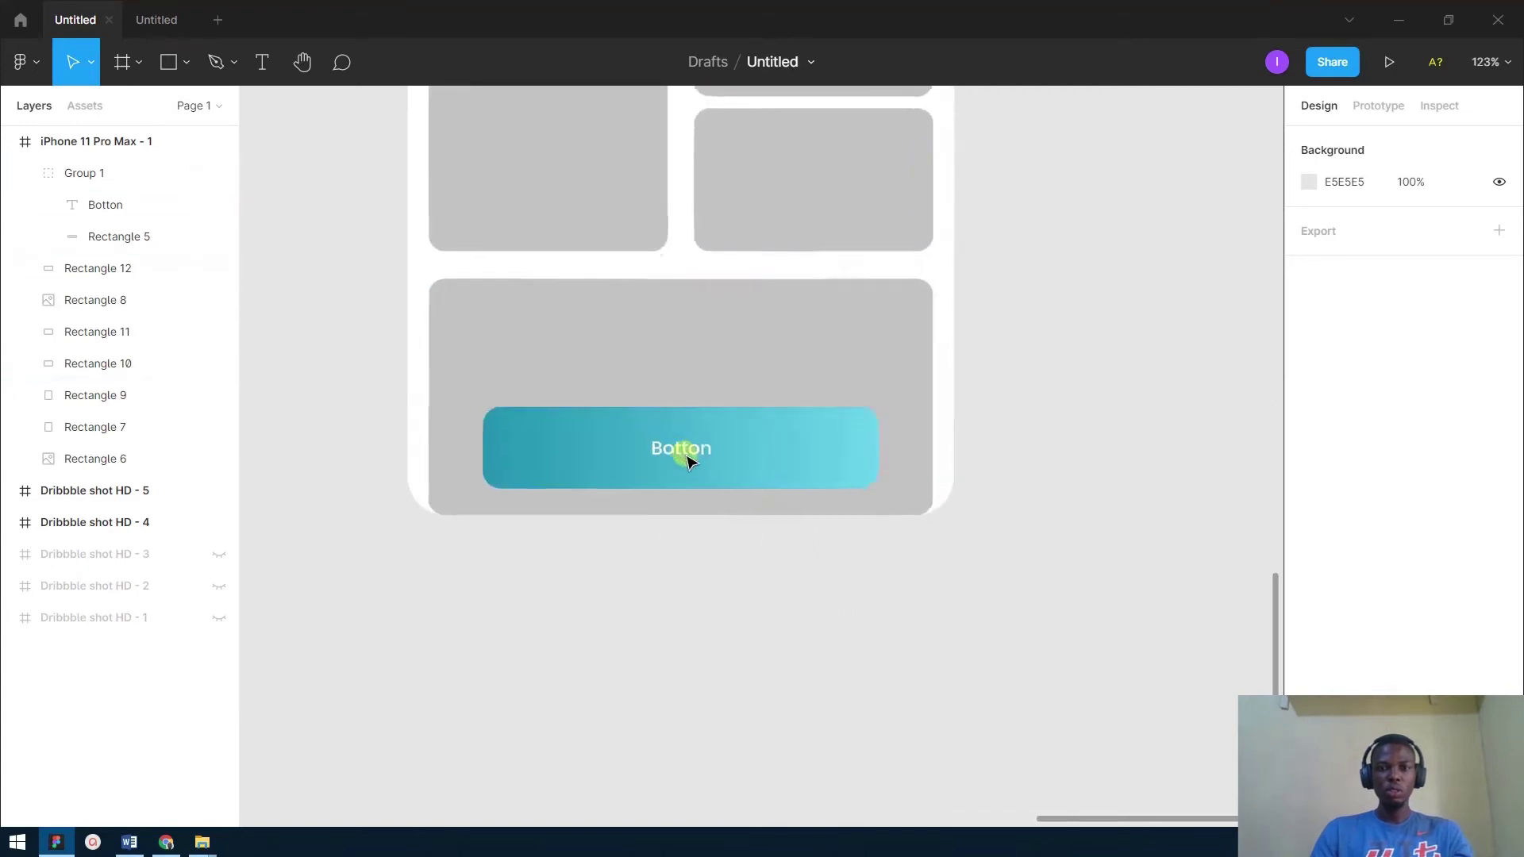
{"action": "left_click", "coordinate": [695, 450]}
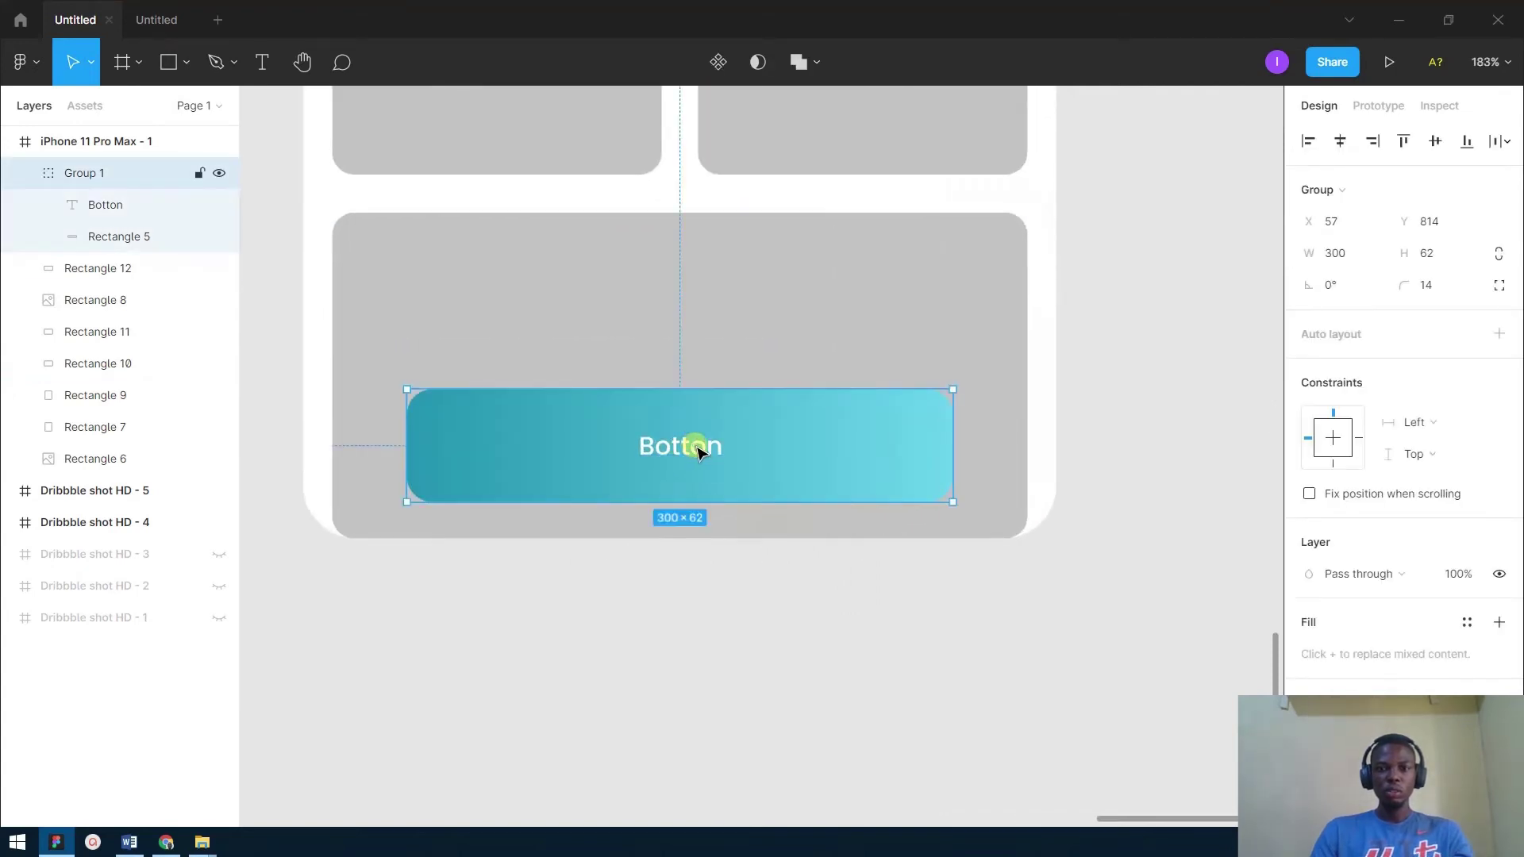
{"action": "right_click", "coordinate": [697, 451]}
{"action": "left_click", "coordinate": [579, 608]}
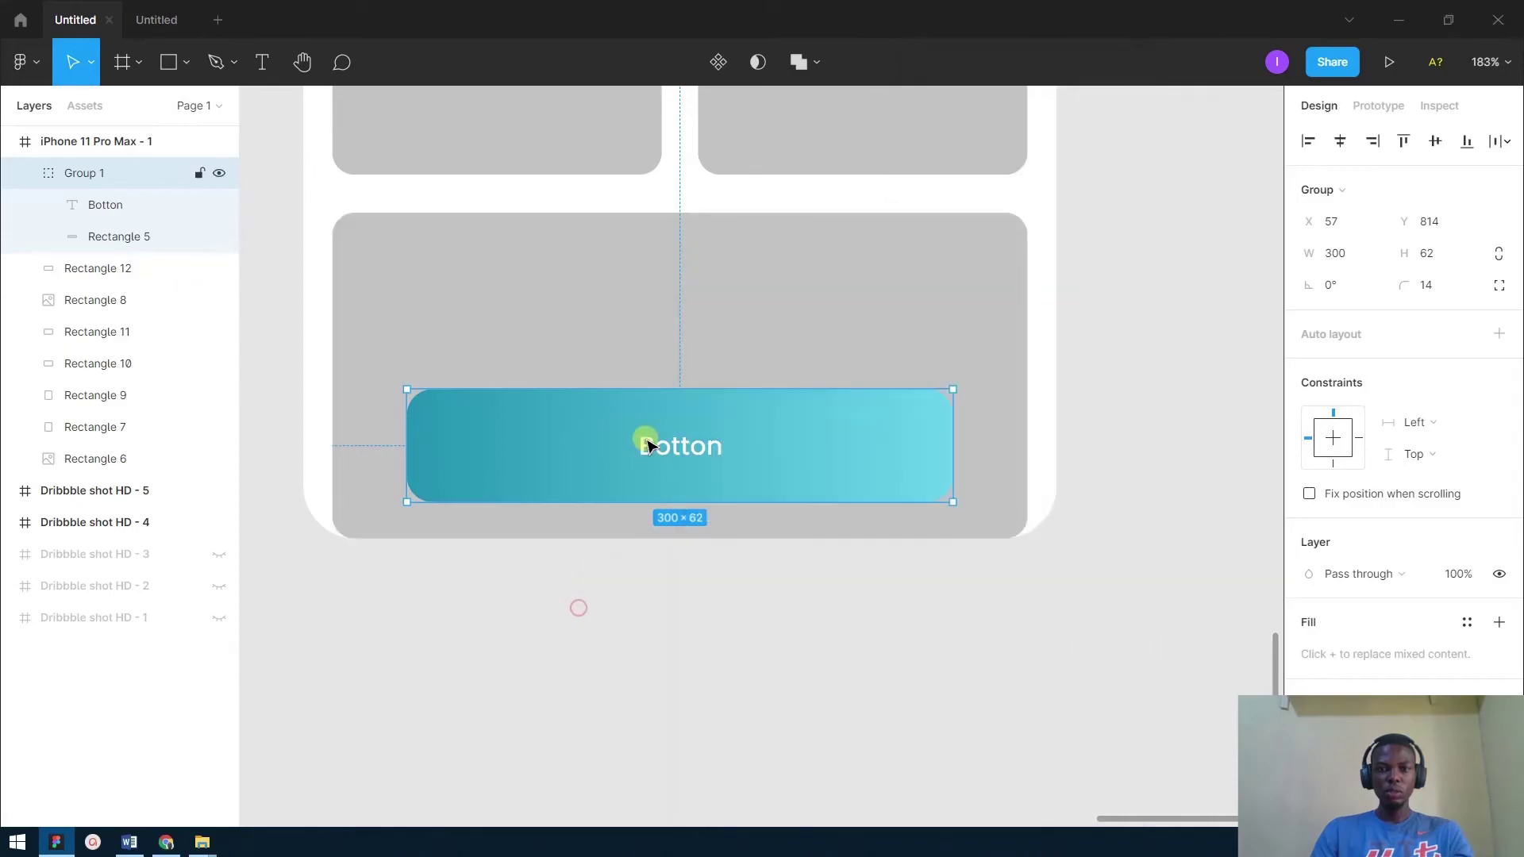
{"action": "double_click", "coordinate": [645, 446]}
{"action": "right_click", "coordinate": [661, 446]}
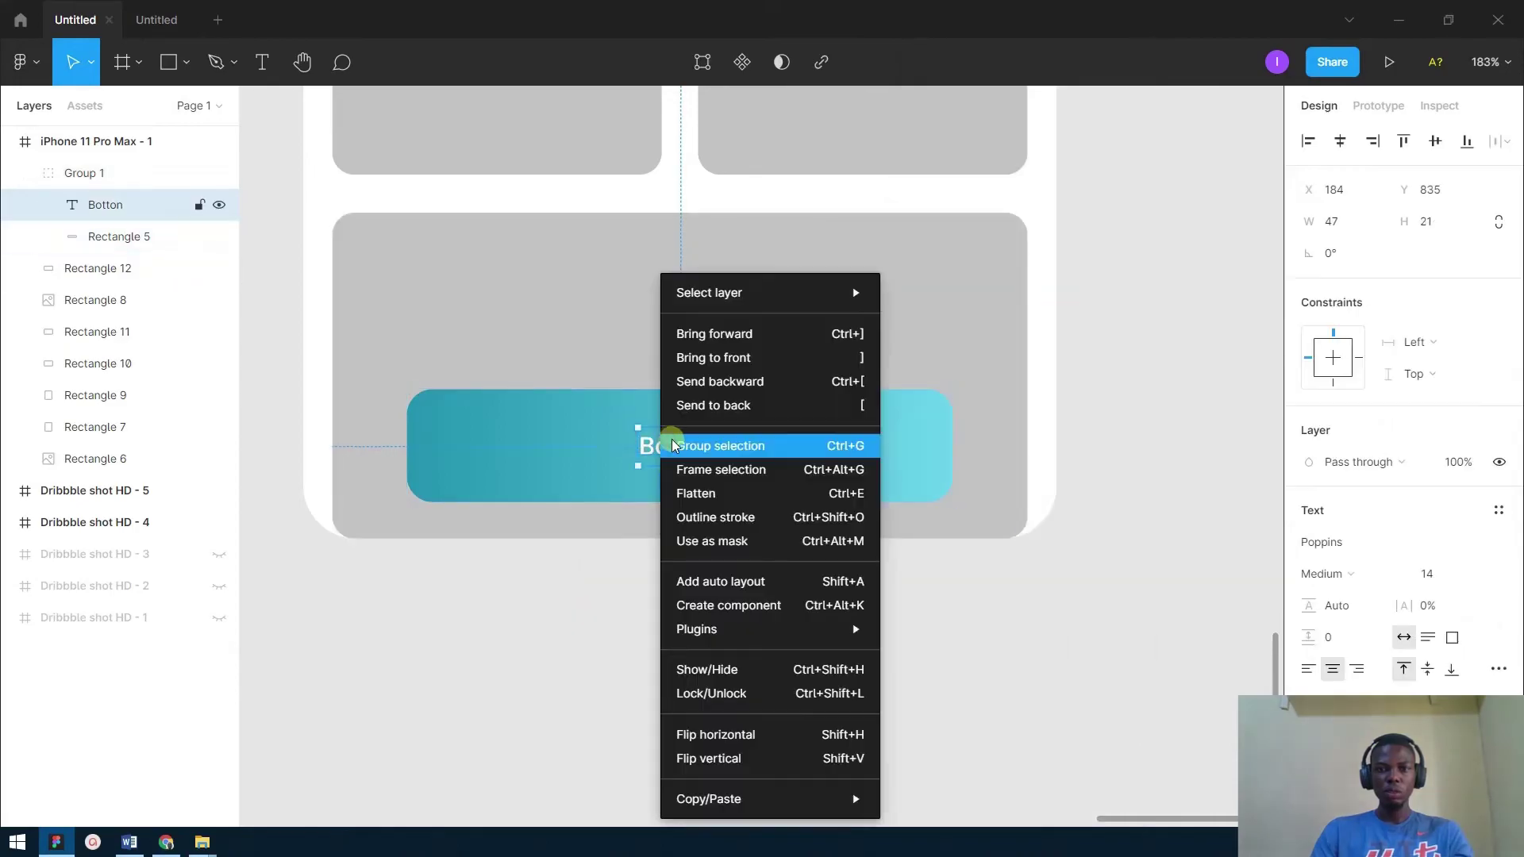
{"action": "mouse_move", "coordinate": [826, 628]}
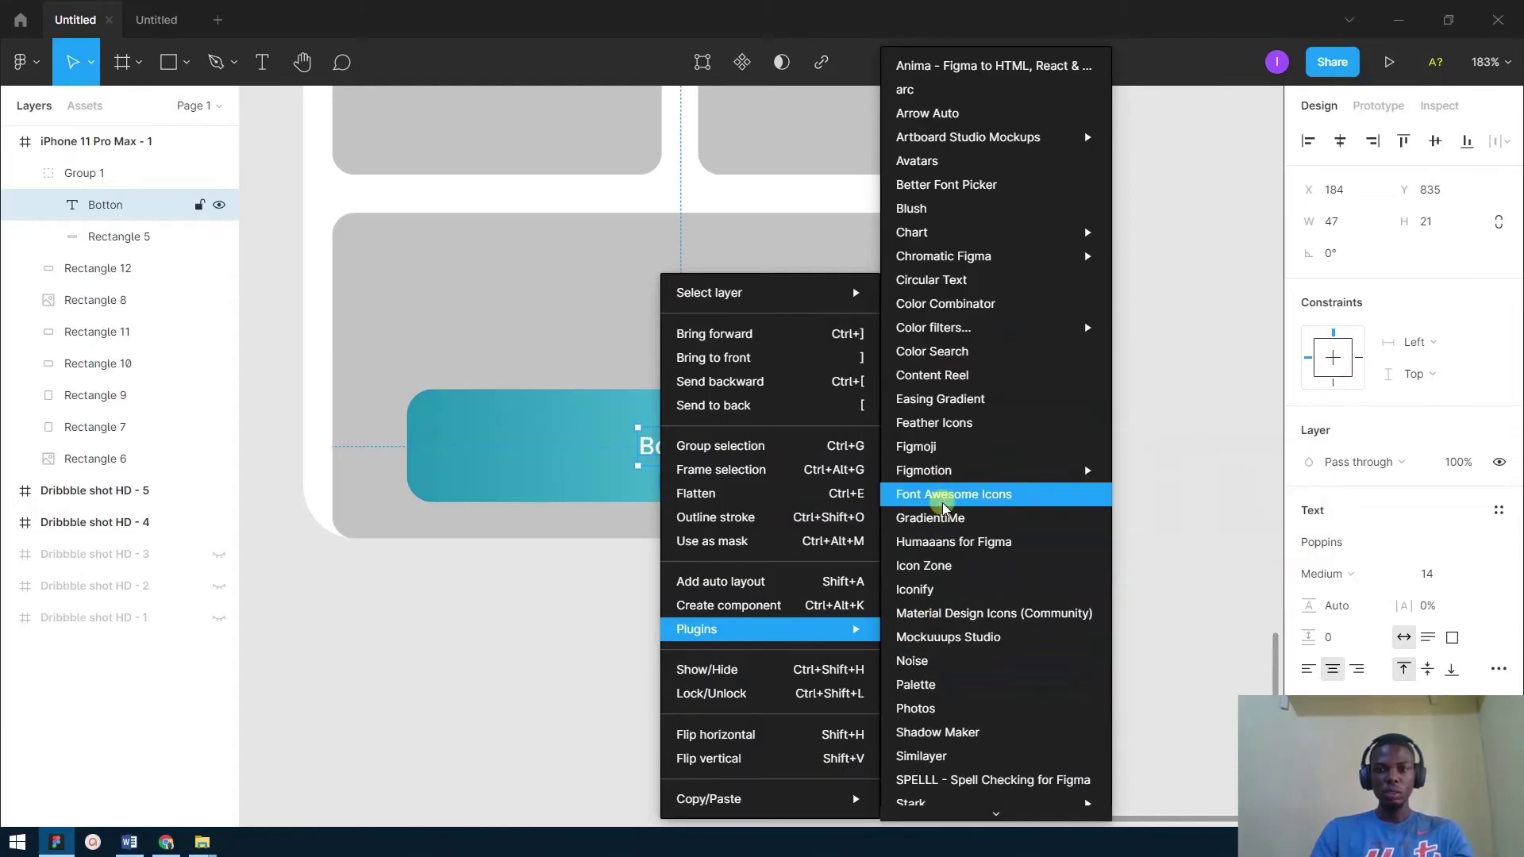
{"action": "scroll", "coordinate": [963, 629], "scroll_direction": "down", "scroll_amount": 1}
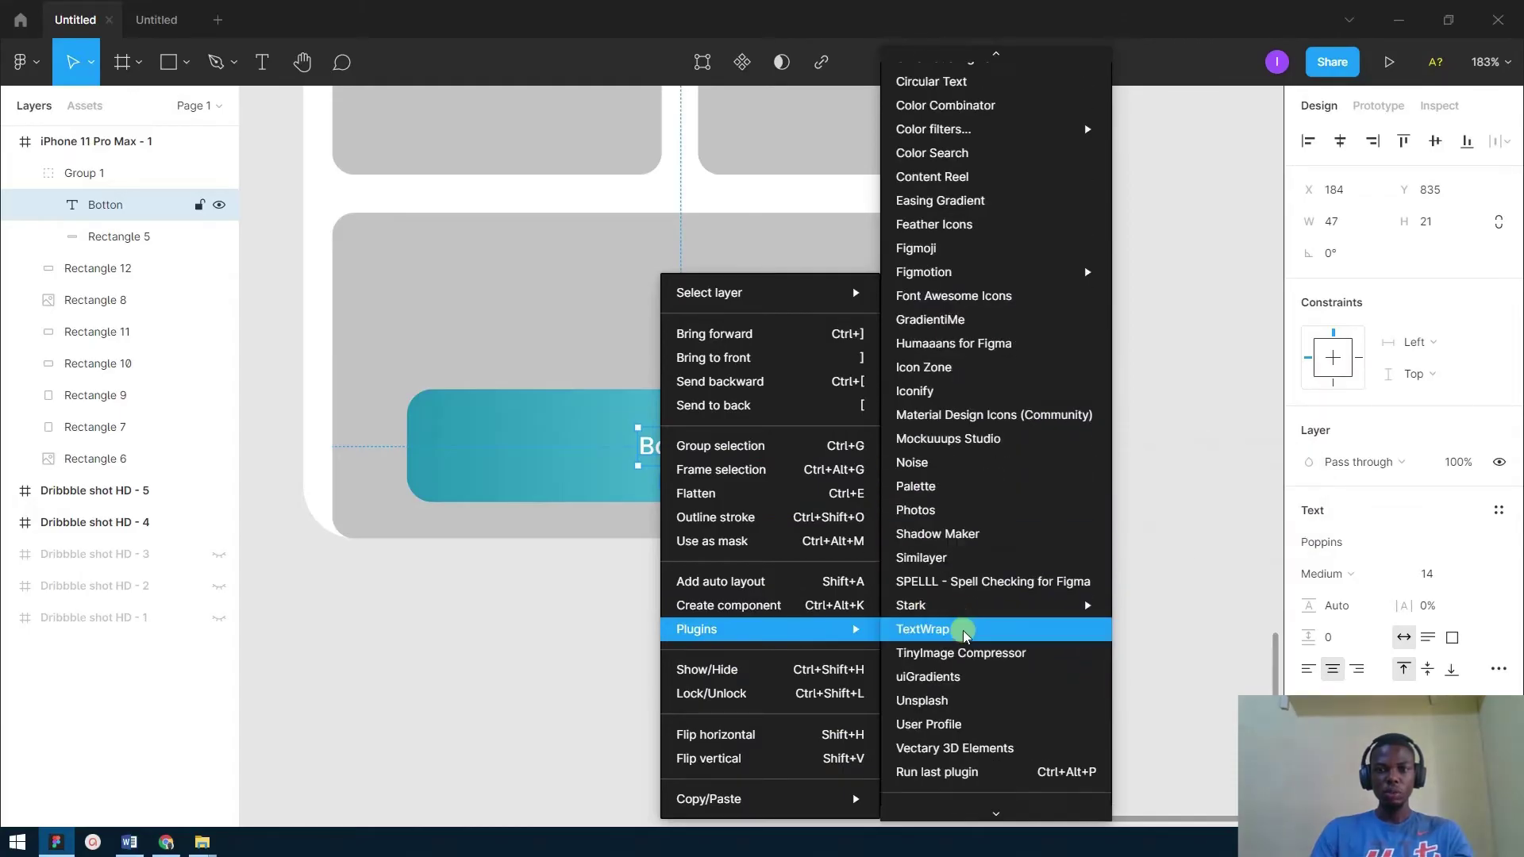
{"action": "left_click", "coordinate": [970, 588]}
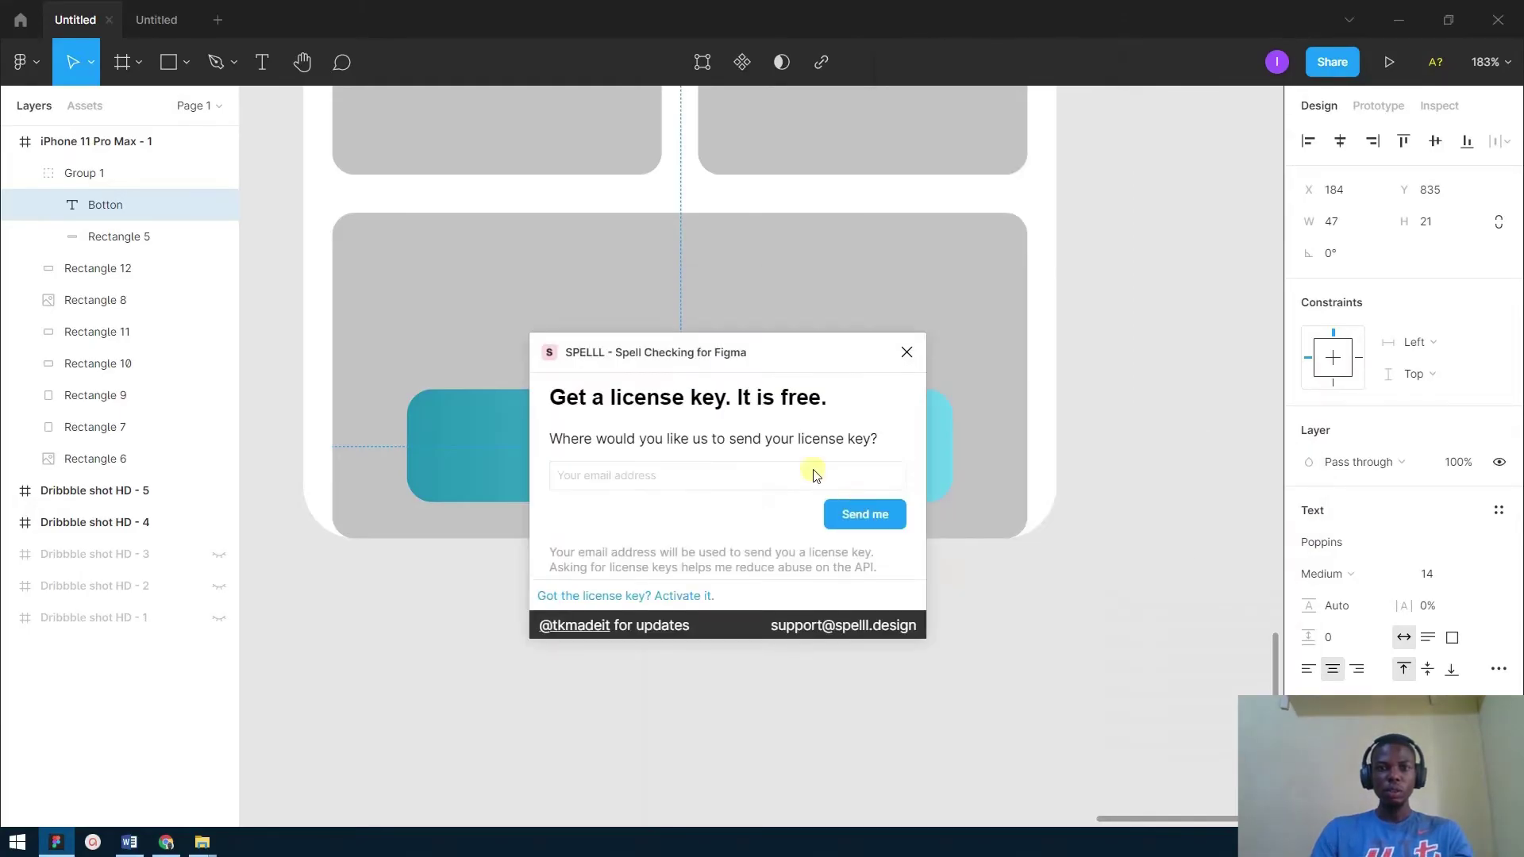
Move the SPELLL window aside, activate the plugin with the license key and start spell checking.
{"action": "left_click_drag", "start_coordinate": [737, 357], "coordinate": [757, 203]}
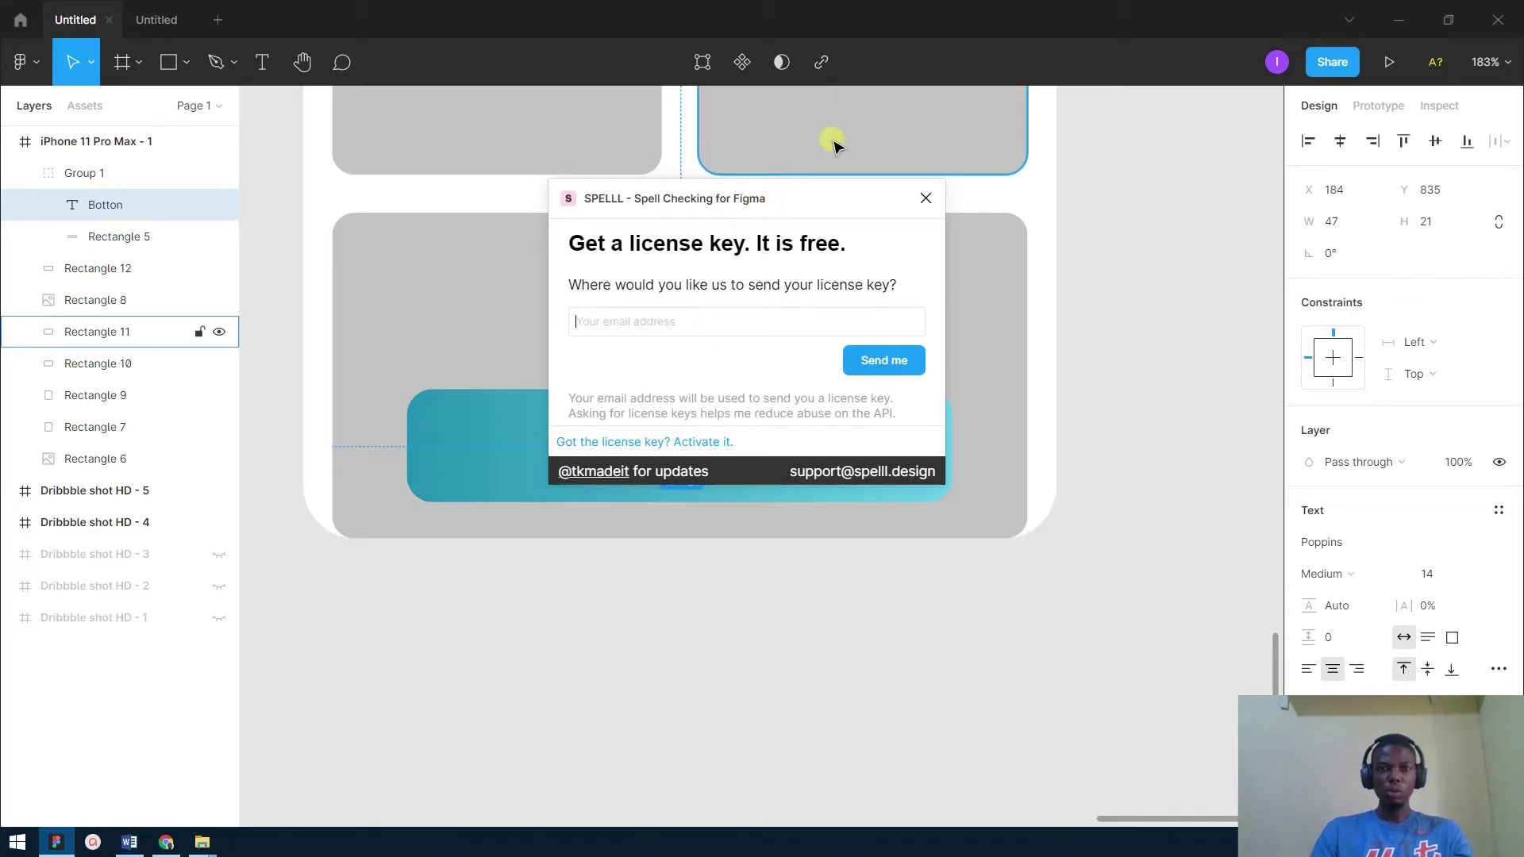
{"action": "left_click", "coordinate": [694, 442]}
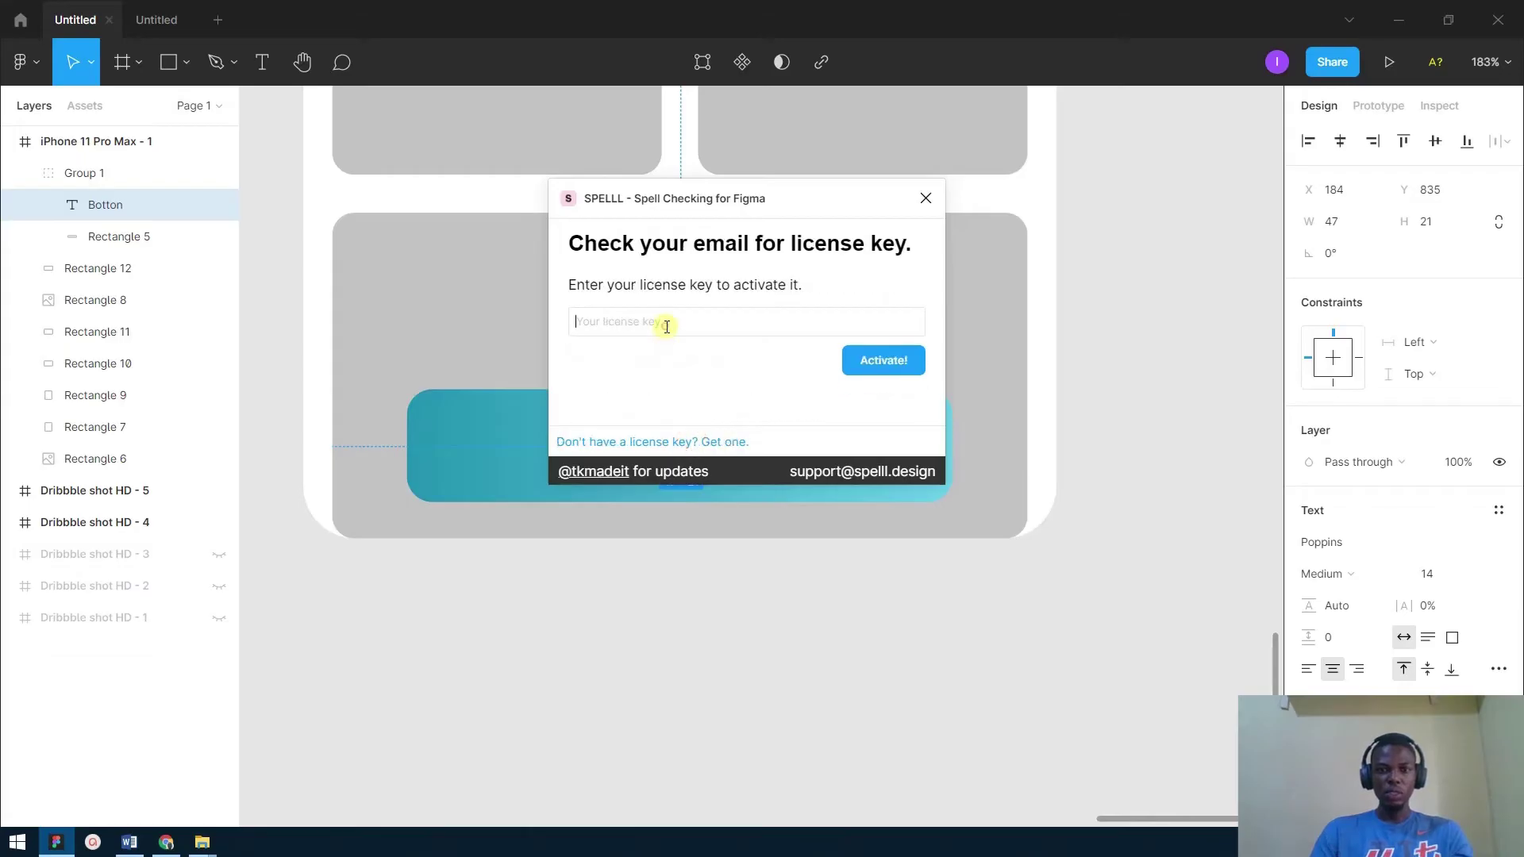
{"action": "left_click", "coordinate": [666, 326]}
{"action": "key", "text": "ctrl+v"}
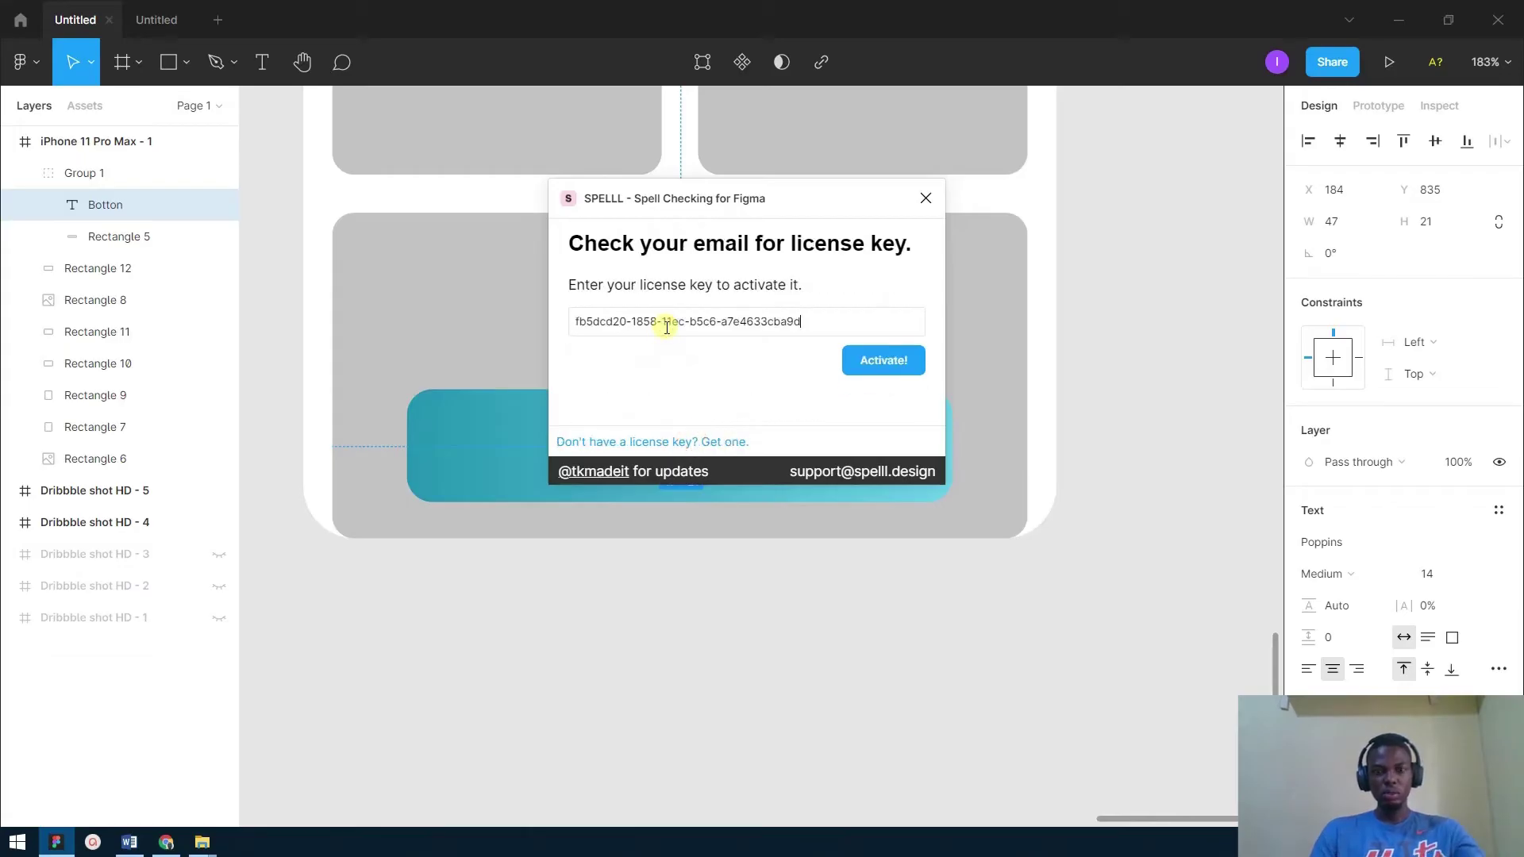
{"action": "left_click", "coordinate": [883, 359]}
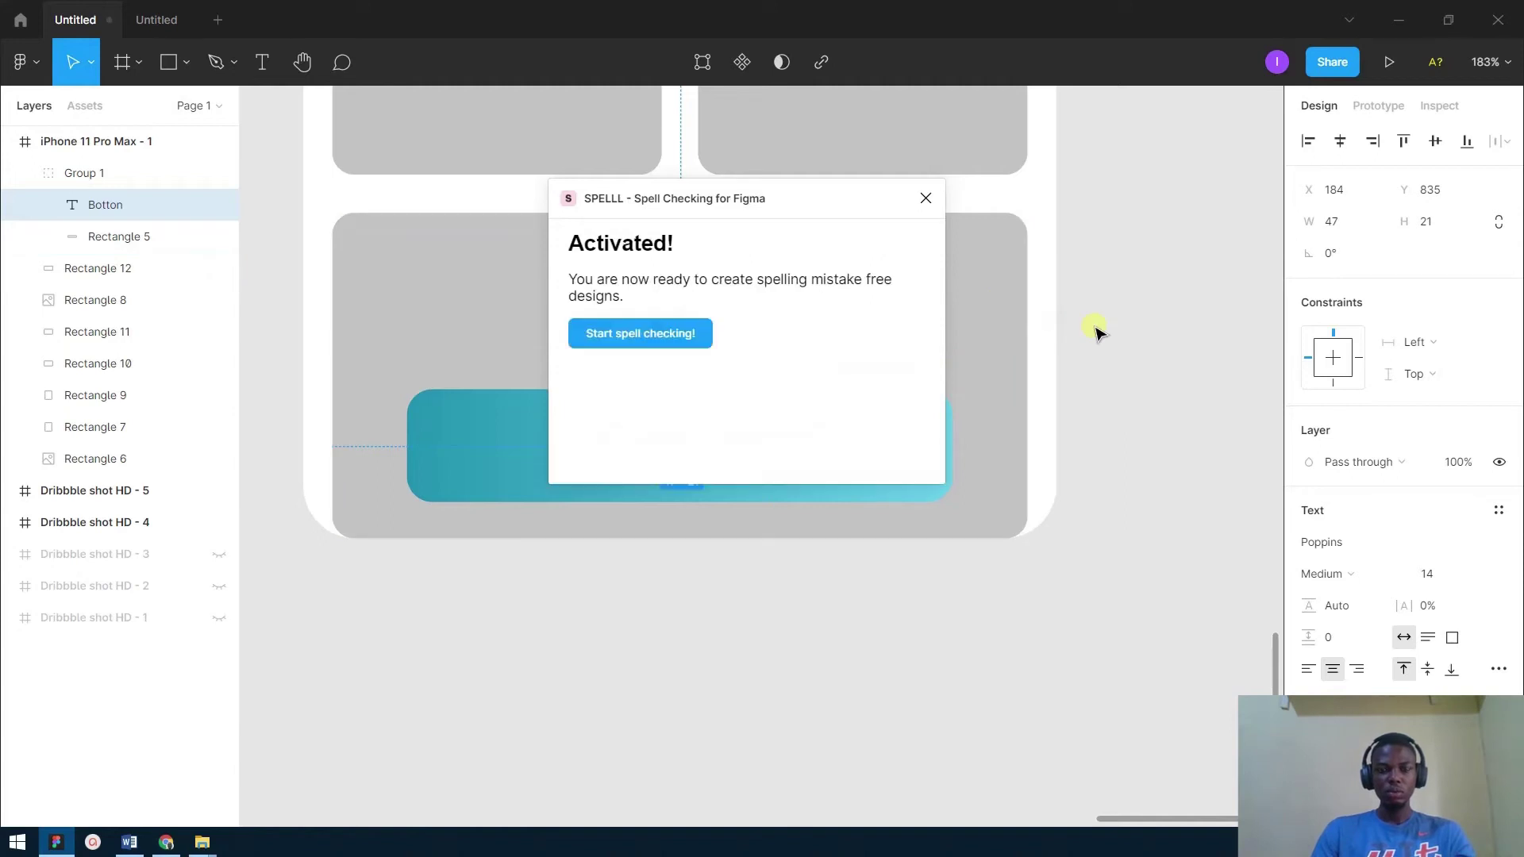
{"action": "left_click", "coordinate": [638, 333]}
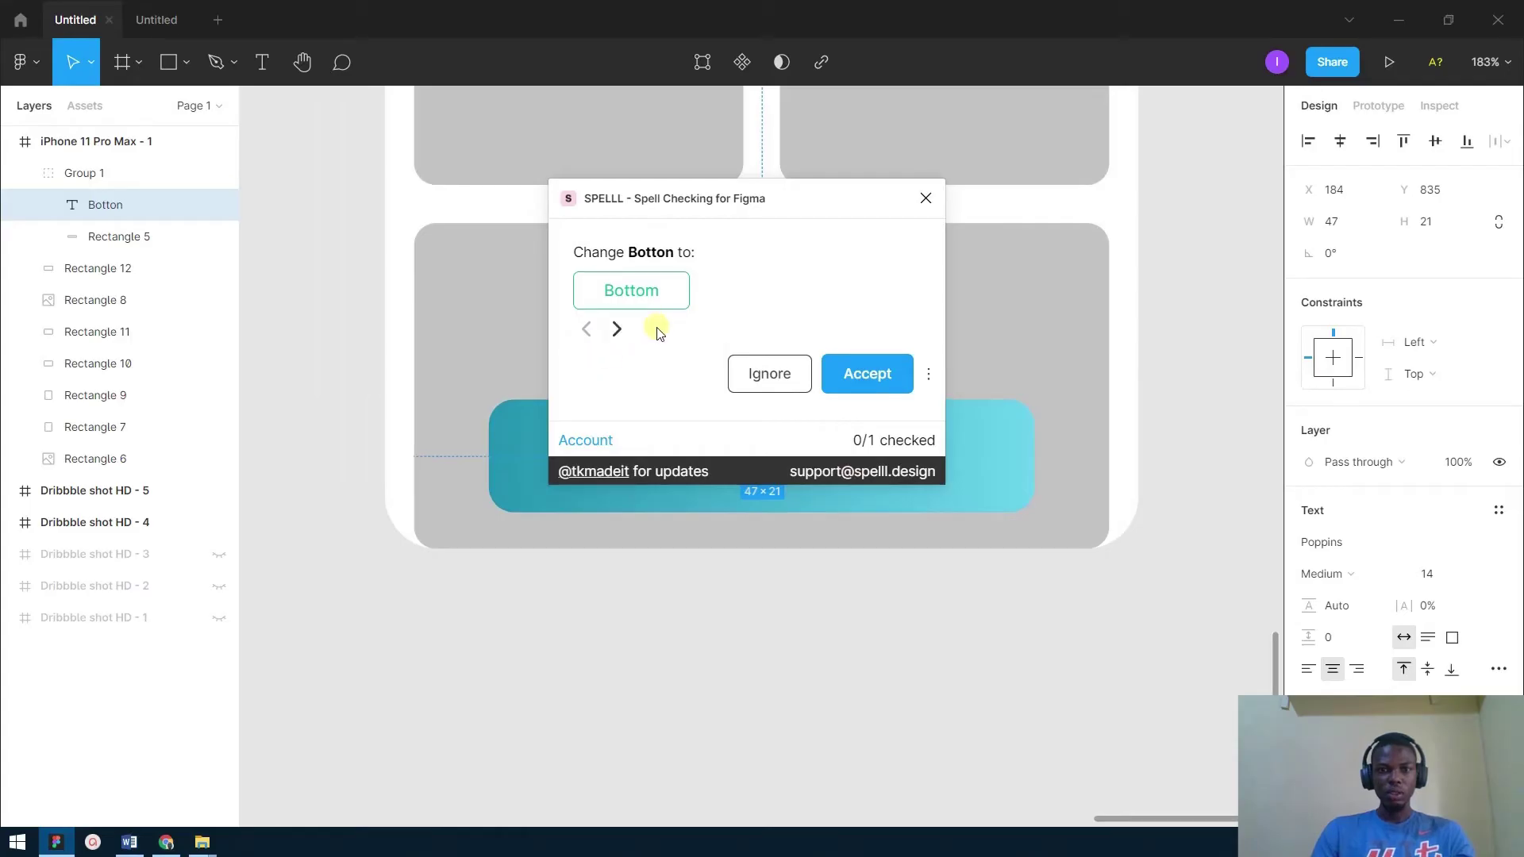
Browse SPELLL's suggestions for "Botton" and accept the correction "Button", moving the plugin window off the button text.
{"action": "left_click", "coordinate": [618, 332]}
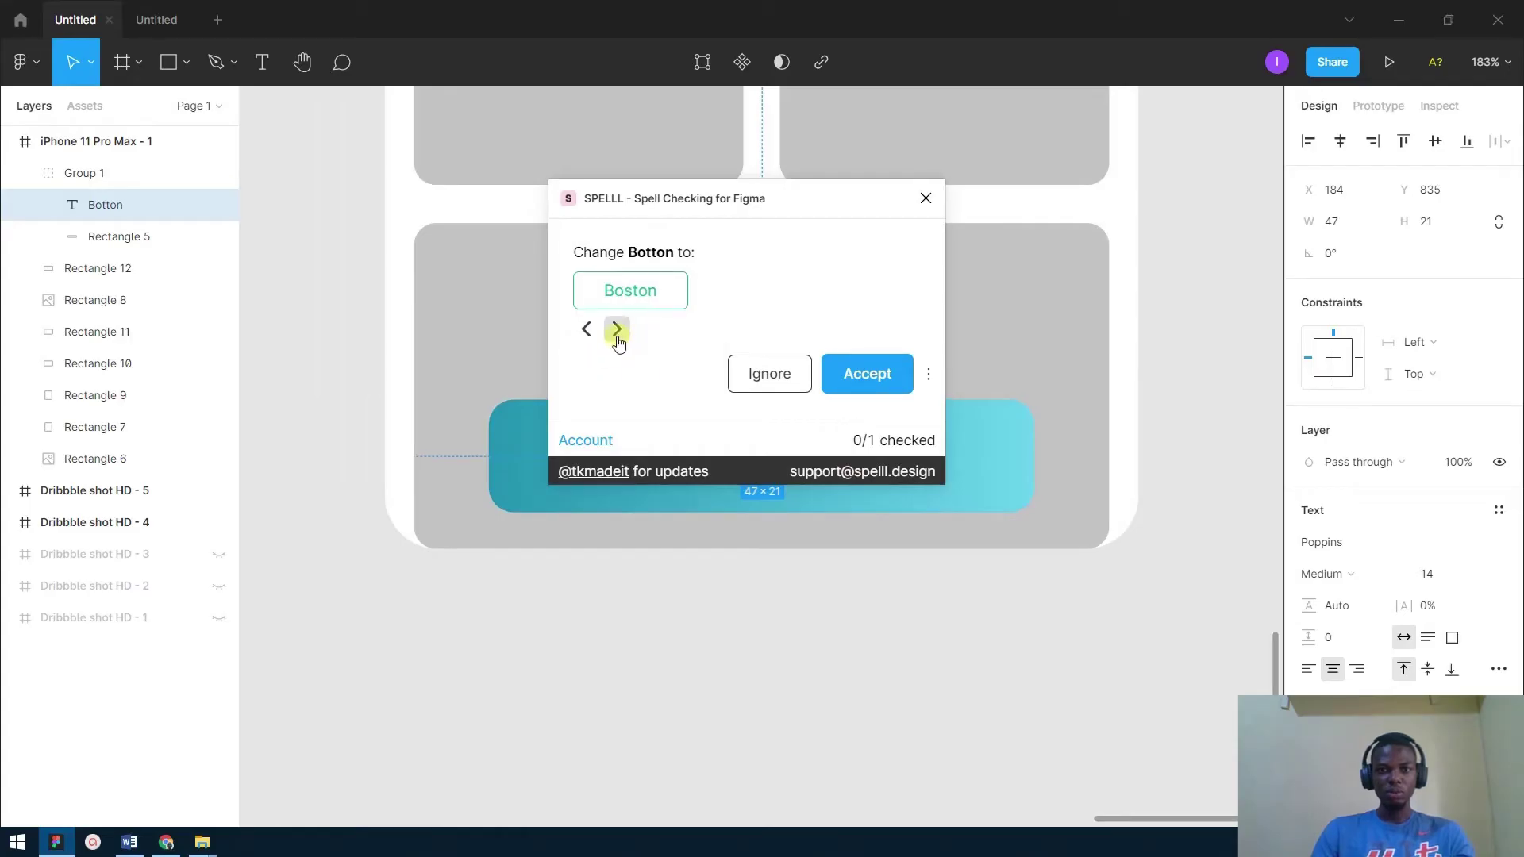
{"action": "left_click", "coordinate": [618, 332]}
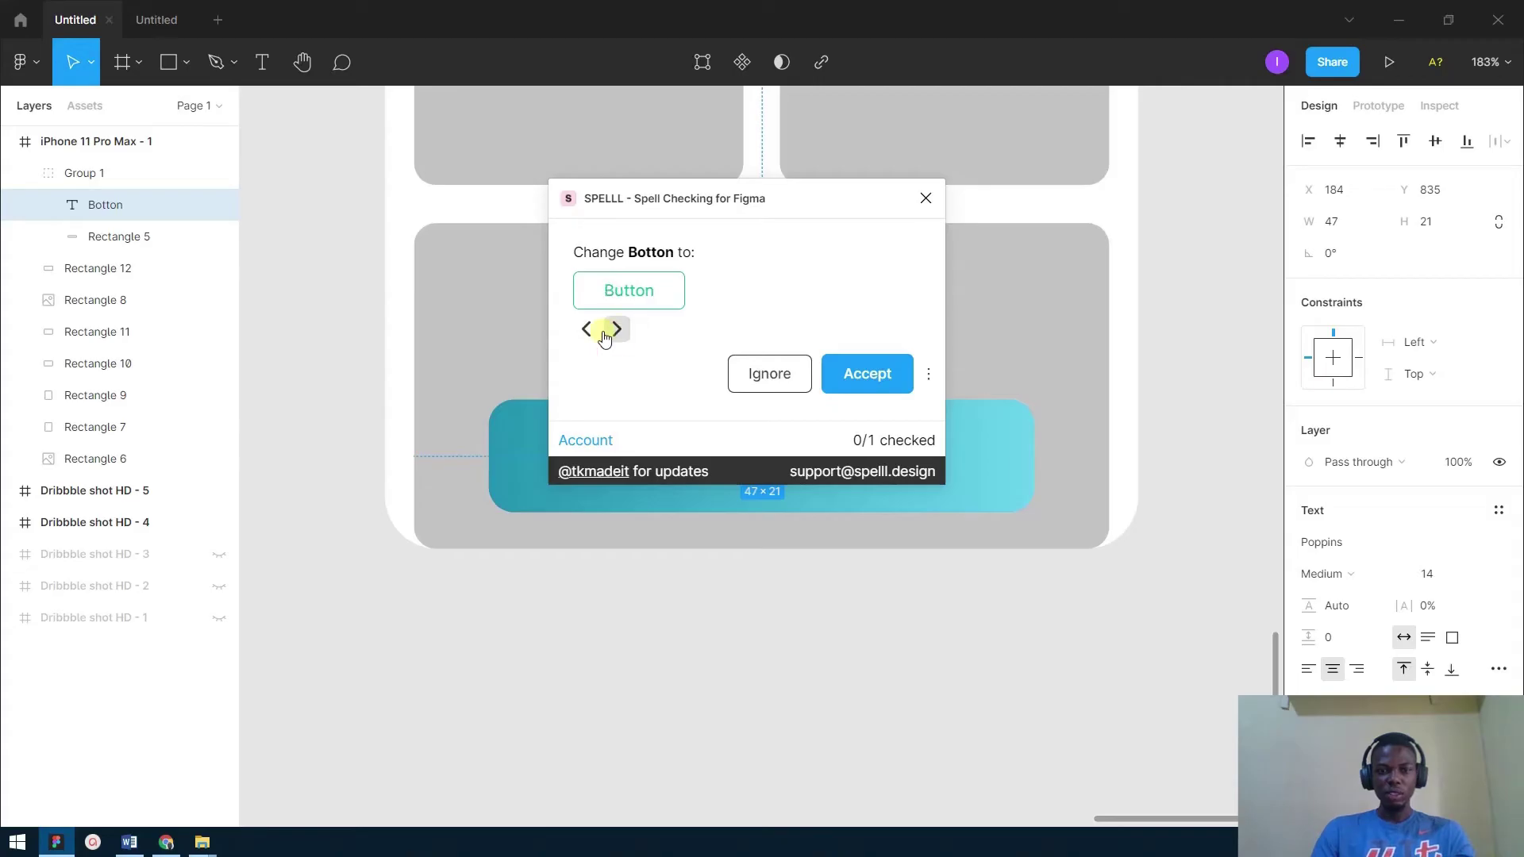
{"action": "left_click", "coordinate": [585, 330]}
{"action": "left_click_drag", "start_coordinate": [712, 224], "coordinate": [397, 270]}
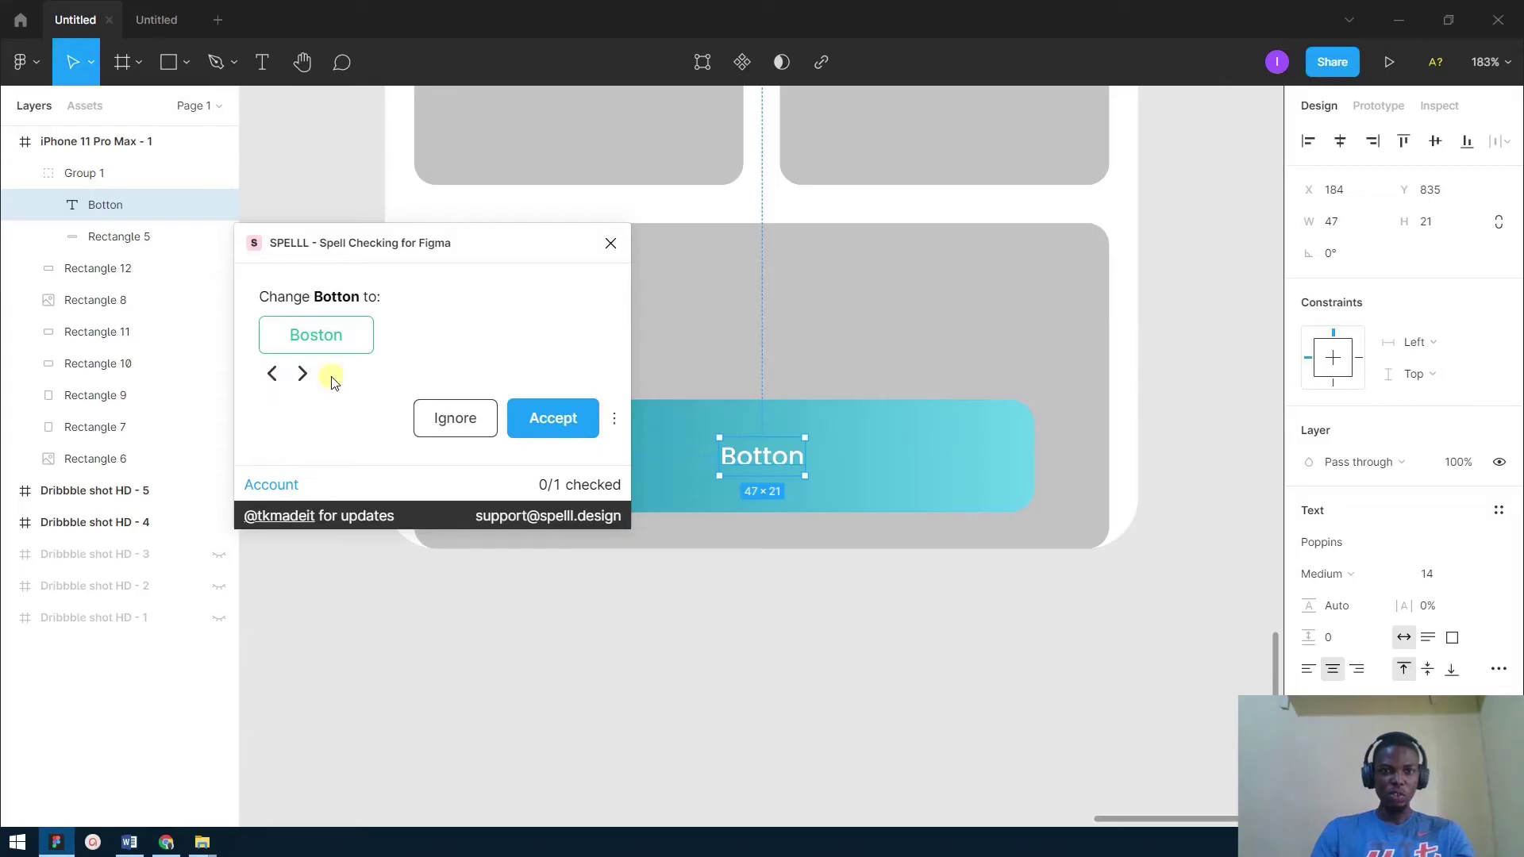
{"action": "left_click", "coordinate": [303, 375]}
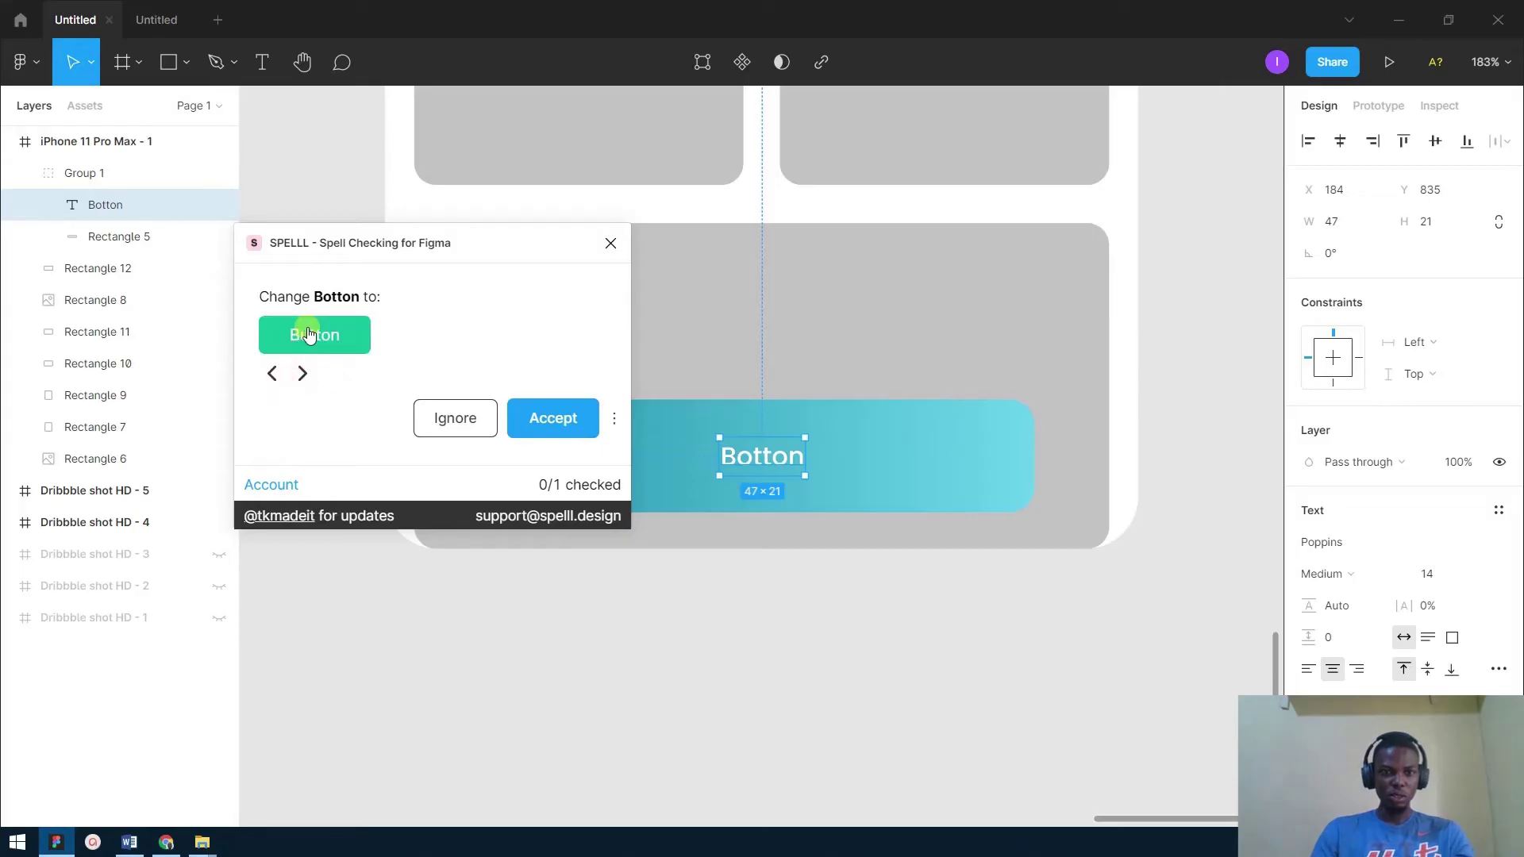
{"action": "left_click", "coordinate": [533, 419]}
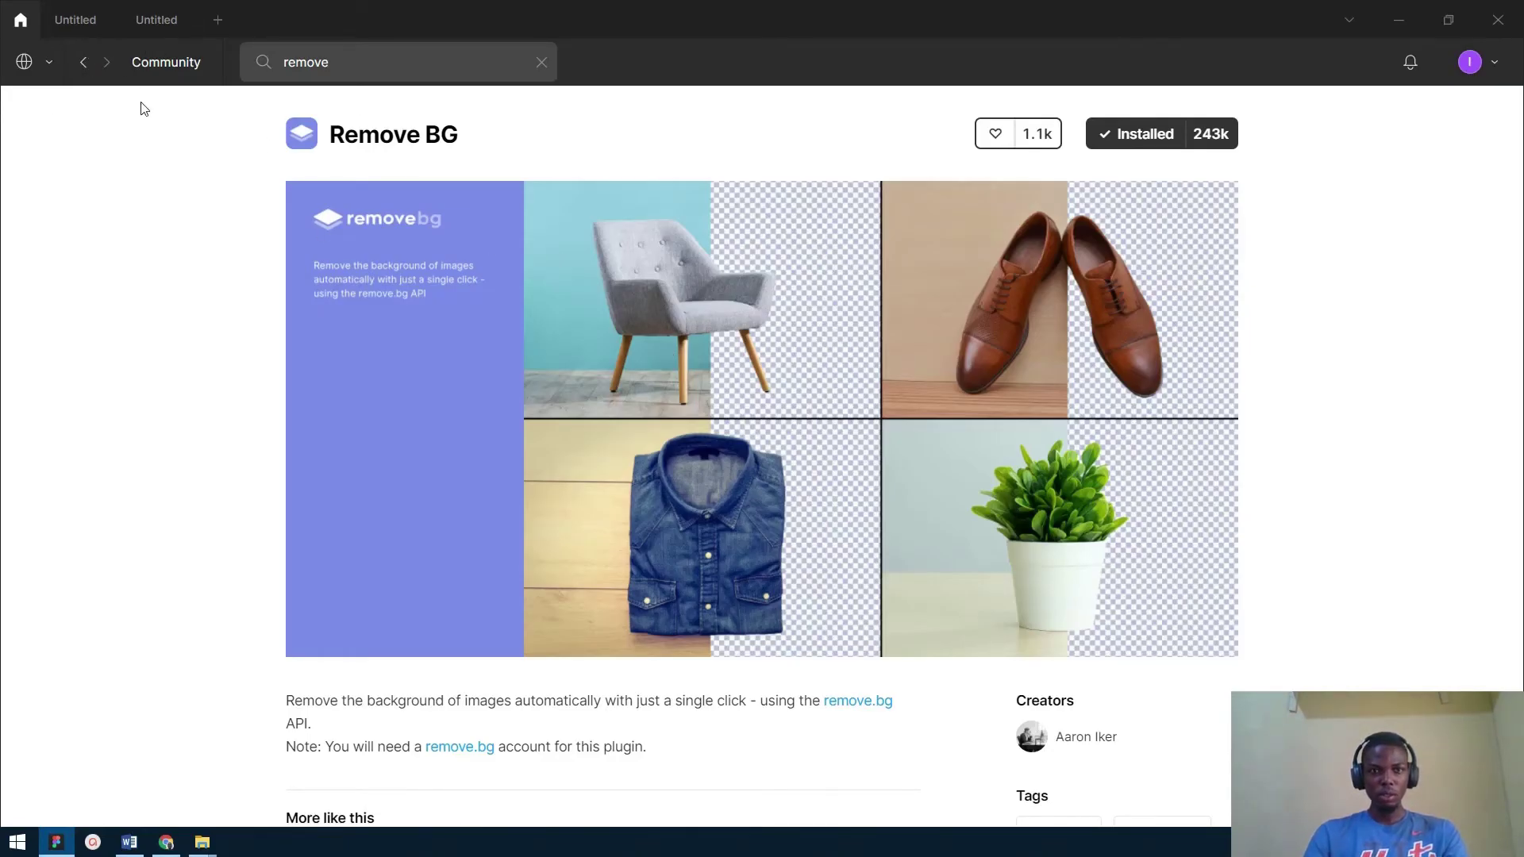
In the first Untitled design file, select the bottle photo and open the Remove BG plugin's Set API Key dialog.
{"action": "left_click", "coordinate": [77, 20]}
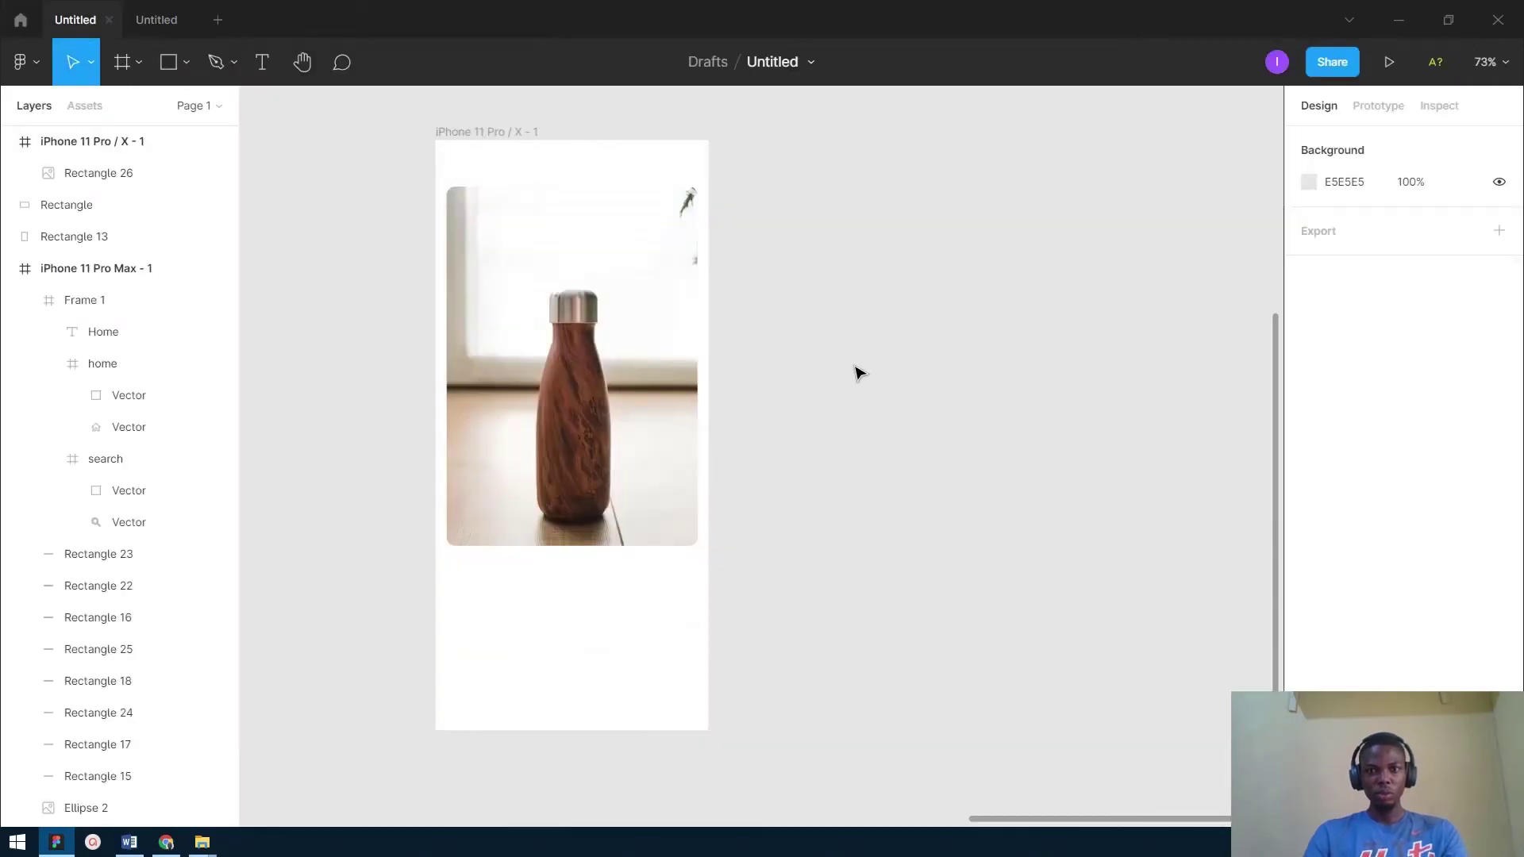
{"action": "scroll", "coordinate": [860, 373], "scroll_direction": "left", "scroll_amount": 3}
{"action": "scroll", "coordinate": [860, 373], "scroll_direction": "up", "scroll_amount": 2}
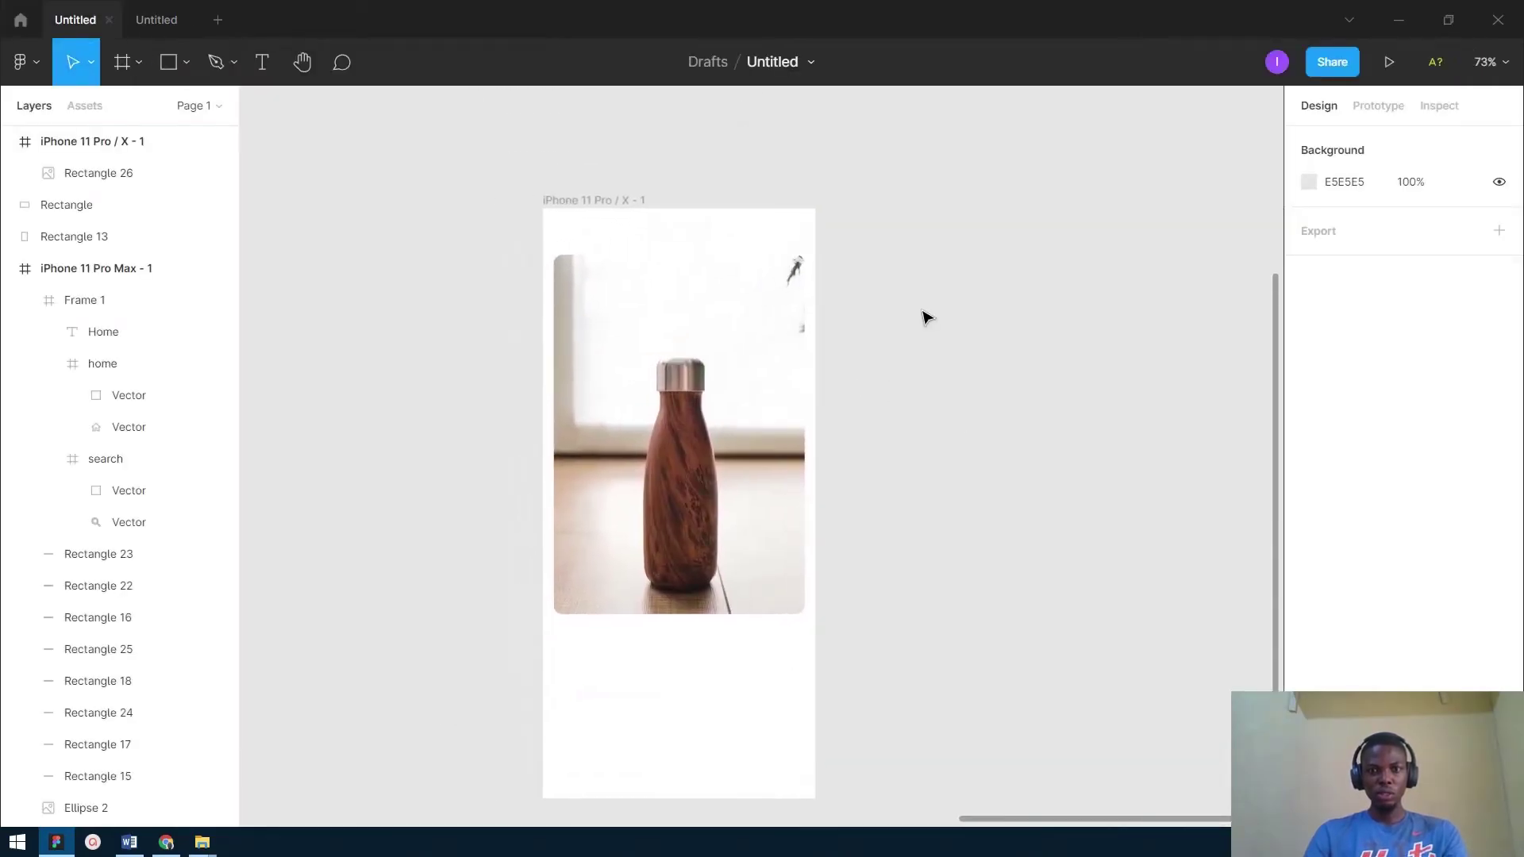
{"action": "left_click", "coordinate": [755, 312]}
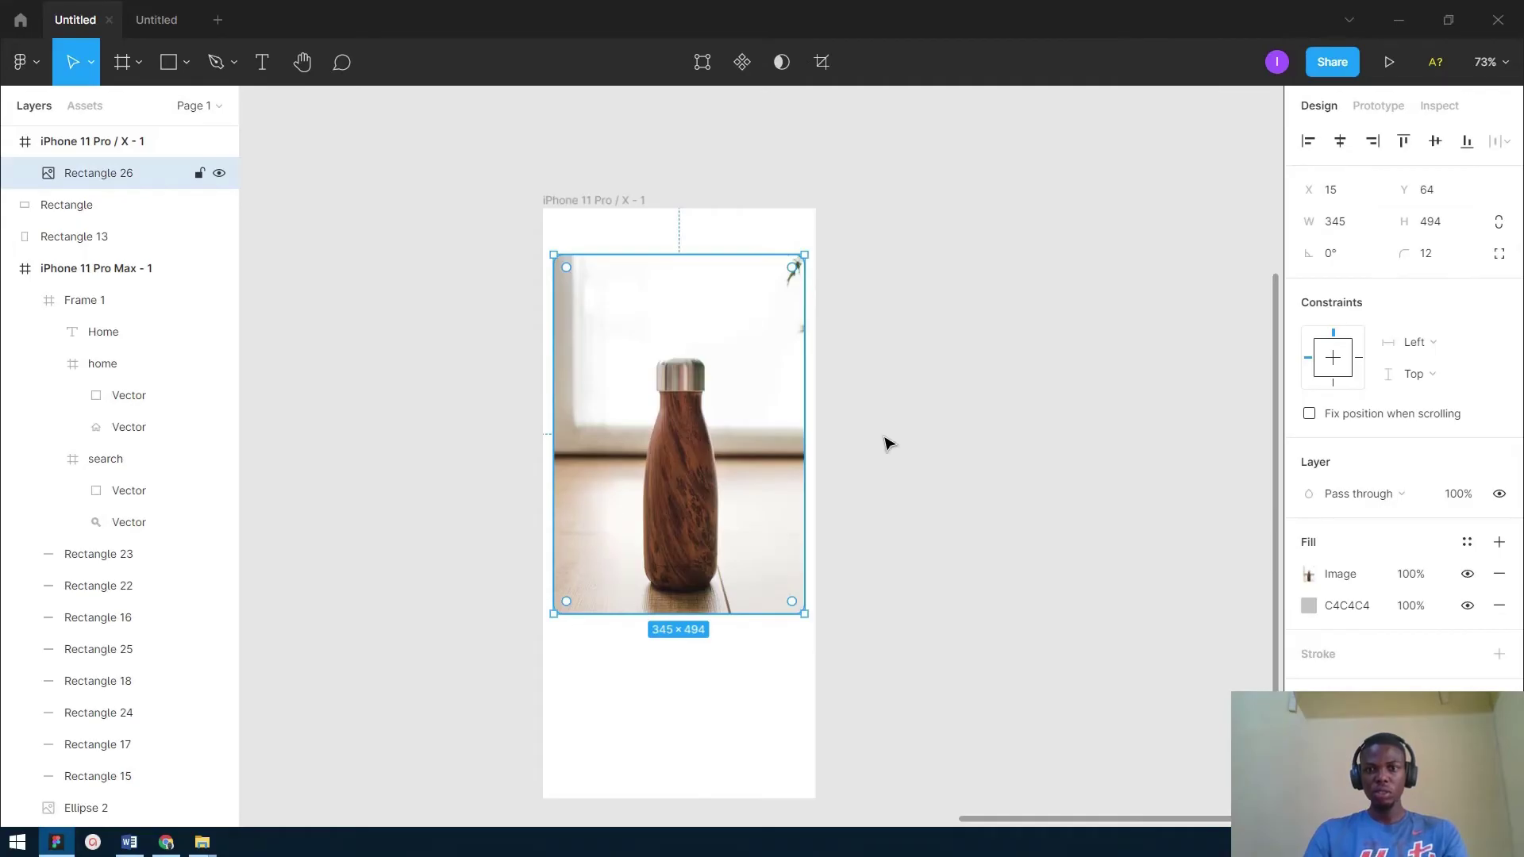
{"action": "scroll", "coordinate": [969, 466], "scroll_direction": "right", "scroll_amount": 3}
{"action": "scroll", "coordinate": [921, 429], "scroll_direction": "down", "scroll_amount": 1}
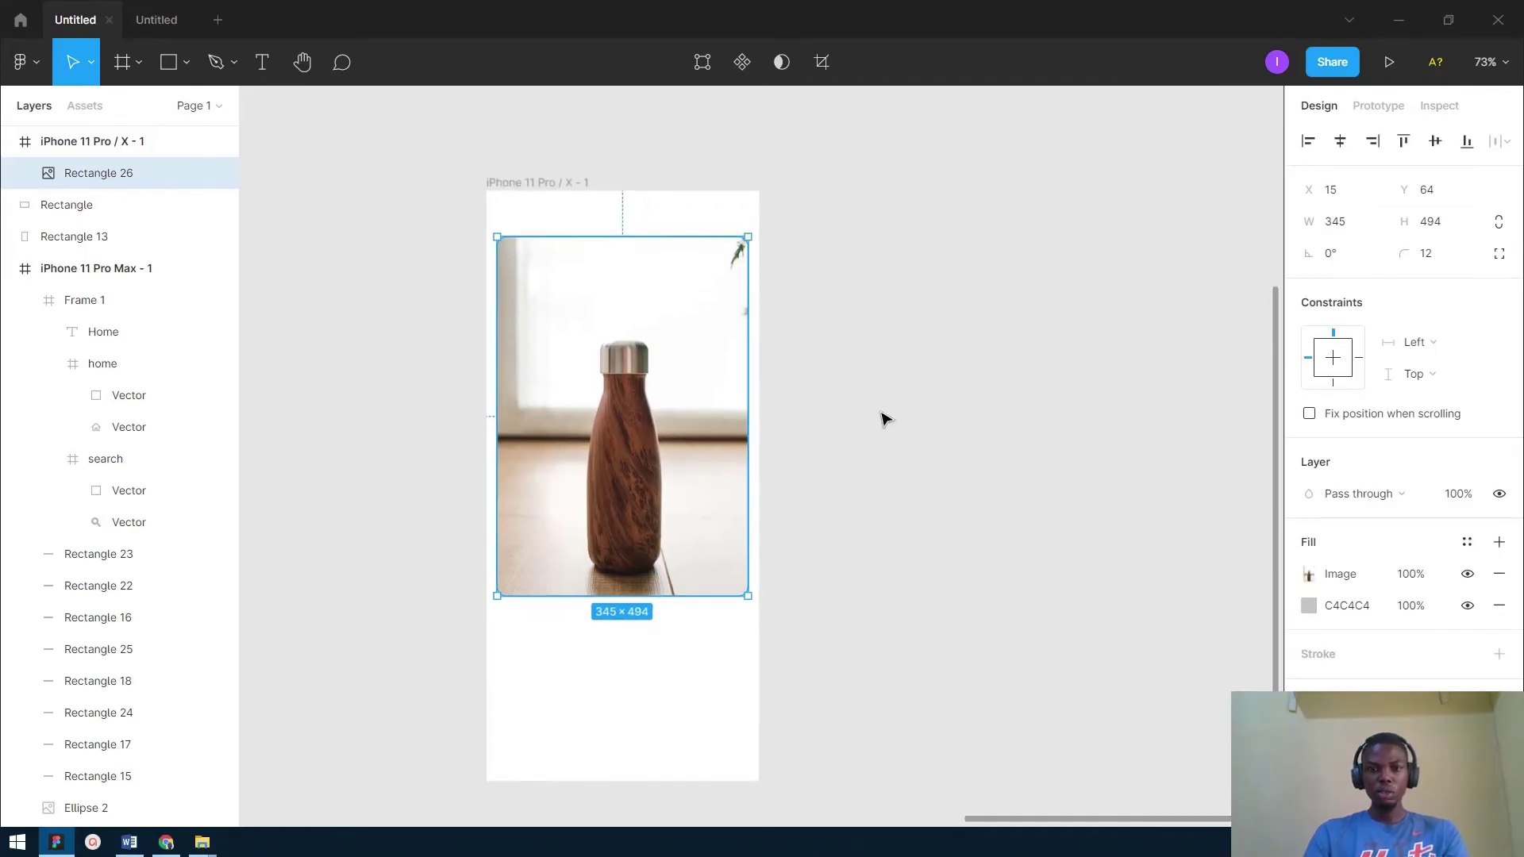
{"action": "scroll", "coordinate": [841, 421], "scroll_direction": "right", "scroll_amount": 2}
{"action": "scroll", "coordinate": [841, 421], "scroll_direction": "up", "scroll_amount": 1}
{"action": "right_click", "coordinate": [647, 341]}
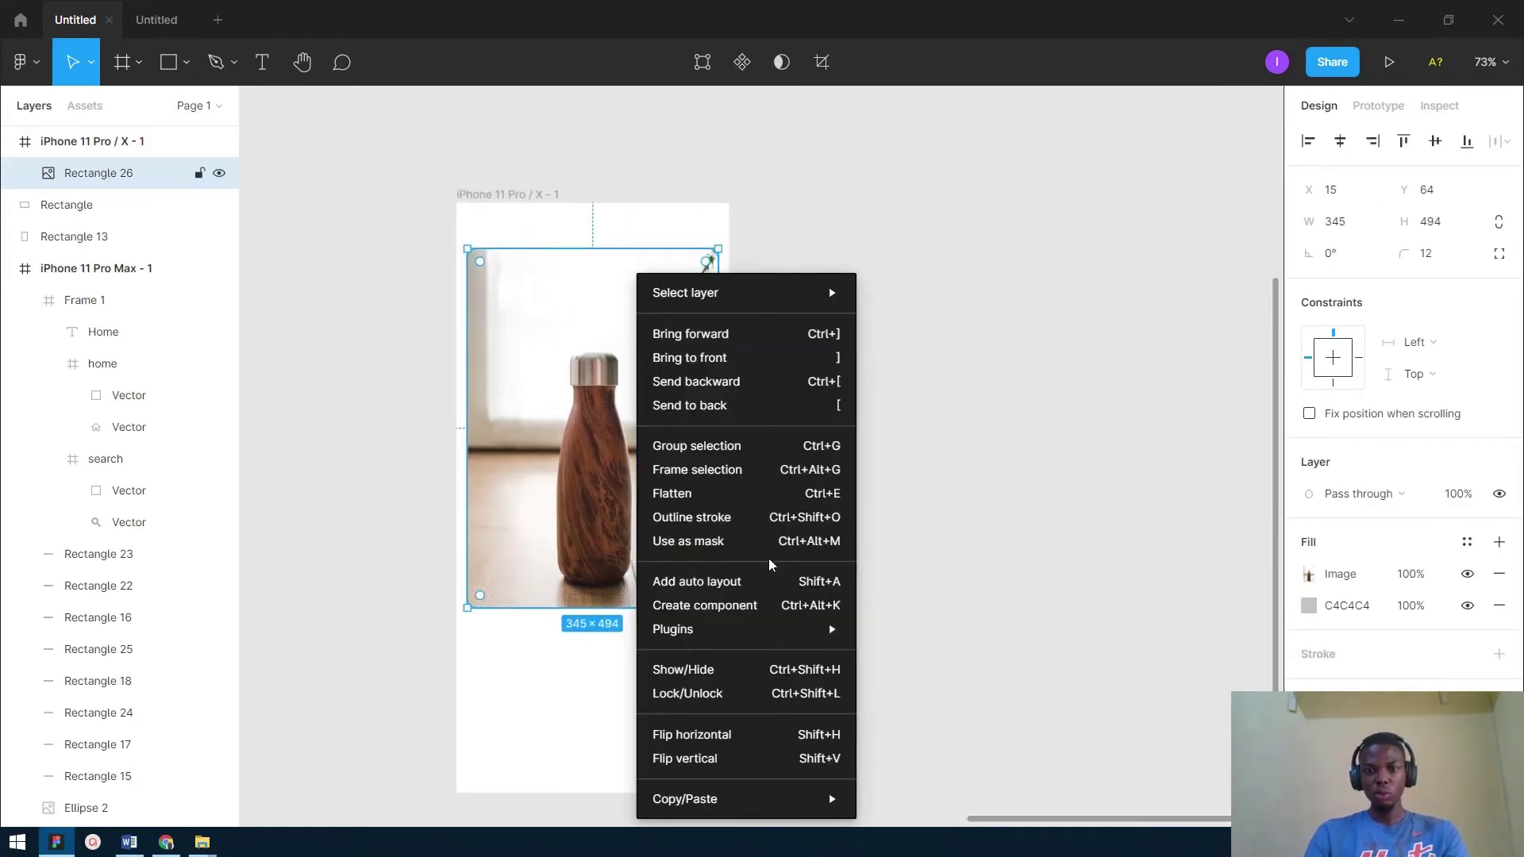
{"action": "mouse_move", "coordinate": [774, 631]}
{"action": "scroll", "coordinate": [953, 604], "scroll_direction": "down", "scroll_amount": 5}
{"action": "mouse_move", "coordinate": [955, 532]}
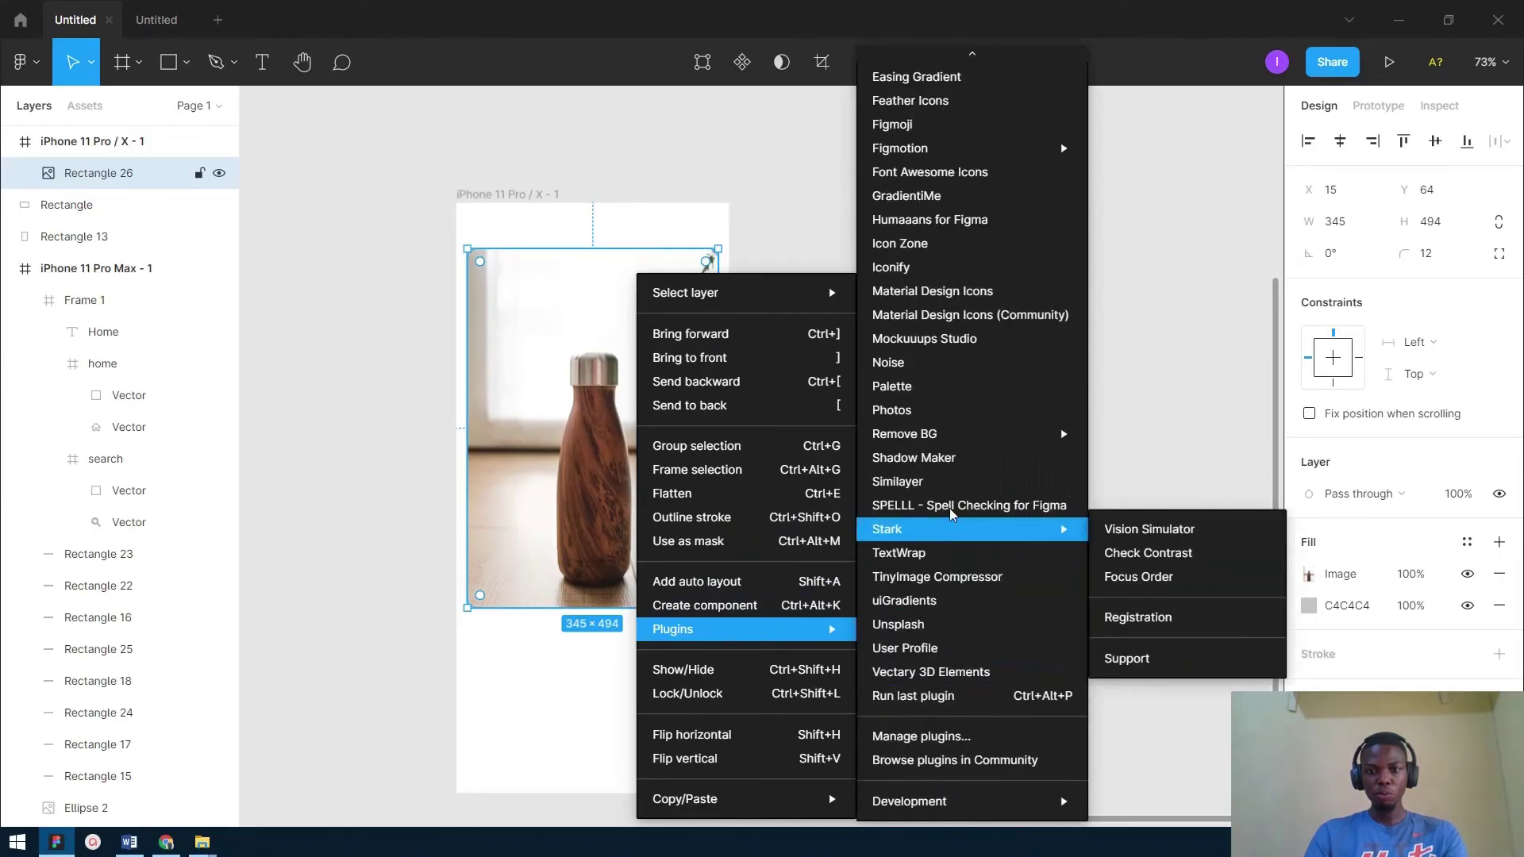
{"action": "mouse_move", "coordinate": [942, 447]}
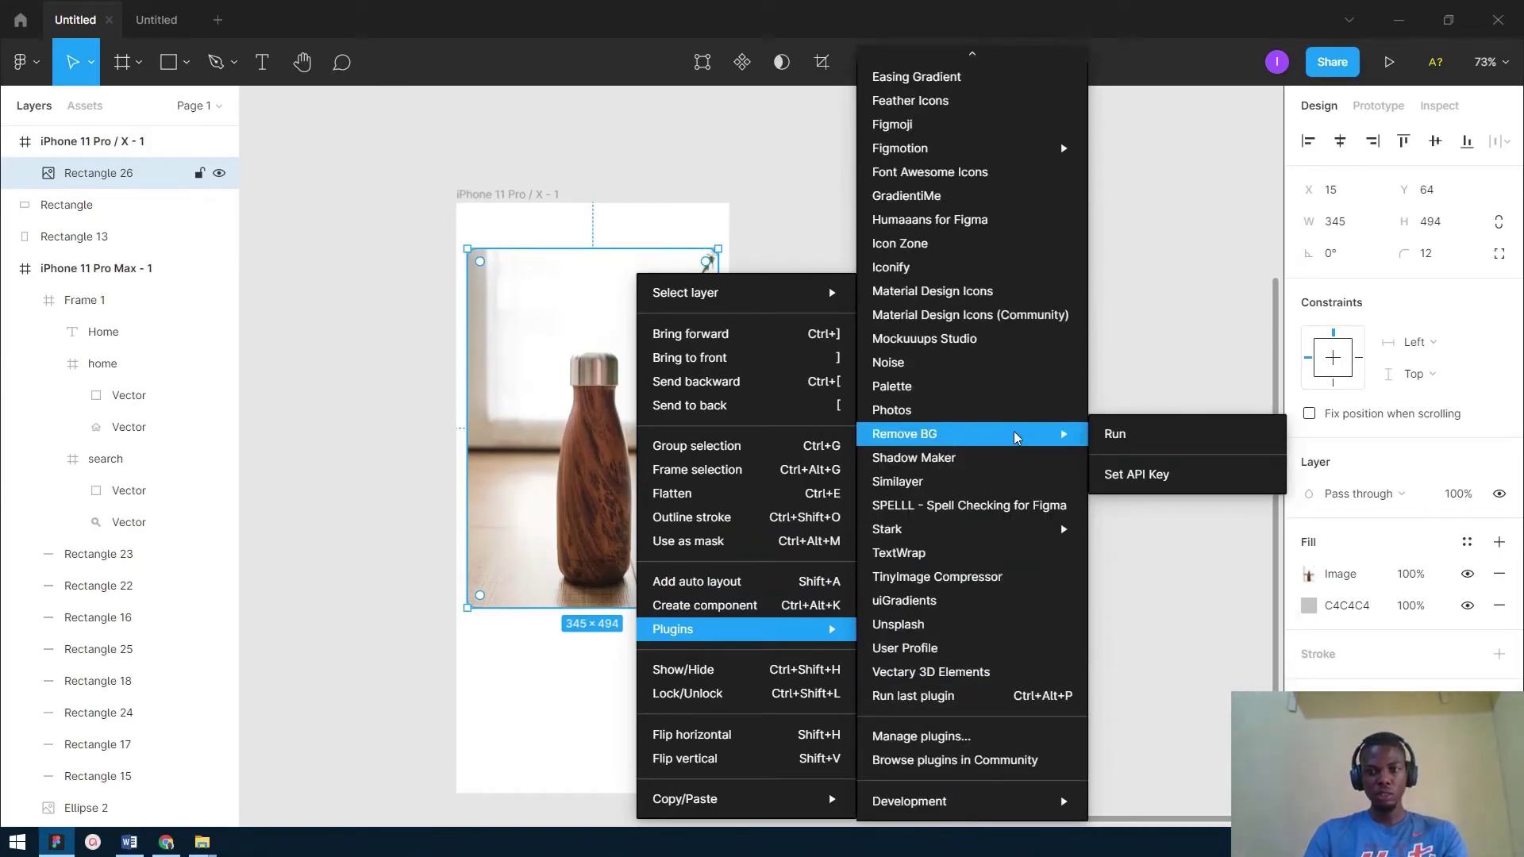
{"action": "left_click", "coordinate": [1167, 485]}
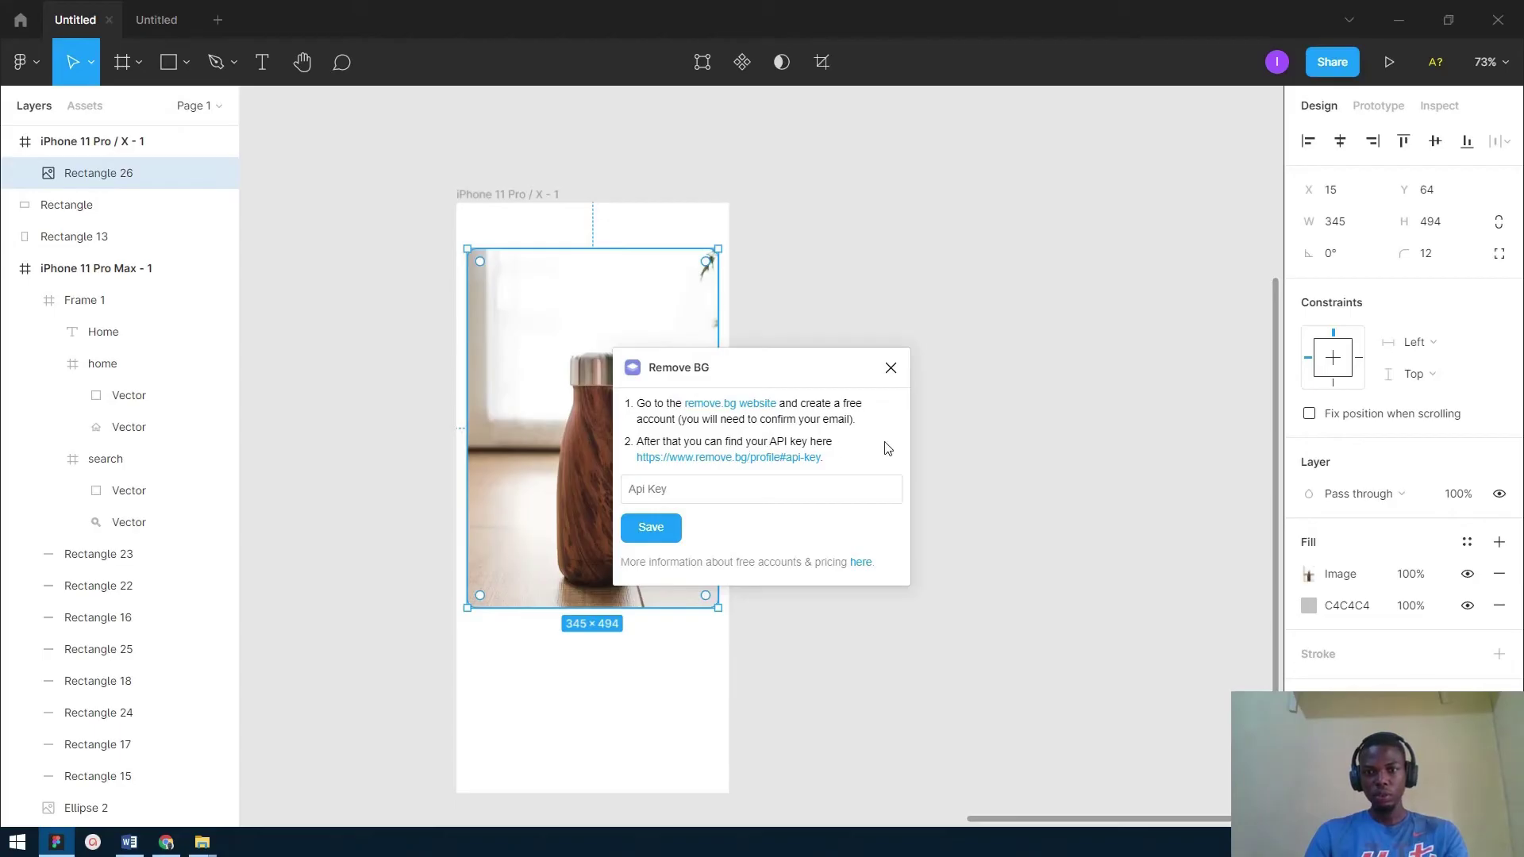
Switch to Chrome, search Google for "remove bg" and open the remove.bg website.
{"action": "left_click", "coordinate": [749, 459]}
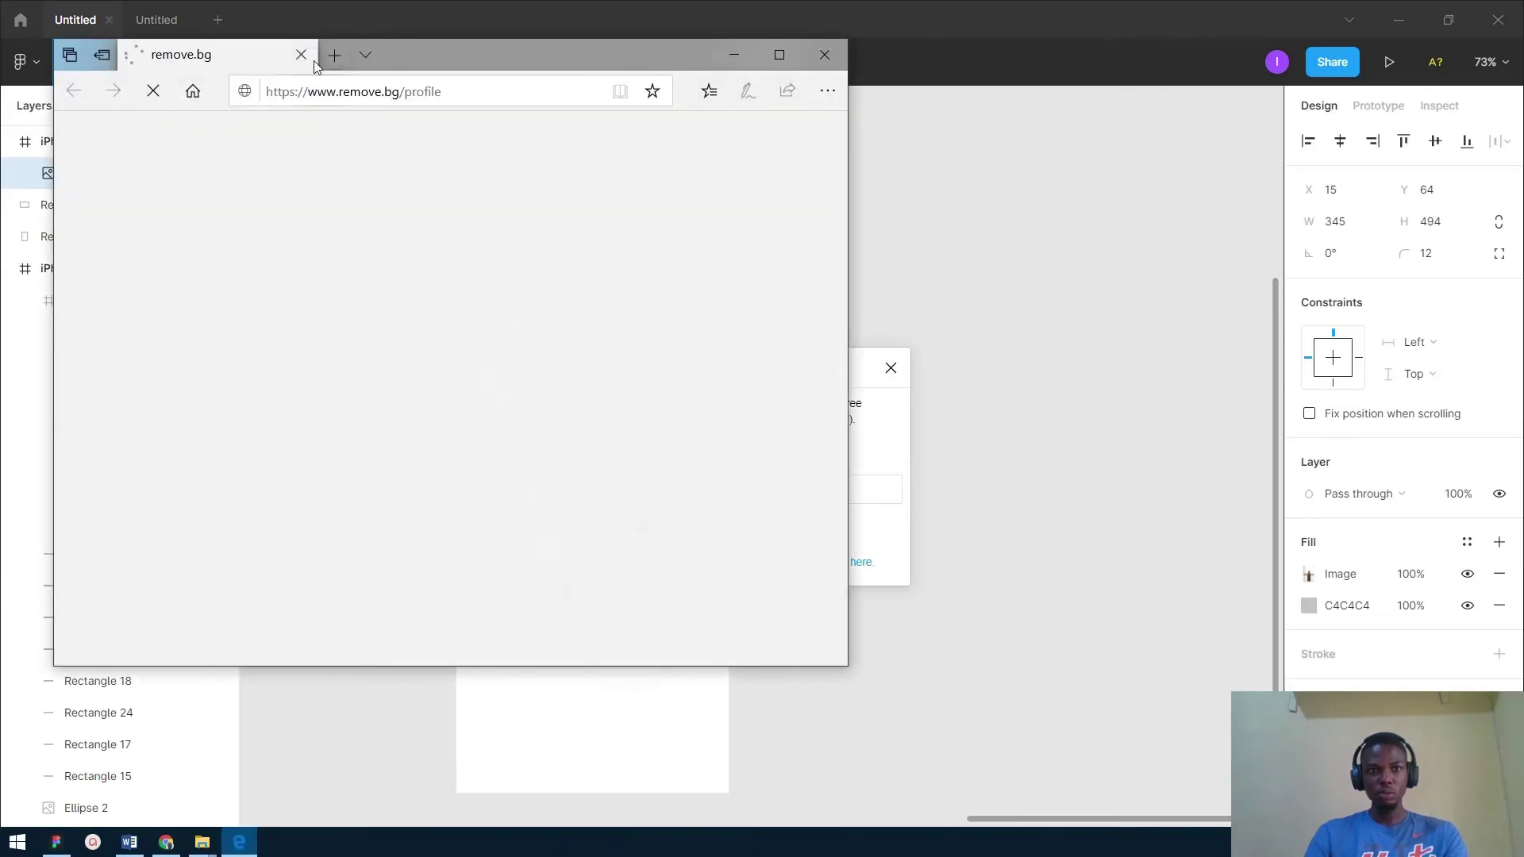
{"action": "left_click", "coordinate": [734, 55]}
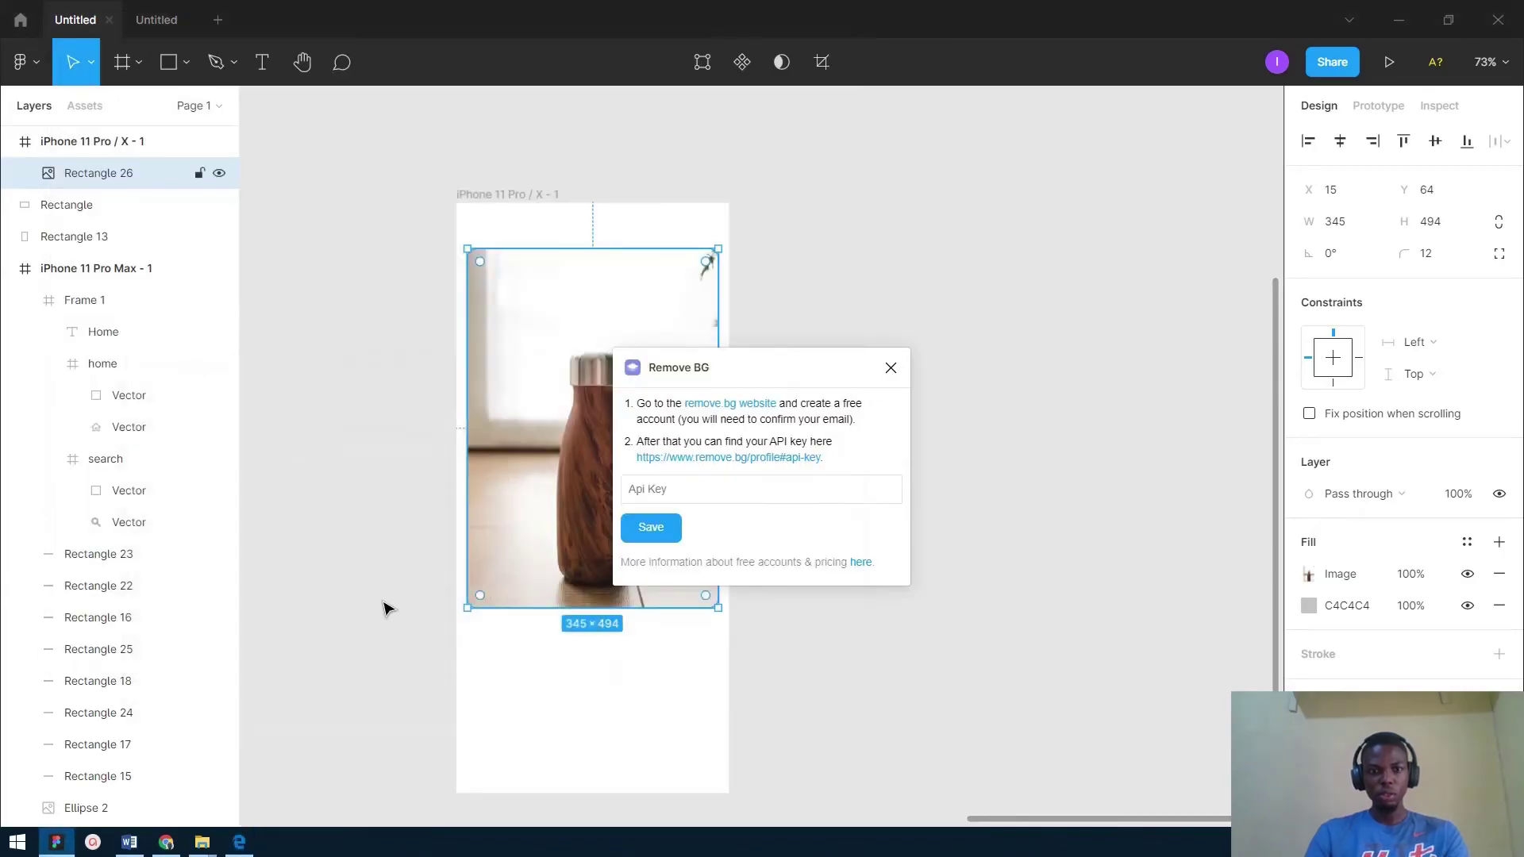
{"action": "left_click", "coordinate": [166, 842]}
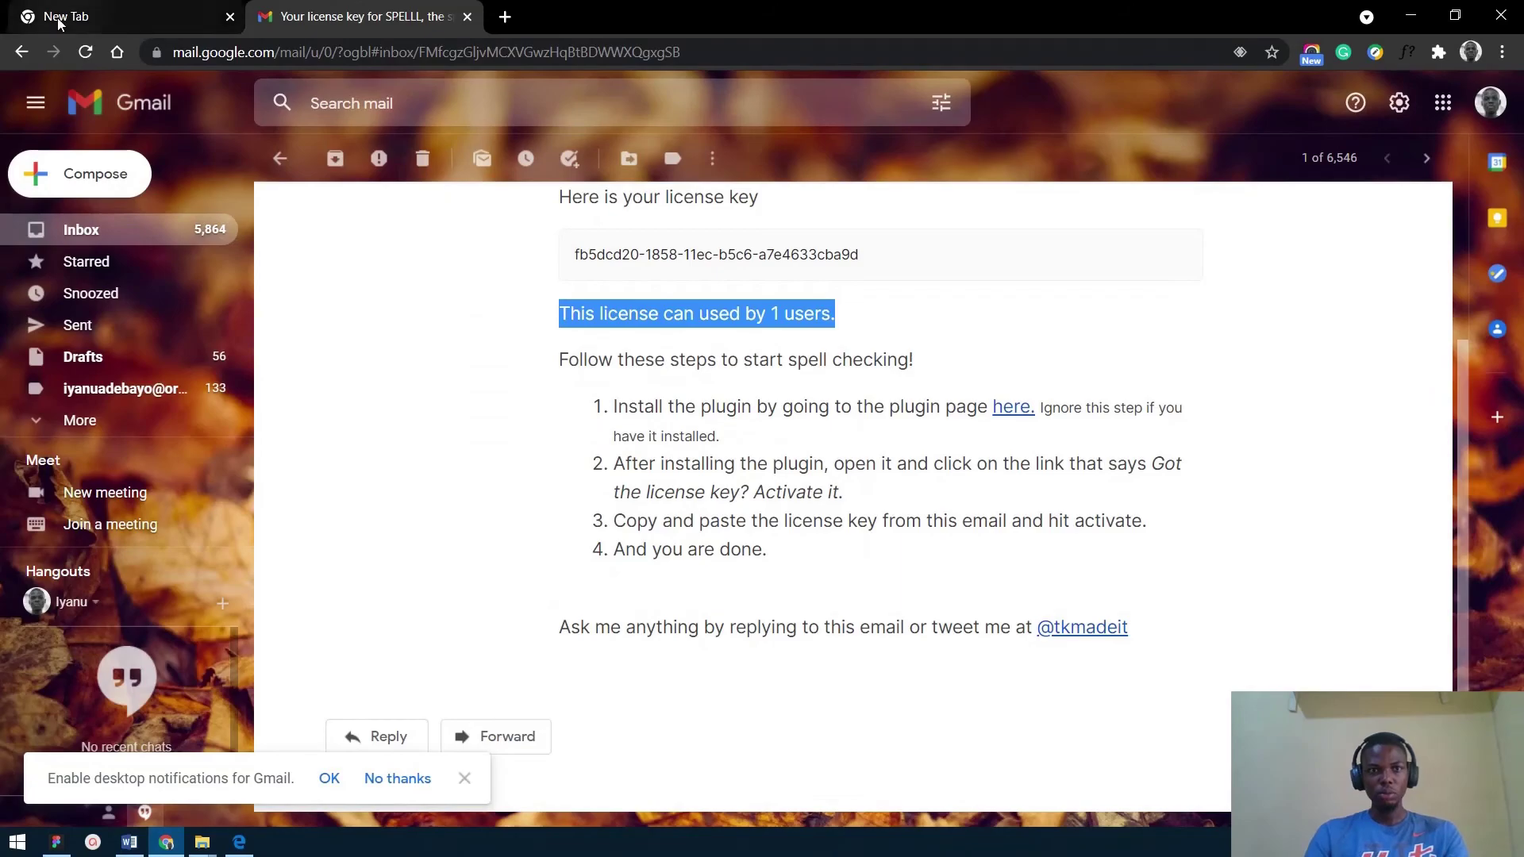
{"action": "left_click", "coordinate": [127, 18]}
{"action": "type", "text": "remove bg"}
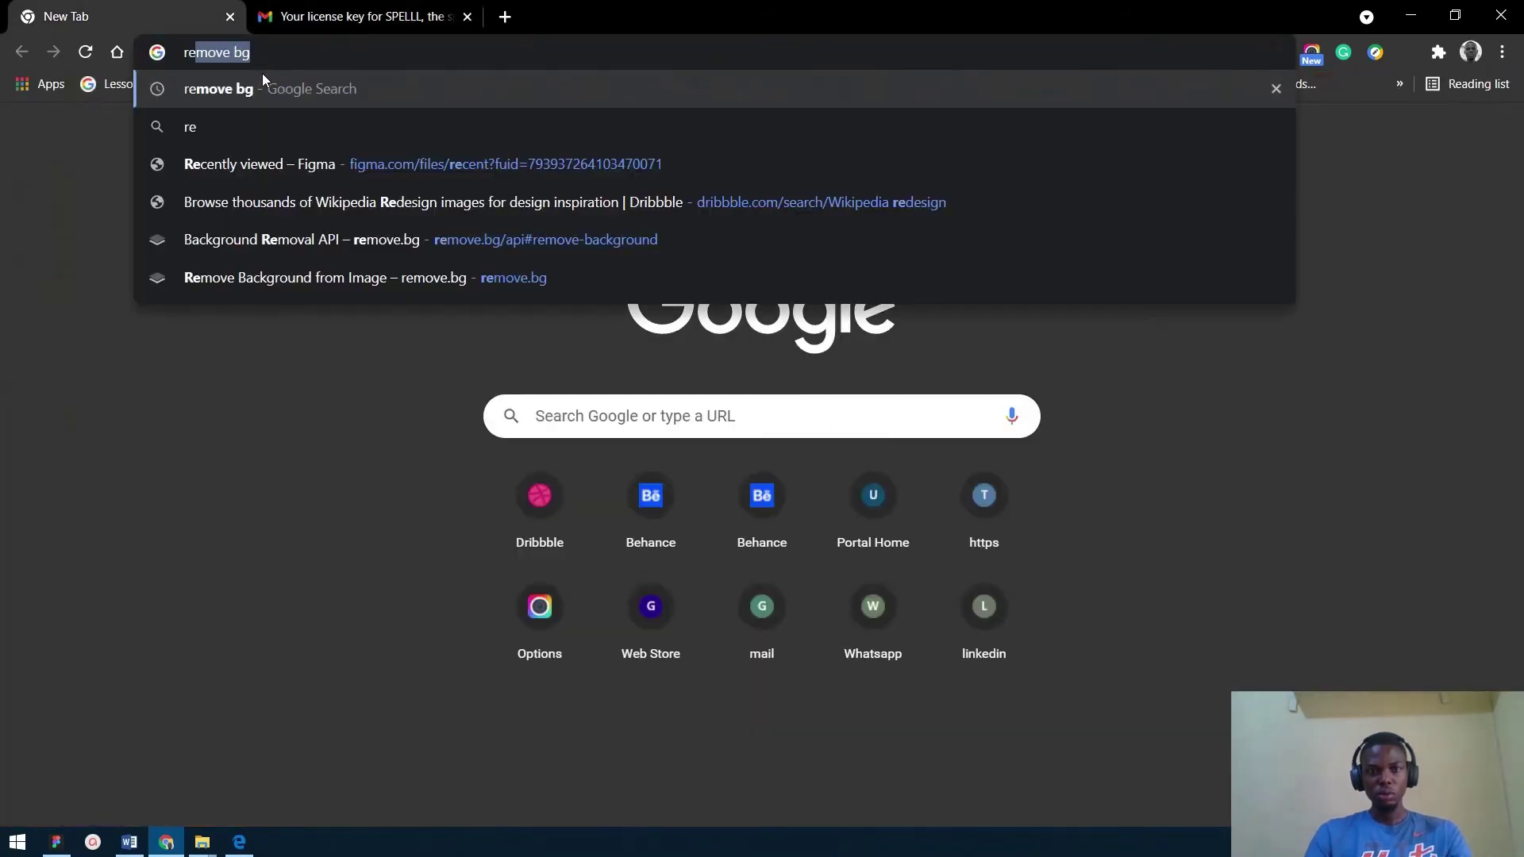
{"action": "key", "text": "Return"}
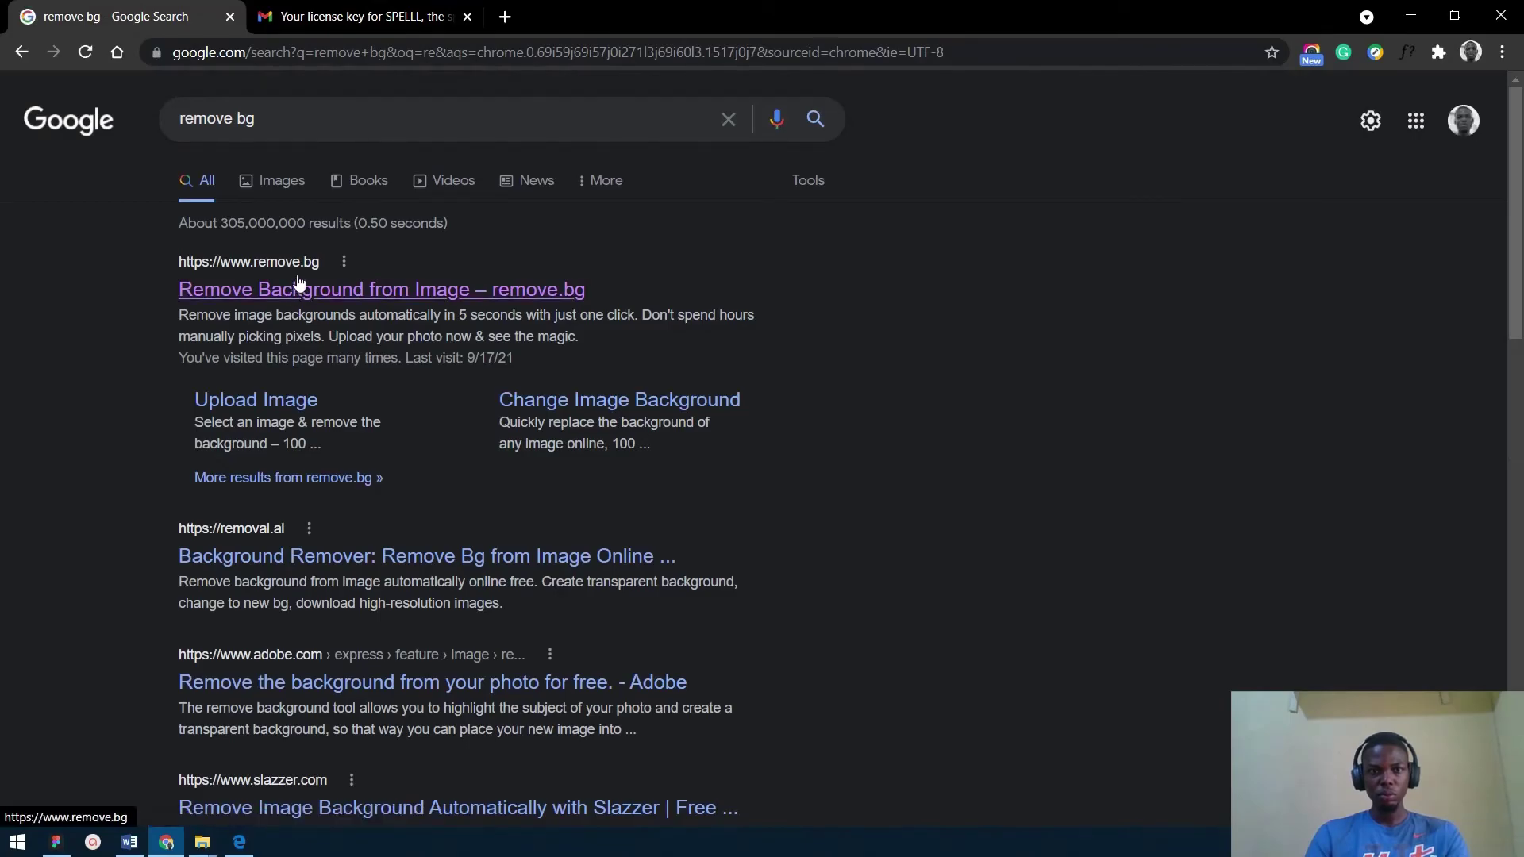
{"action": "left_click", "coordinate": [299, 283]}
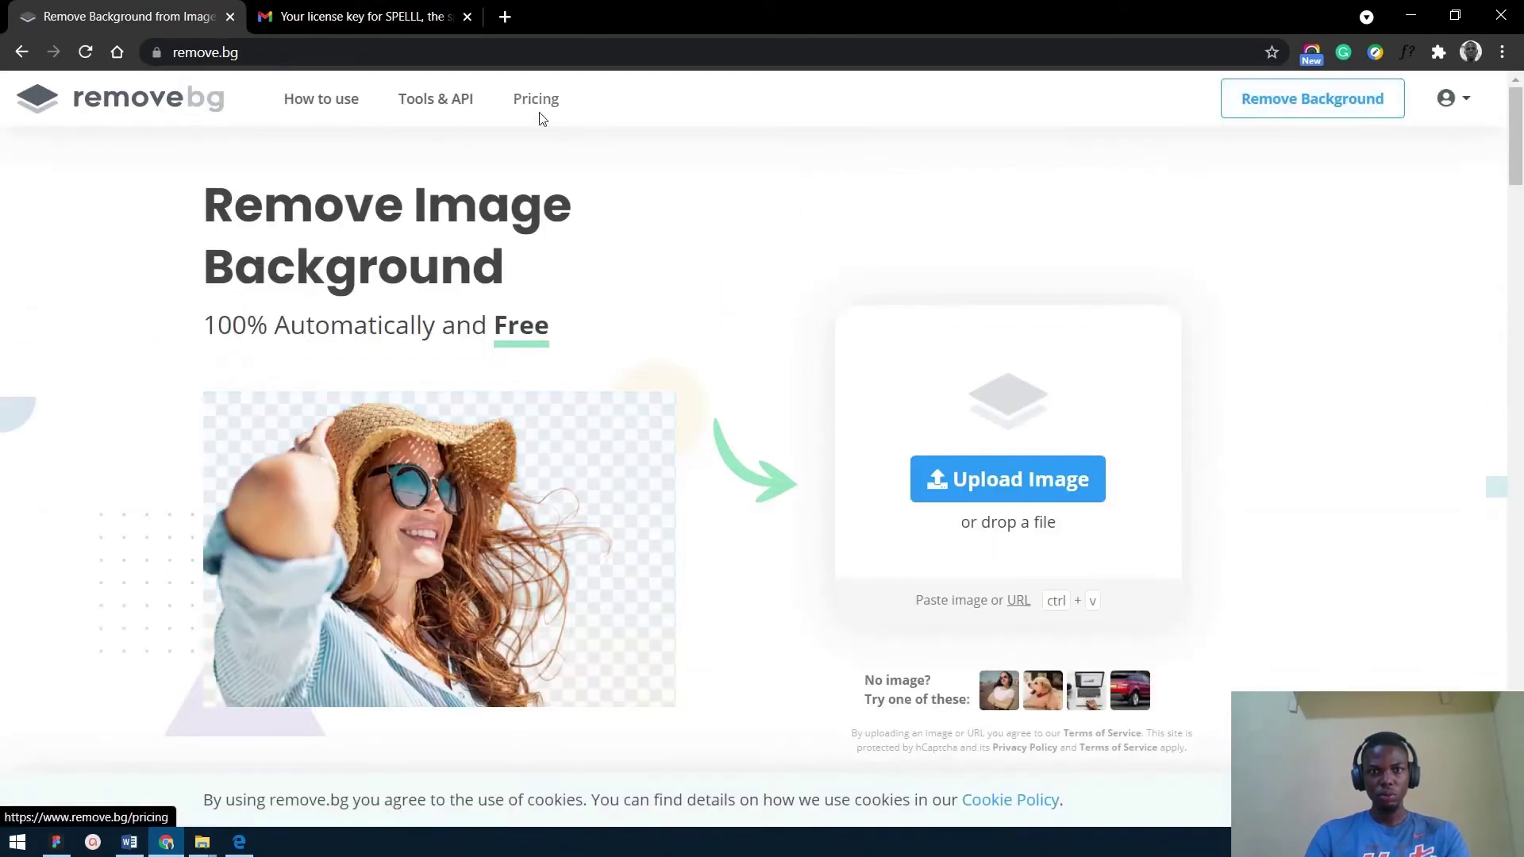
Open the account's API key page from remove.bg's API documentation, reveal the API key and copy it.
{"action": "left_click", "coordinate": [437, 109]}
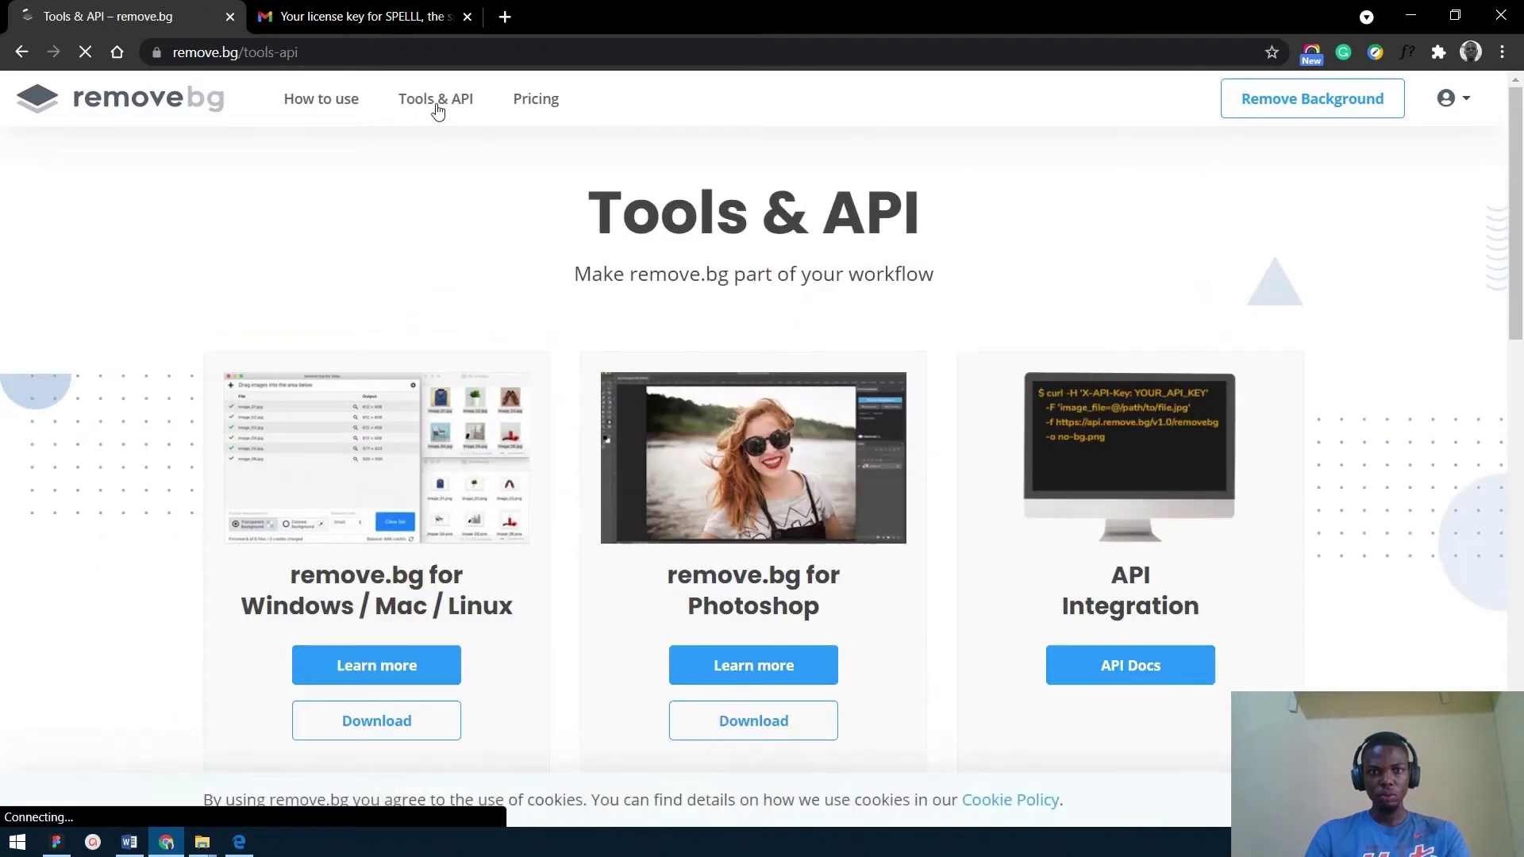
{"action": "scroll", "coordinate": [540, 314], "scroll_direction": "down", "scroll_amount": 3}
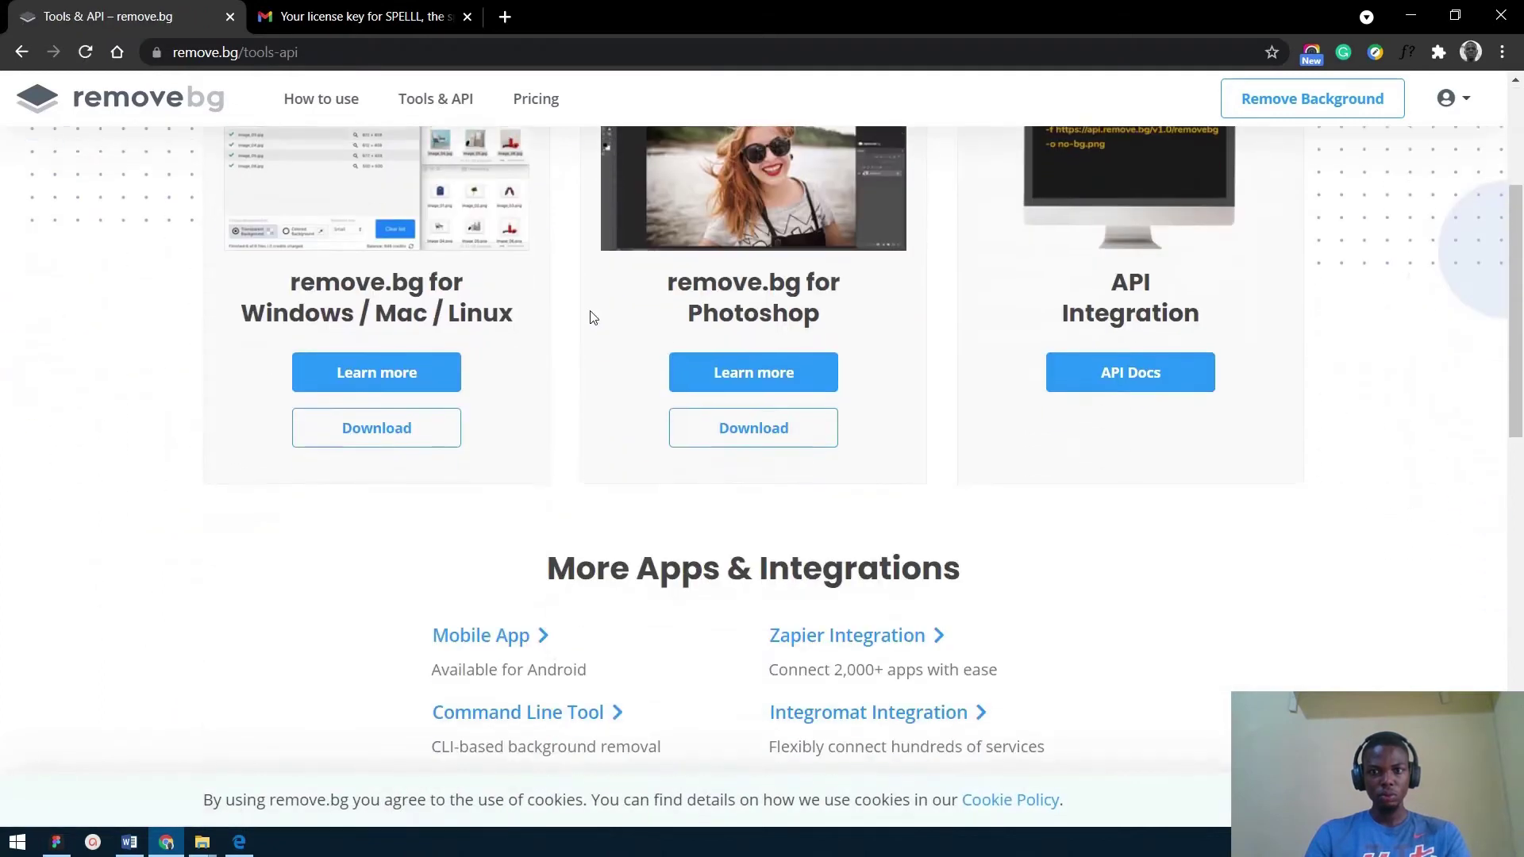
{"action": "left_click", "coordinate": [1093, 383]}
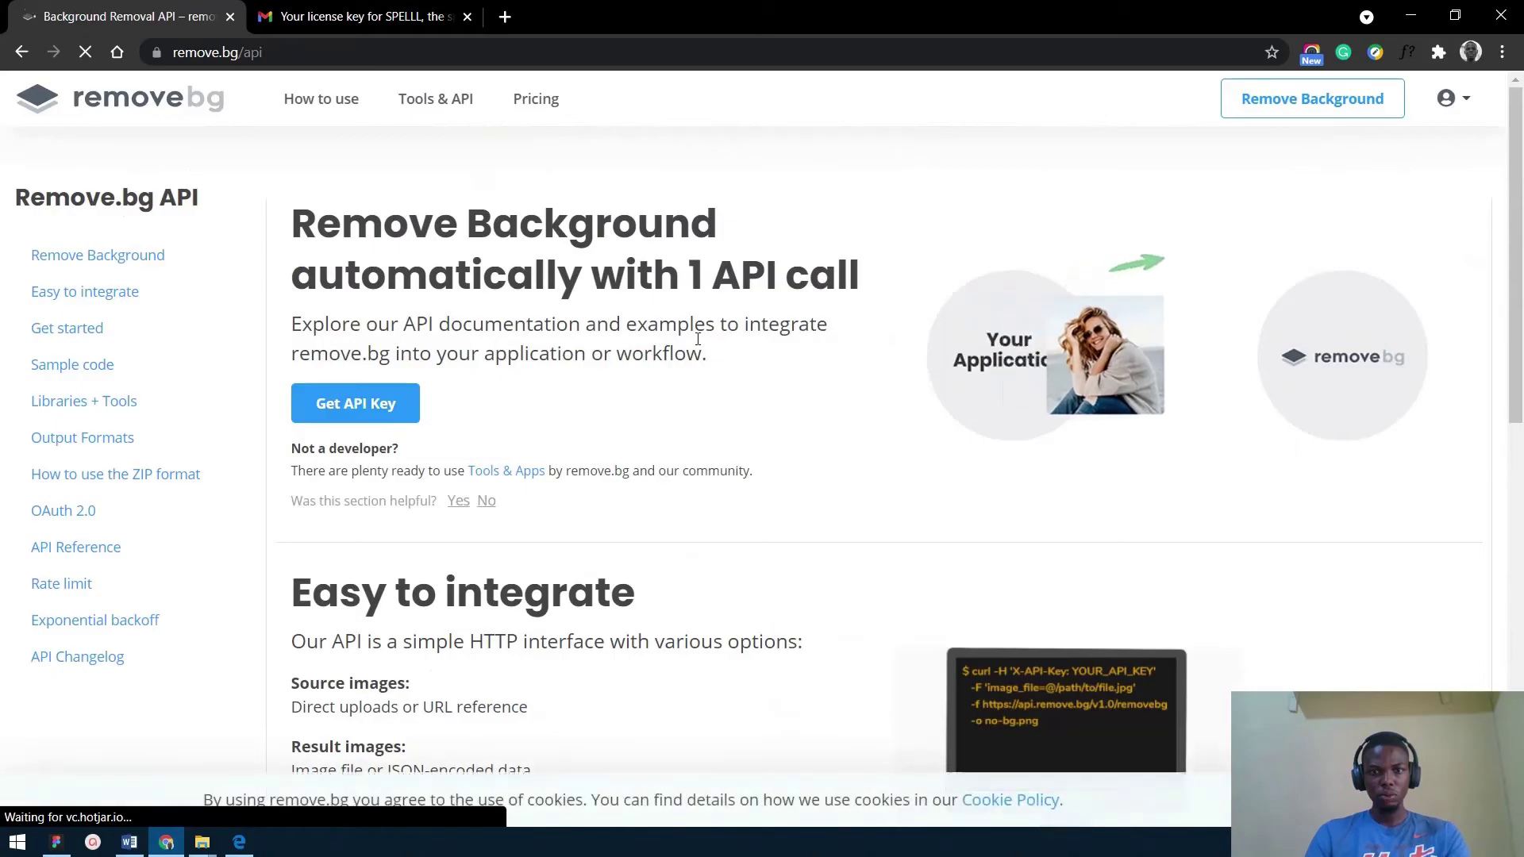
{"action": "left_click", "coordinate": [356, 403]}
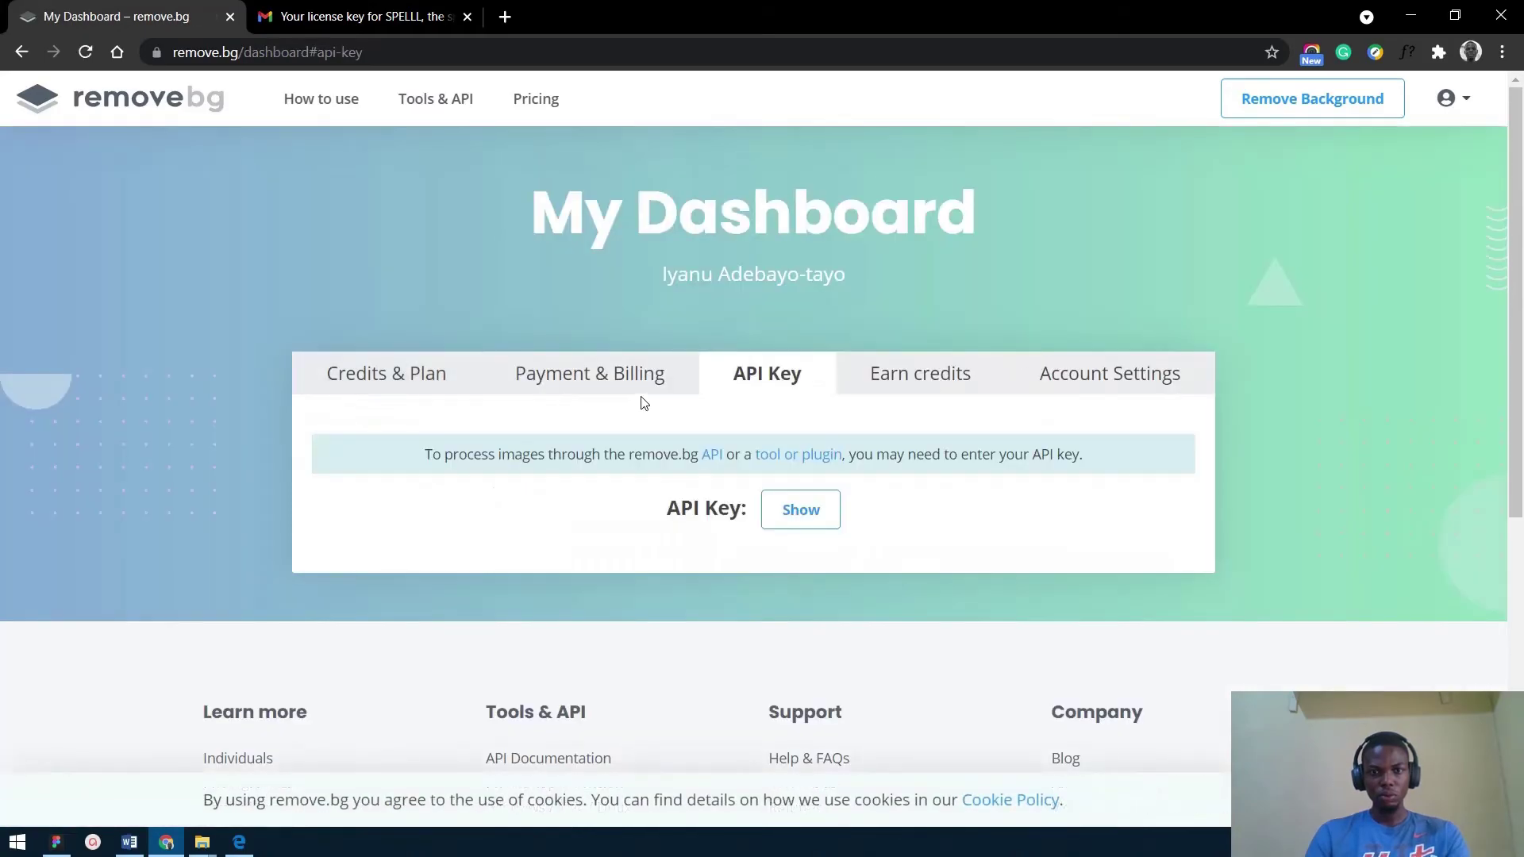
{"action": "left_click", "coordinate": [807, 516]}
{"action": "left_click_drag", "start_coordinate": [863, 544], "coordinate": [627, 528]}
{"action": "key", "text": "ctrl+c"}
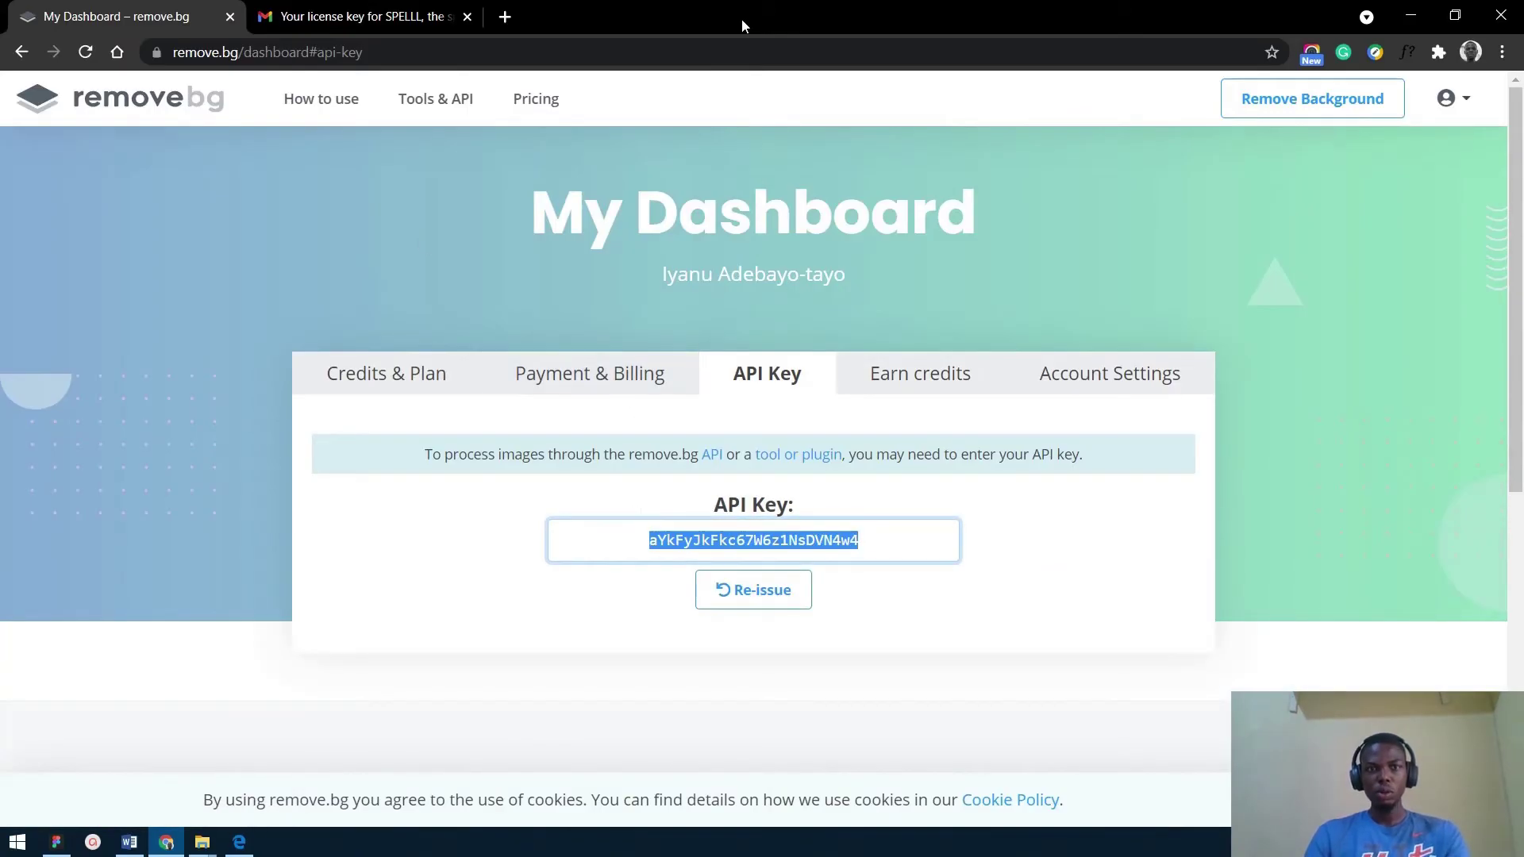
Return to Figma and save the copied API key in the Remove BG plugin.
{"action": "left_click", "coordinate": [1409, 17]}
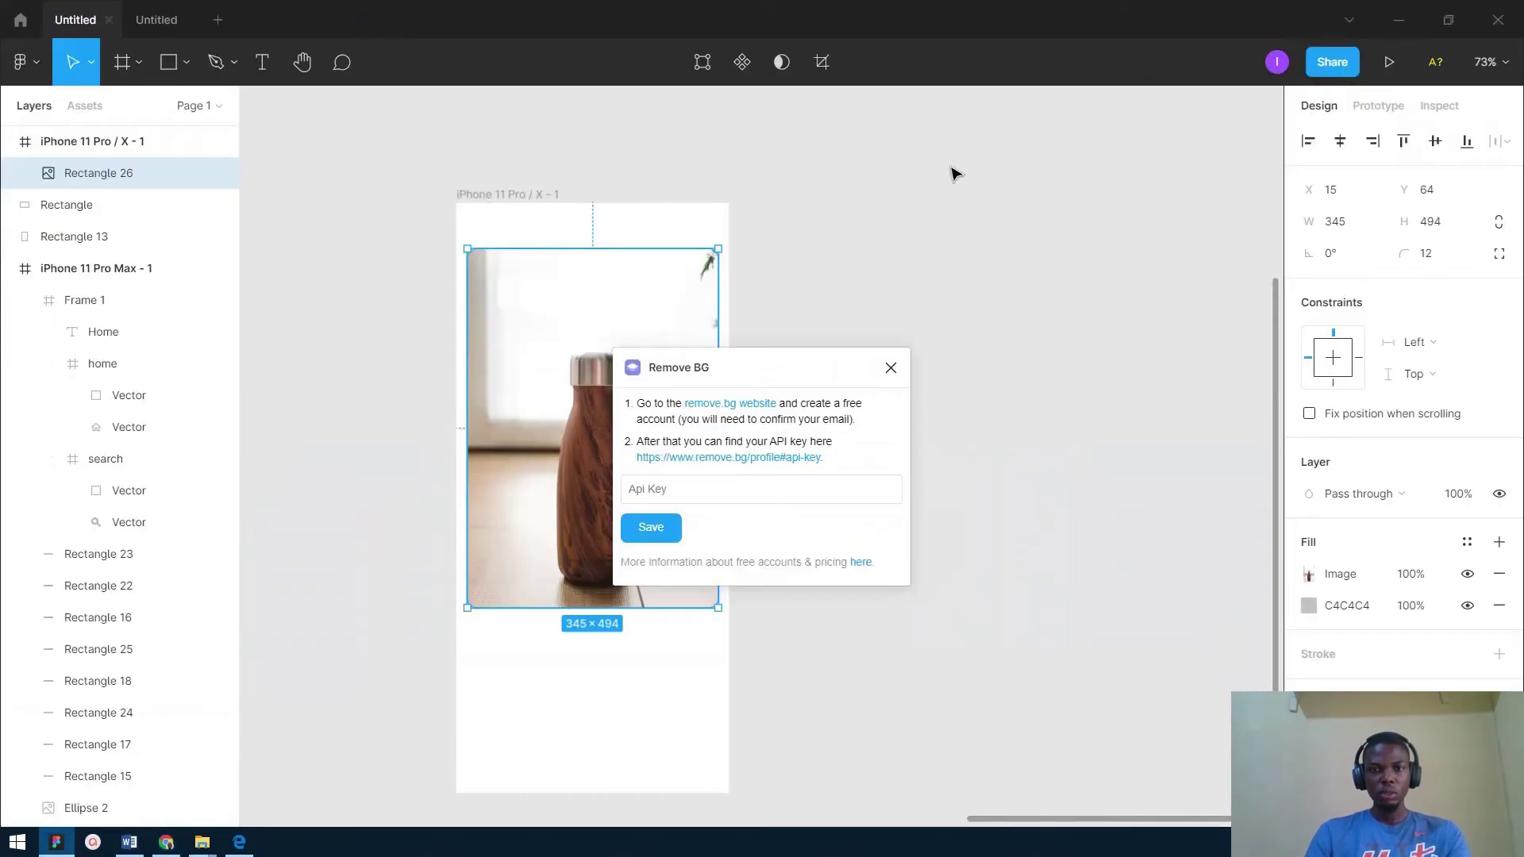
{"action": "left_click", "coordinate": [730, 485]}
{"action": "key", "text": "ctrl+v"}
{"action": "left_click", "coordinate": [669, 534]}
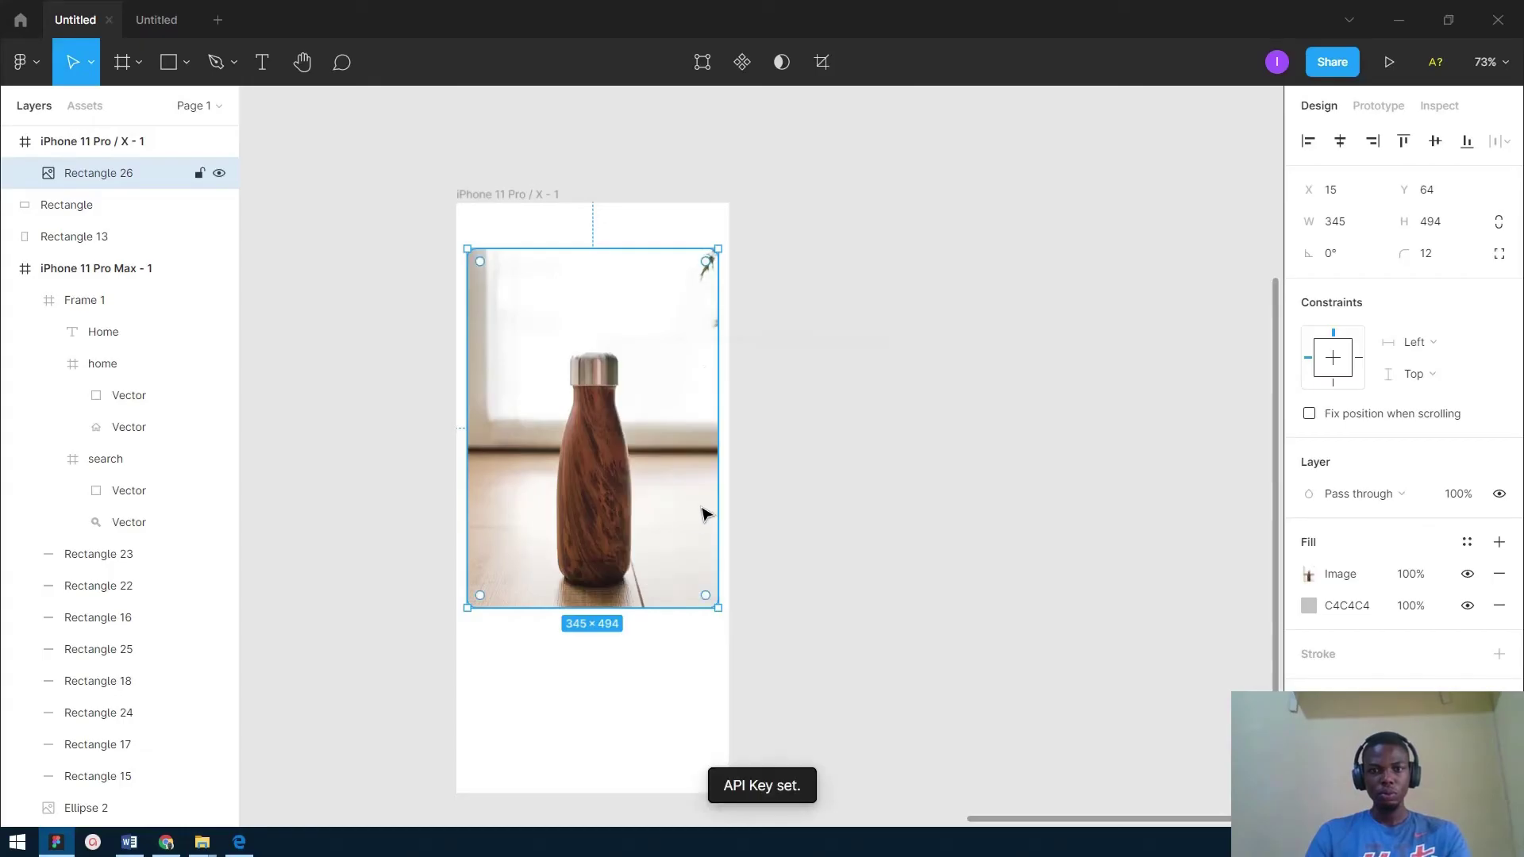
Run Remove BG on the bottle photo to remove its background, and clear the selection.
{"action": "left_click", "coordinate": [887, 282]}
{"action": "left_click", "coordinate": [687, 307]}
{"action": "right_click", "coordinate": [681, 305]}
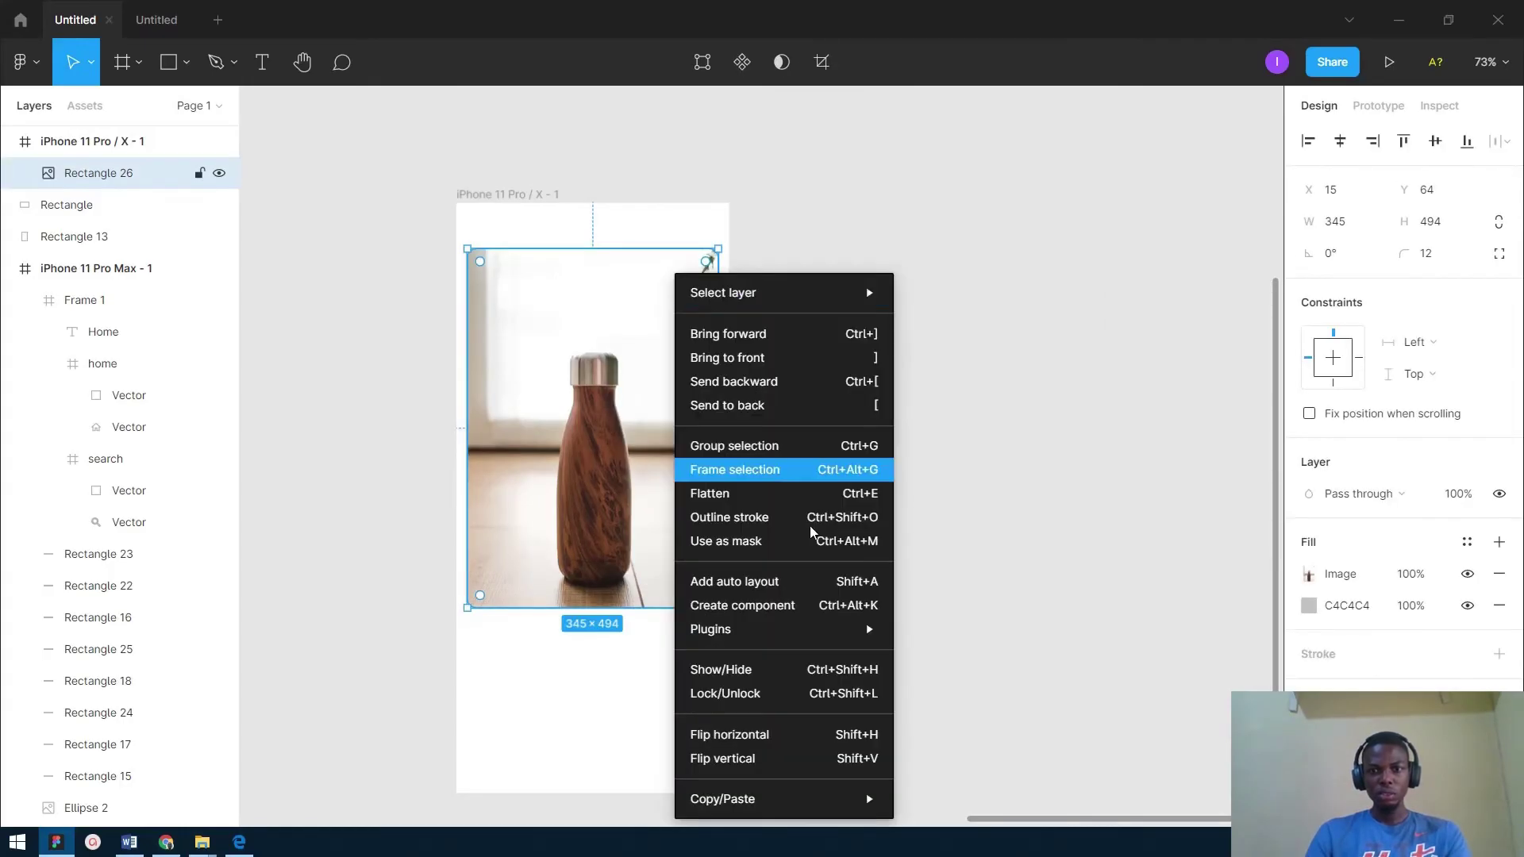
{"action": "mouse_move", "coordinate": [848, 629]}
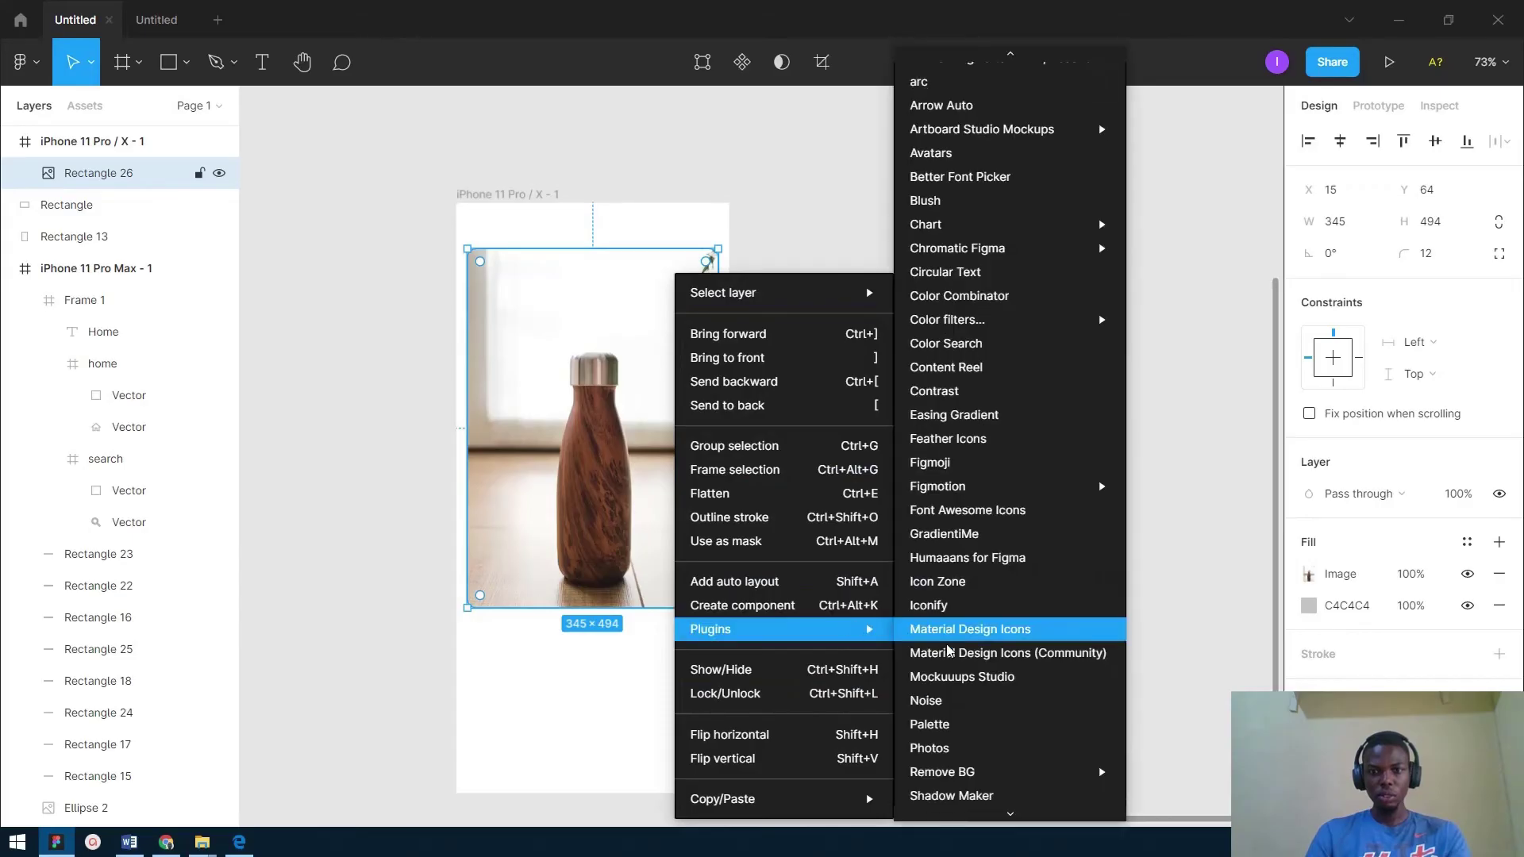
{"action": "scroll", "coordinate": [953, 627], "scroll_direction": "down", "scroll_amount": 3}
{"action": "mouse_move", "coordinate": [967, 586]}
{"action": "left_click", "coordinate": [1153, 581]}
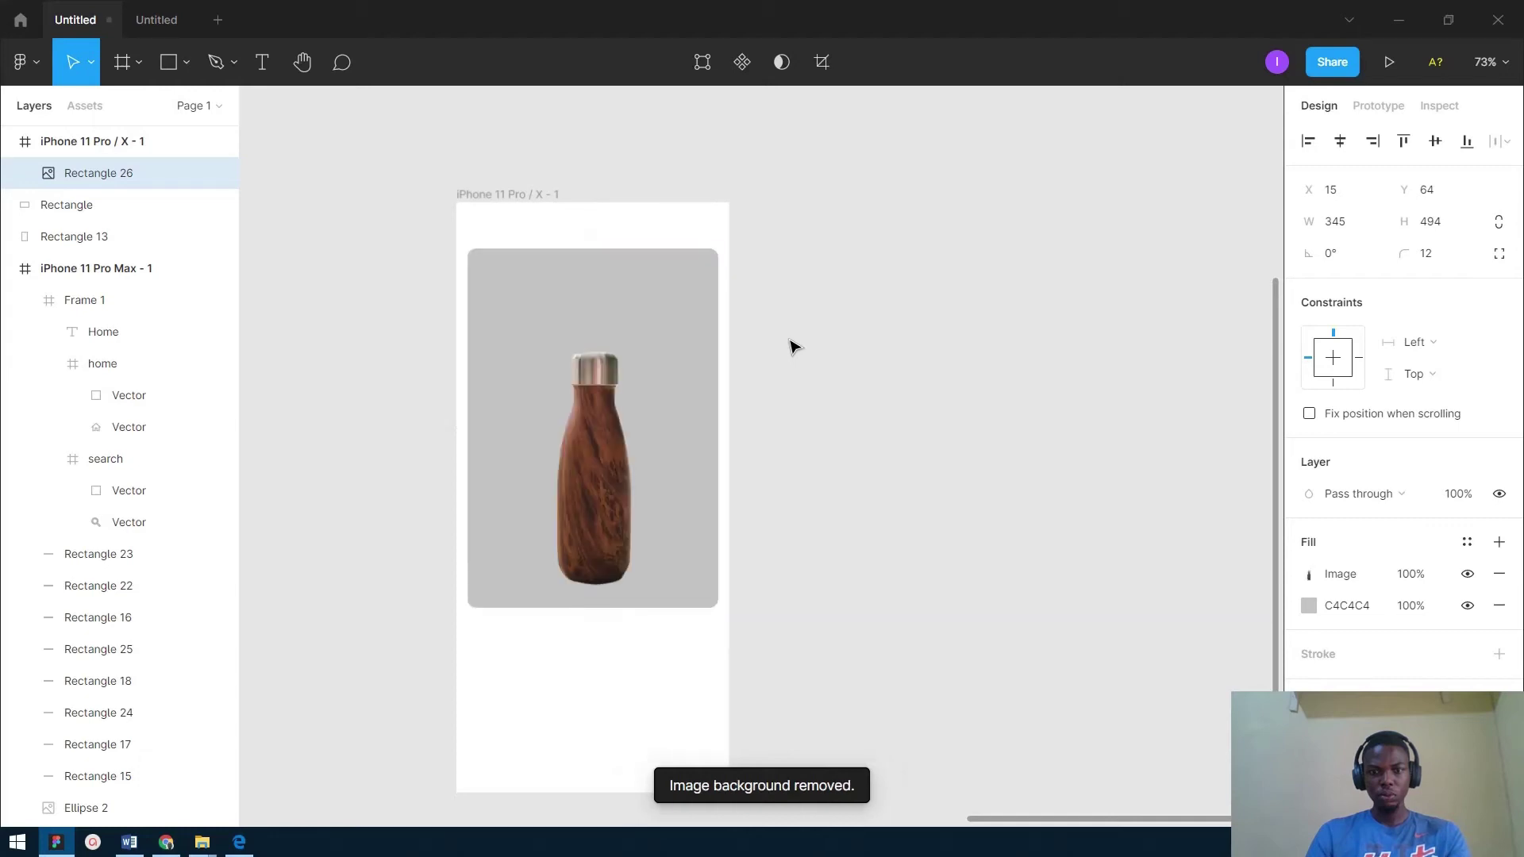
{"action": "left_click", "coordinate": [834, 415]}
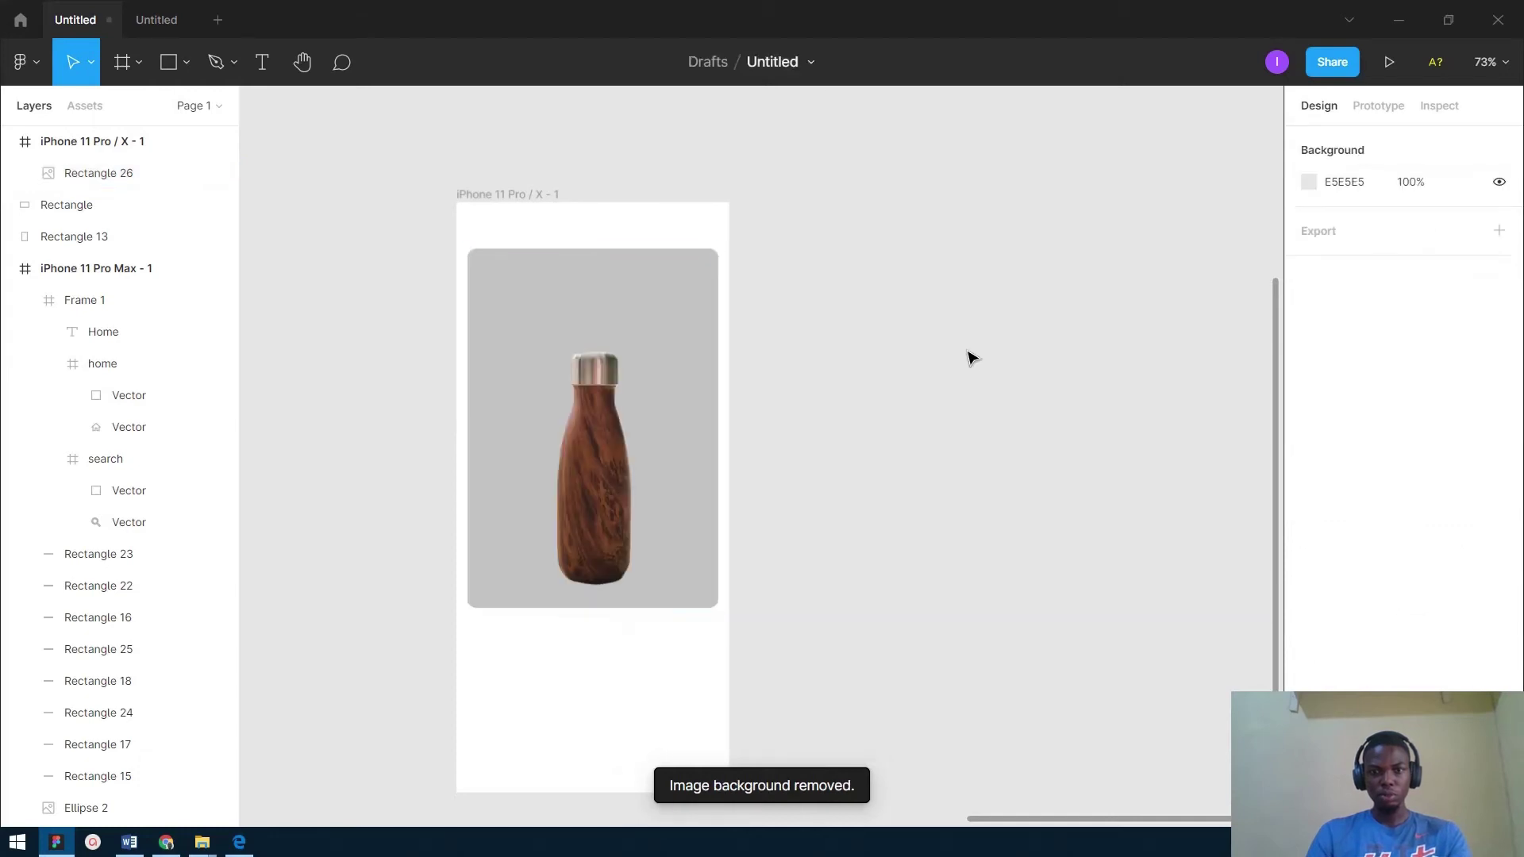
Move the bottle image out of the phone frame onto the empty canvas beside it.
{"action": "scroll", "coordinate": [778, 365], "scroll_direction": "down", "scroll_amount": 3}
{"action": "scroll", "coordinate": [778, 366], "scroll_direction": "left", "scroll_amount": 2}
{"action": "left_click", "coordinate": [698, 333]}
{"action": "double_click", "coordinate": [694, 337]}
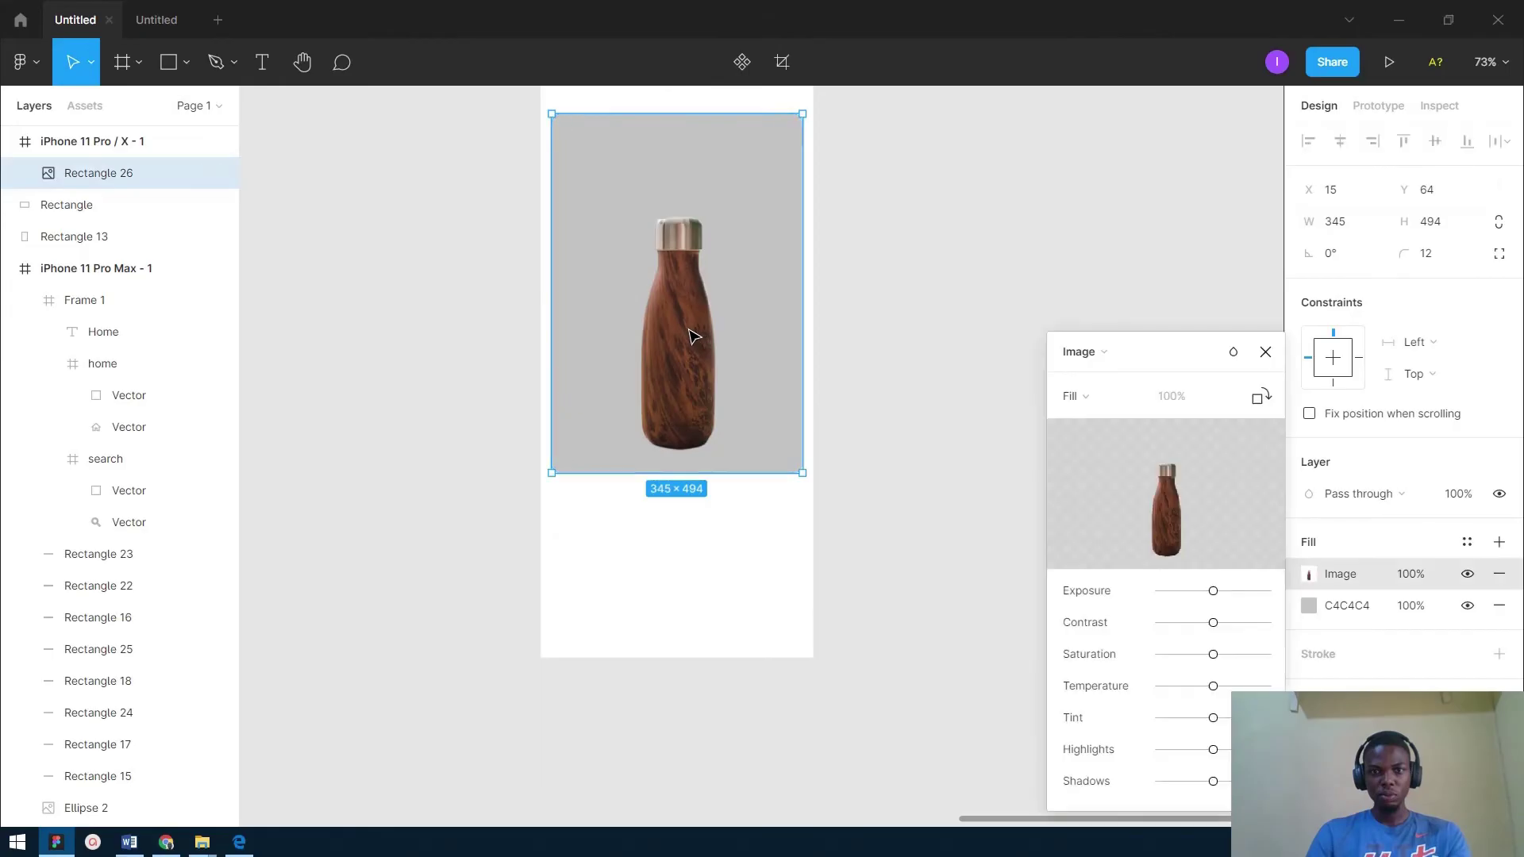
{"action": "left_click_drag", "start_coordinate": [700, 357], "coordinate": [408, 412]}
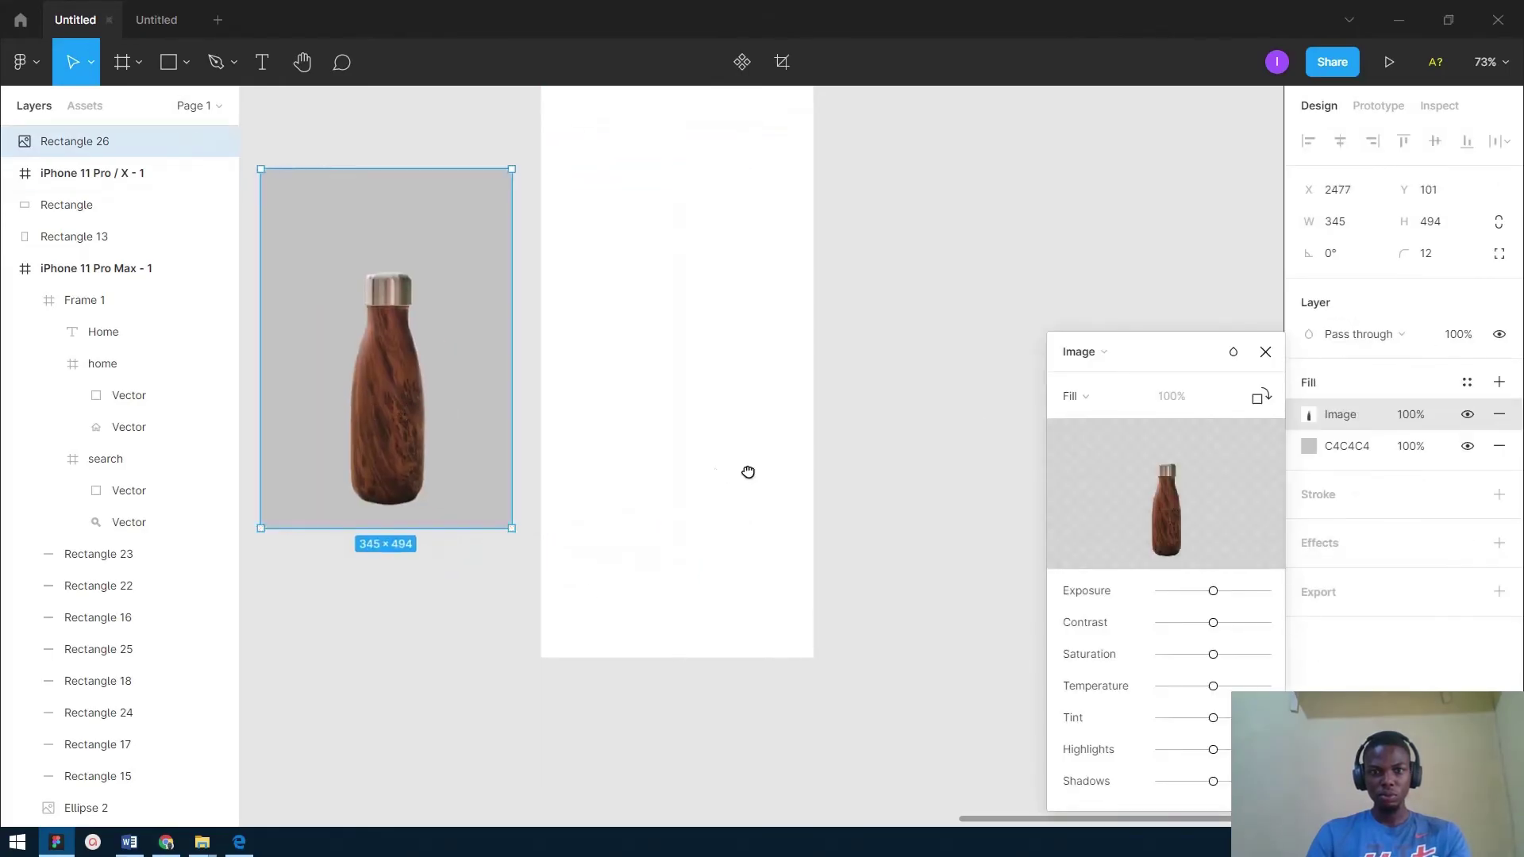
{"action": "scroll", "coordinate": [746, 476], "scroll_direction": "left", "scroll_amount": 3}
{"action": "scroll", "coordinate": [721, 454], "scroll_direction": "up", "scroll_amount": 1}
{"action": "scroll", "coordinate": [691, 476], "scroll_direction": "right", "scroll_amount": 1}
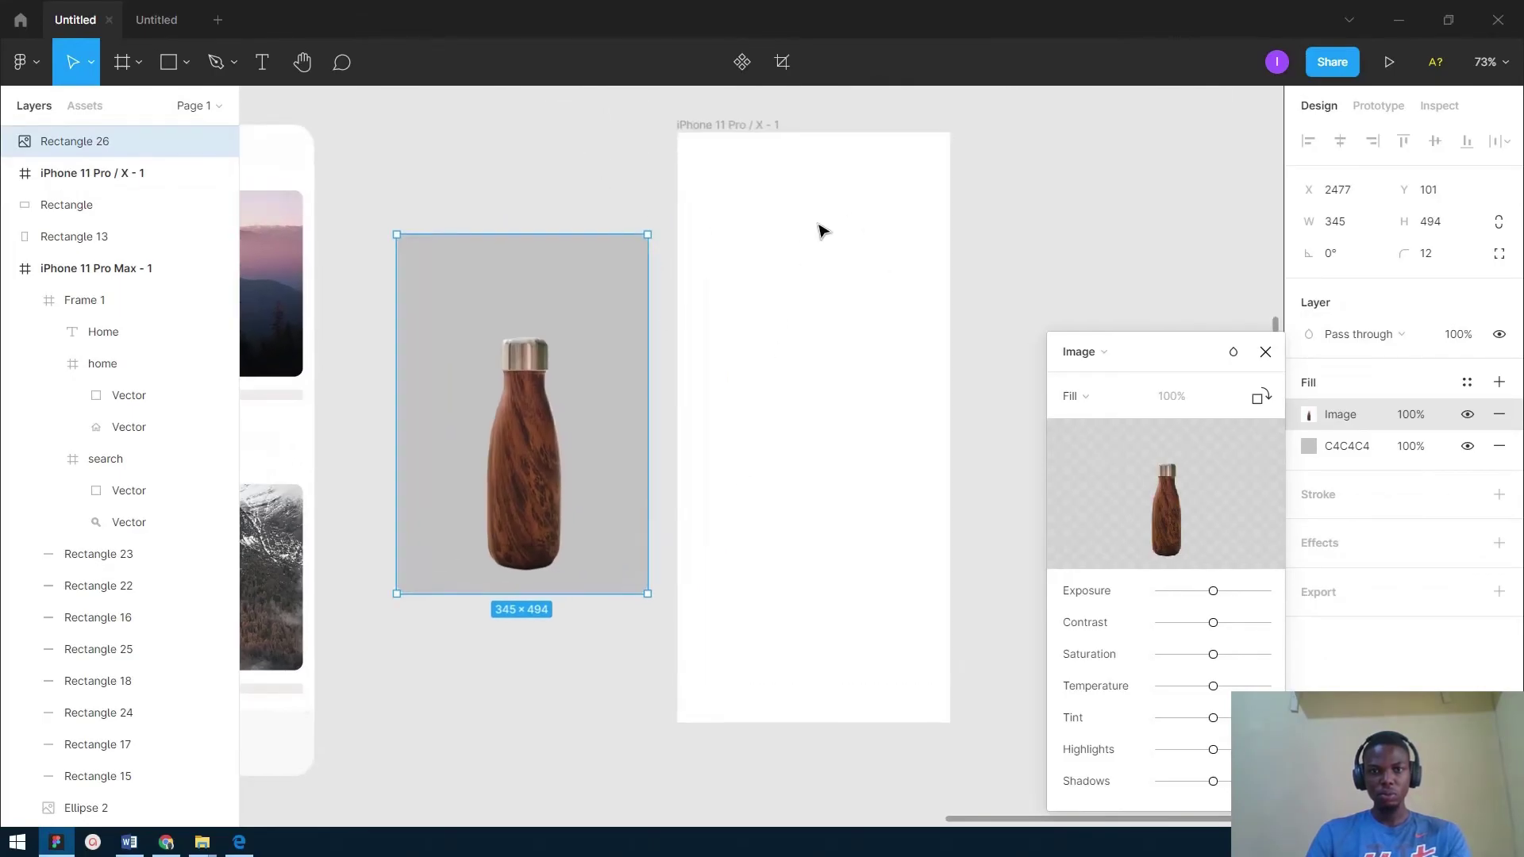
Close the image fill settings and move the bottle image back into the phone frame at about X 30, Y 77.
{"action": "mouse_move", "coordinate": [1153, 508]}
{"action": "left_click", "coordinate": [1114, 354]}
{"action": "left_click", "coordinate": [1192, 196]}
{"action": "left_click_drag", "start_coordinate": [727, 401], "coordinate": [651, 343]}
{"action": "left_click", "coordinate": [1266, 352]}
{"action": "left_click_drag", "start_coordinate": [493, 337], "coordinate": [795, 292]}
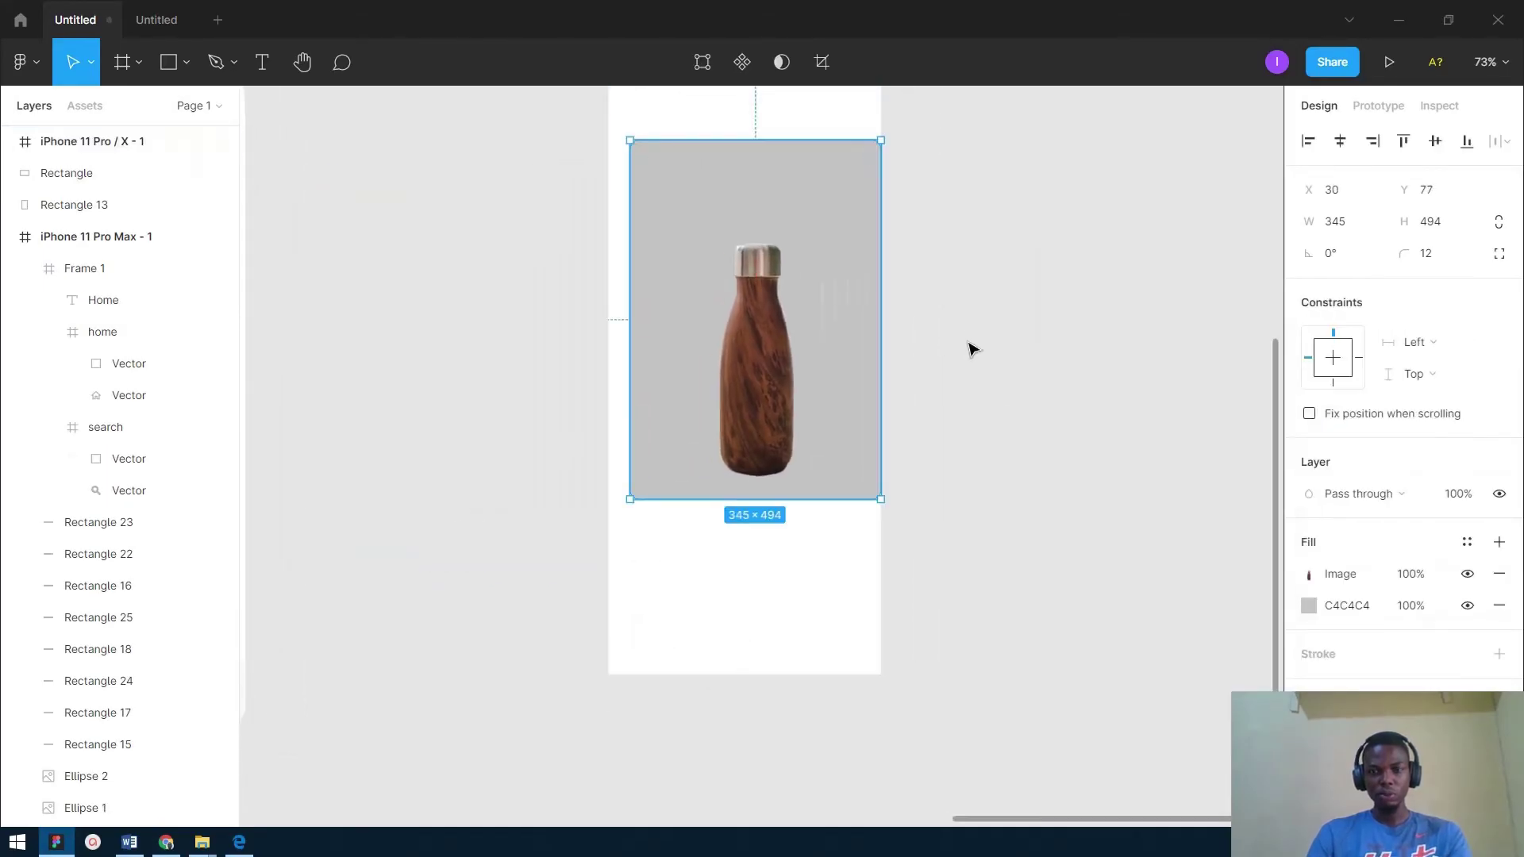
{"action": "left_click", "coordinate": [971, 349]}
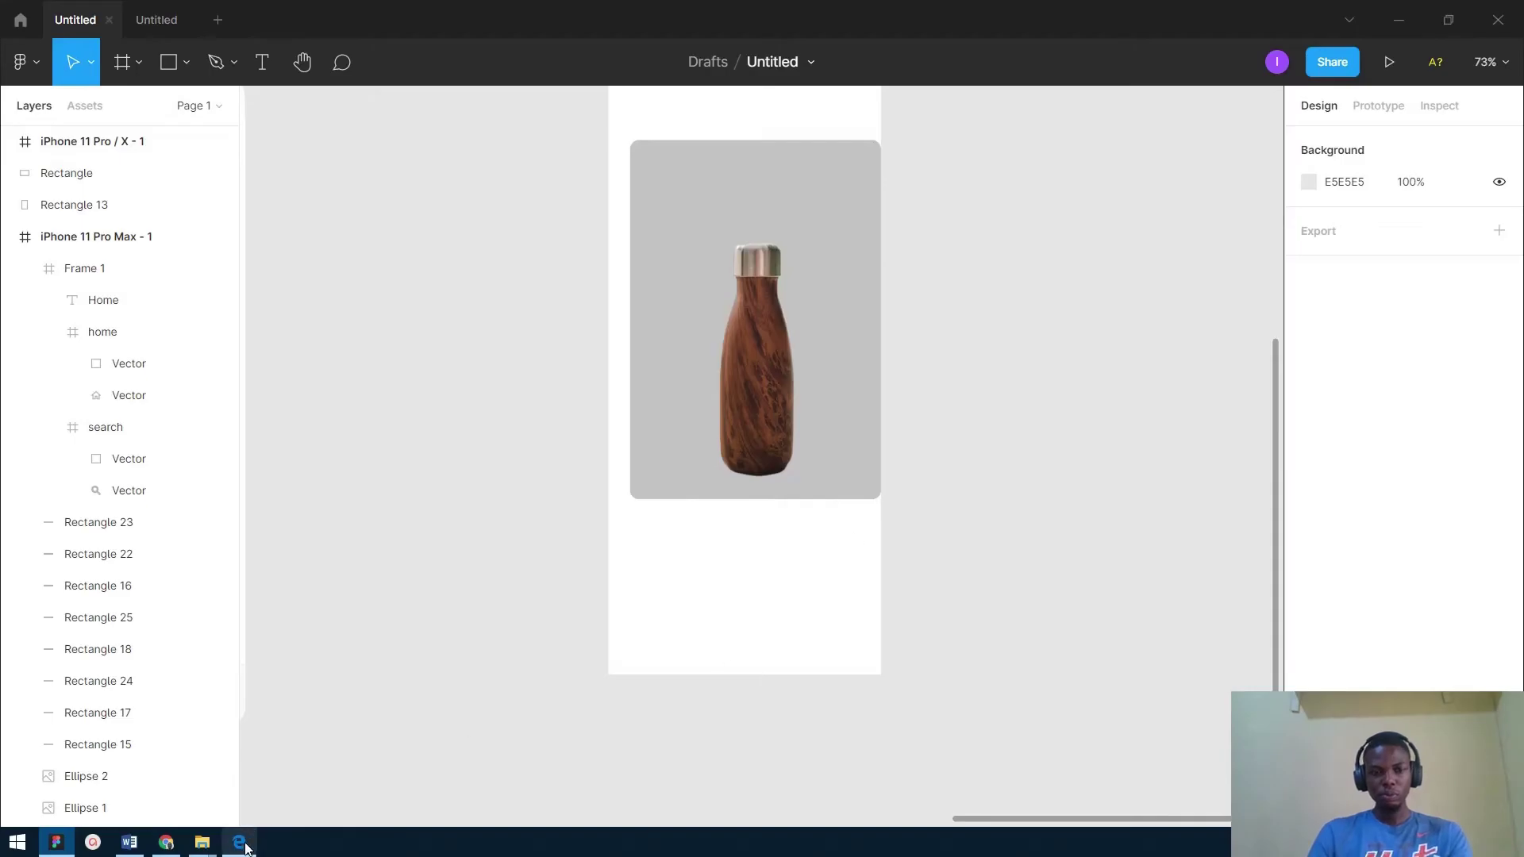
Remove the grey C4C4C4 fill behind the bottle image.
{"action": "mouse_move", "coordinate": [242, 845]}
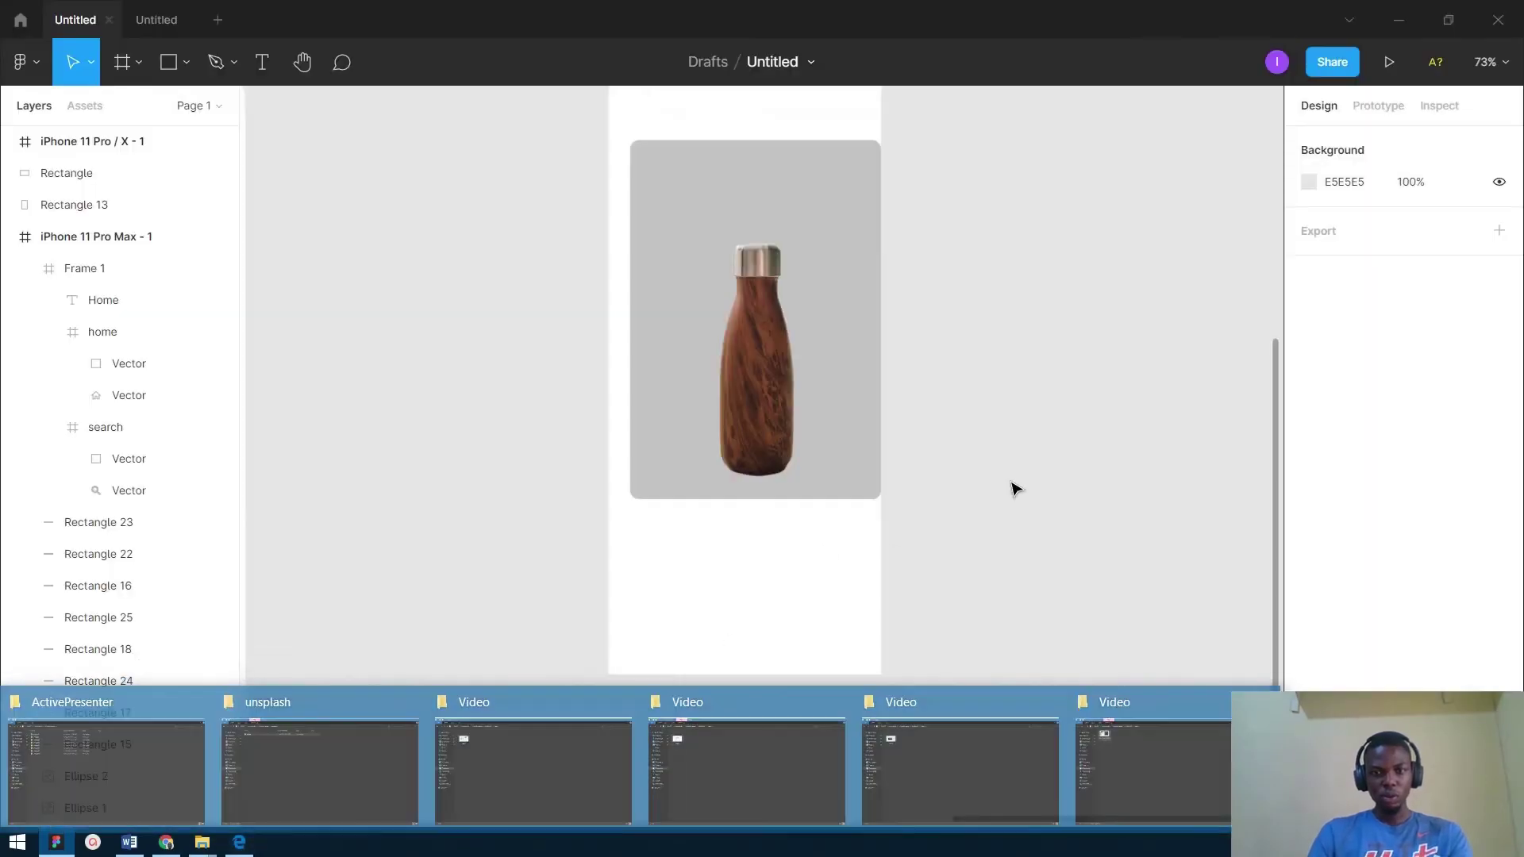
{"action": "left_click_drag", "start_coordinate": [939, 421], "coordinate": [826, 456]}
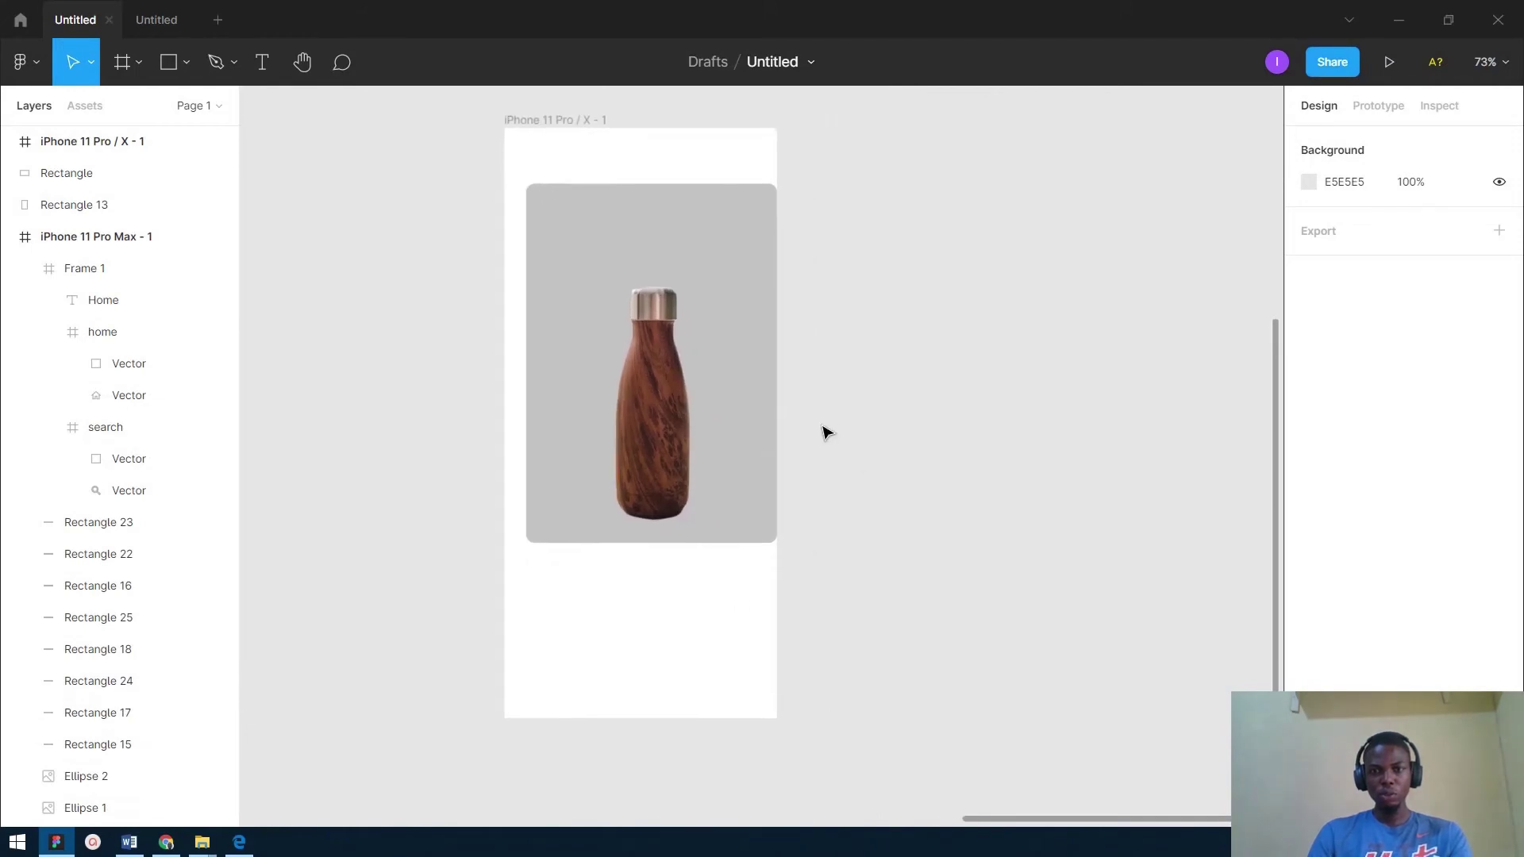
{"action": "left_click", "coordinate": [704, 276]}
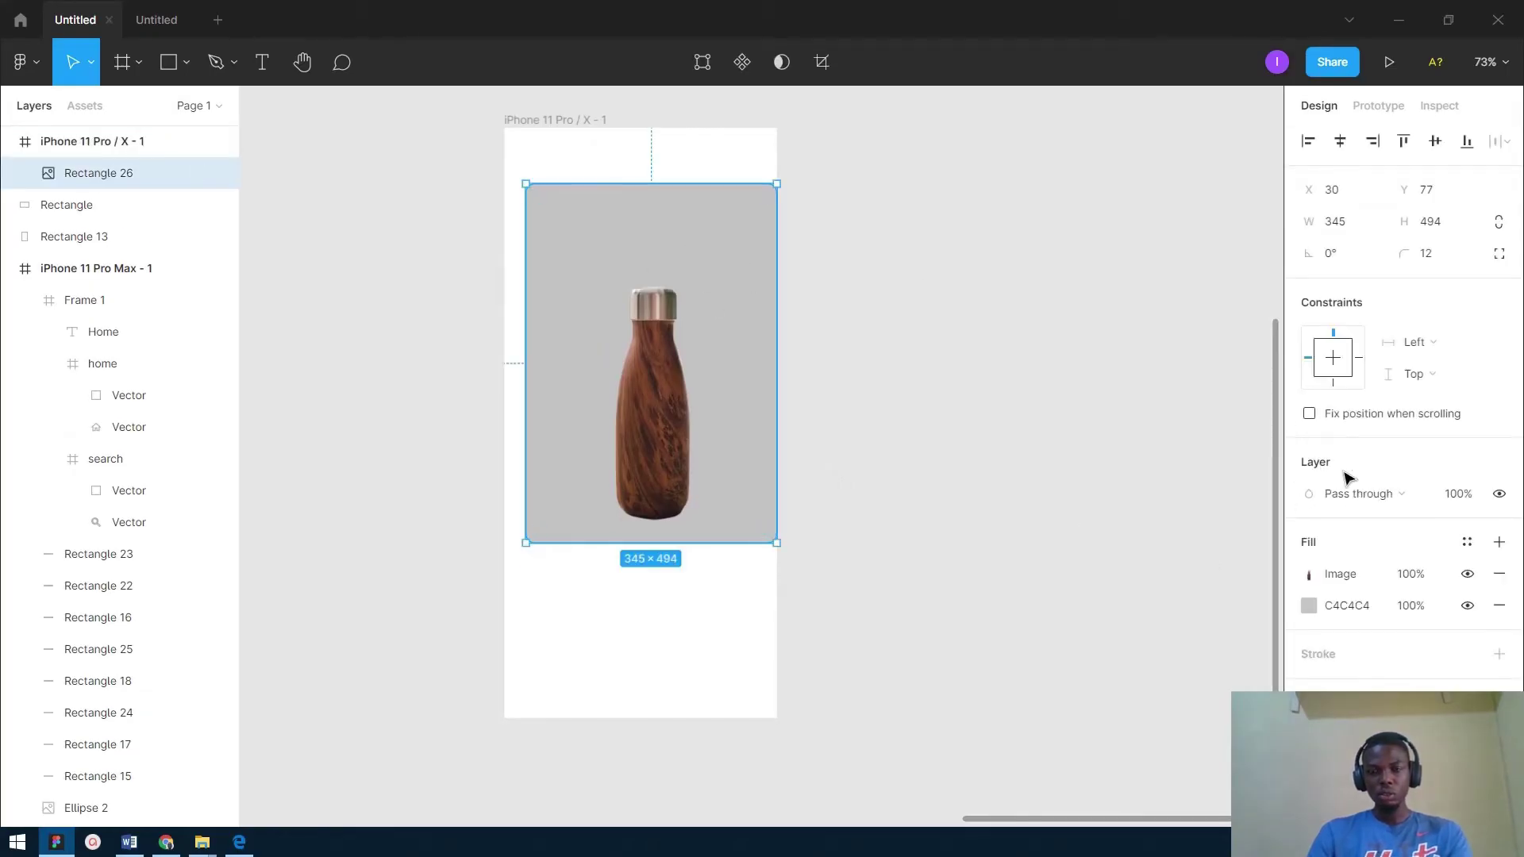
{"action": "left_click", "coordinate": [1498, 606]}
{"action": "left_click", "coordinate": [921, 438]}
Shrink the bottle image proportionally and centre it horizontally in the upper half of the phone frame.
{"action": "left_click_drag", "start_coordinate": [651, 435], "coordinate": [637, 380]}
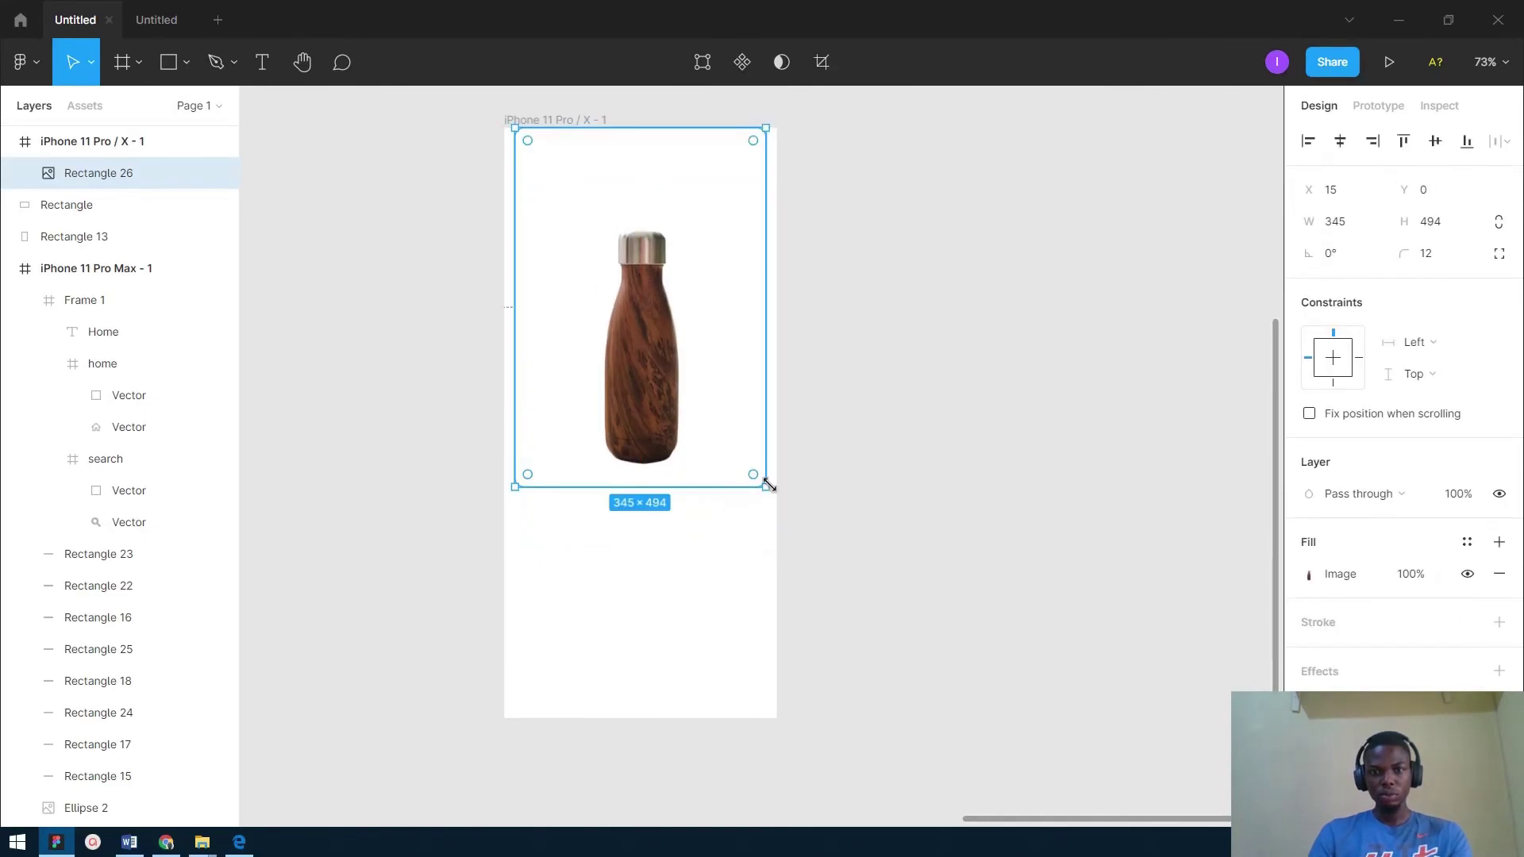
{"action": "left_click_drag", "start_coordinate": [764, 486], "coordinate": [687, 415]}
{"action": "left_click", "coordinate": [897, 508]}
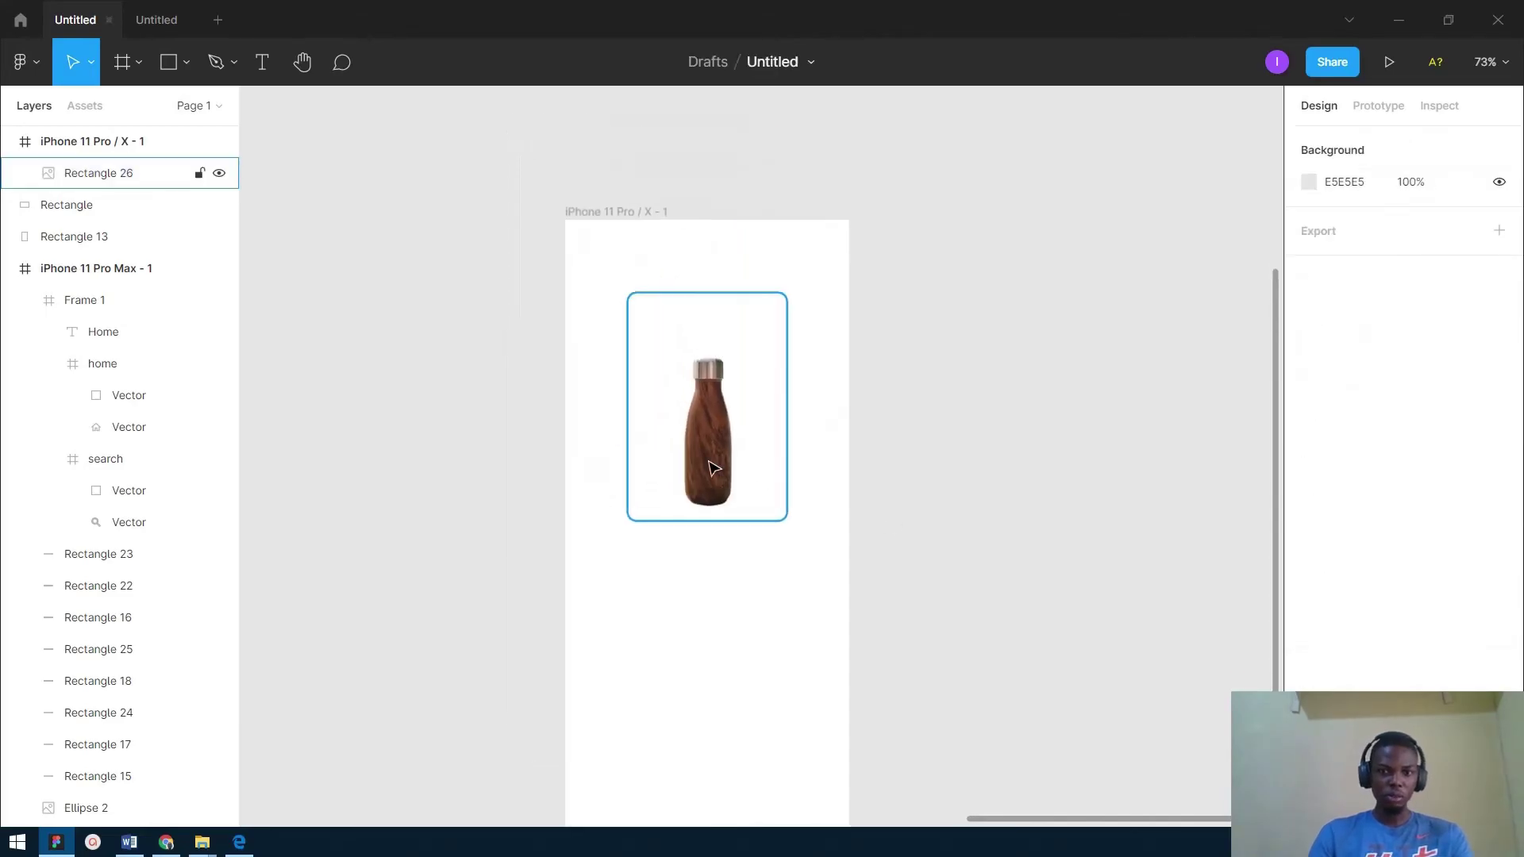
{"action": "scroll", "coordinate": [882, 504], "scroll_direction": "up", "scroll_amount": 3}
{"action": "scroll", "coordinate": [875, 500], "scroll_direction": "down", "scroll_amount": 5}
{"action": "left_click", "coordinate": [681, 520]}
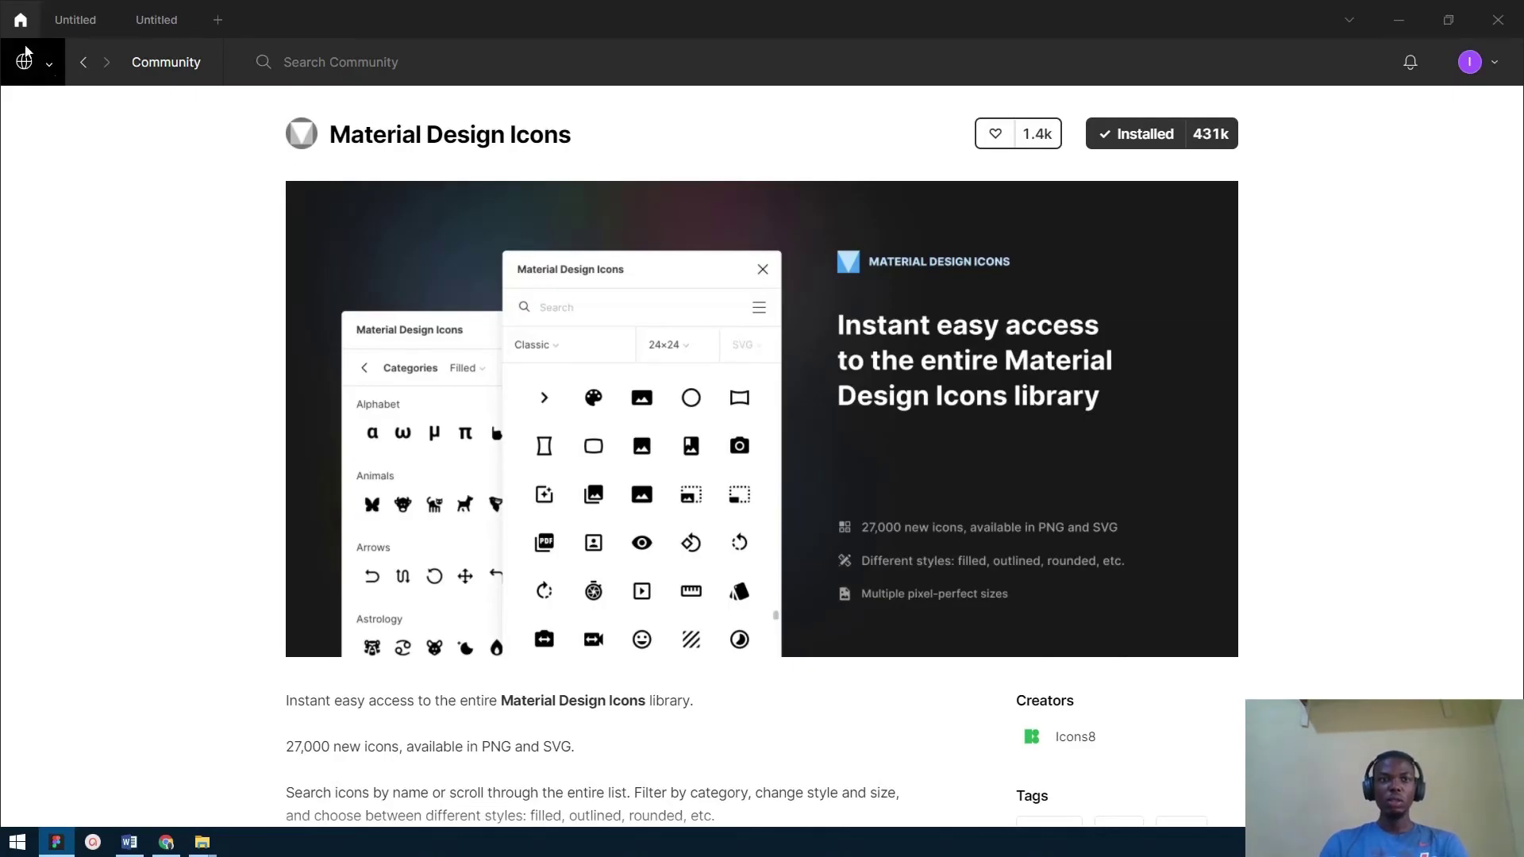
Return to the first Untitled design file and run the Material Design Icons plugin on the mockup's bottom bar frame.
{"action": "left_click", "coordinate": [61, 26]}
{"action": "left_click_drag", "start_coordinate": [881, 694], "coordinate": [782, 696]}
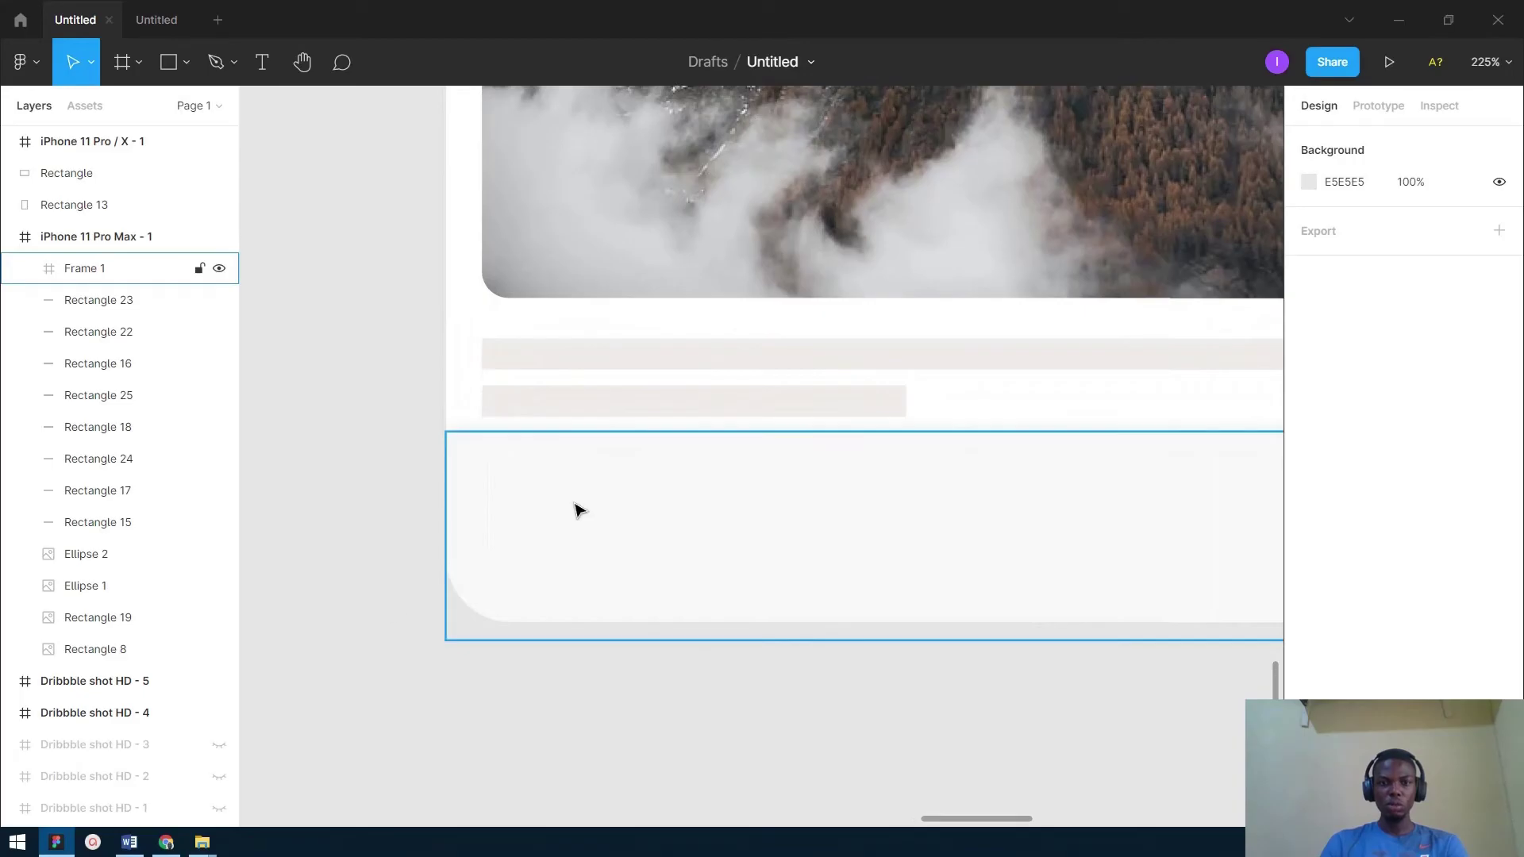
{"action": "right_click", "coordinate": [575, 508]}
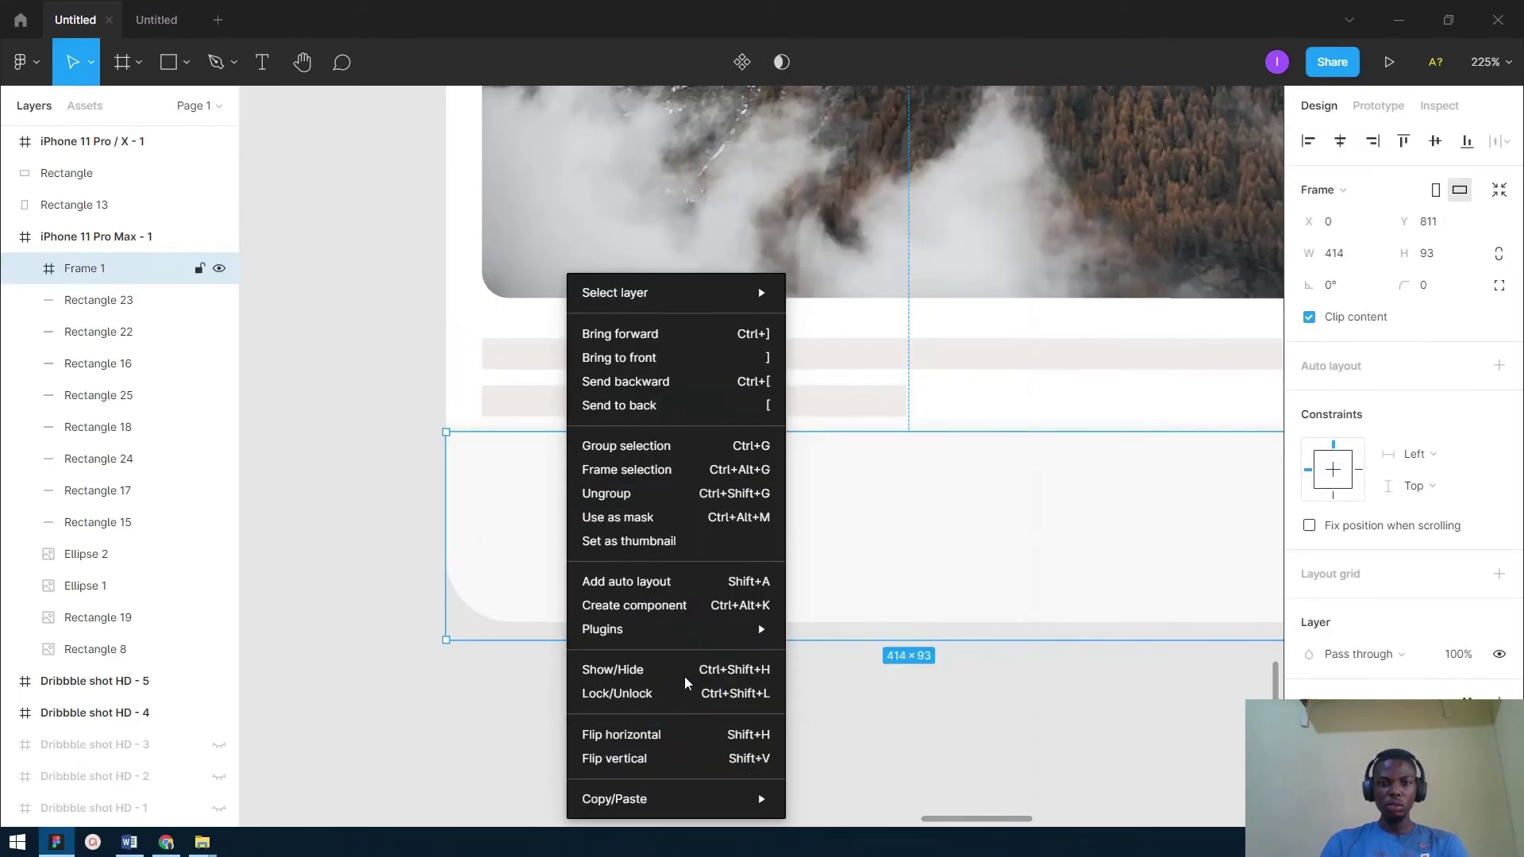
{"action": "mouse_move", "coordinate": [714, 636]}
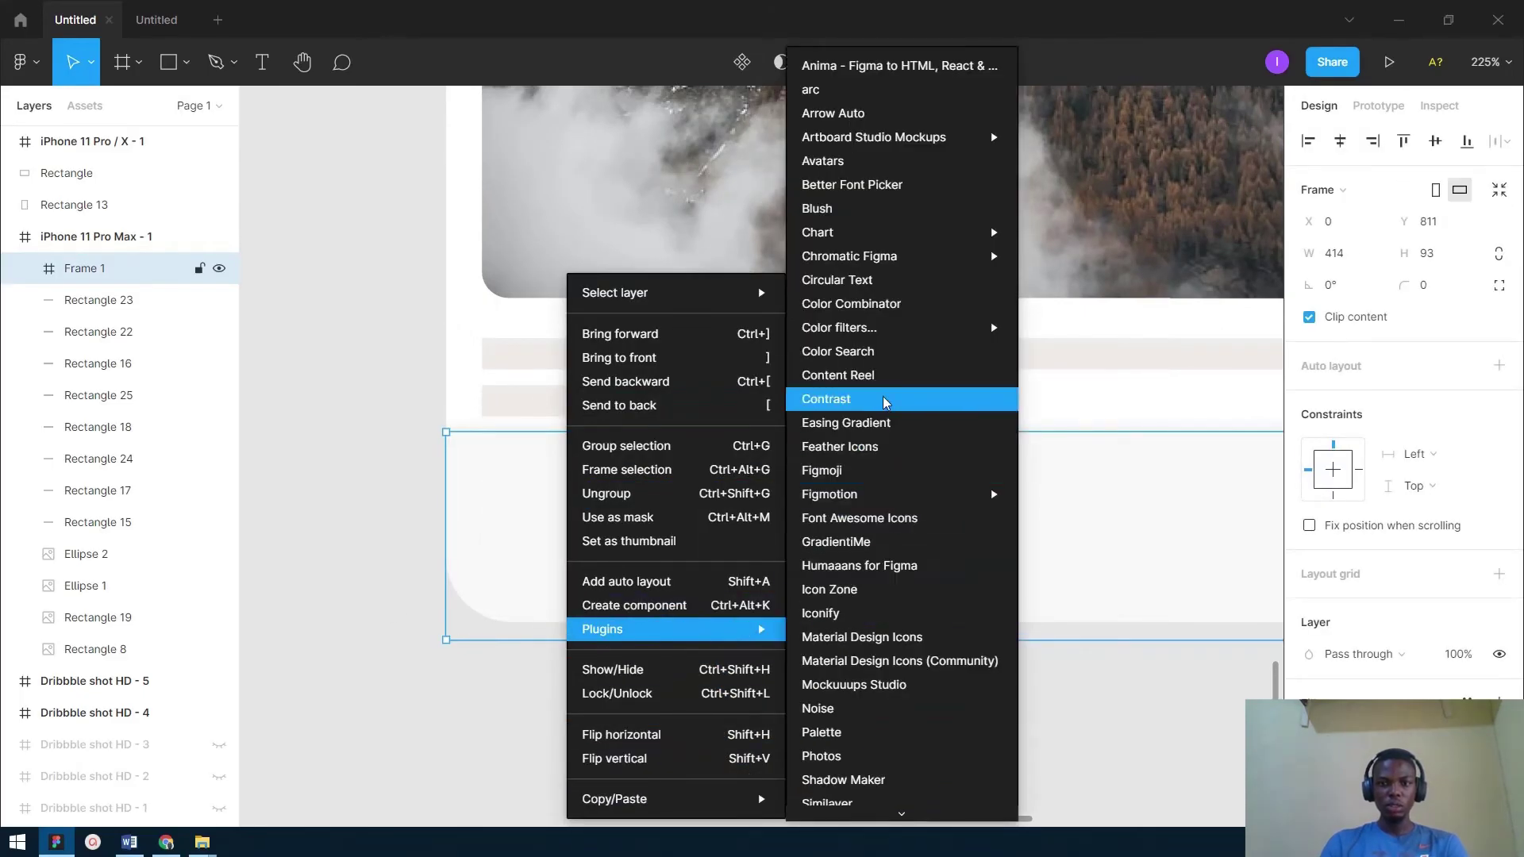
{"action": "left_click", "coordinate": [898, 638]}
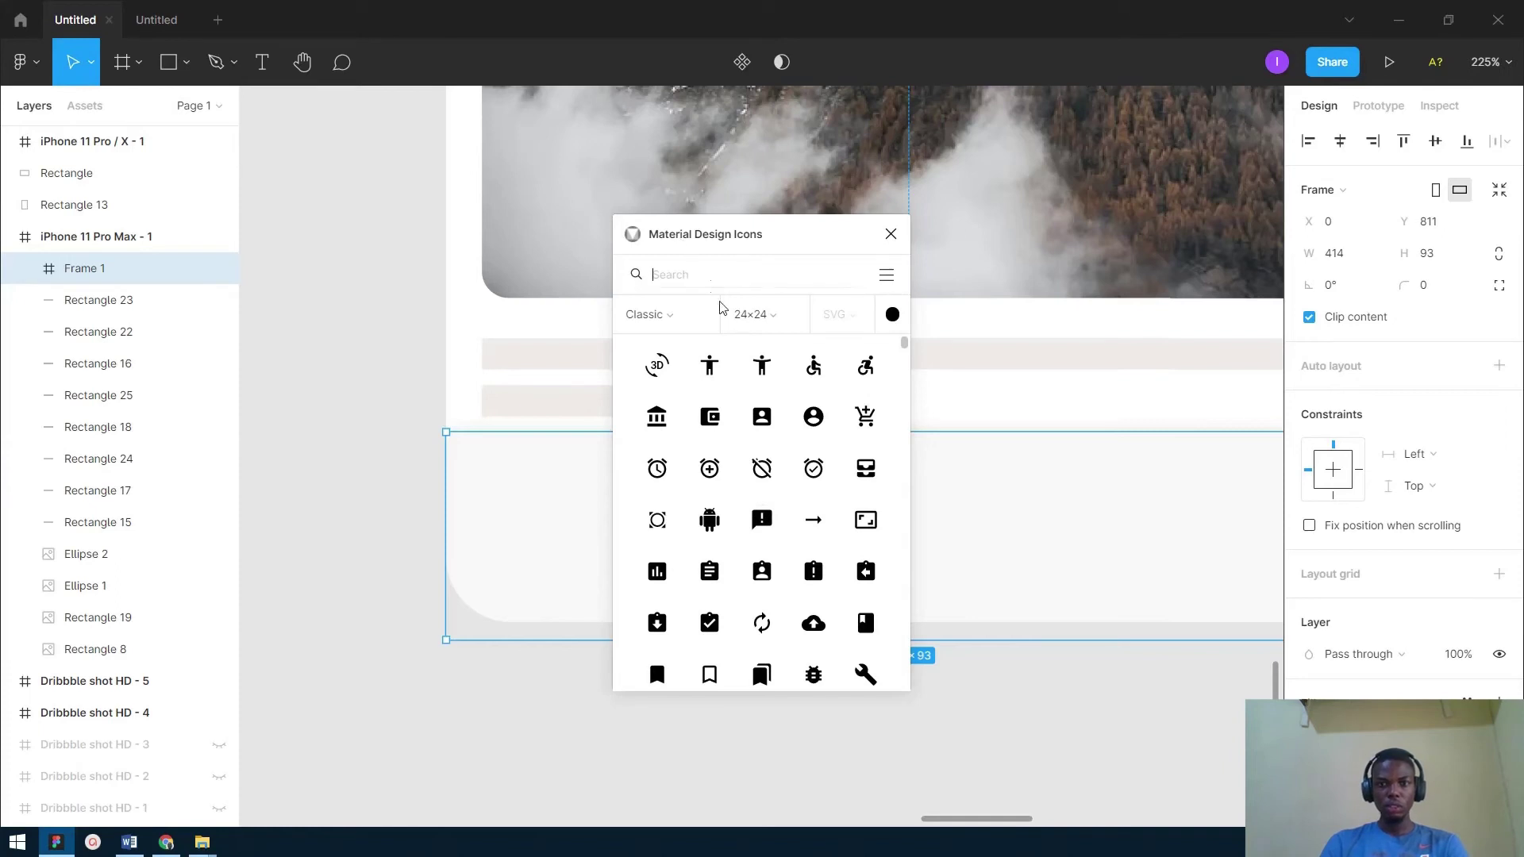
Review the plugin's icon size and style options, keeping 24×24 and Classic.
{"action": "left_click", "coordinate": [772, 316]}
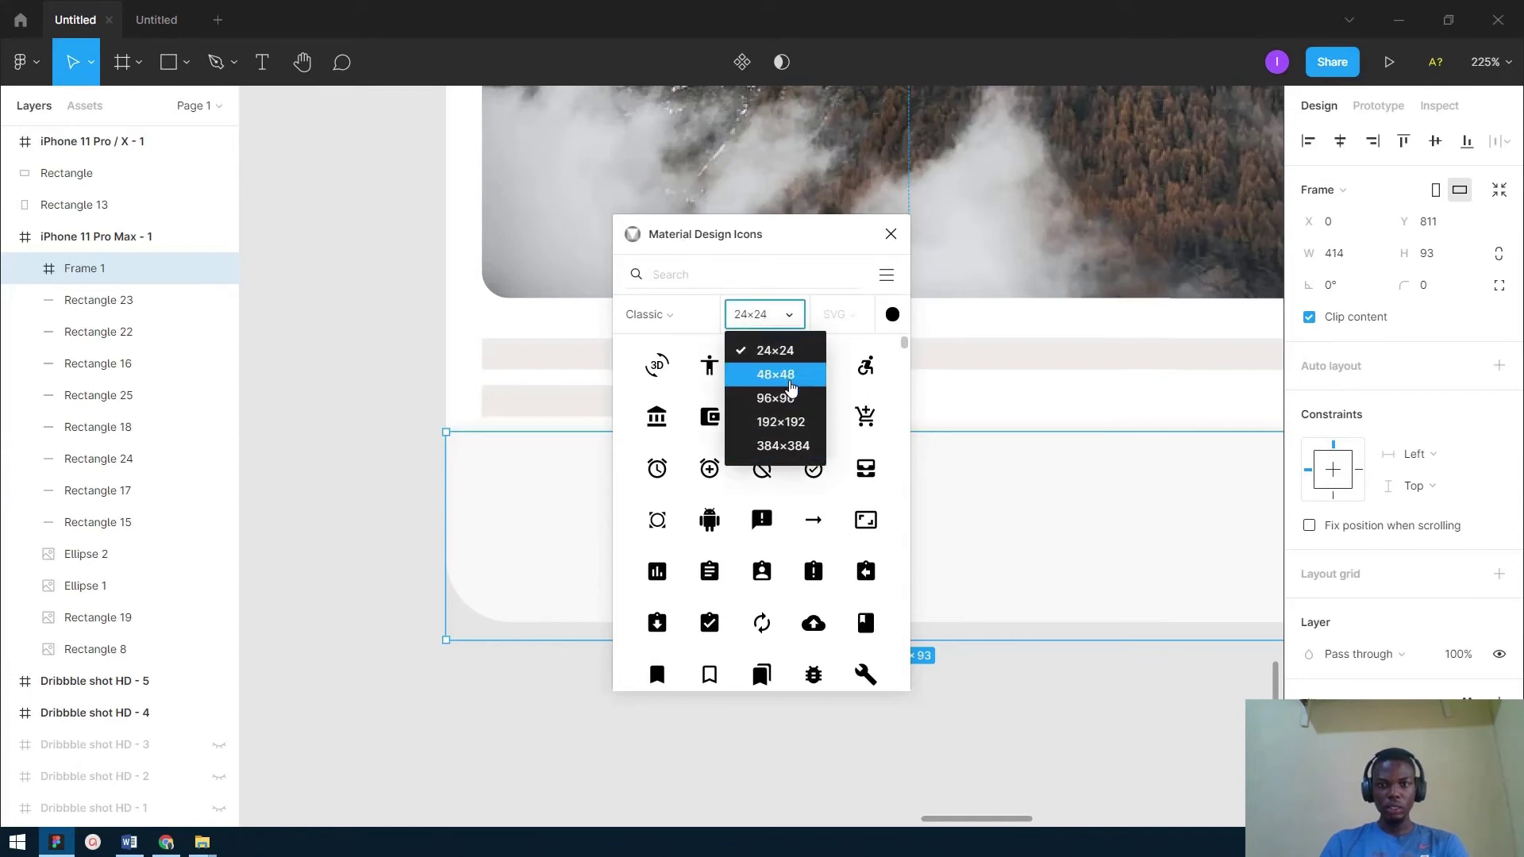
{"action": "left_click", "coordinate": [687, 321]}
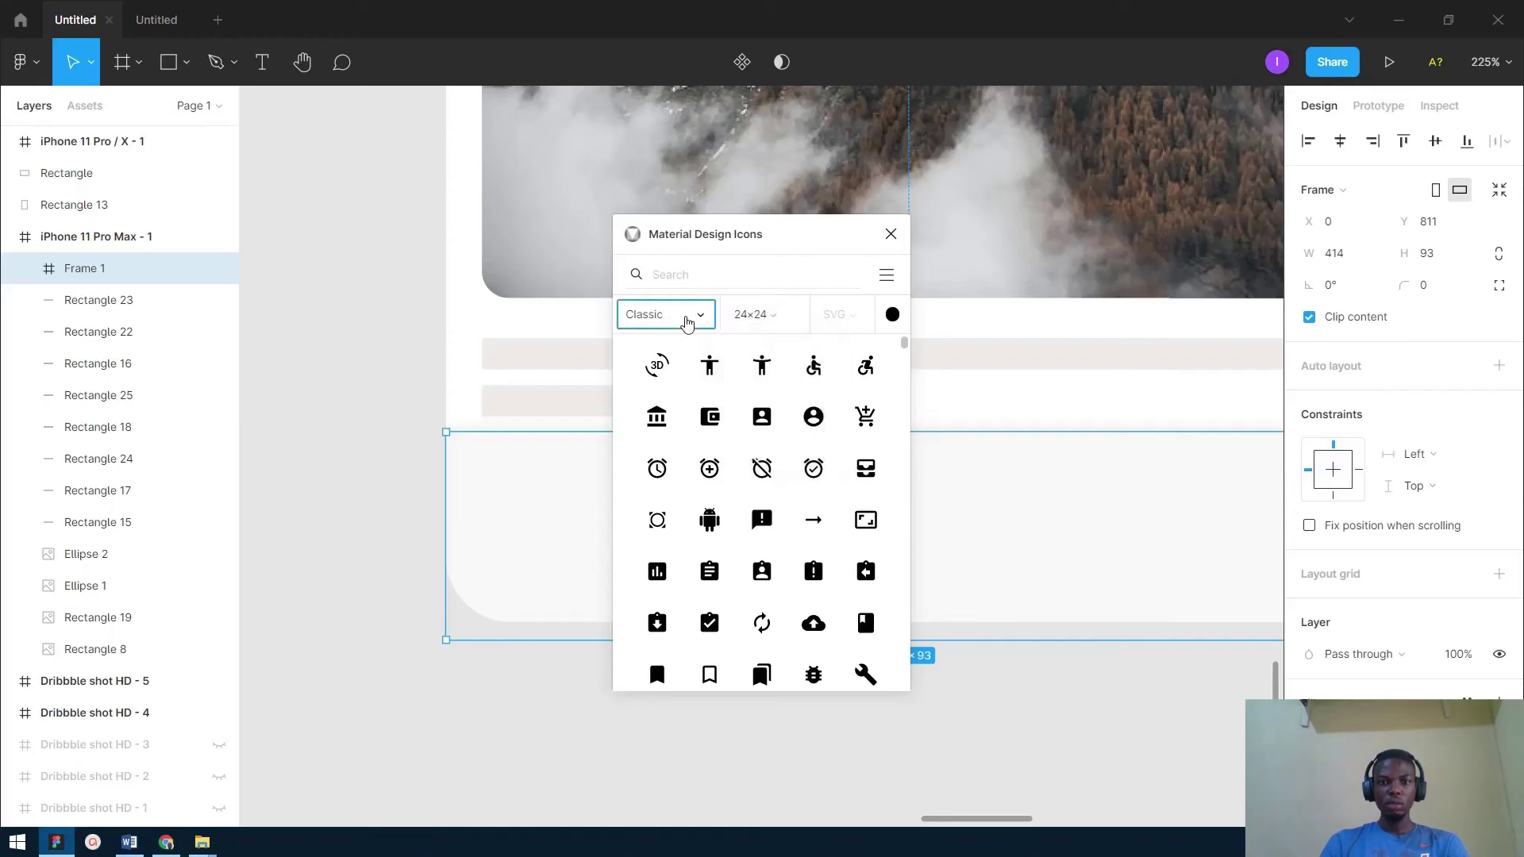
{"action": "left_click", "coordinate": [687, 322]}
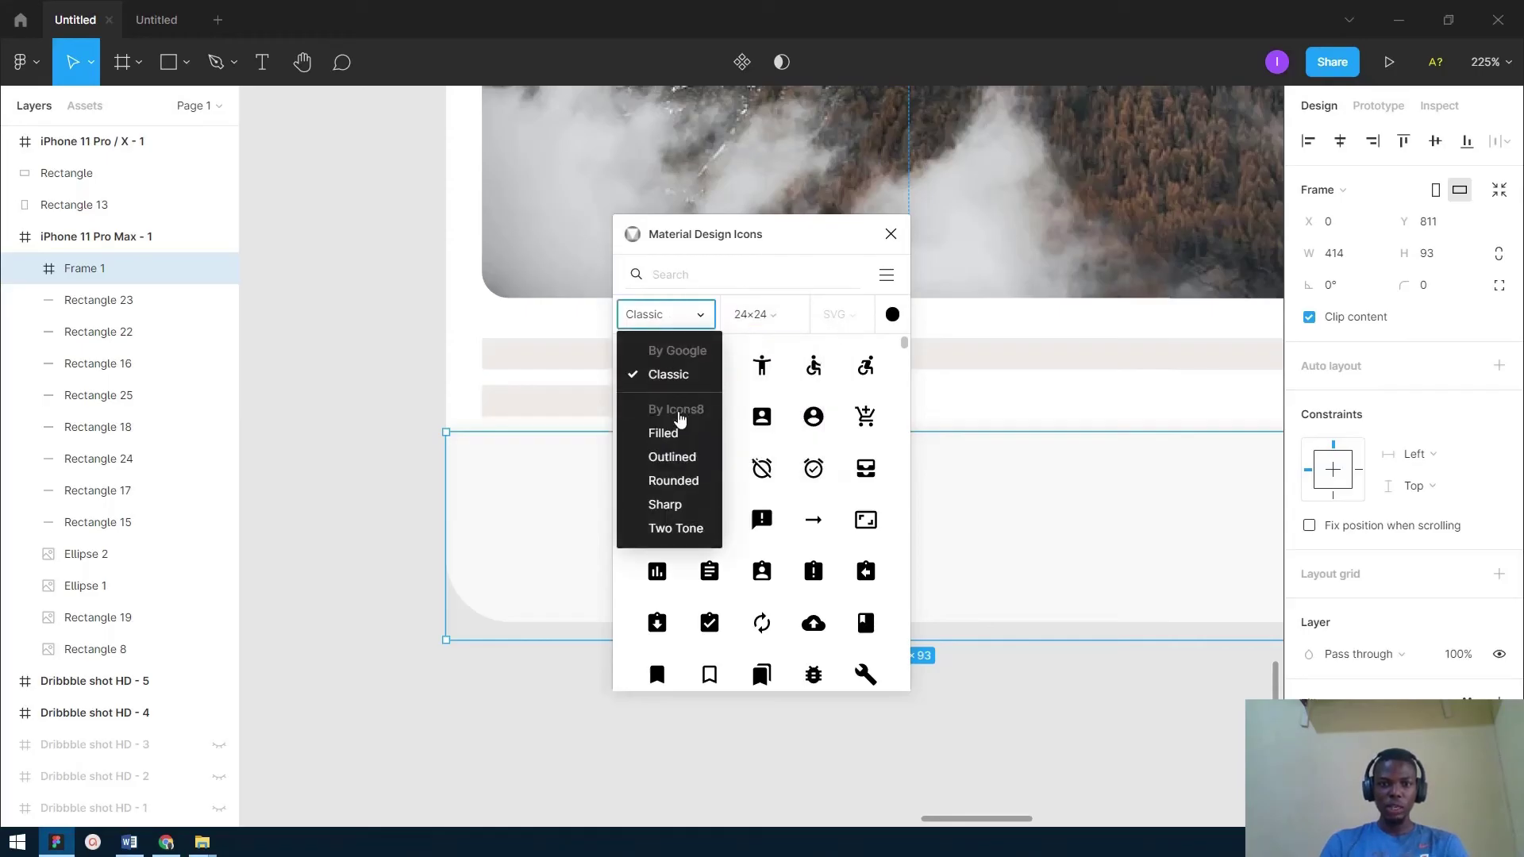
{"action": "left_click", "coordinate": [704, 380]}
Search the plugin for "home", insert the home icon and place it in the bottom bar at about X 60, Y 17.
{"action": "left_click", "coordinate": [693, 277]}
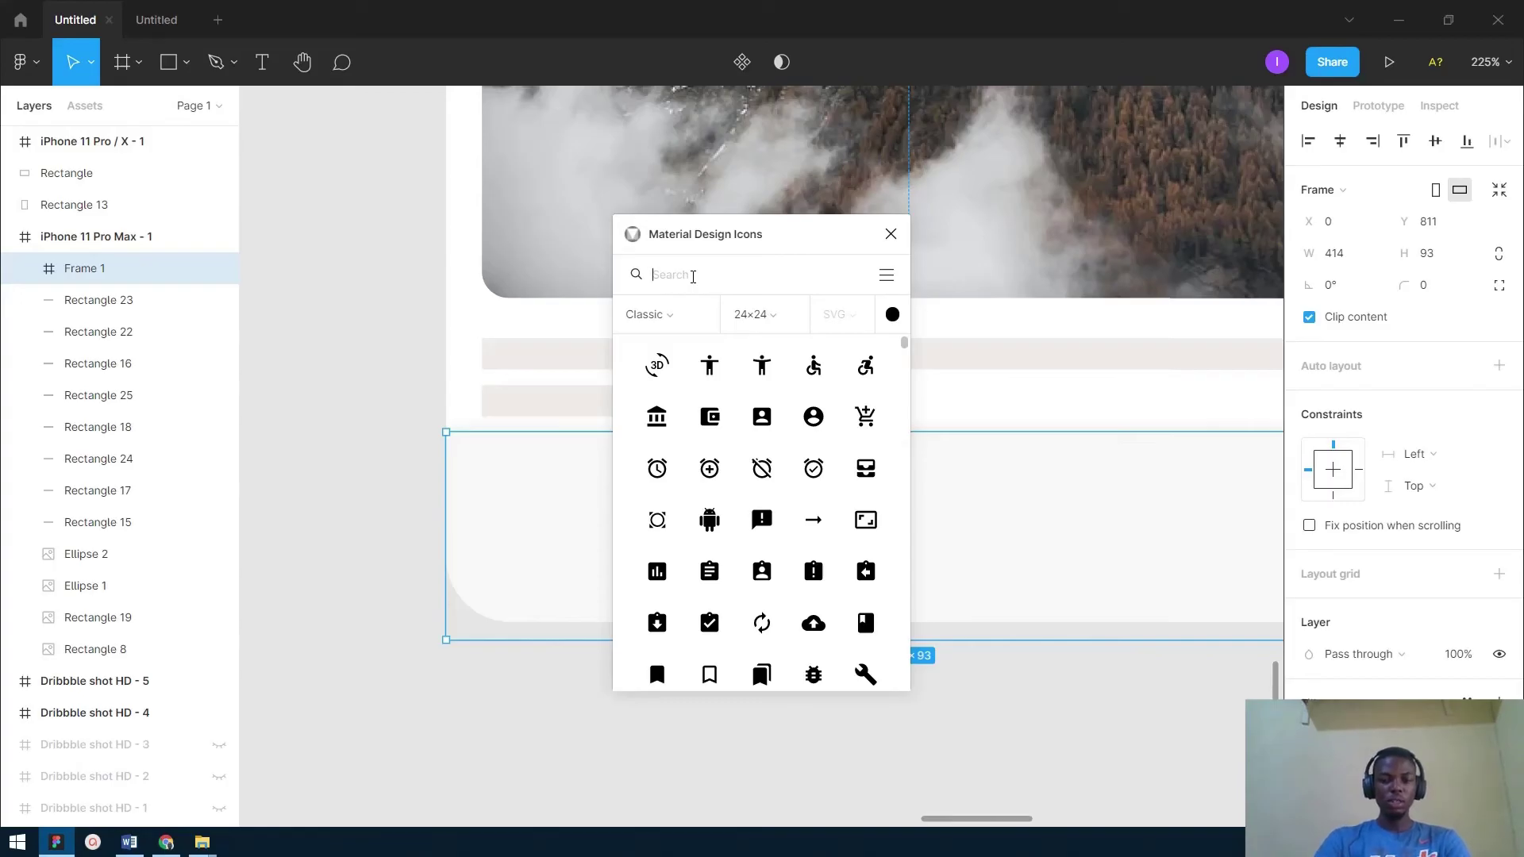
{"action": "type", "text": "home"}
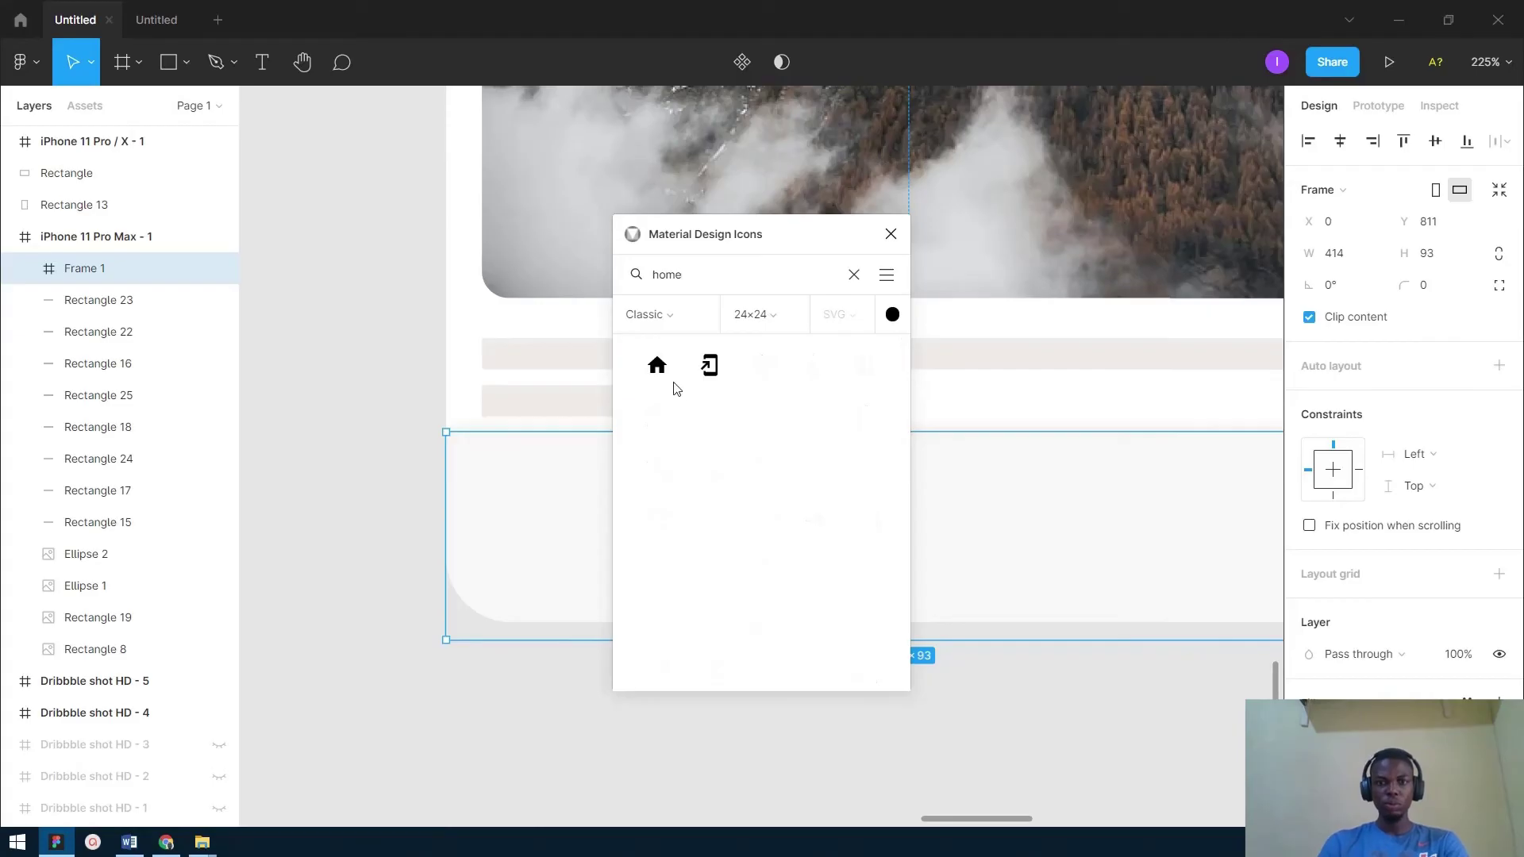
{"action": "left_click", "coordinate": [659, 366]}
{"action": "left_click_drag", "start_coordinate": [773, 245], "coordinate": [371, 283]}
{"action": "left_click_drag", "start_coordinate": [915, 543], "coordinate": [613, 503]}
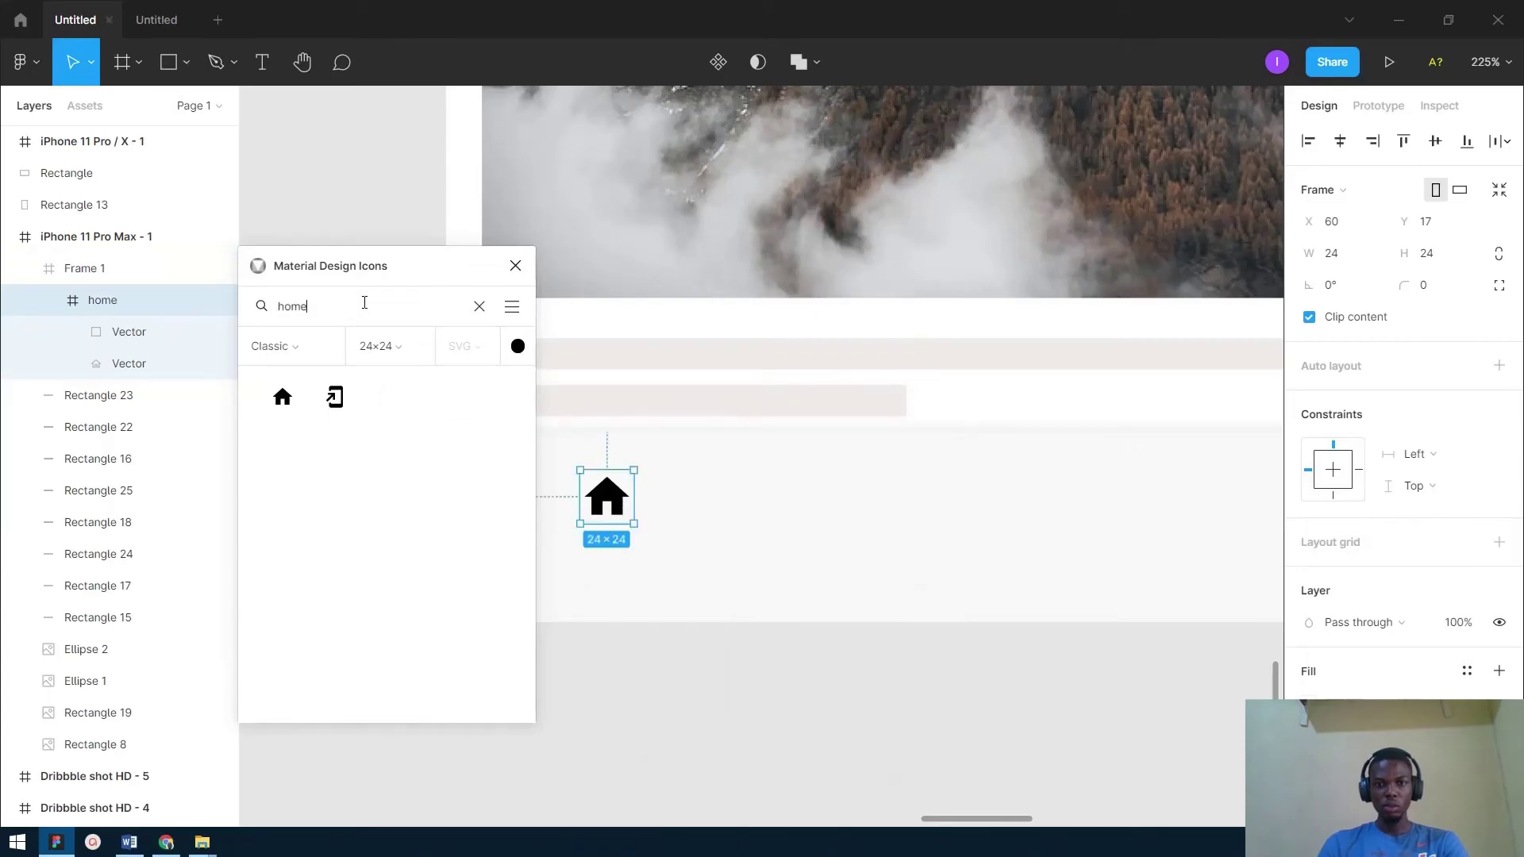
Search the plugin for "search" and insert the magnifier icon in place of the home icon in the bottom bar.
{"action": "key", "text": "BackSpace"}
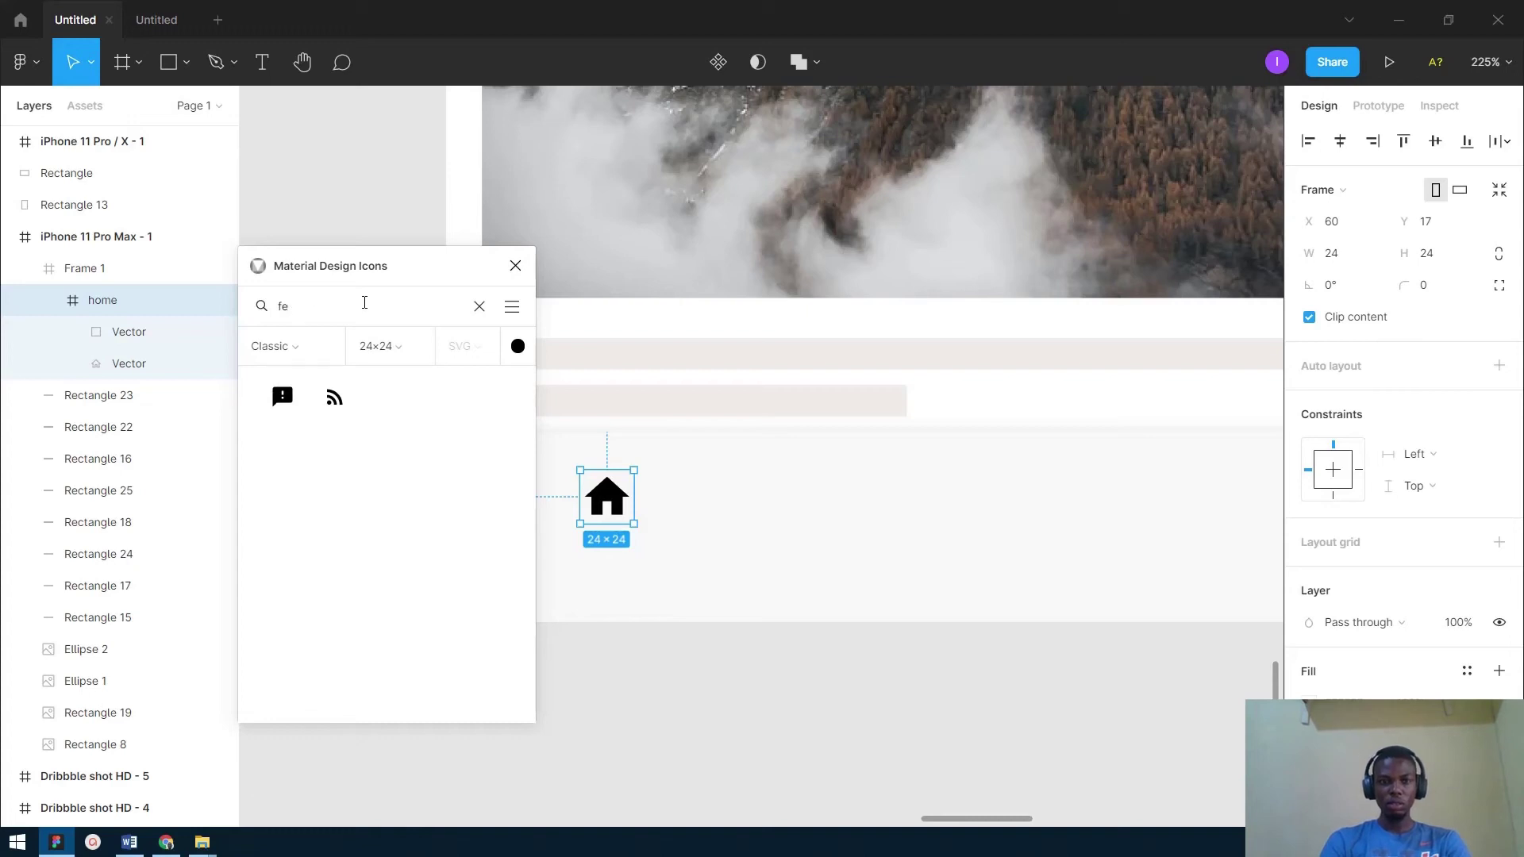
{"action": "key", "text": "BackSpace"}
{"action": "type", "text": "search"}
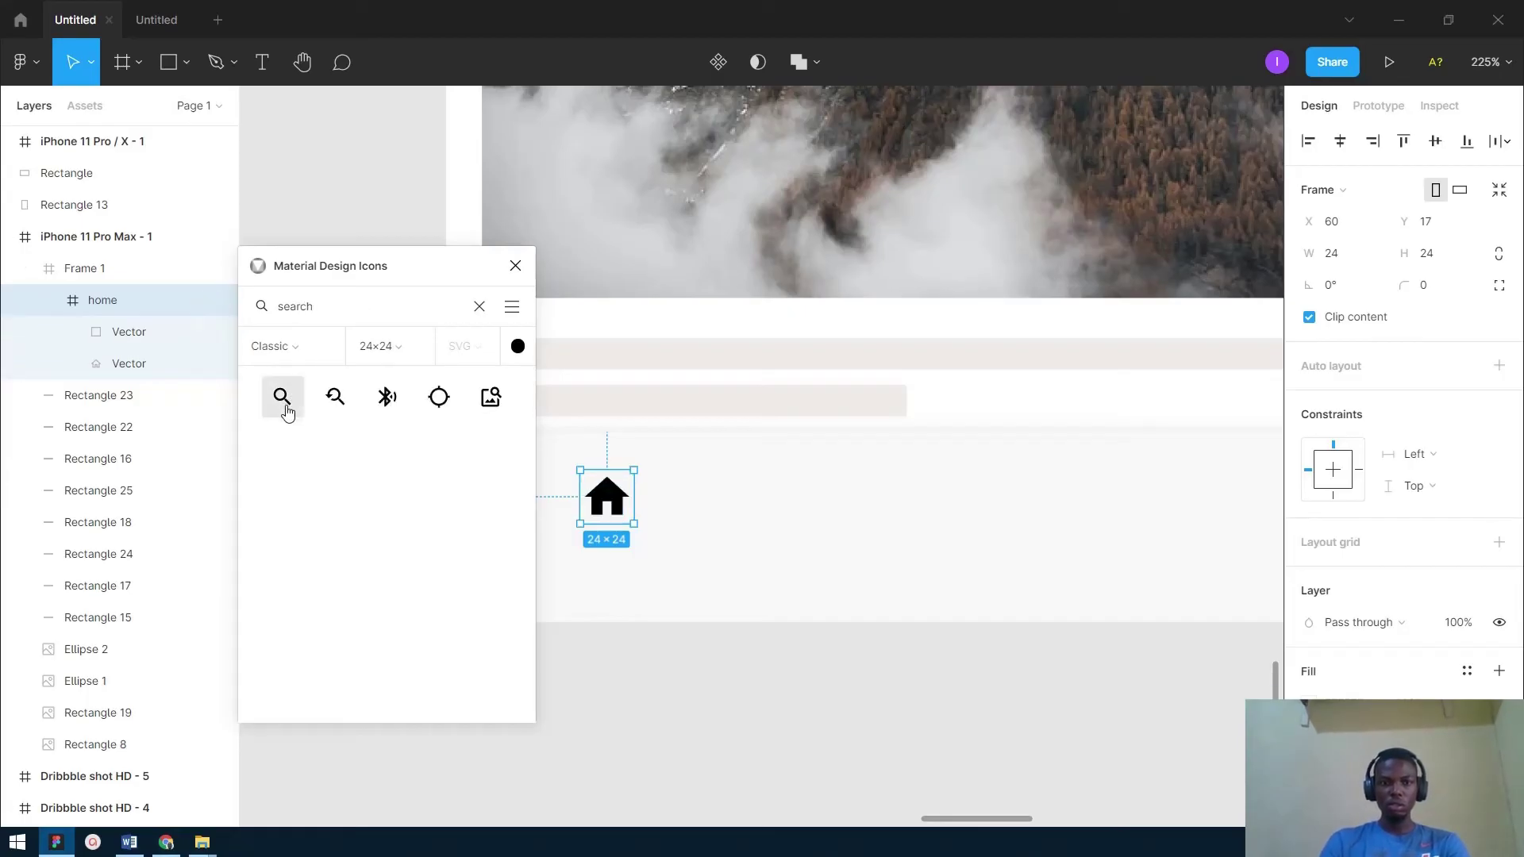
{"action": "left_click", "coordinate": [287, 412]}
{"action": "left_click_drag", "start_coordinate": [682, 634], "coordinate": [909, 569]}
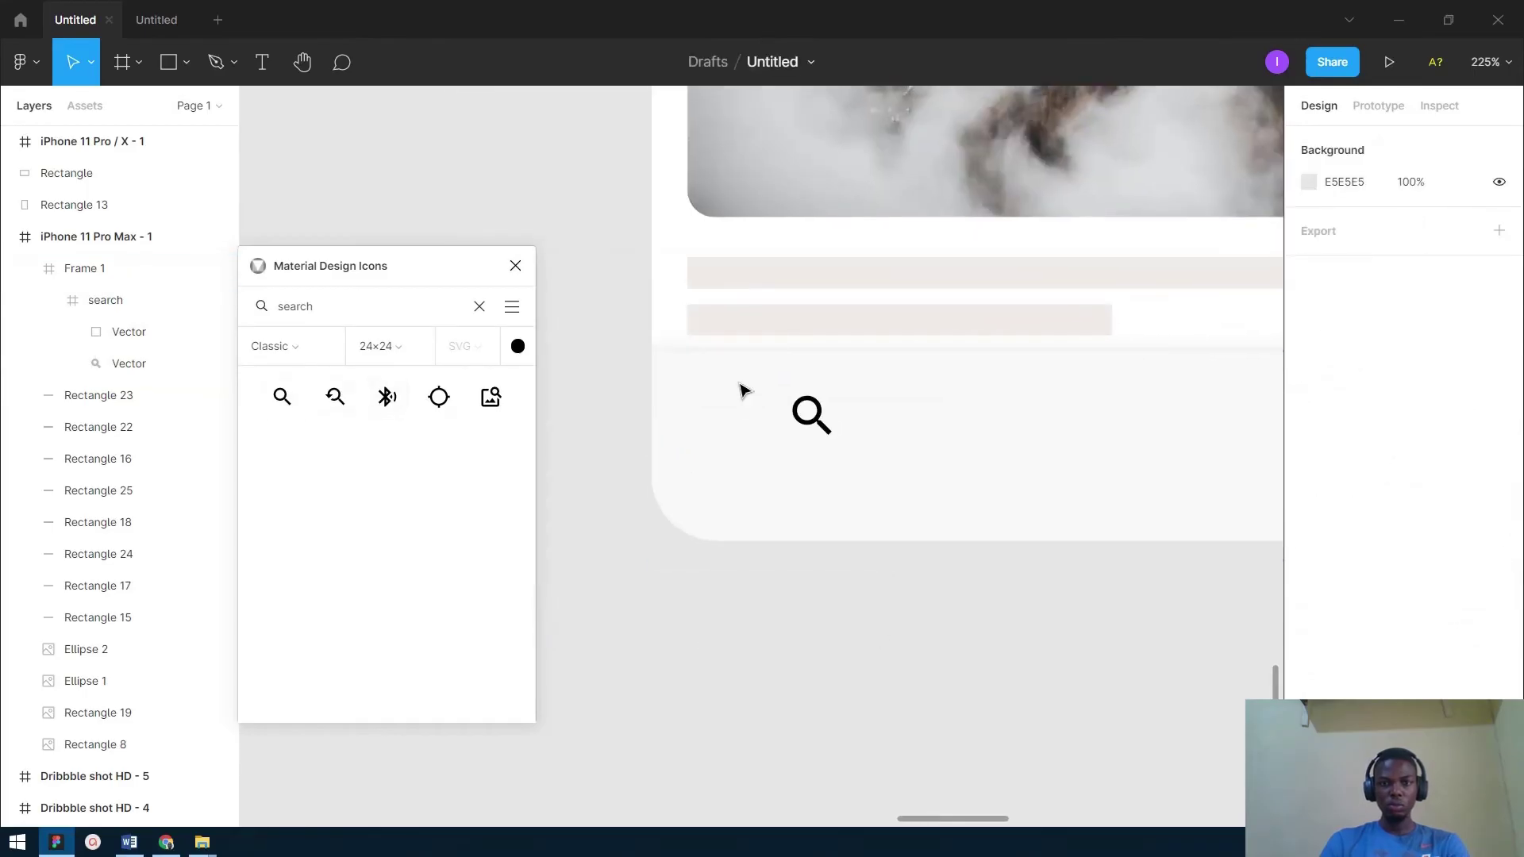
Search the plugin for "home", place the home icon on the canvas below the bottom bar, and close the plugin.
{"action": "left_click", "coordinate": [329, 312]}
{"action": "key", "text": "BackSpace"}
{"action": "key", "text": "BackSpace"}
{"action": "key", "text": "BackSpace"}
{"action": "type", "text": "home"}
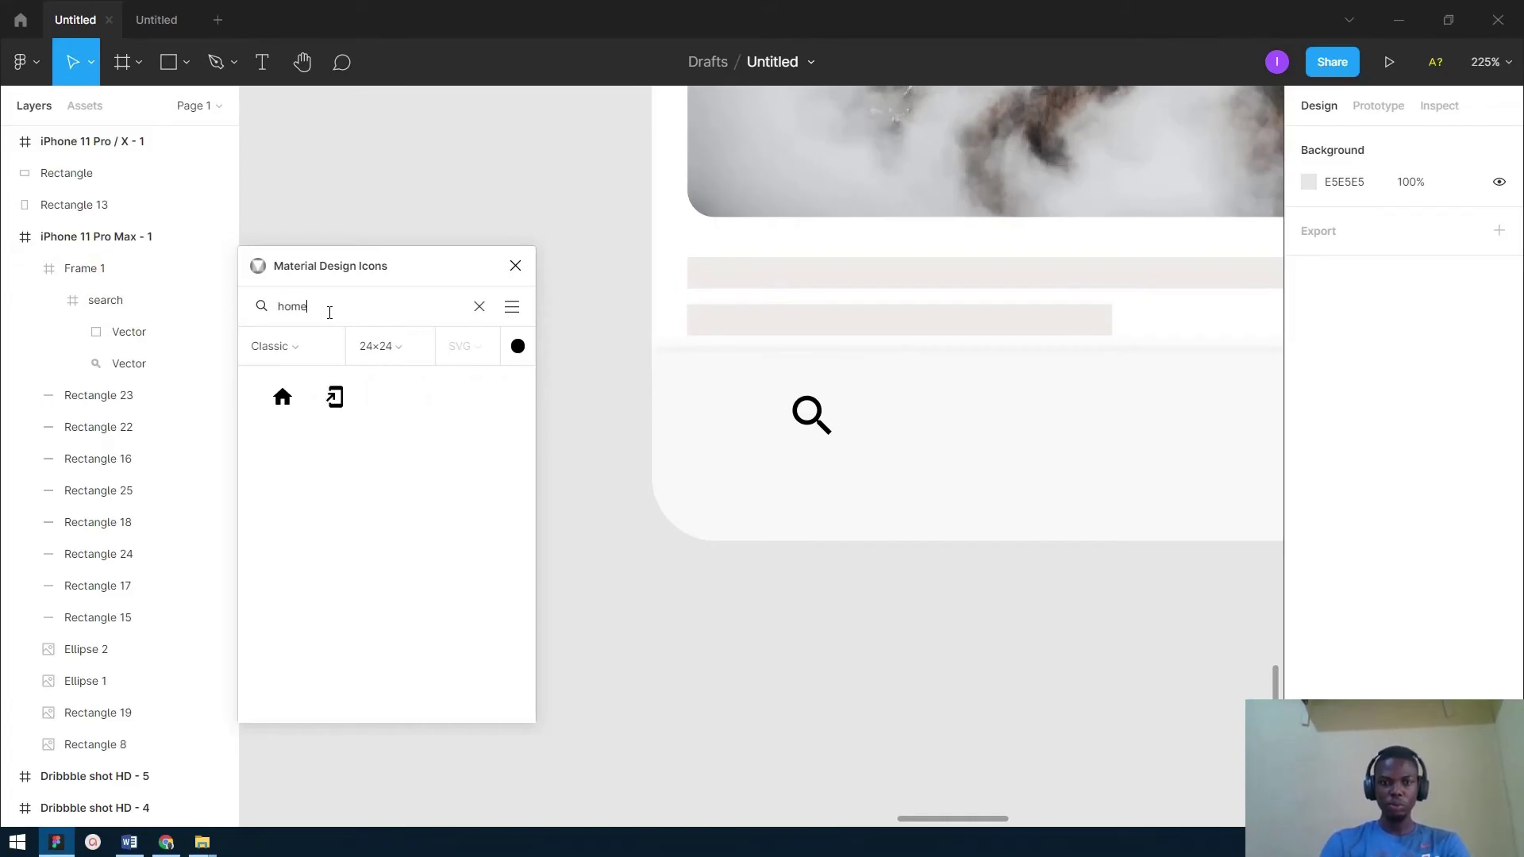
{"action": "left_click_drag", "start_coordinate": [287, 405], "coordinate": [655, 607]}
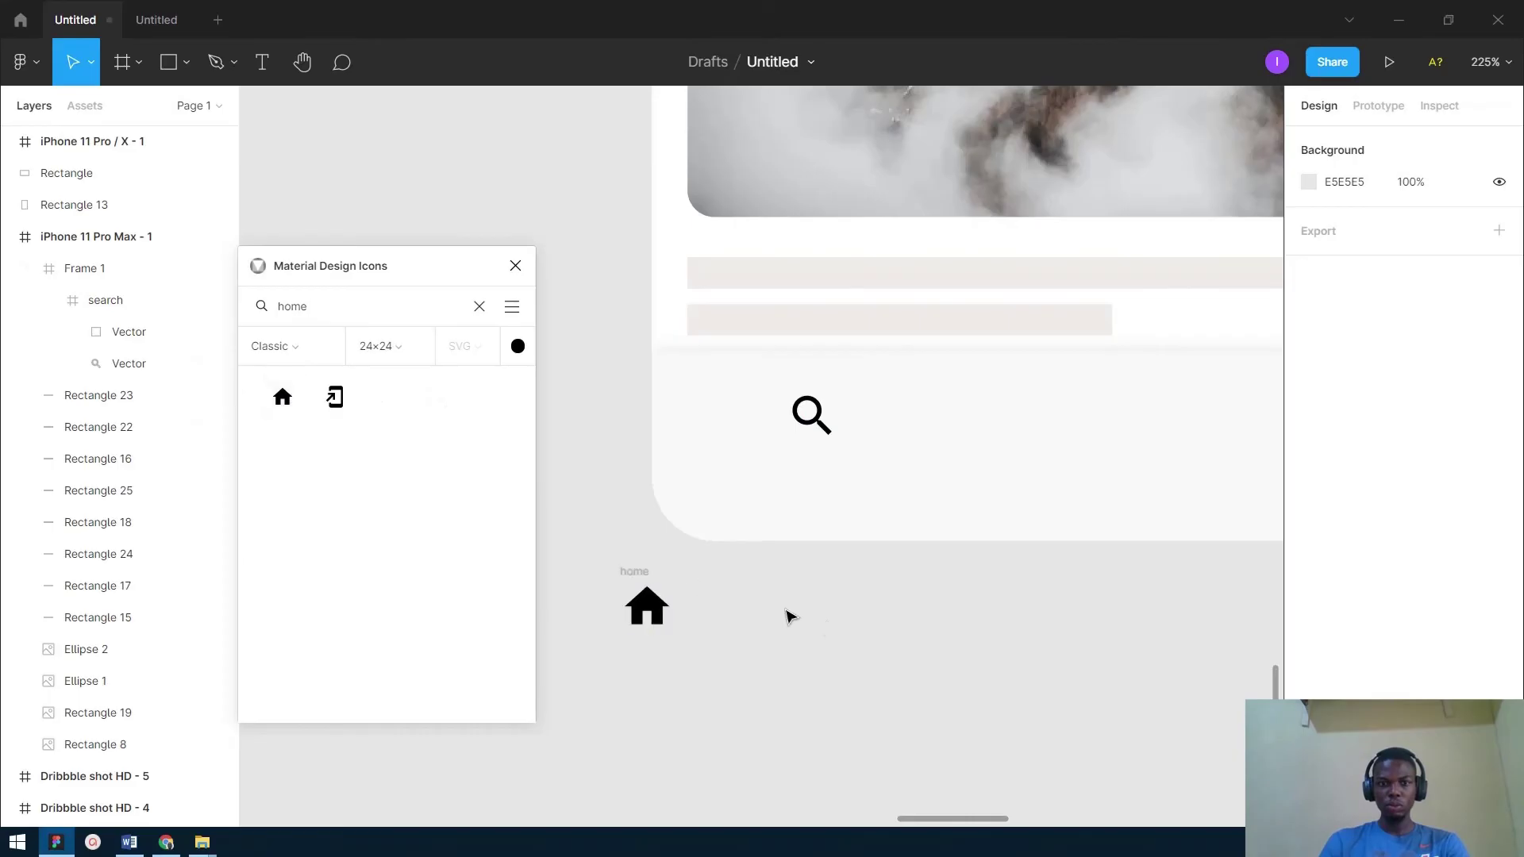
{"action": "left_click", "coordinate": [515, 266]}
Move the magnifier icon rightward to the middle of the bottom bar.
{"action": "left_click_drag", "start_coordinate": [912, 629], "coordinate": [965, 572]}
{"action": "left_click", "coordinate": [915, 371]}
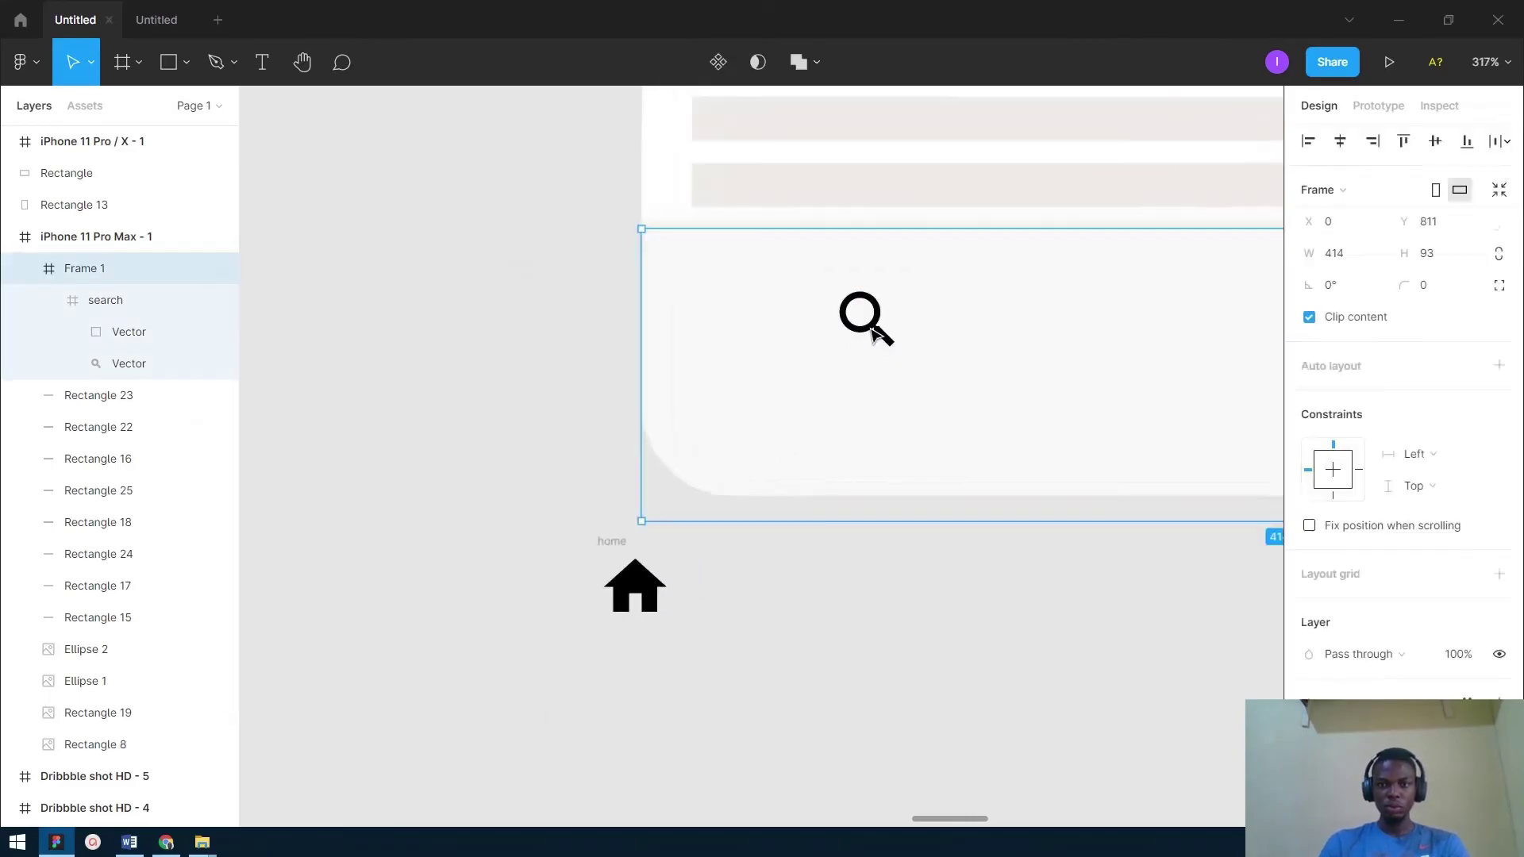
{"action": "scroll", "coordinate": [916, 370], "scroll_direction": "up", "scroll_amount": 2}
{"action": "scroll", "coordinate": [897, 394], "scroll_direction": "down", "scroll_amount": 2}
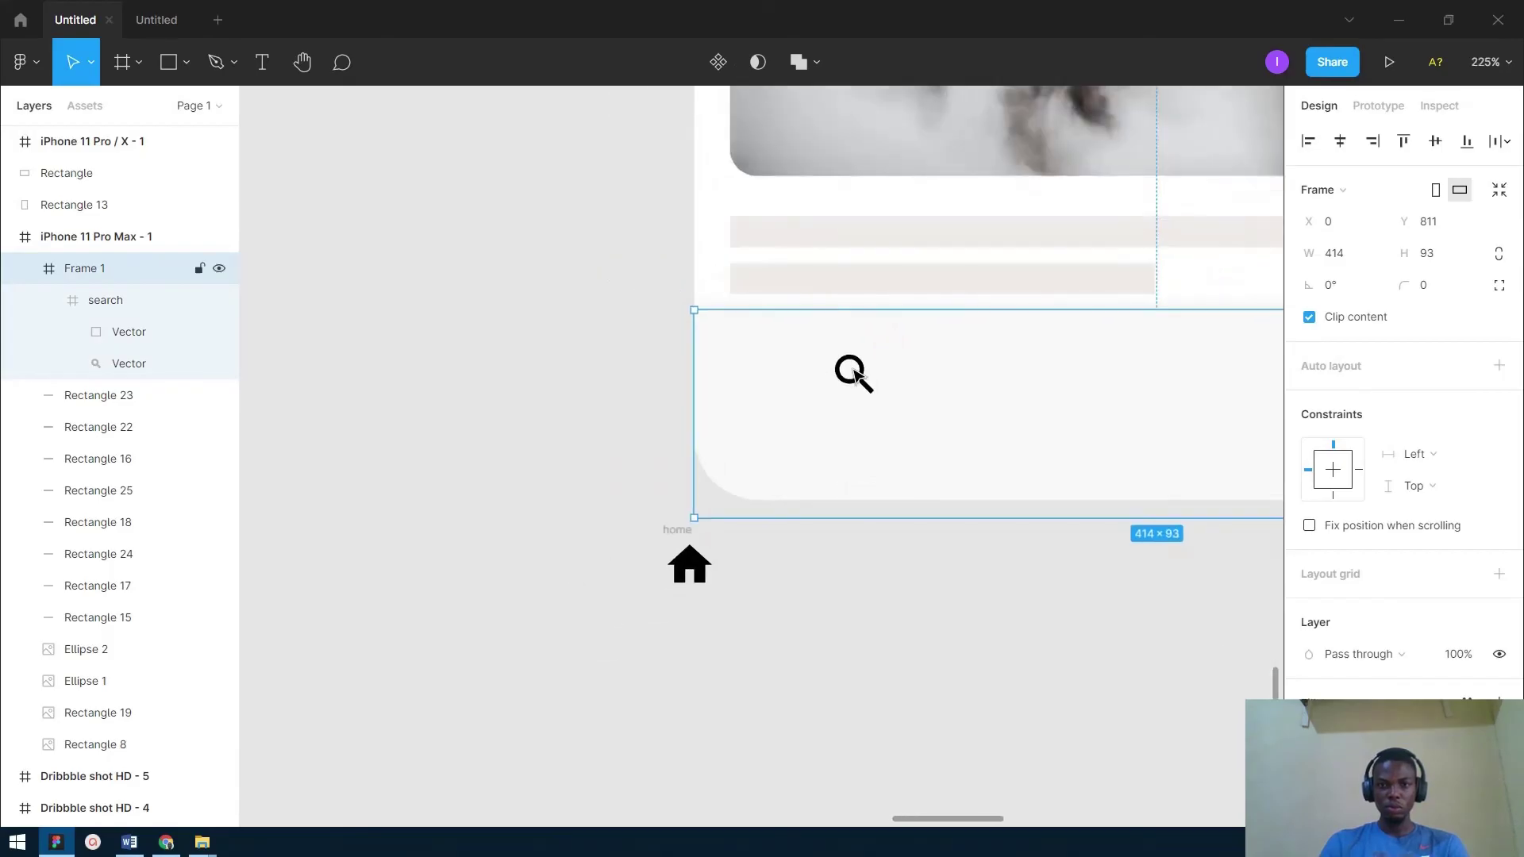
{"action": "left_click", "coordinate": [862, 384]}
{"action": "left_click_drag", "start_coordinate": [862, 383], "coordinate": [1164, 397]}
Move the whole home icon frame into the bottom bar at about X 37, Y 23, level with the magnifier icon.
{"action": "left_click", "coordinate": [707, 558]}
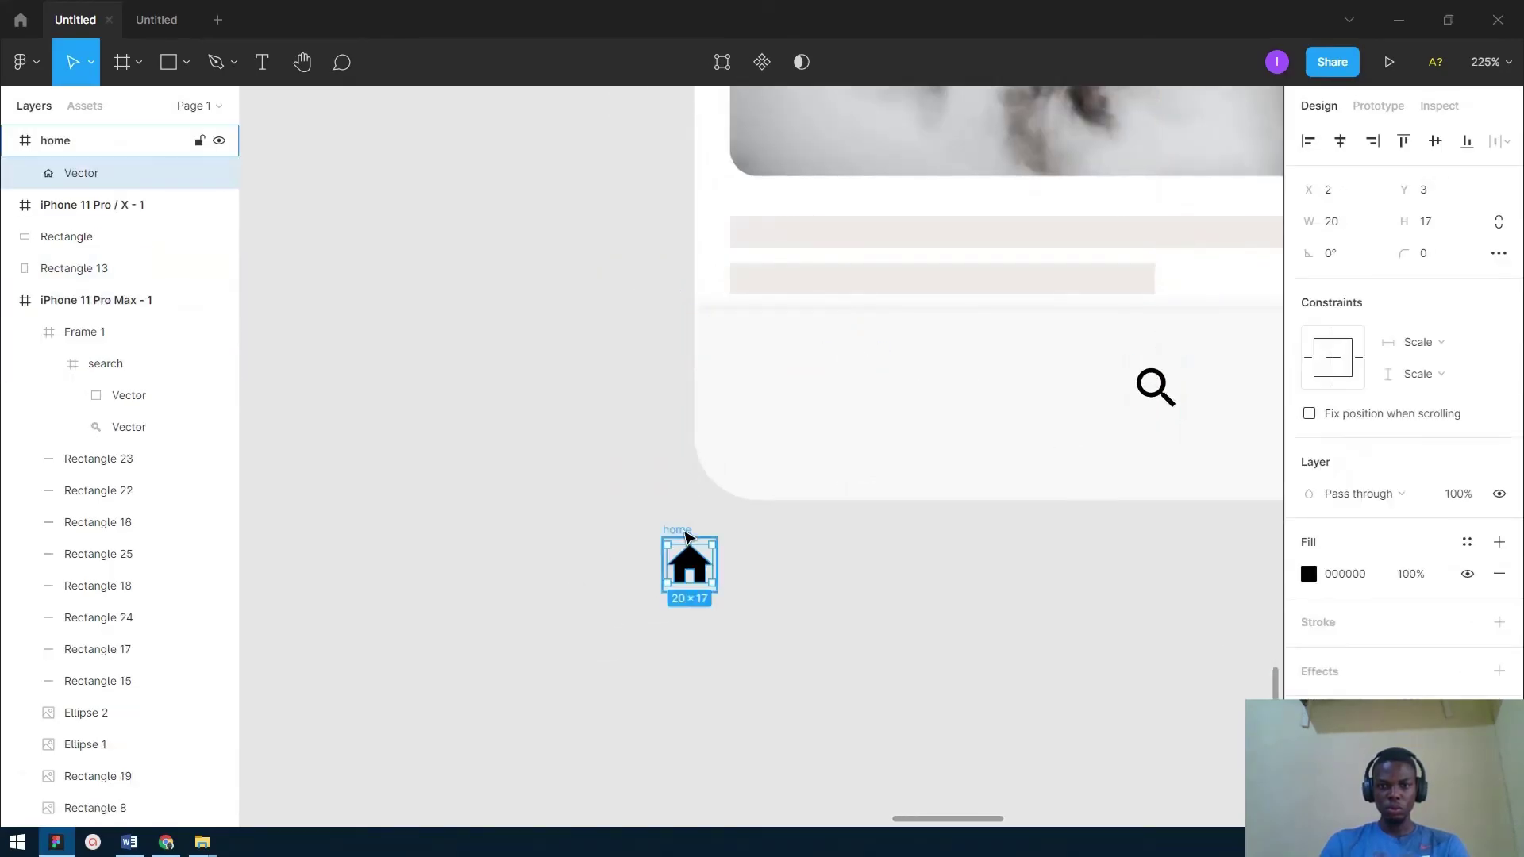
{"action": "left_click", "coordinate": [683, 530]}
{"action": "left_click_drag", "start_coordinate": [685, 532], "coordinate": [800, 356]}
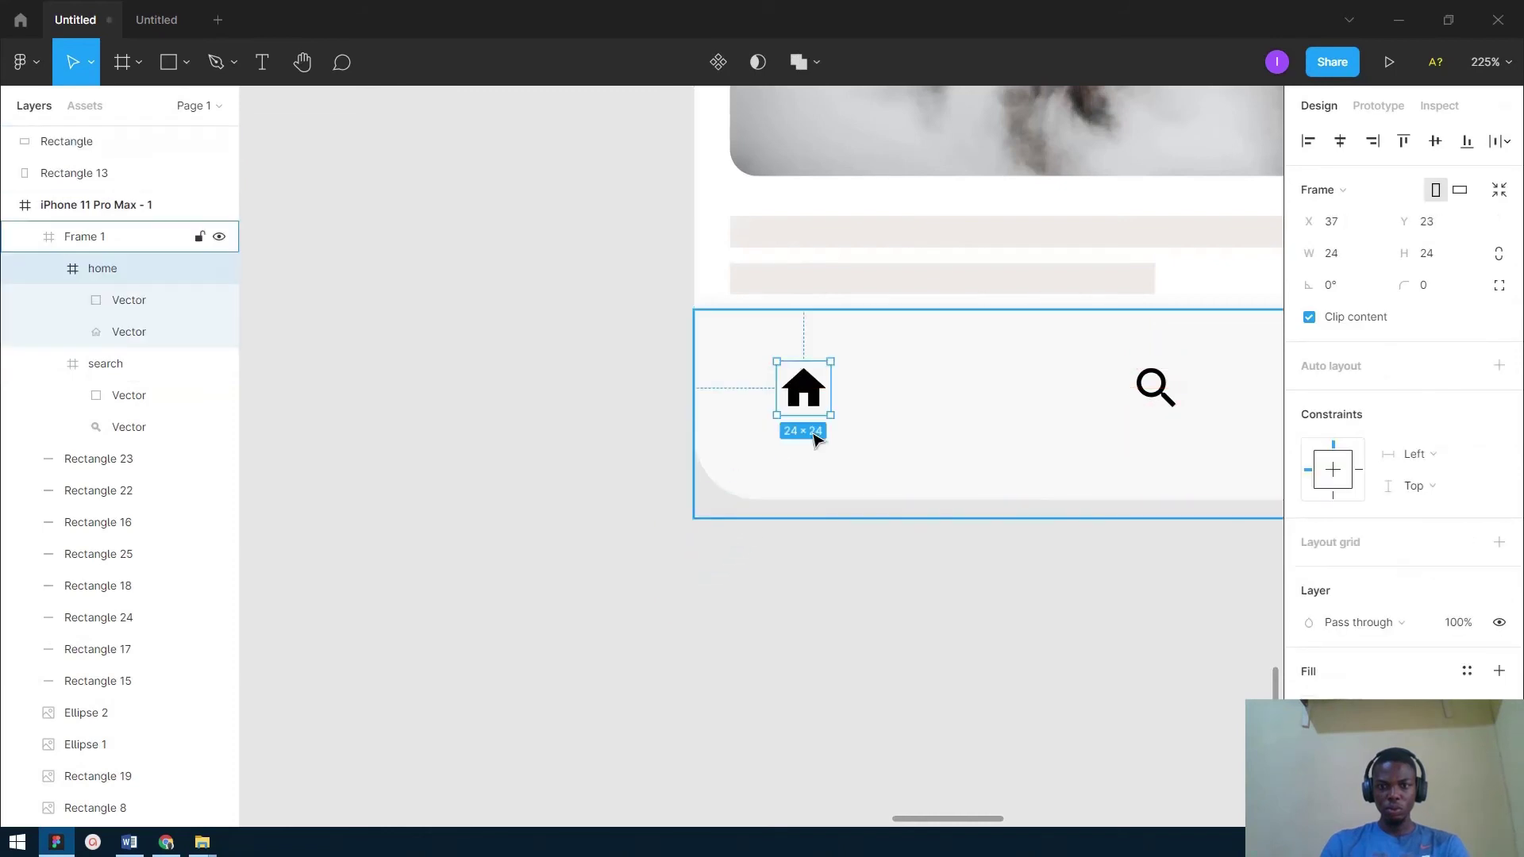
{"action": "left_click", "coordinate": [810, 568]}
Add the text label "Home" below the home icon in the bottom bar.
{"action": "scroll", "coordinate": [790, 492], "scroll_direction": "up", "scroll_amount": 2}
{"action": "scroll", "coordinate": [789, 492], "scroll_direction": "up", "scroll_amount": 2}
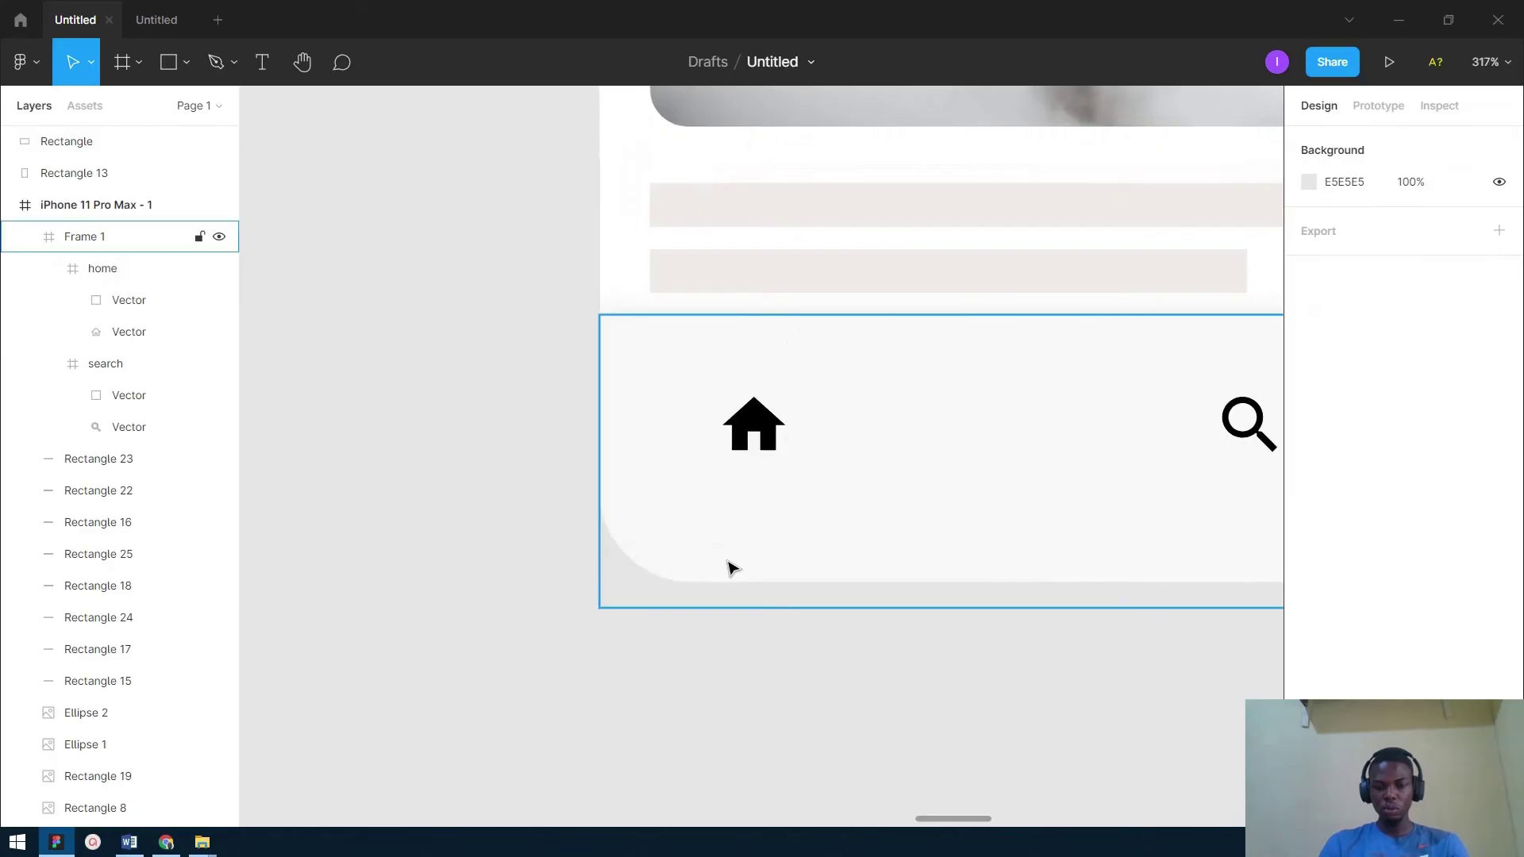
{"action": "key", "text": "t"}
{"action": "left_click", "coordinate": [714, 483]}
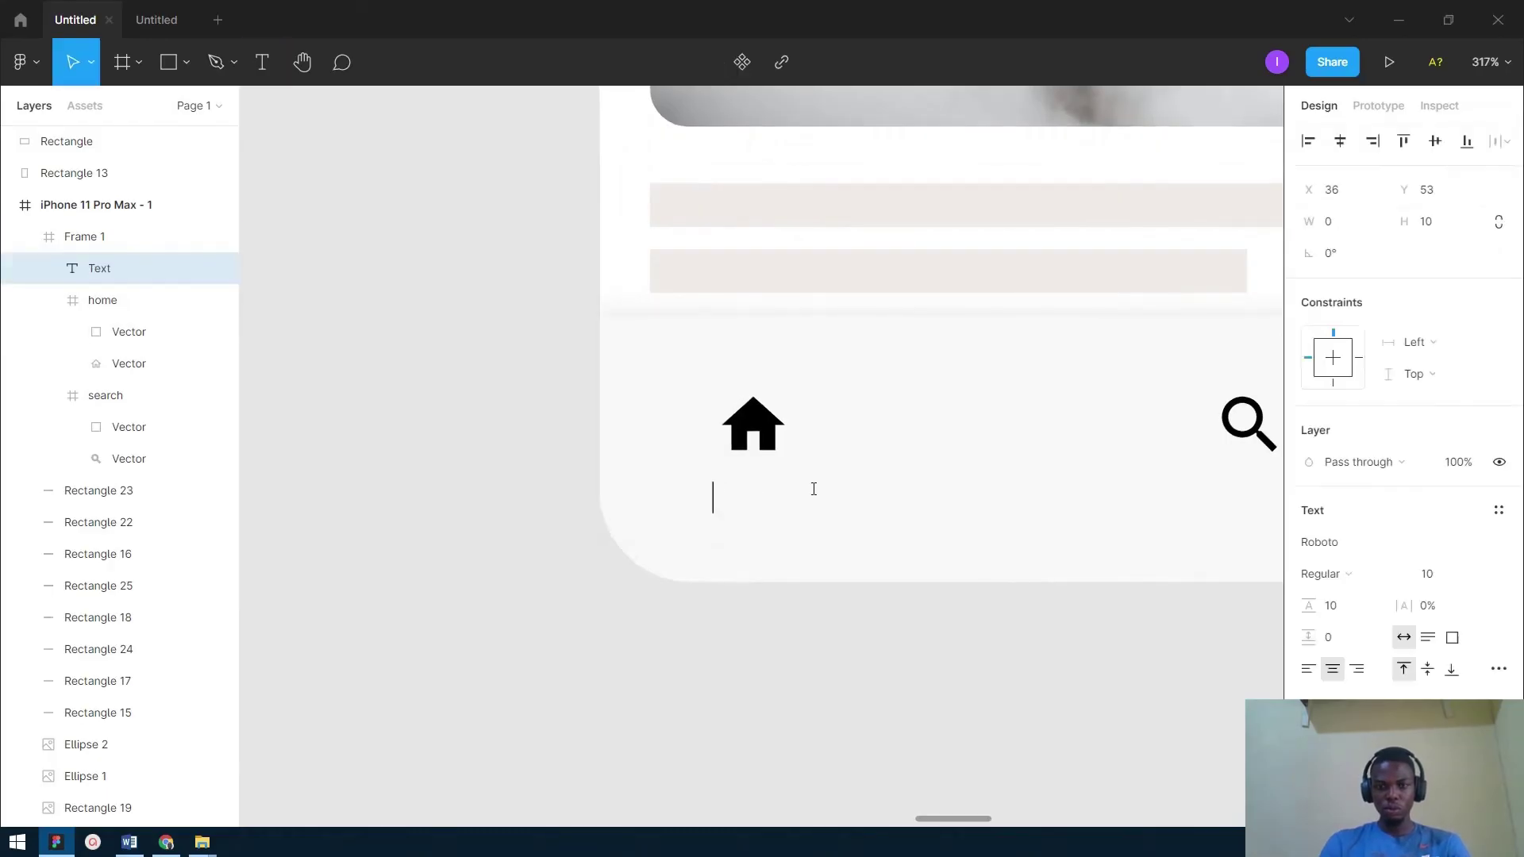
{"action": "type", "text": "H"}
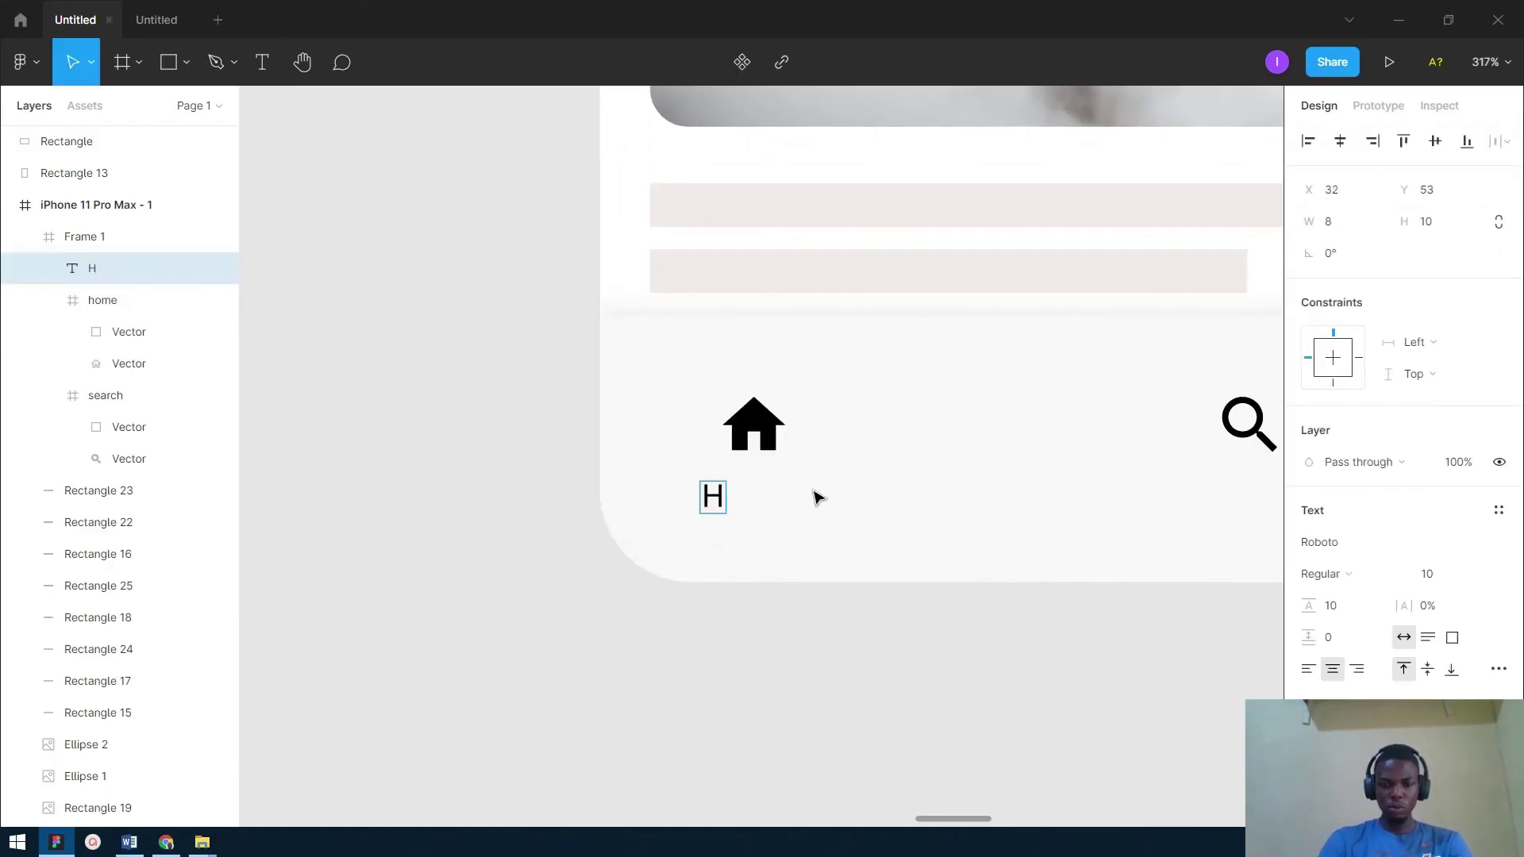
{"action": "type", "text": "omw"}
{"action": "key", "text": "BackSpace"}
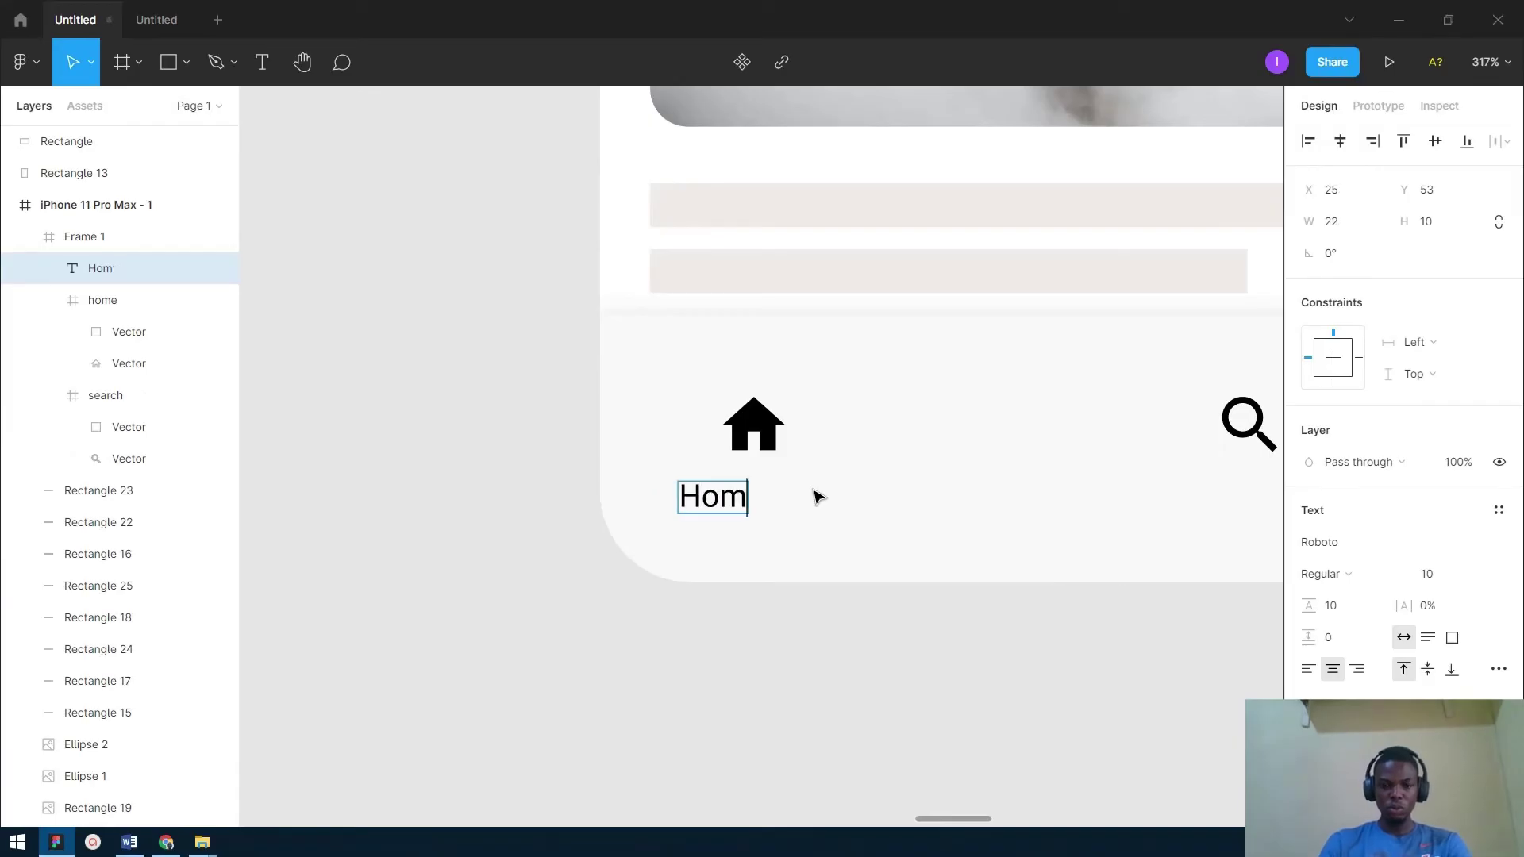
{"action": "type", "text": "e"}
{"action": "key", "text": "Escape"}
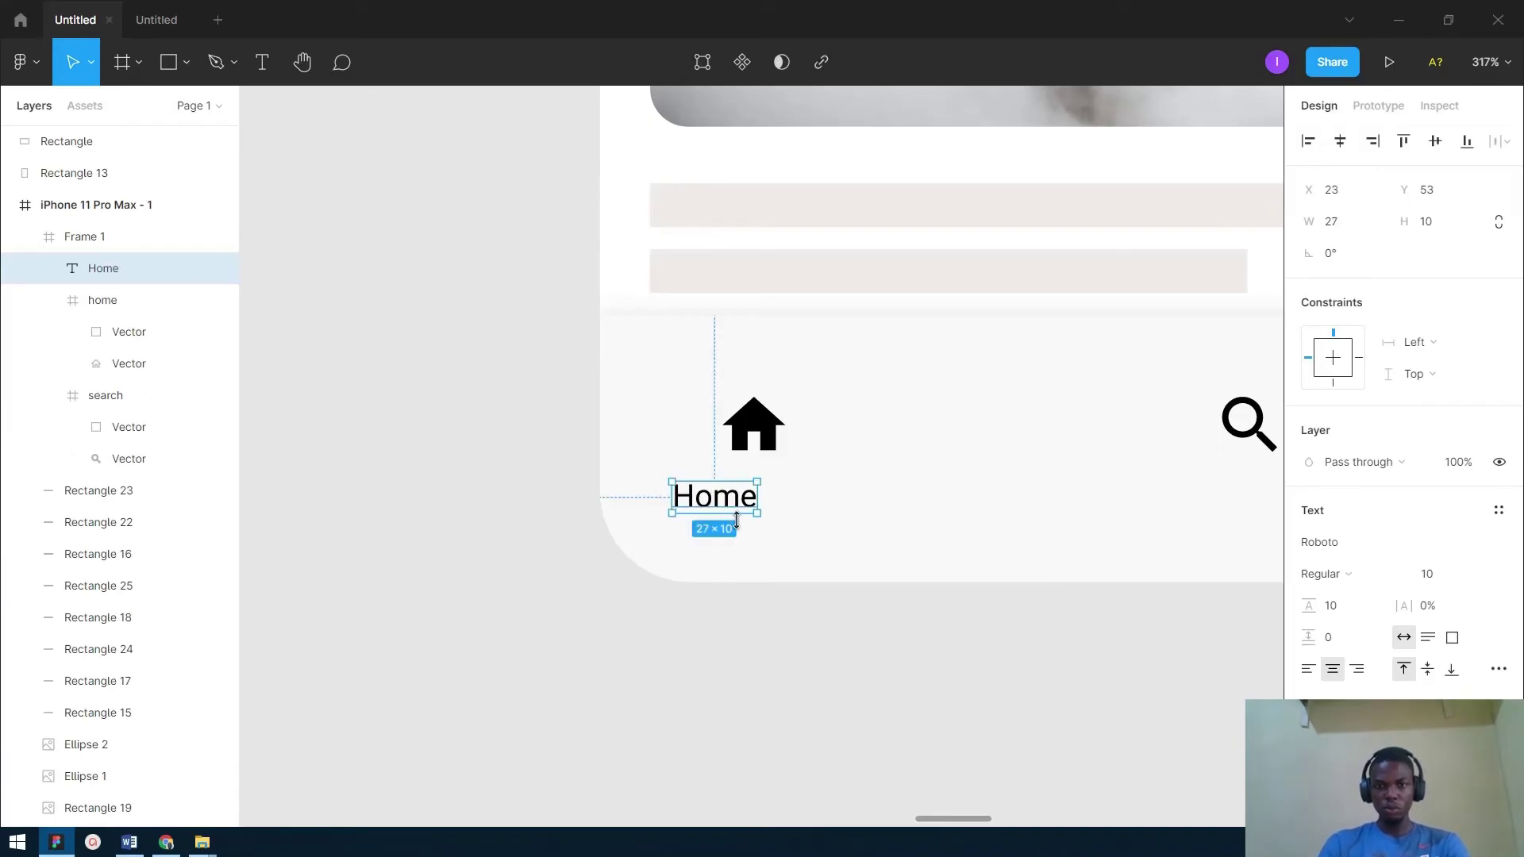
Move the "Home" label to X 37, Y 50 directly below the home icon and align the icon and label on their horizontal centres.
{"action": "left_click", "coordinate": [775, 715]}
{"action": "scroll", "coordinate": [670, 691], "scroll_direction": "up", "scroll_amount": 2}
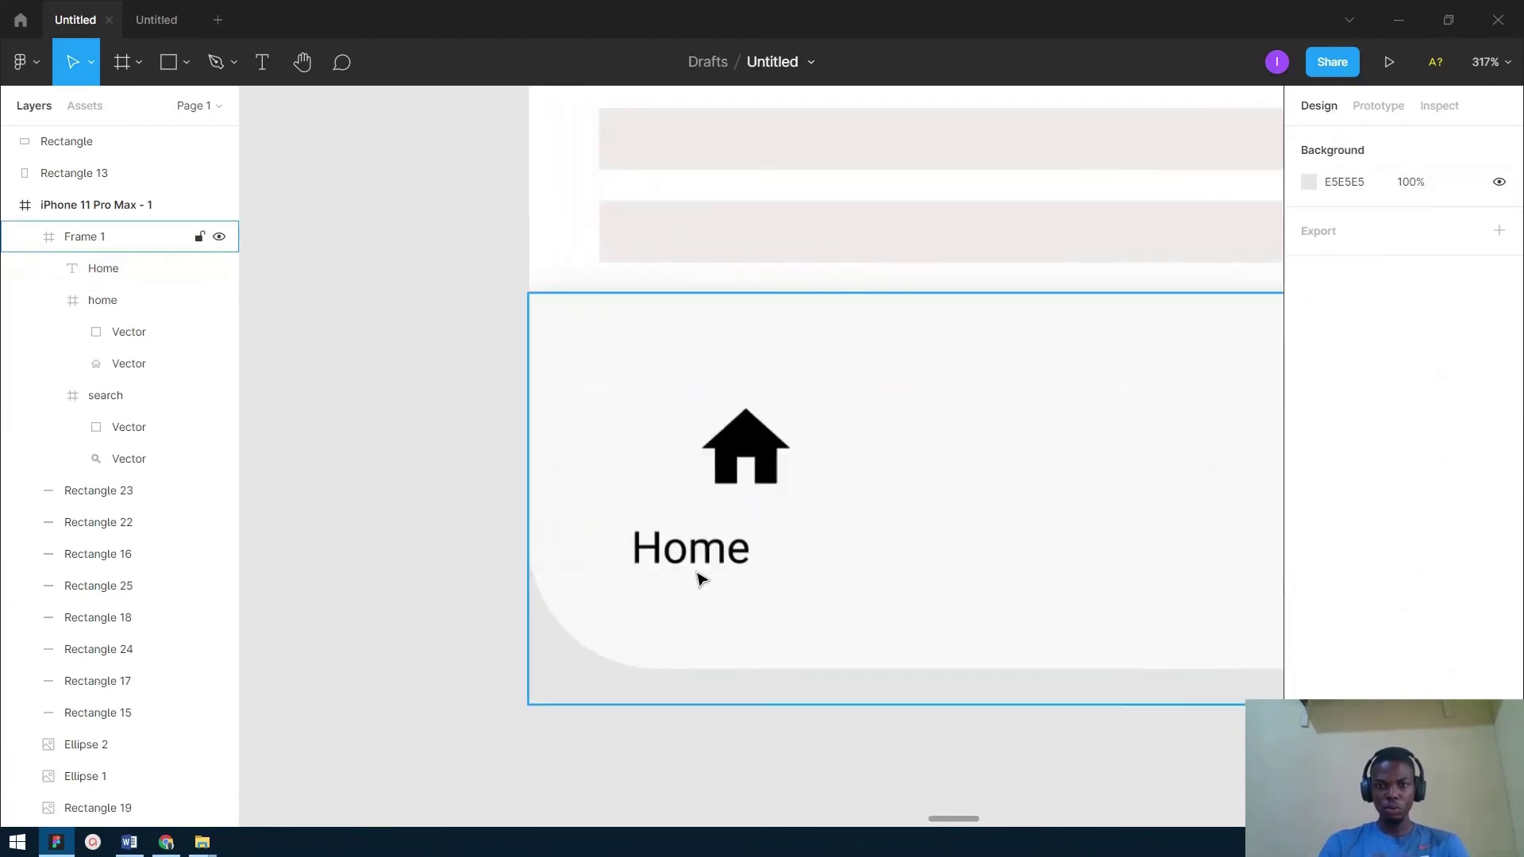
{"action": "left_click", "coordinate": [692, 549]}
{"action": "left_click_drag", "start_coordinate": [717, 561], "coordinate": [777, 549]}
{"action": "left_click", "coordinate": [758, 444], "text": "shift"}
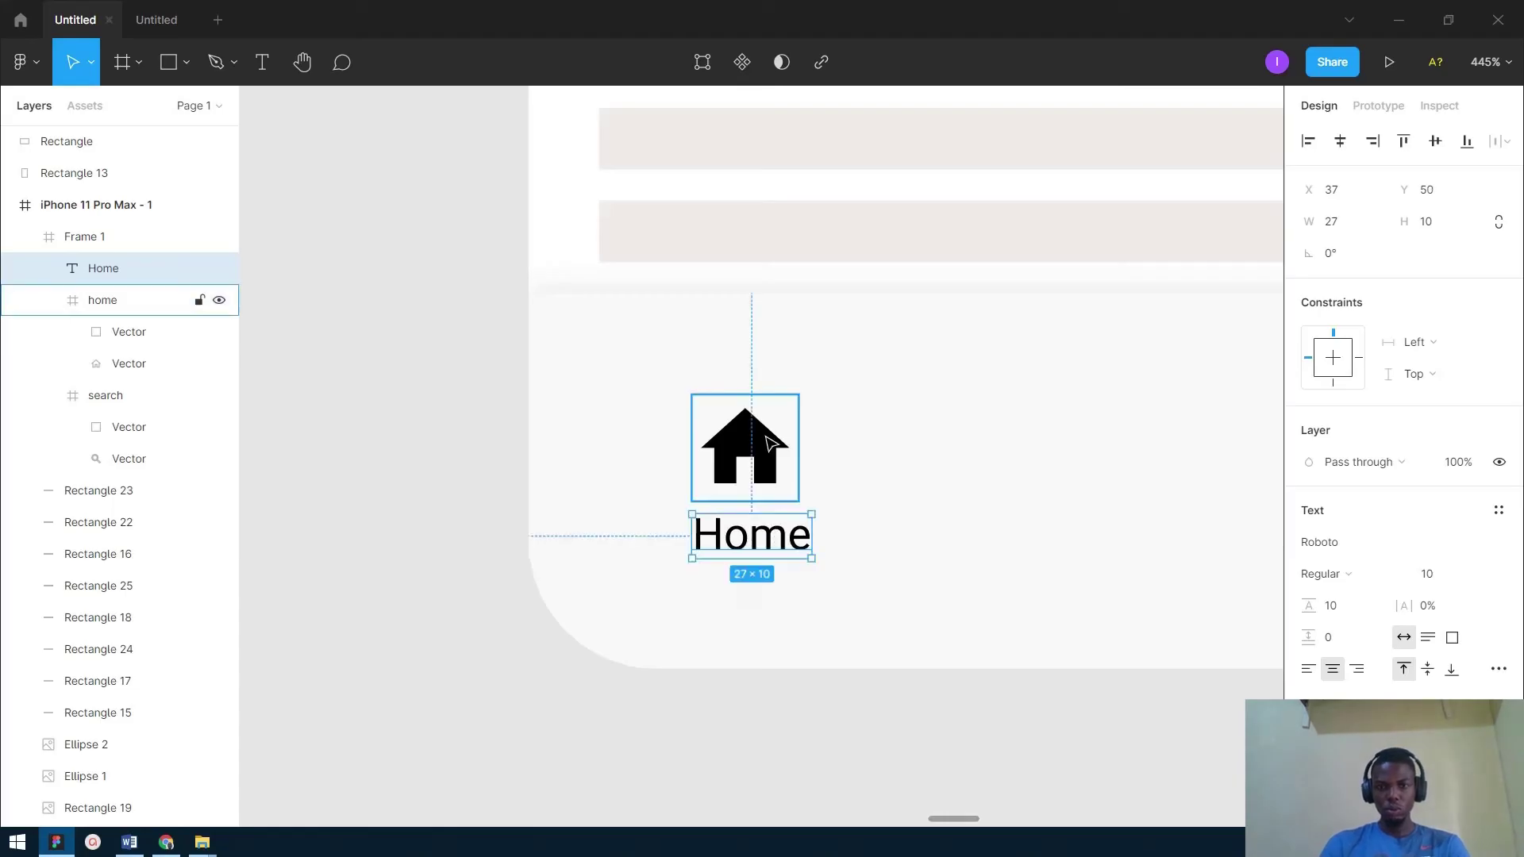
{"action": "left_click", "coordinate": [1334, 148]}
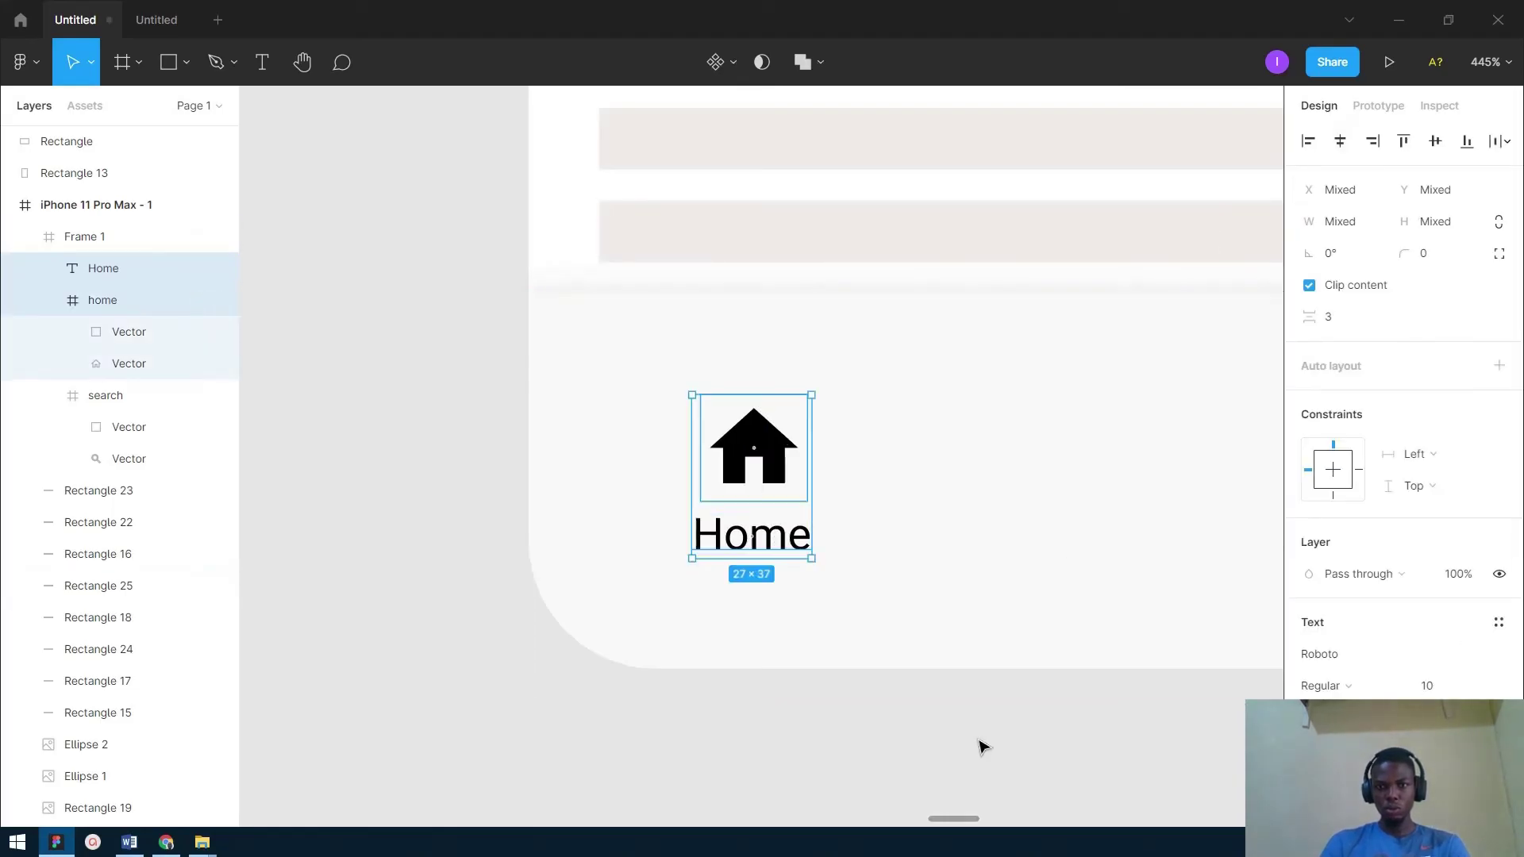
{"action": "left_click", "coordinate": [990, 773]}
Move the home icon and its "Home" label together slightly upward in the bottom bar.
{"action": "scroll", "coordinate": [735, 643], "scroll_direction": "down", "scroll_amount": 3}
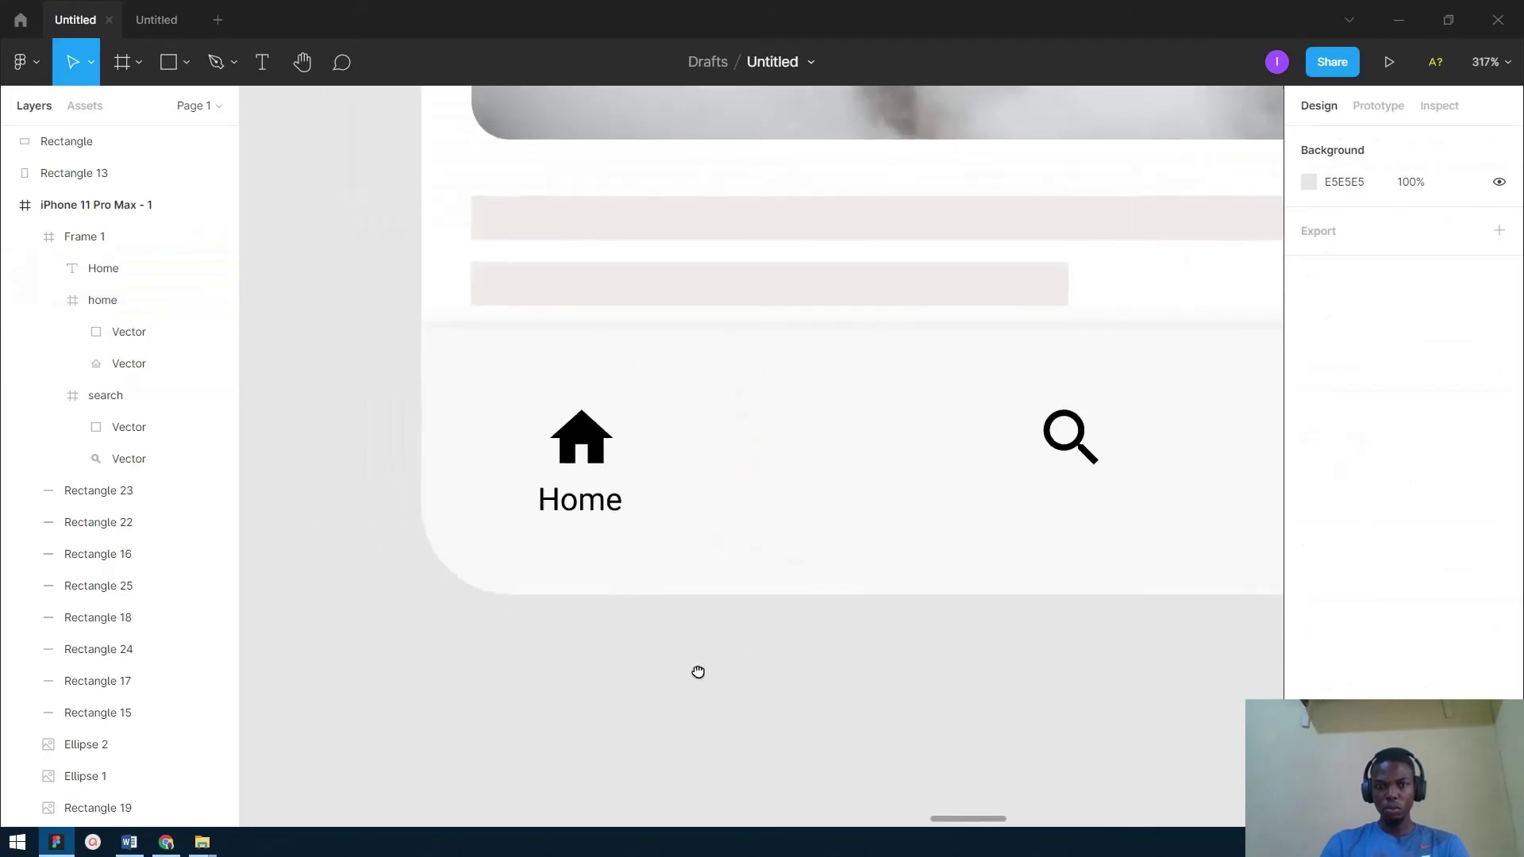
{"action": "scroll", "coordinate": [738, 643], "scroll_direction": "right", "scroll_amount": 3}
{"action": "scroll", "coordinate": [775, 620], "scroll_direction": "down", "scroll_amount": 4}
{"action": "left_click_drag", "start_coordinate": [844, 640], "coordinate": [725, 706]}
{"action": "scroll", "coordinate": [725, 706], "scroll_direction": "down", "scroll_amount": 5}
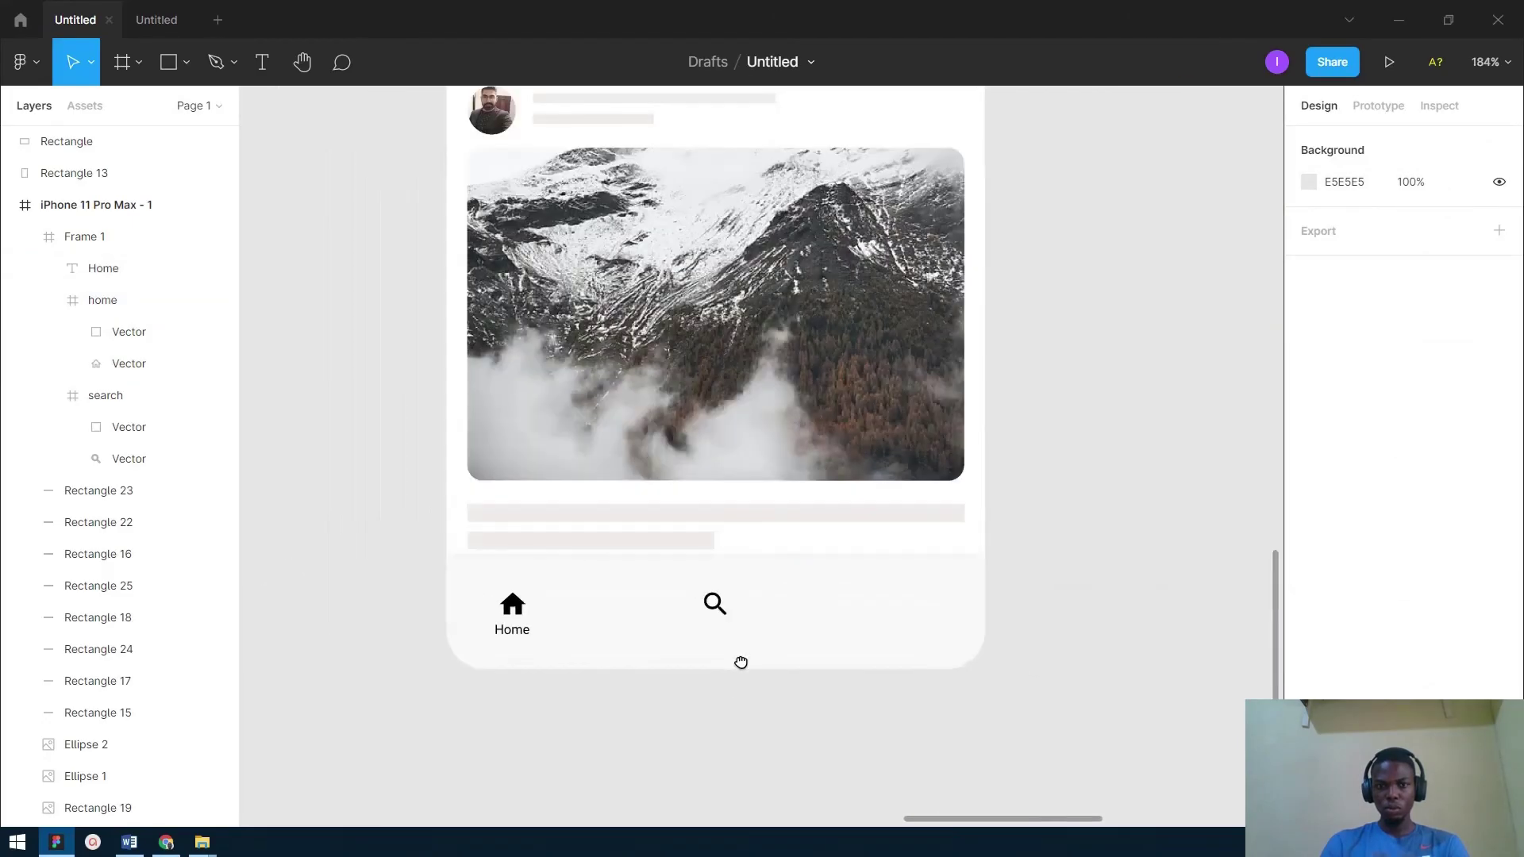
{"action": "scroll", "coordinate": [585, 554], "scroll_direction": "up", "scroll_amount": 5}
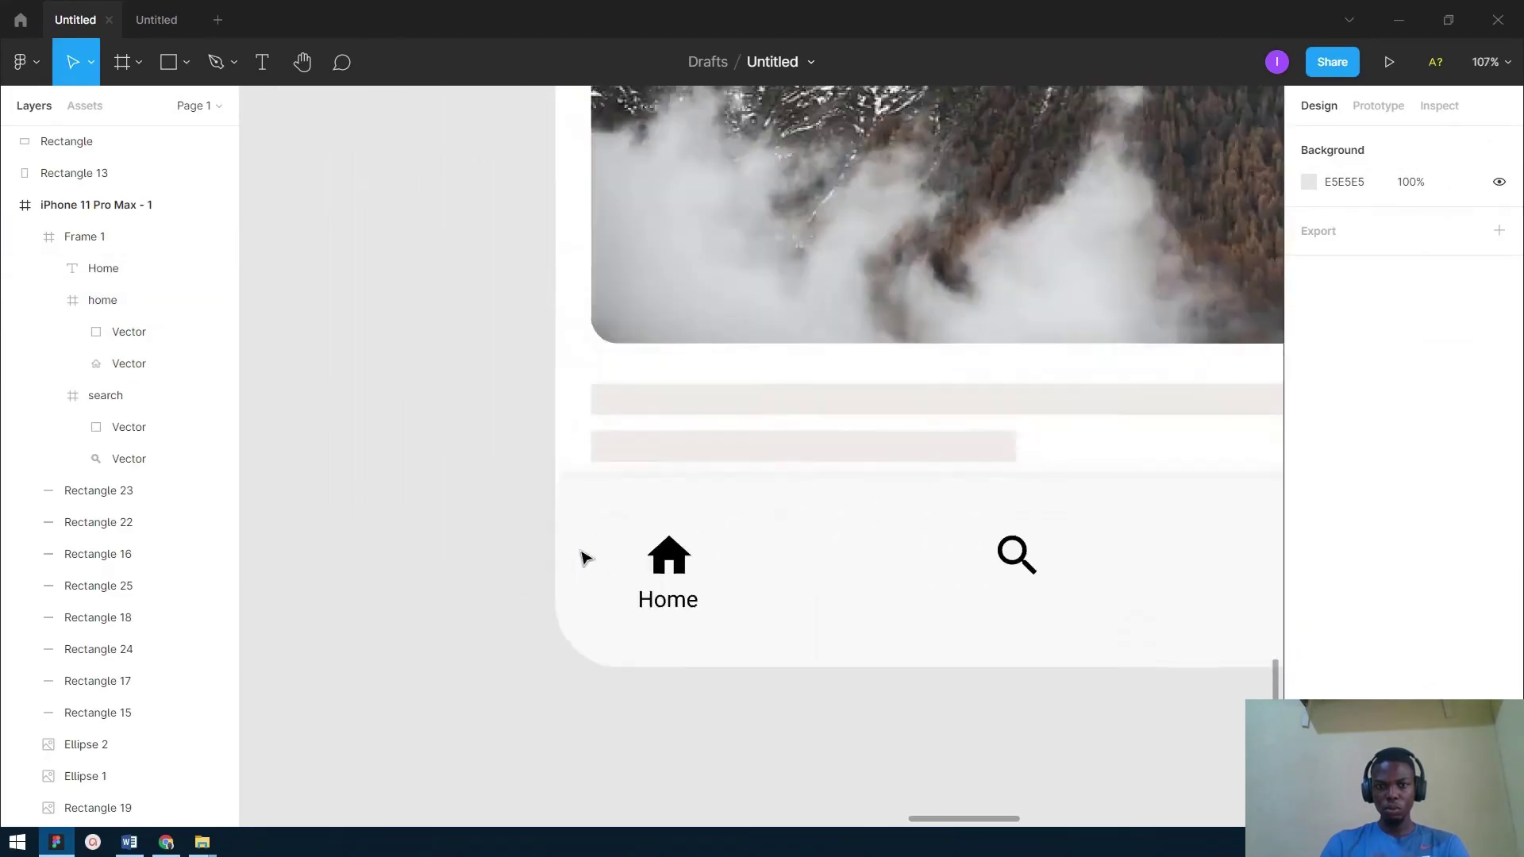
{"action": "double_click", "coordinate": [690, 560]}
{"action": "left_click", "coordinate": [689, 615], "text": "shift"}
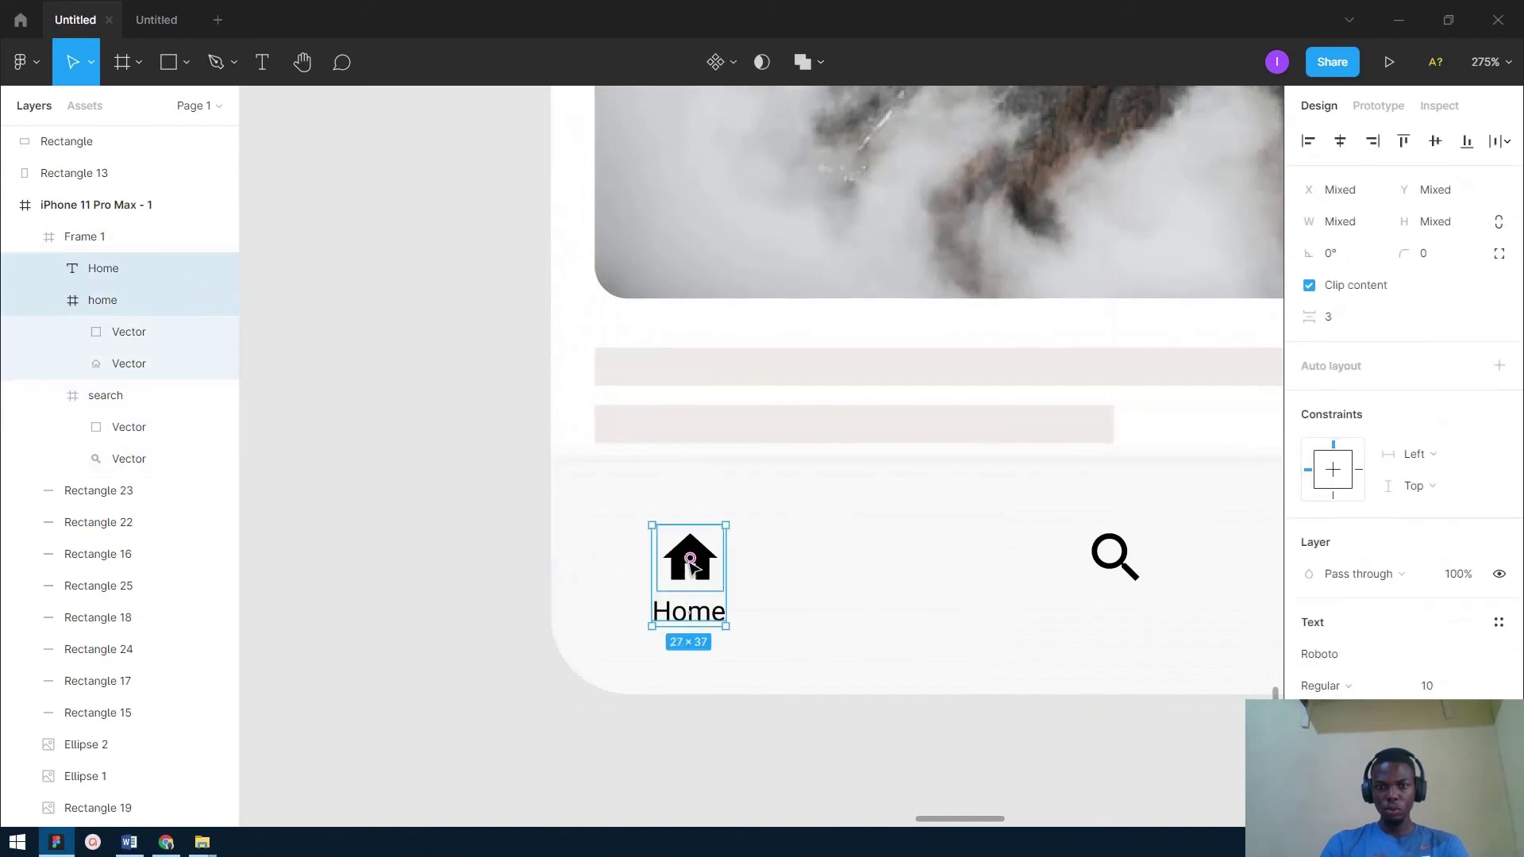
{"action": "left_click", "coordinate": [790, 726]}
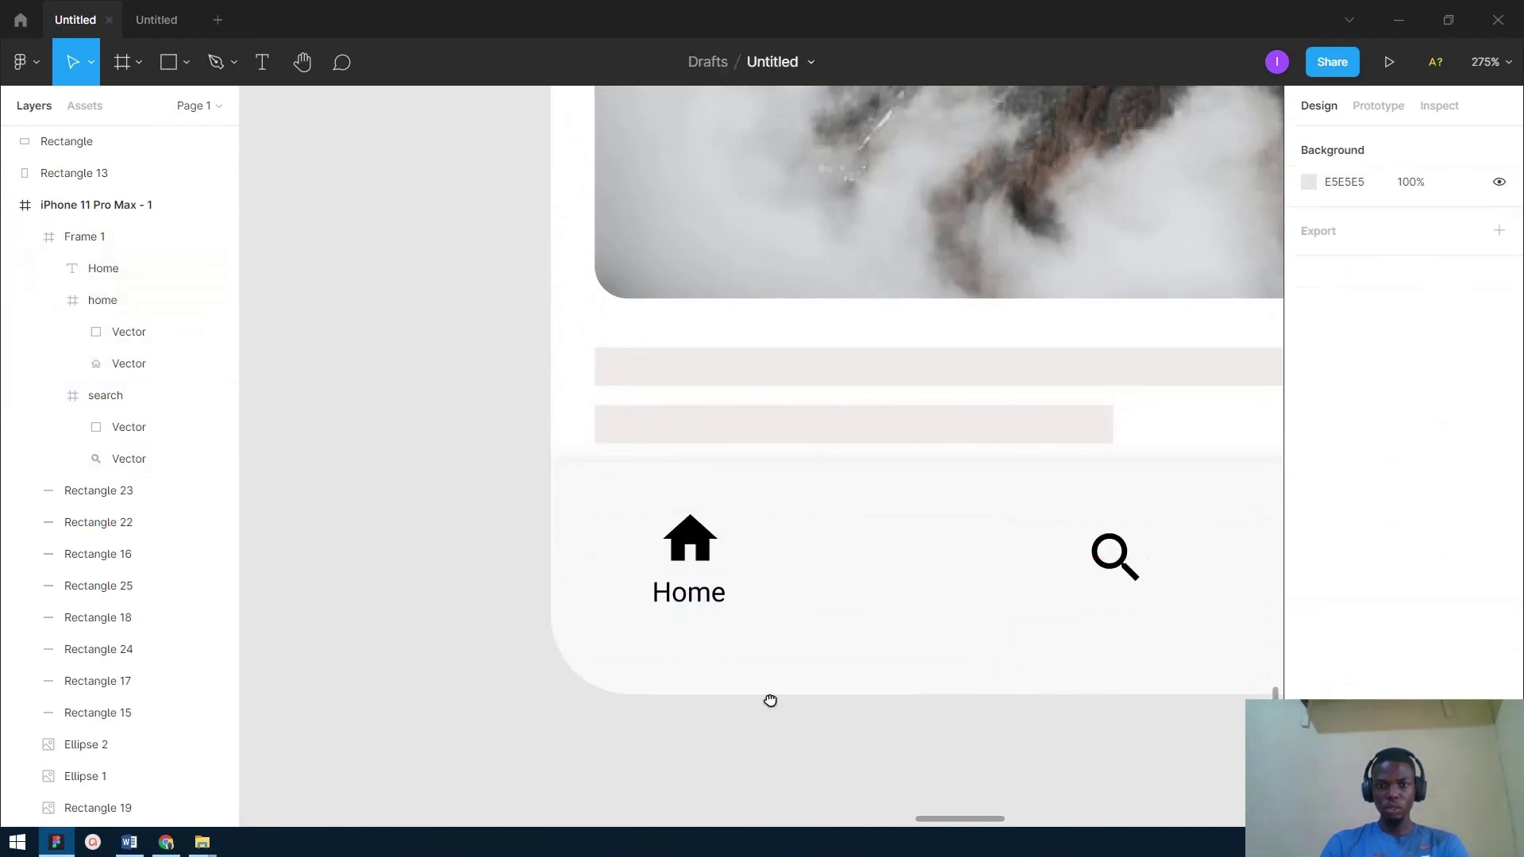
{"action": "scroll", "coordinate": [725, 640], "scroll_direction": "down", "scroll_amount": 2}
{"action": "scroll", "coordinate": [730, 649], "scroll_direction": "down", "scroll_amount": 2}
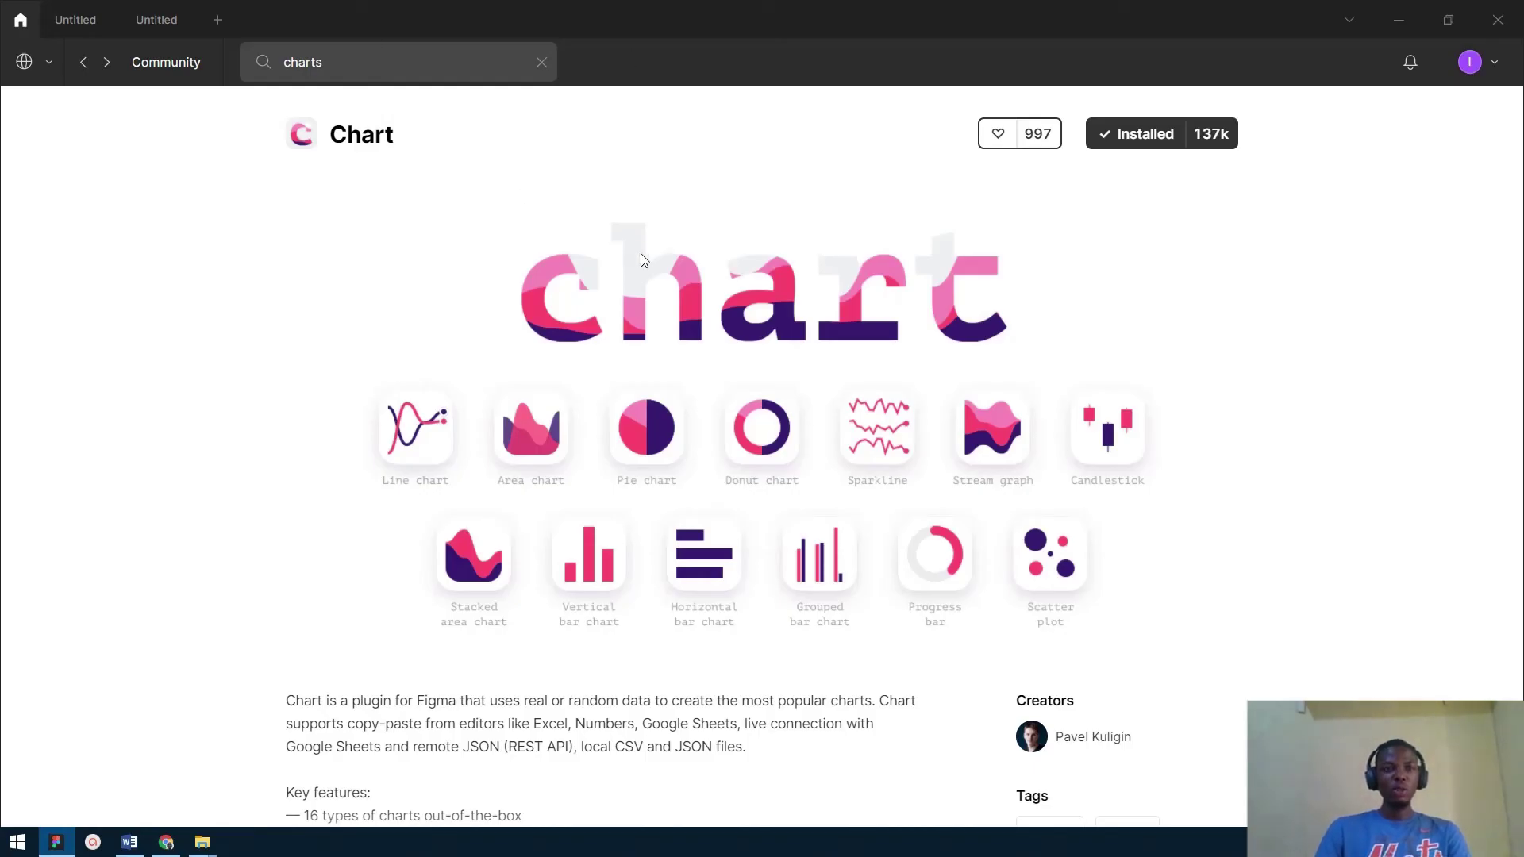
Return to the first Untitled design file and start the Chart plugin's Create chart command on the grey rectangle above the button.
{"action": "left_click", "coordinate": [73, 22]}
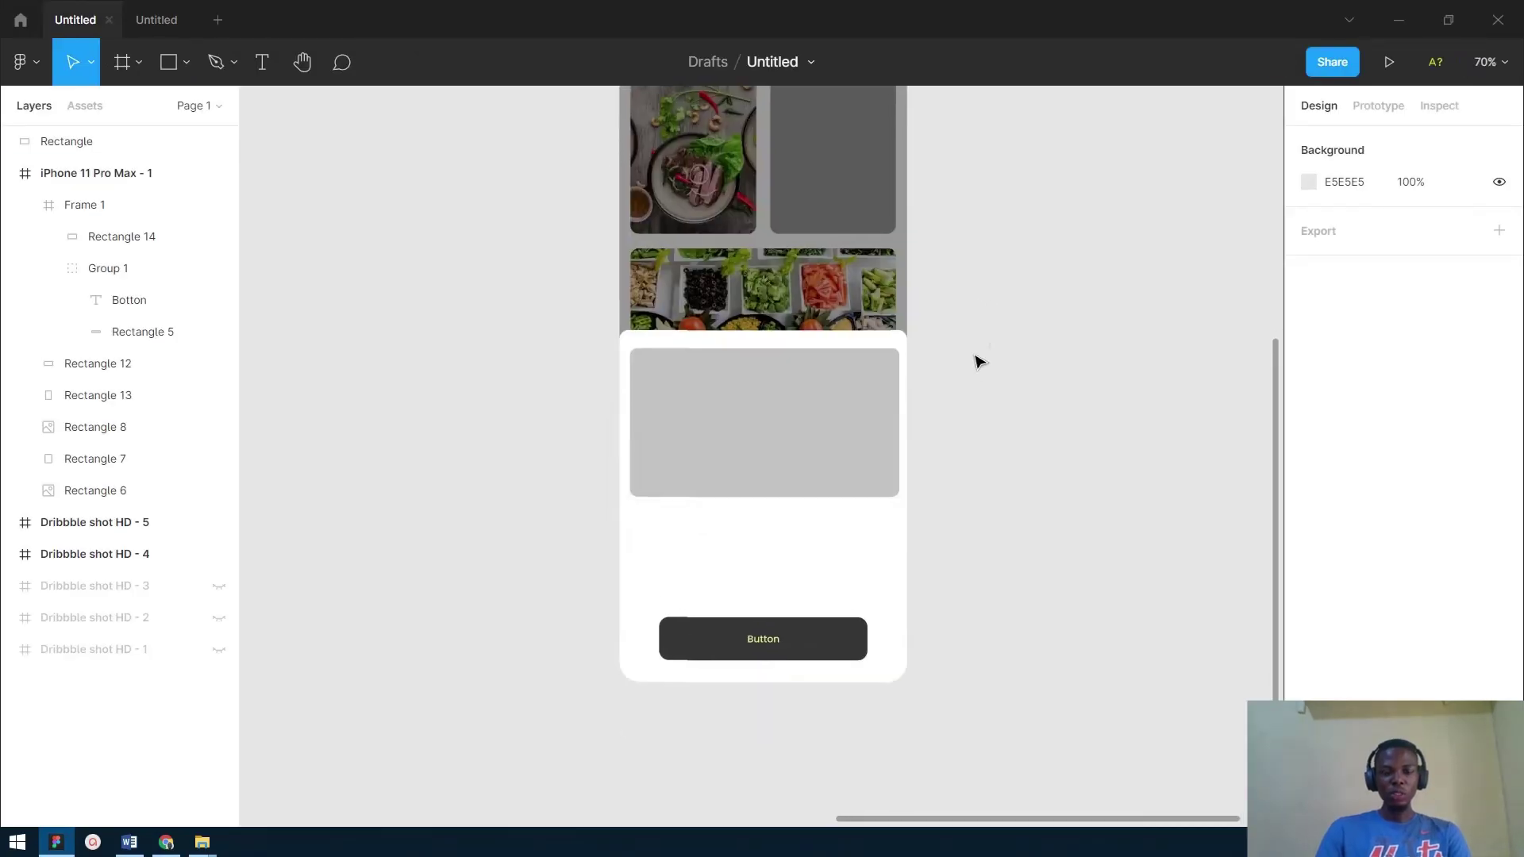
{"action": "scroll", "coordinate": [970, 419], "scroll_direction": "up", "scroll_amount": 5}
{"action": "scroll", "coordinate": [1055, 360], "scroll_direction": "left", "scroll_amount": 3}
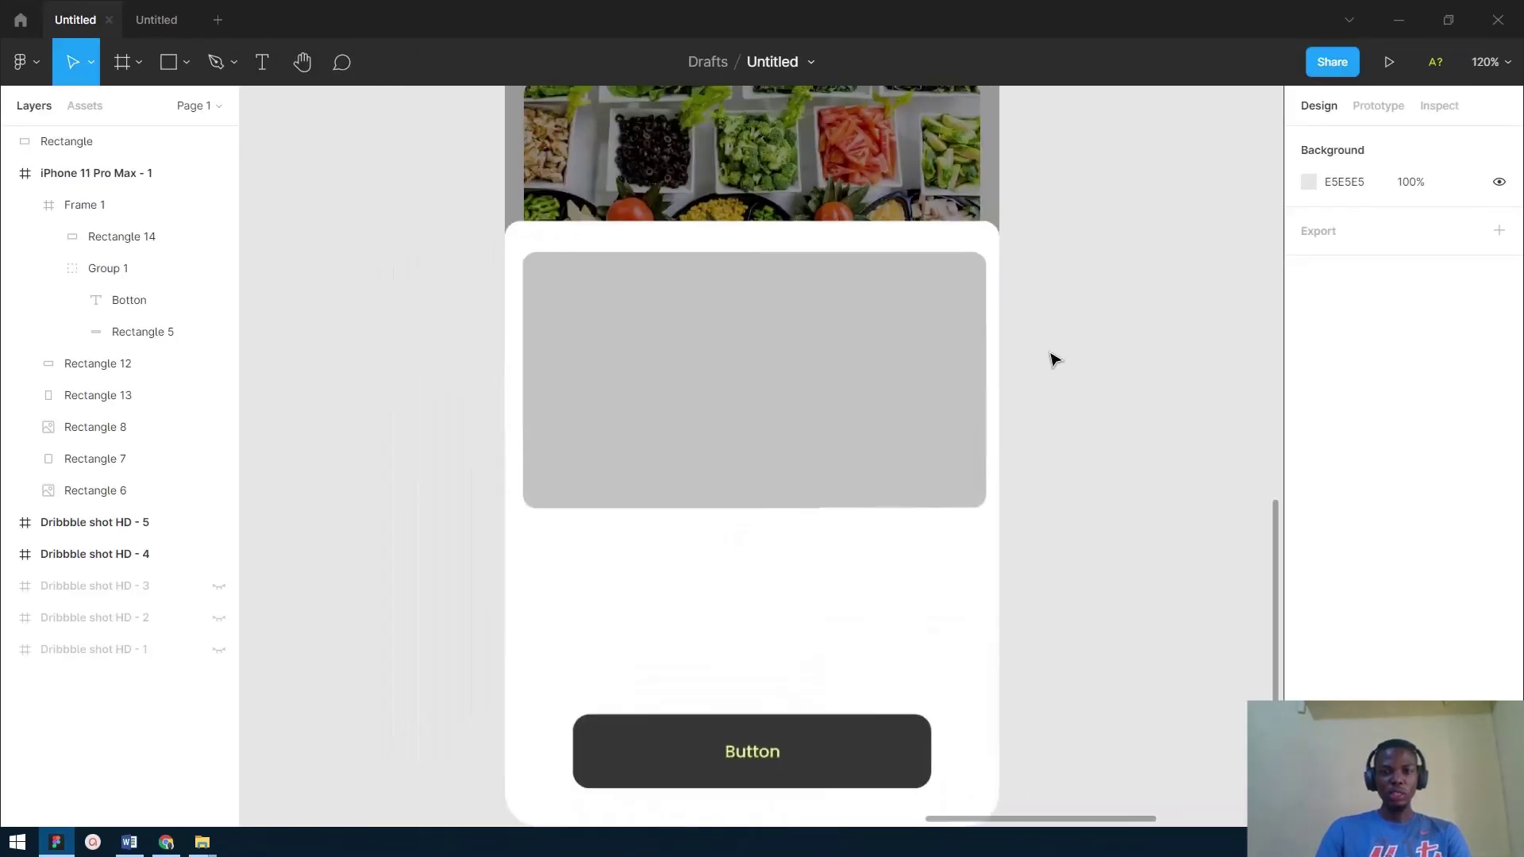
{"action": "left_click", "coordinate": [792, 323]}
{"action": "double_click", "coordinate": [792, 323]}
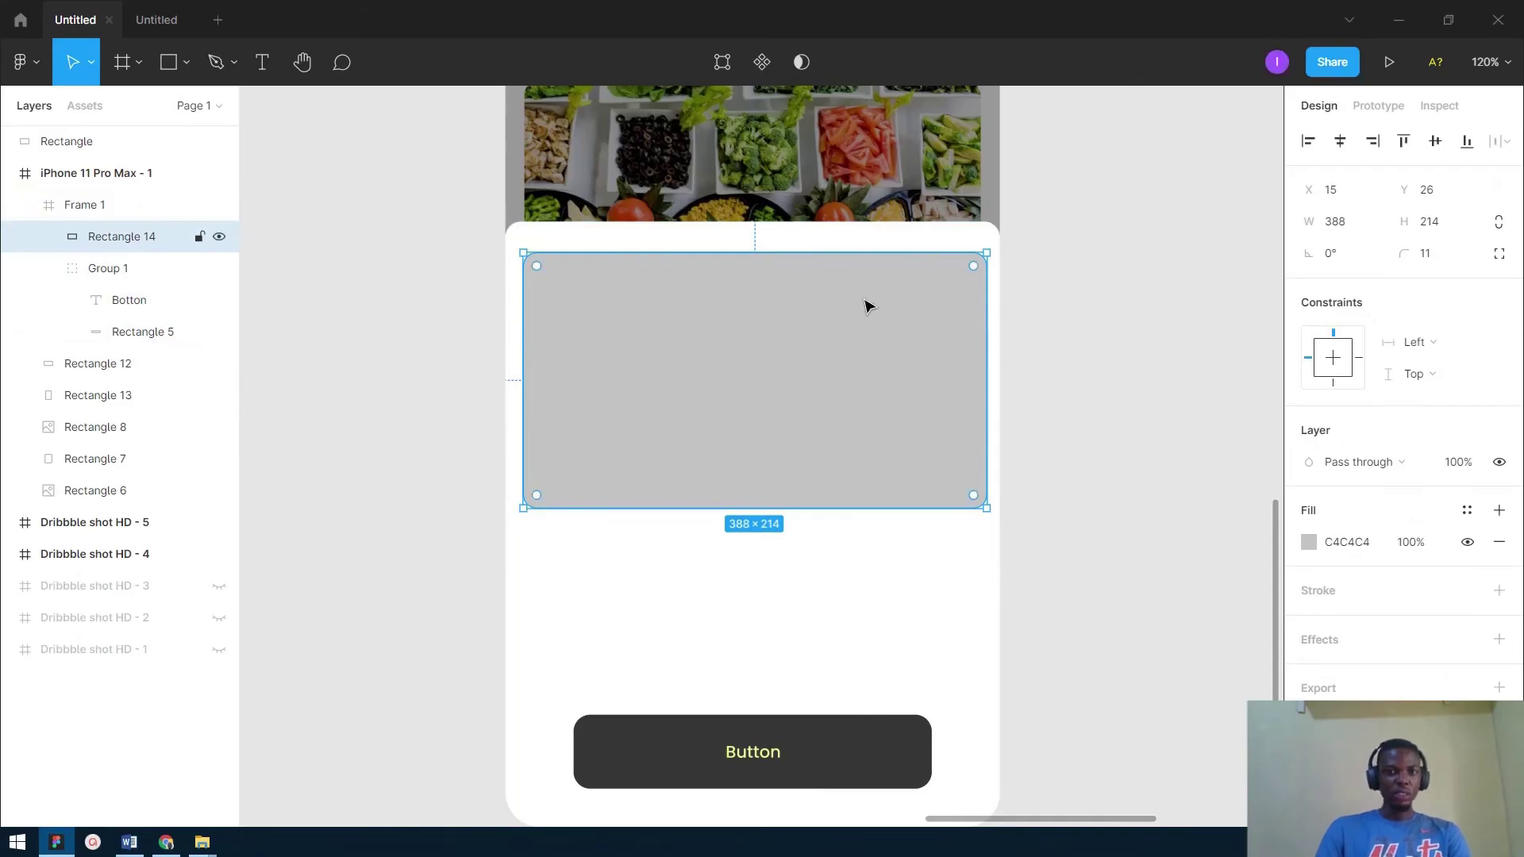
{"action": "mouse_move", "coordinate": [1068, 360]}
{"action": "left_mouse_down"}
{"action": "mouse_move", "coordinate": [1048, 306]}
{"action": "mouse_move", "coordinate": [1049, 349]}
{"action": "left_mouse_up"}
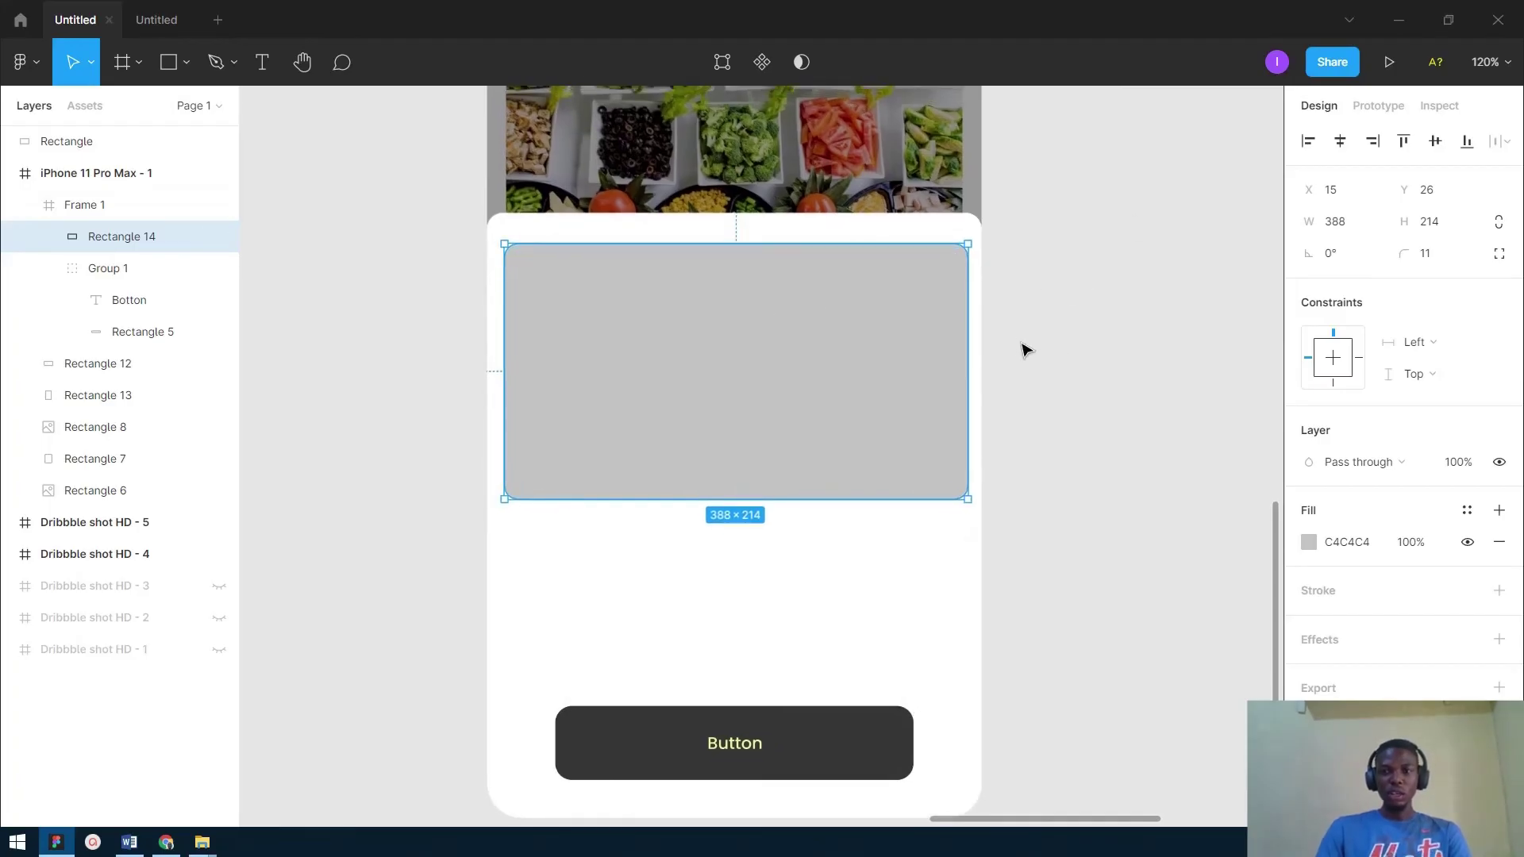
{"action": "right_click", "coordinate": [853, 328]}
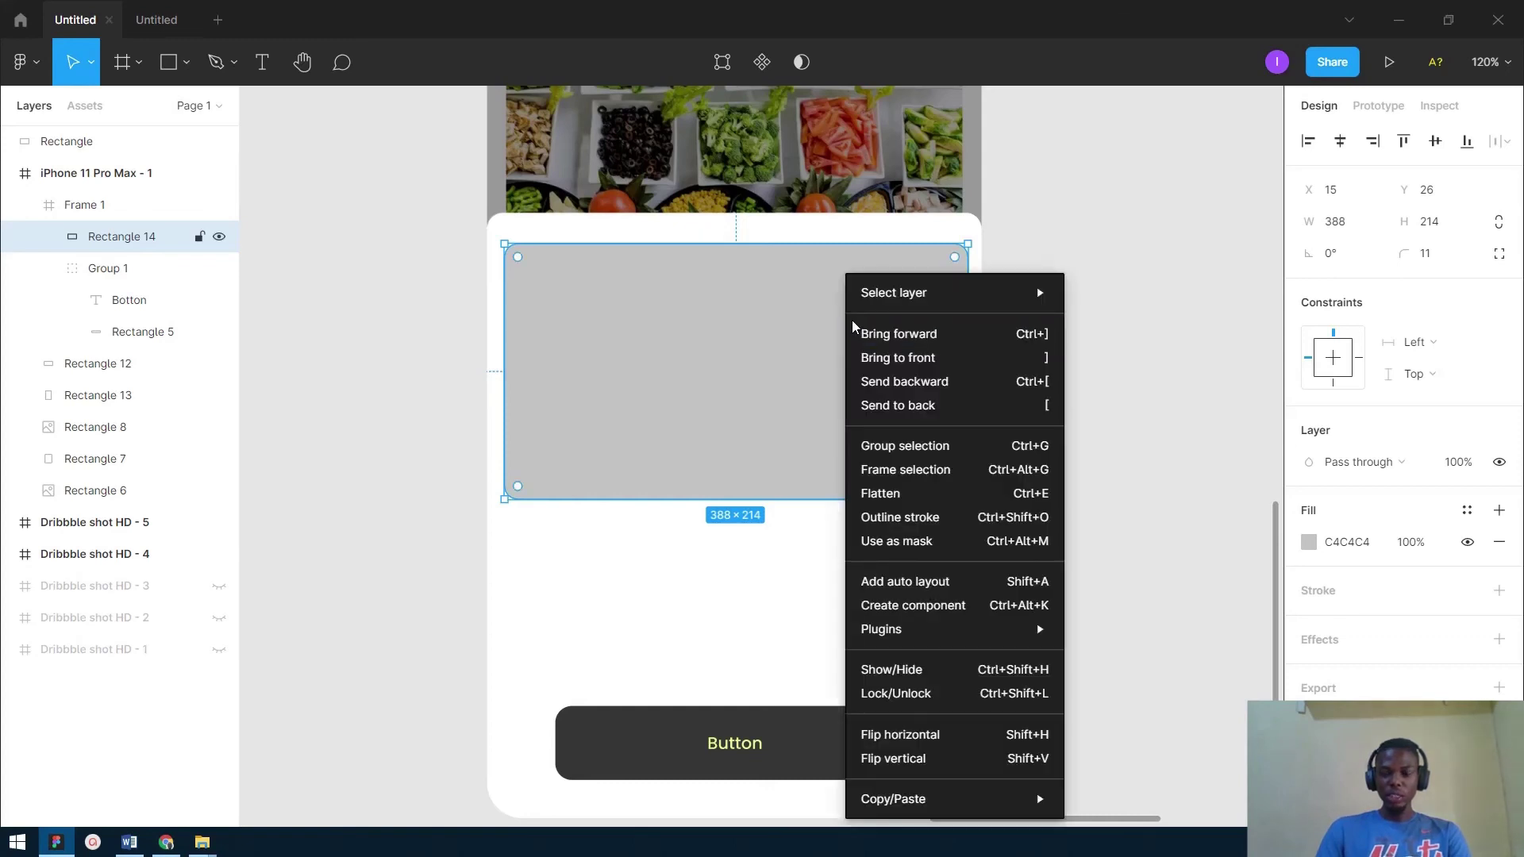
{"action": "mouse_move", "coordinate": [934, 632]}
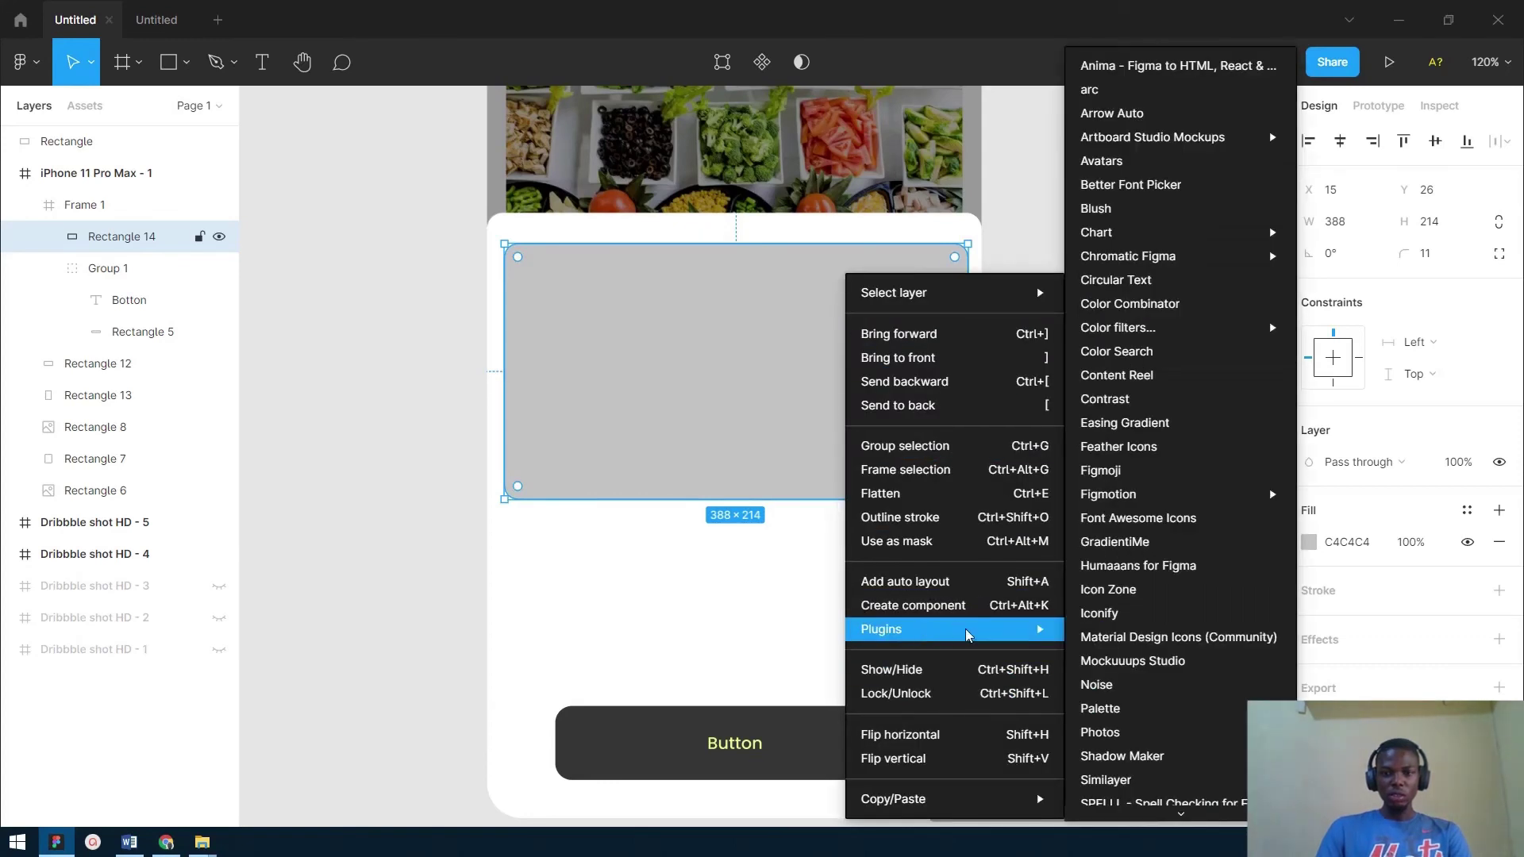
{"action": "scroll", "coordinate": [1111, 330], "scroll_direction": "down", "scroll_amount": 3}
{"action": "scroll", "coordinate": [1111, 238], "scroll_direction": "up", "scroll_amount": 3}
{"action": "mouse_move", "coordinate": [1119, 237]}
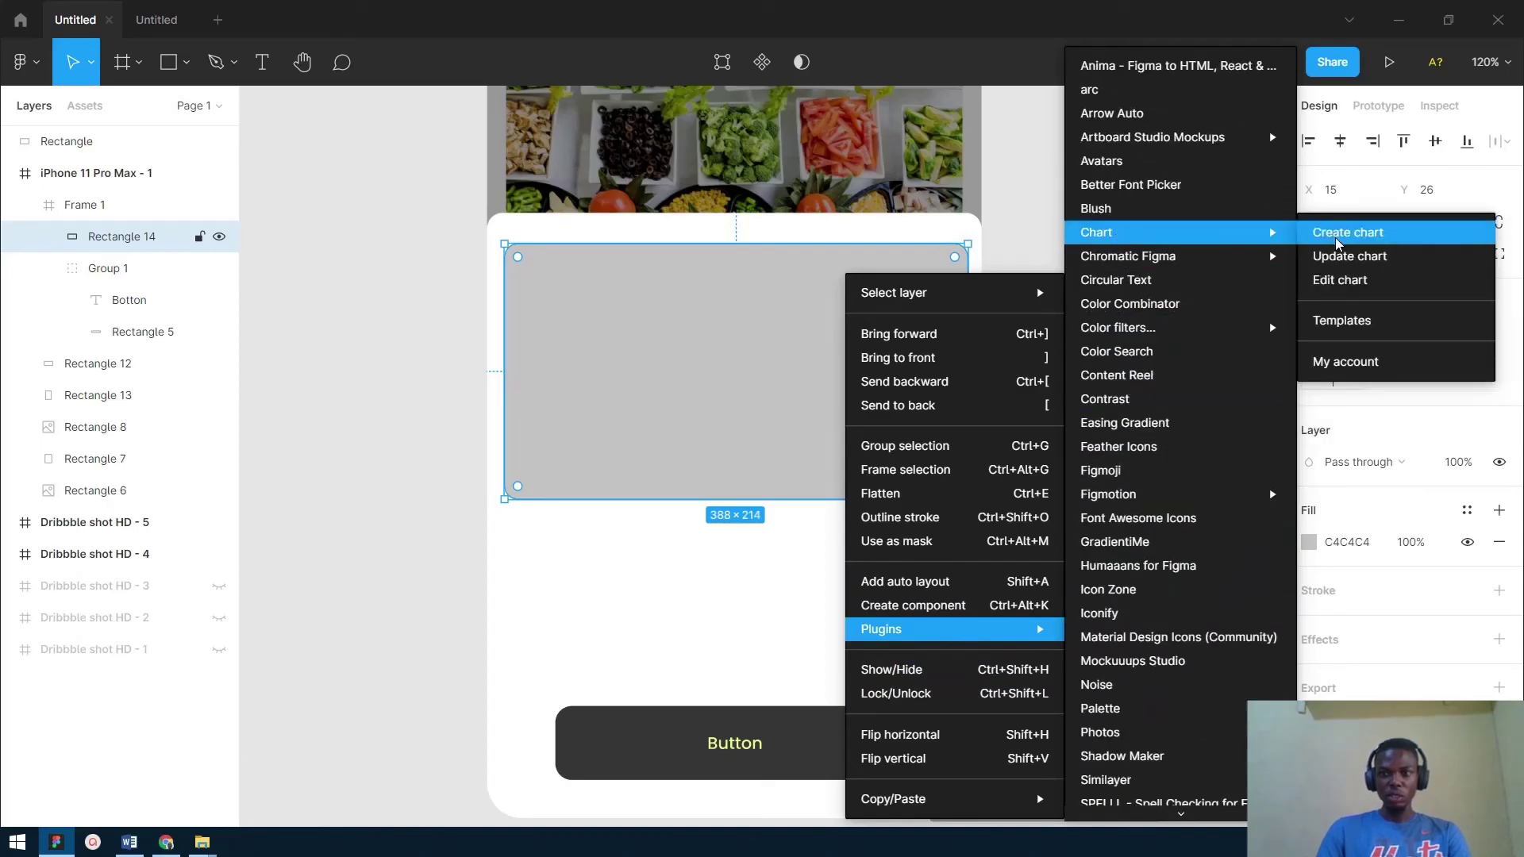
{"action": "left_click", "coordinate": [1342, 240]}
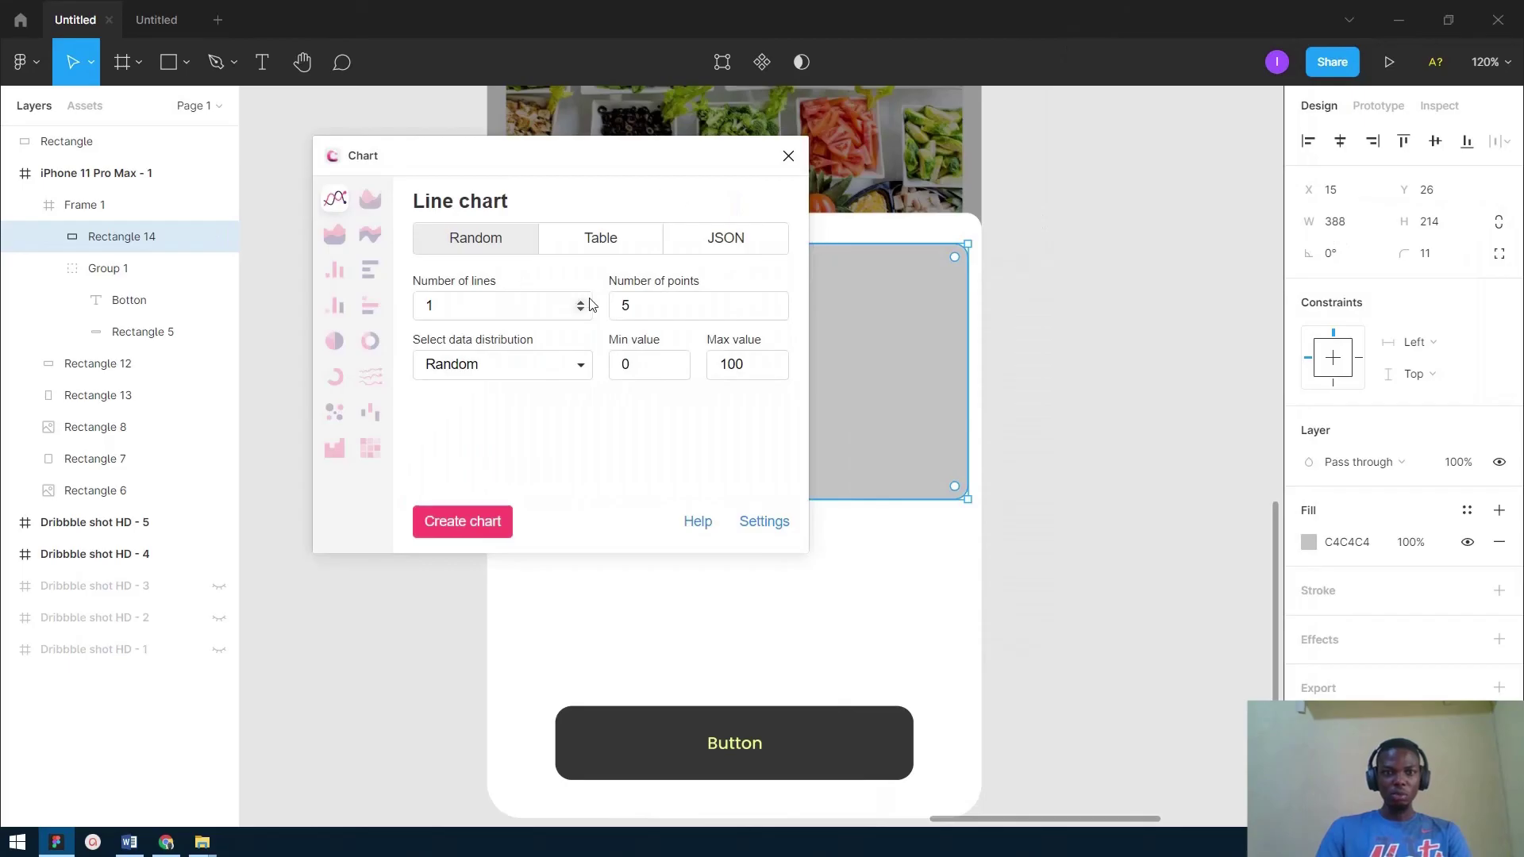
{"action": "left_click_drag", "start_coordinate": [594, 173], "coordinate": [486, 134]}
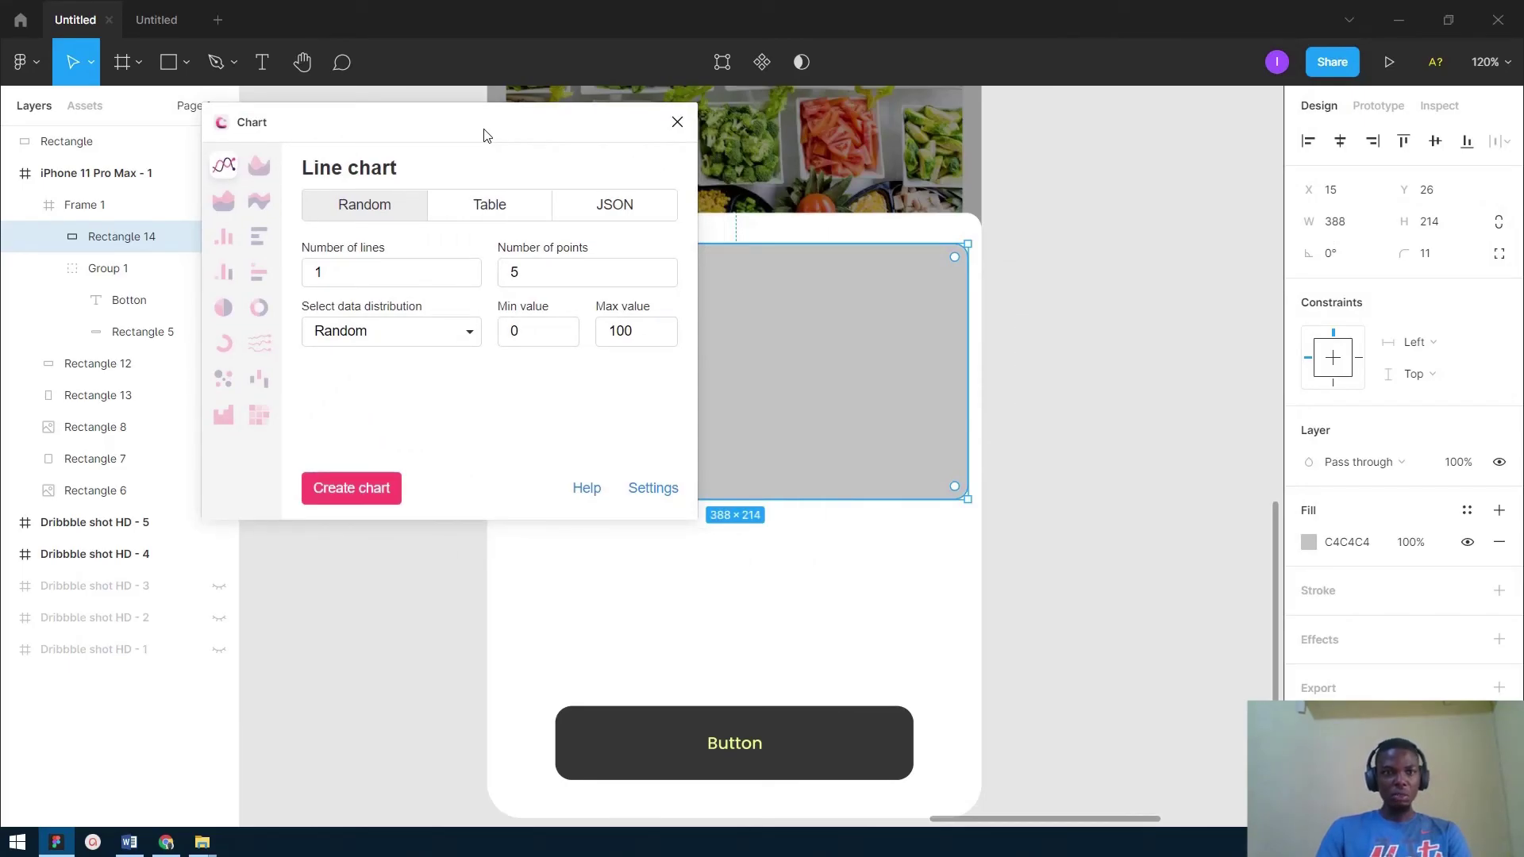
Configure the random line chart with 3 lines, 8 points and a maximum value of 80.
{"action": "left_click", "coordinate": [472, 278]}
{"action": "left_click", "coordinate": [471, 272]}
{"action": "left_click", "coordinate": [570, 273]}
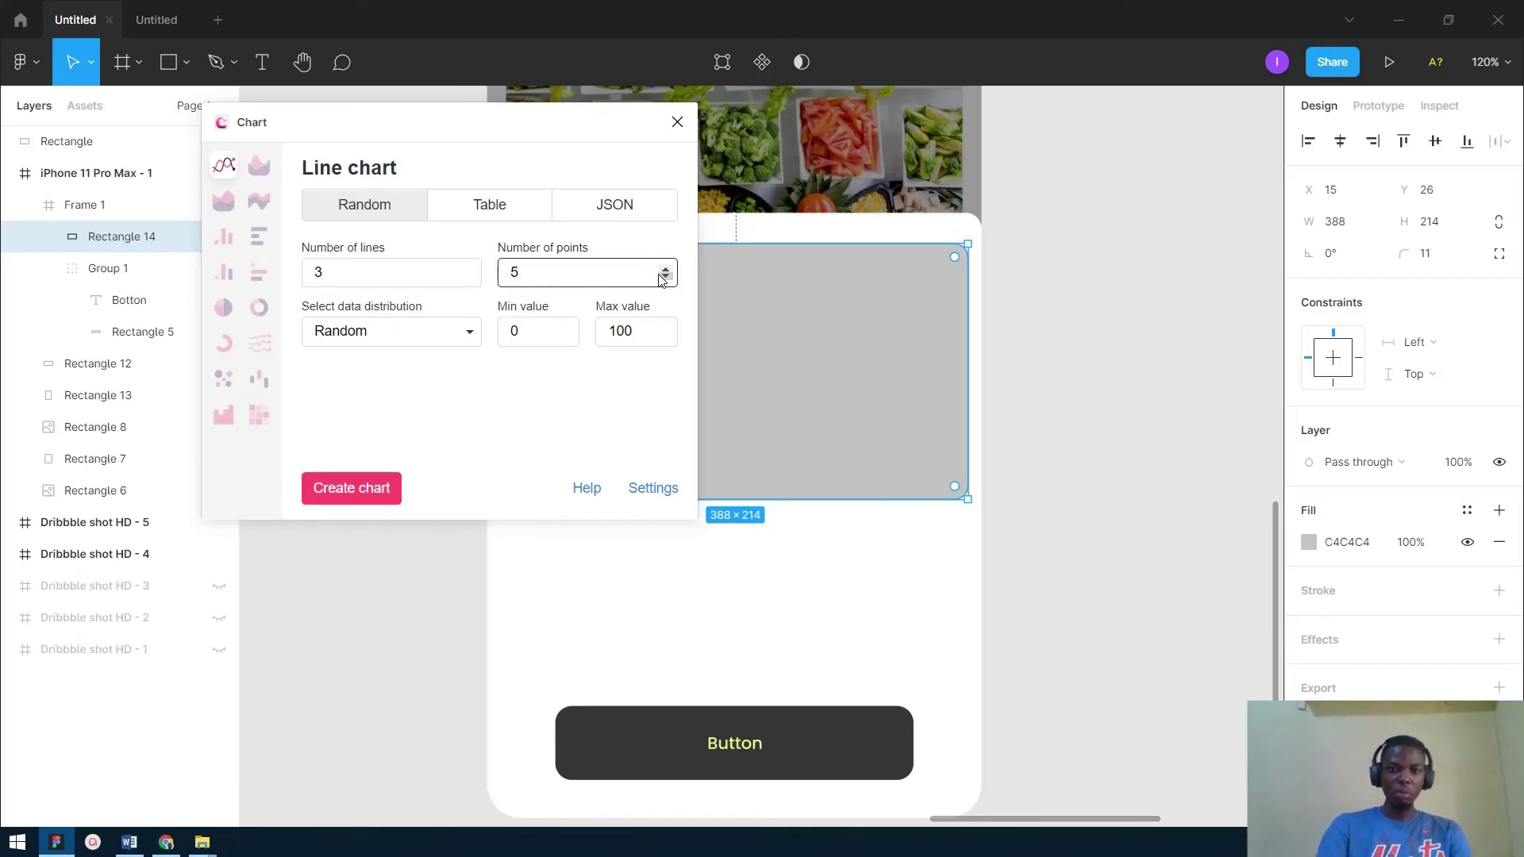
{"action": "key", "text": "BackSpace"}
{"action": "key", "text": "BackSpace"}
{"action": "type", "text": "8"}
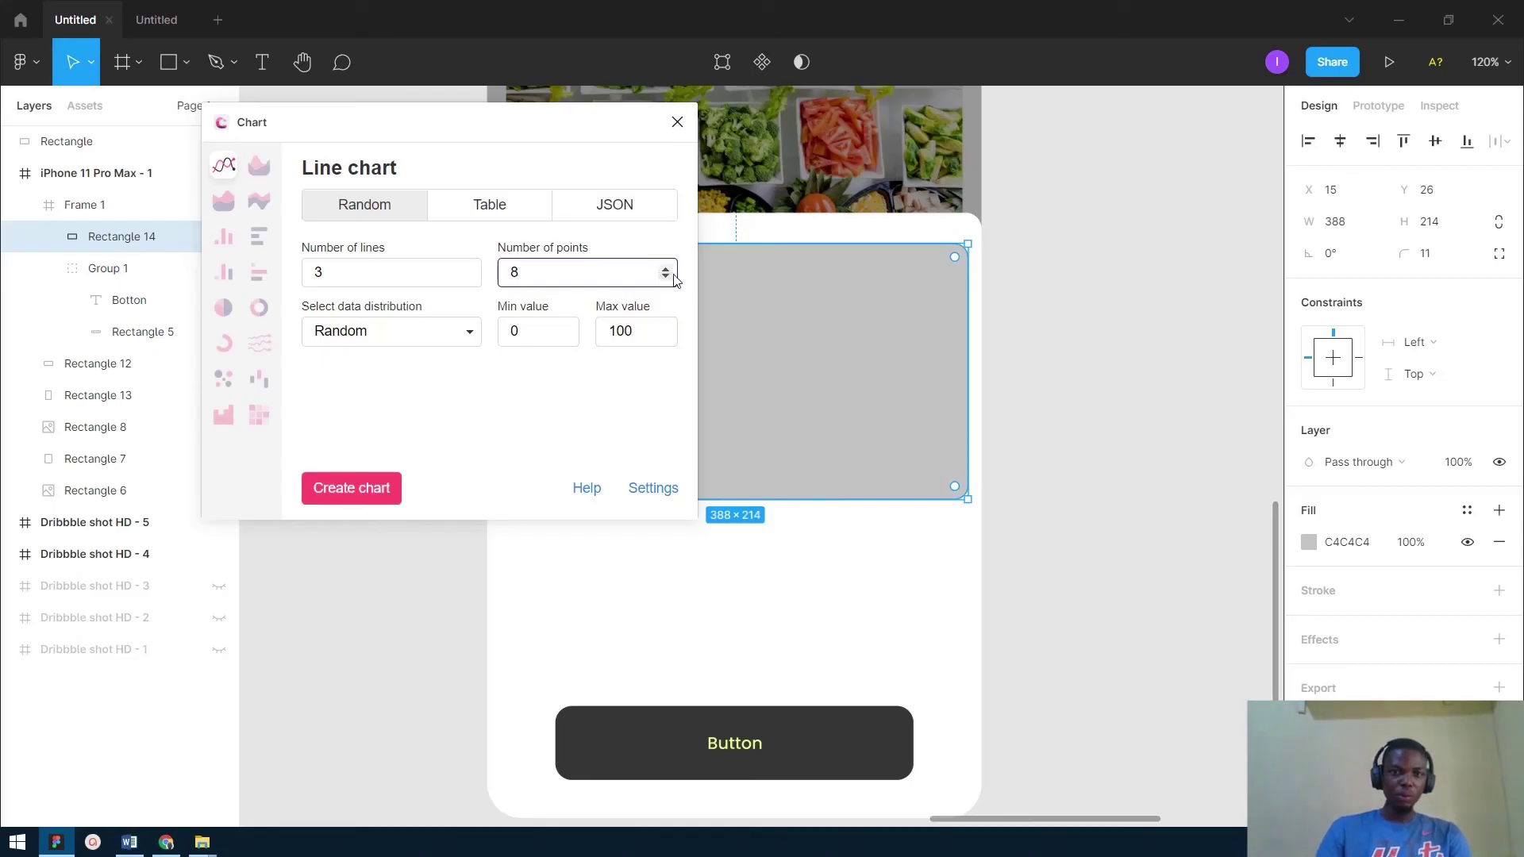
{"action": "left_click", "coordinate": [665, 335]}
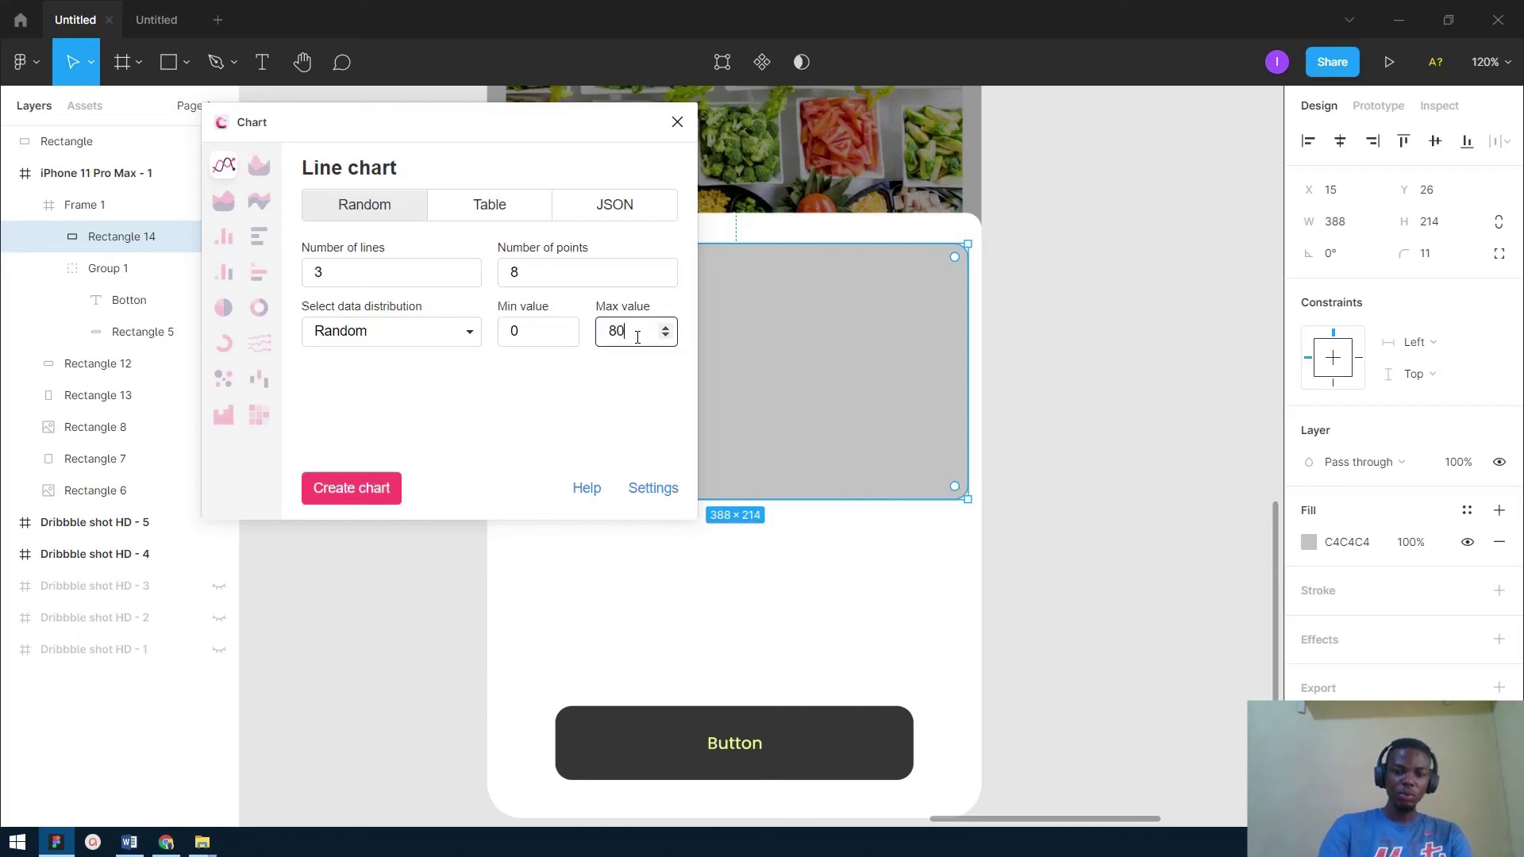
Set the data distribution to Mixed and create the line chart in the selected rectangle.
{"action": "left_click", "coordinate": [464, 334]}
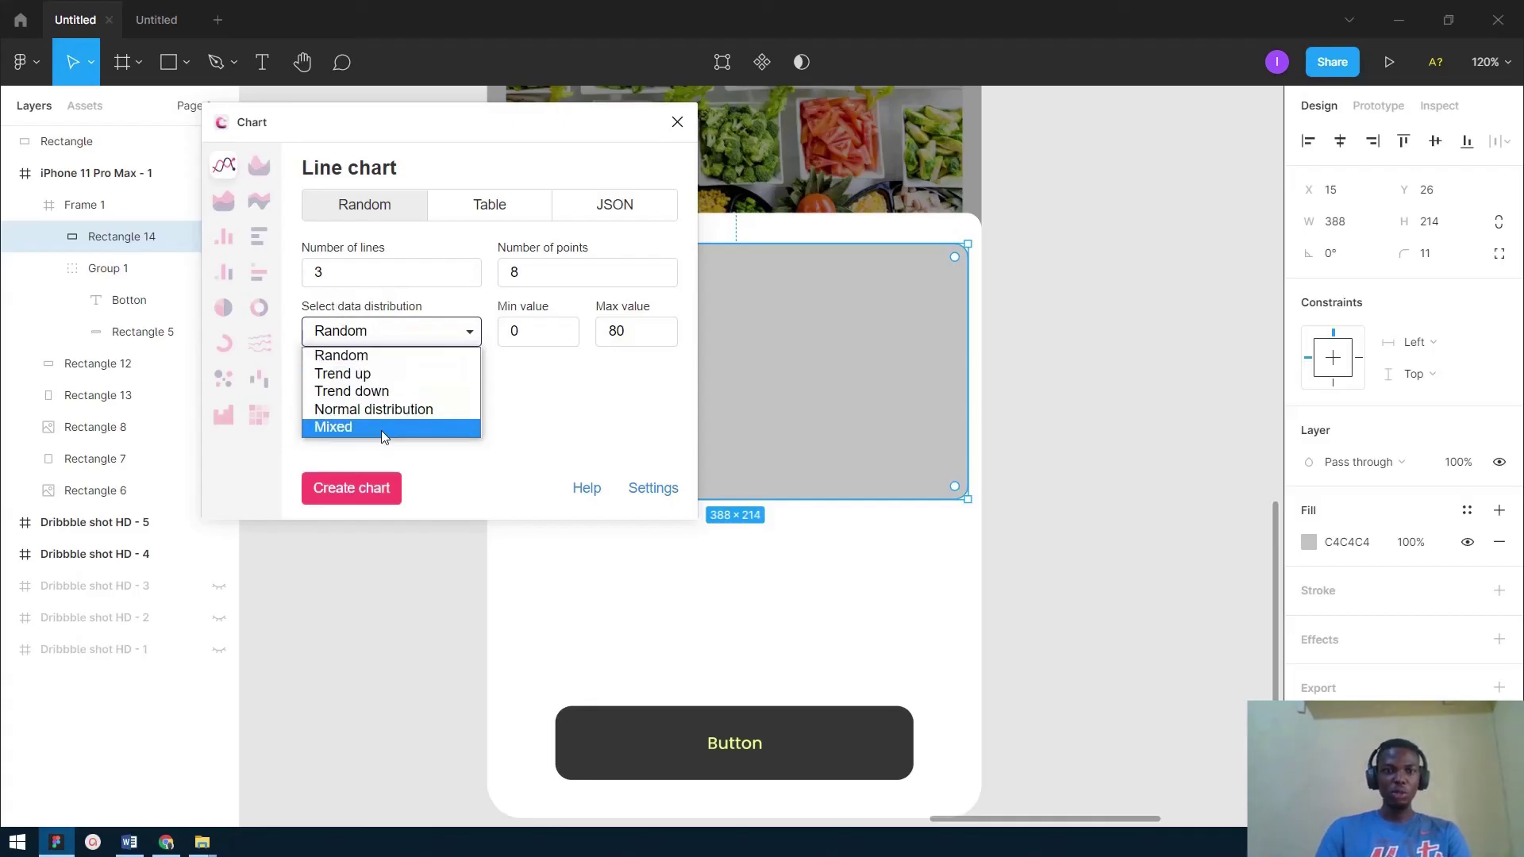
{"action": "left_click", "coordinate": [421, 429]}
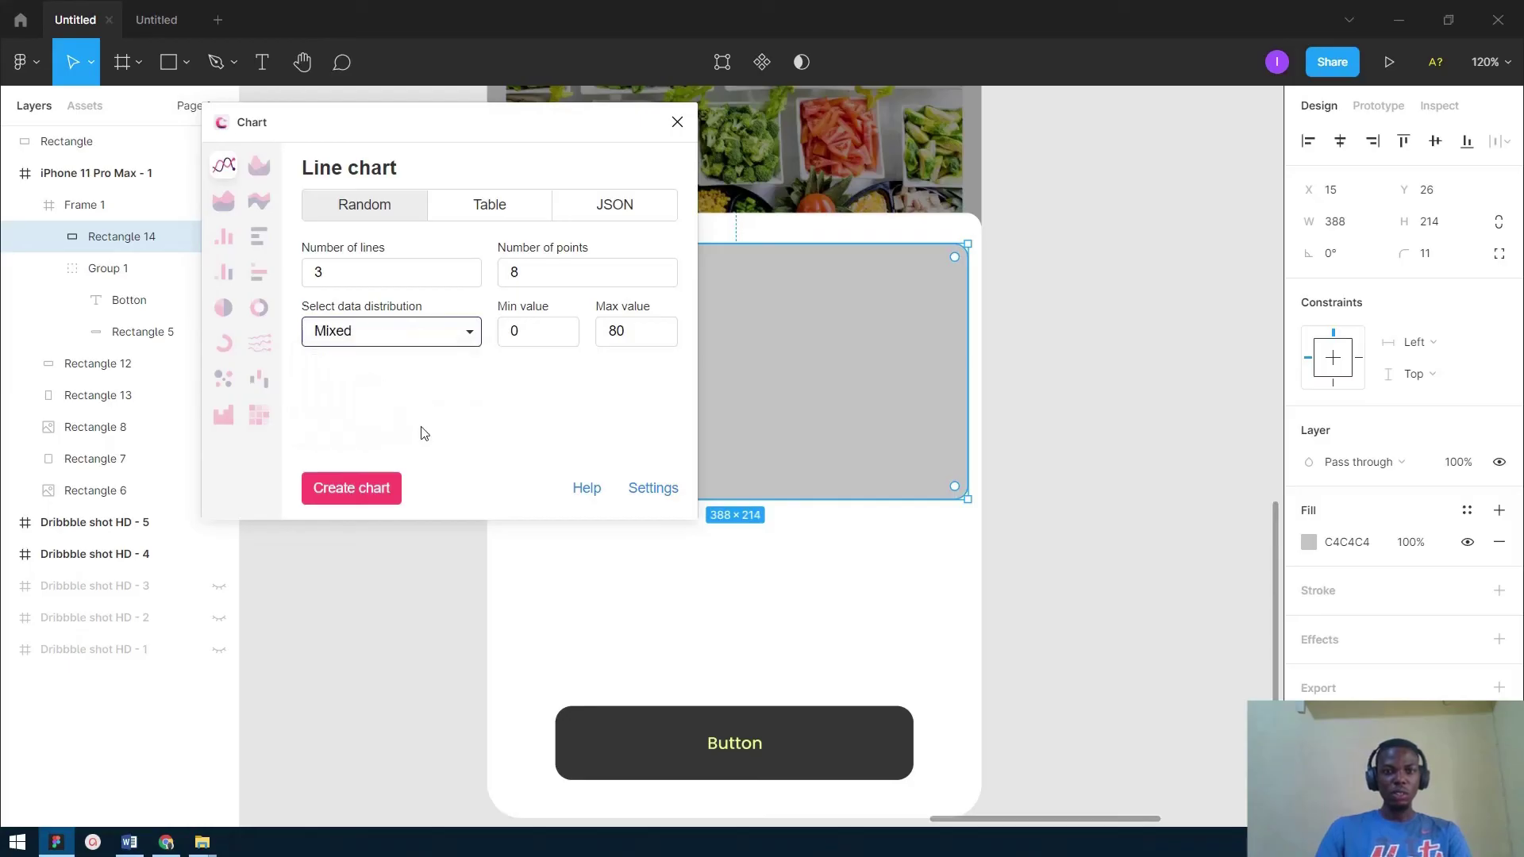
{"action": "left_click_drag", "start_coordinate": [355, 132], "coordinate": [344, 139]}
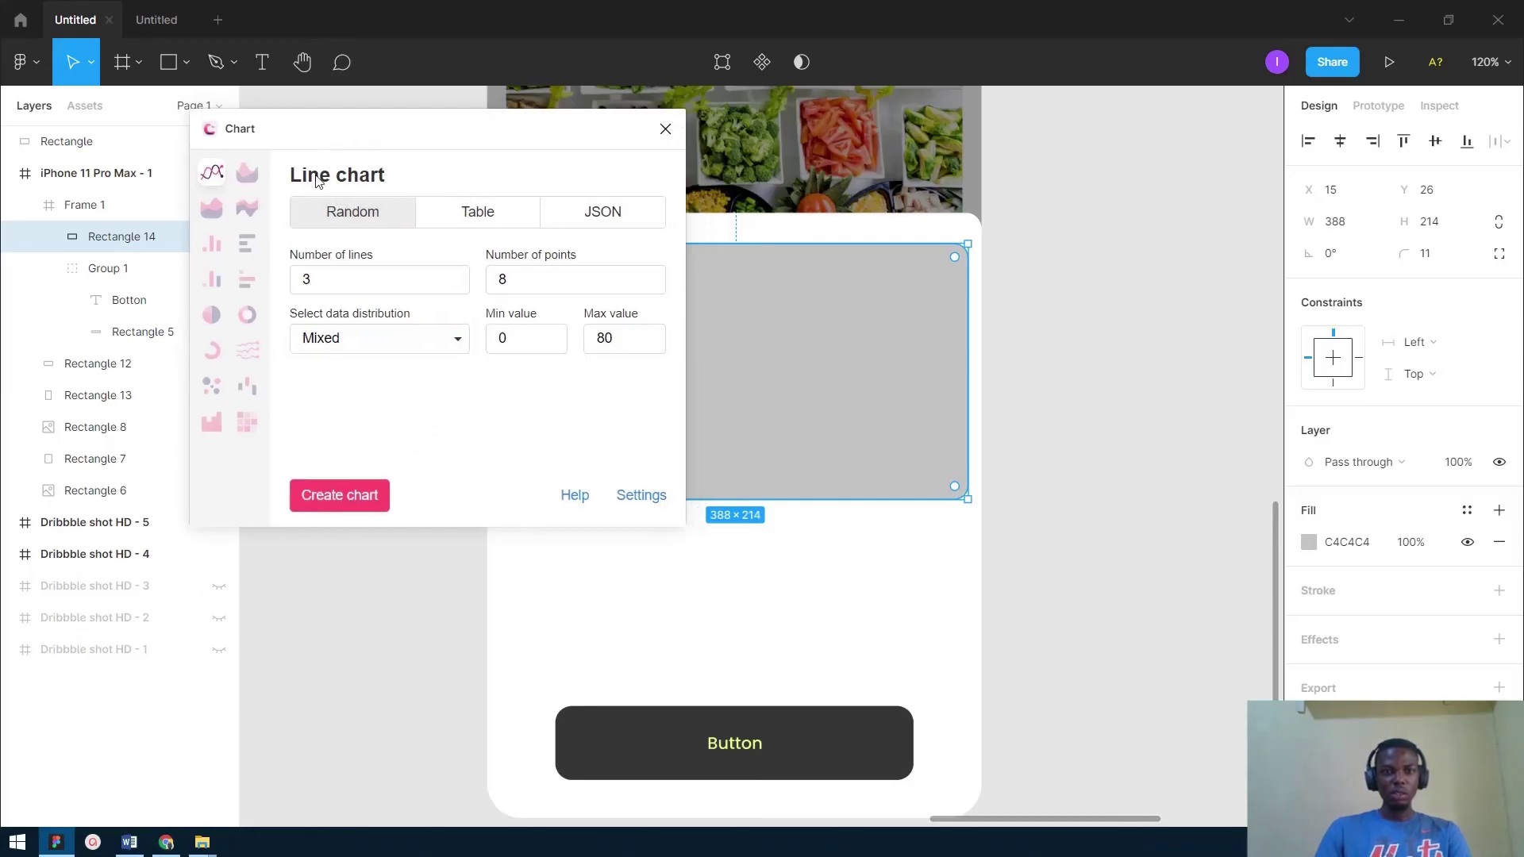
{"action": "left_click", "coordinate": [342, 495]}
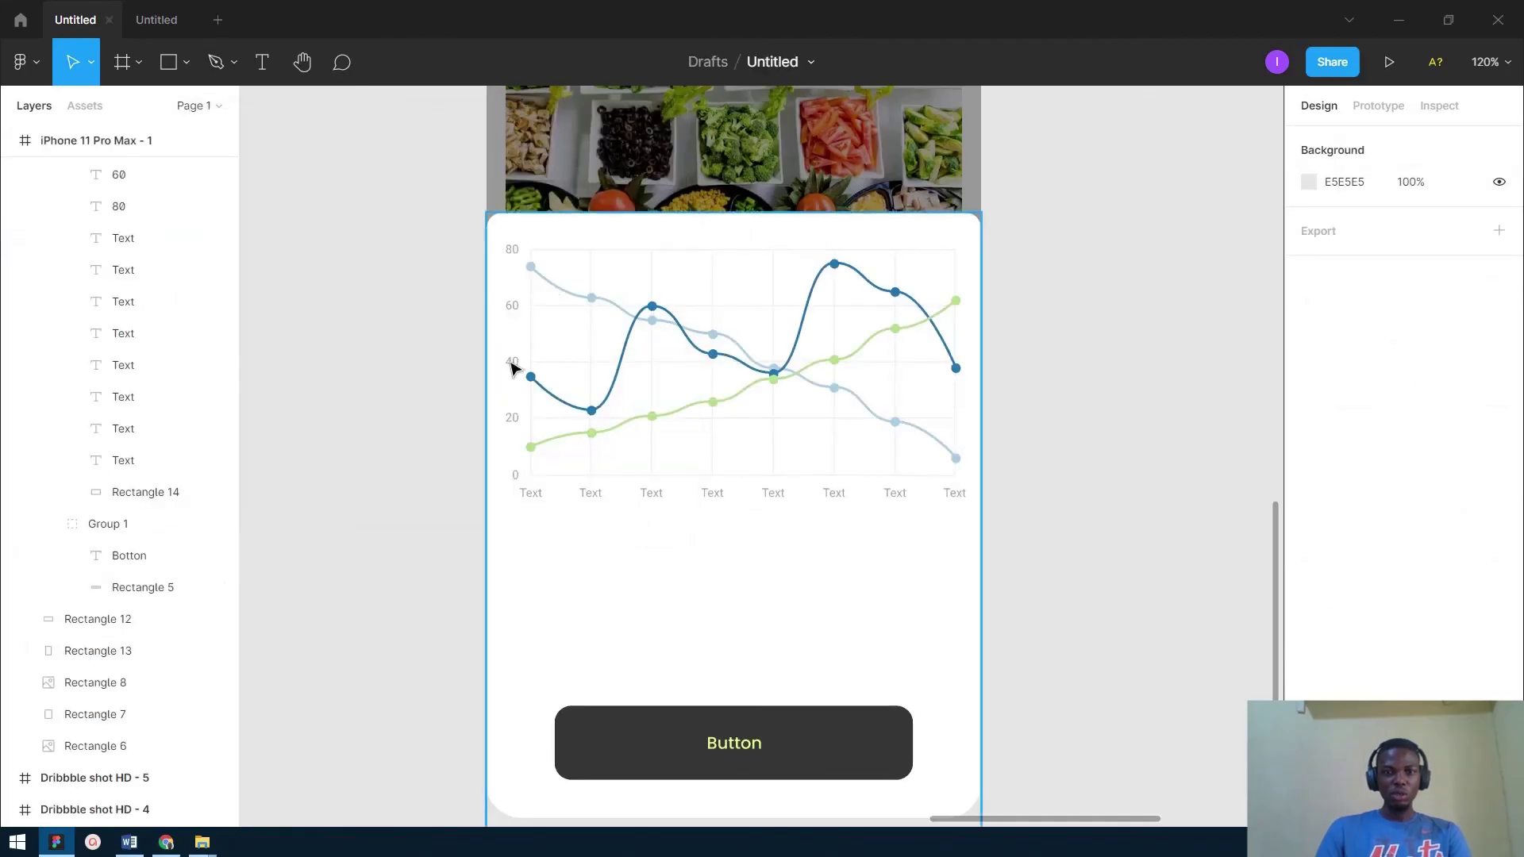
Select the third text label on the chart's horizontal axis.
{"action": "scroll", "coordinate": [523, 258], "scroll_direction": "up", "scroll_amount": 2}
{"action": "scroll", "coordinate": [603, 401], "scroll_direction": "up", "scroll_amount": 2}
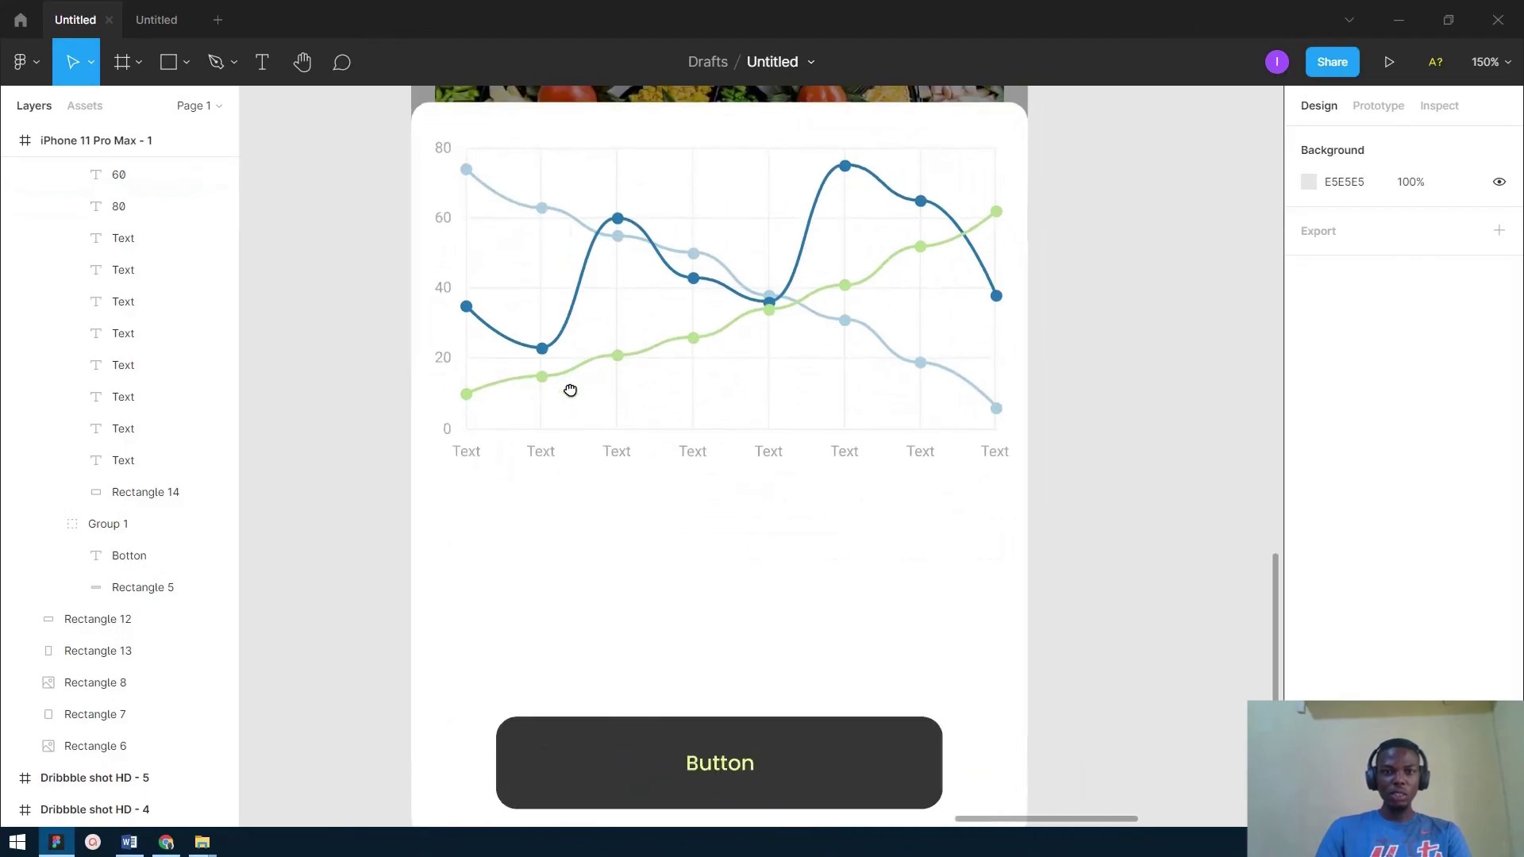
{"action": "left_click", "coordinate": [616, 455]}
{"action": "left_click", "coordinate": [616, 452]}
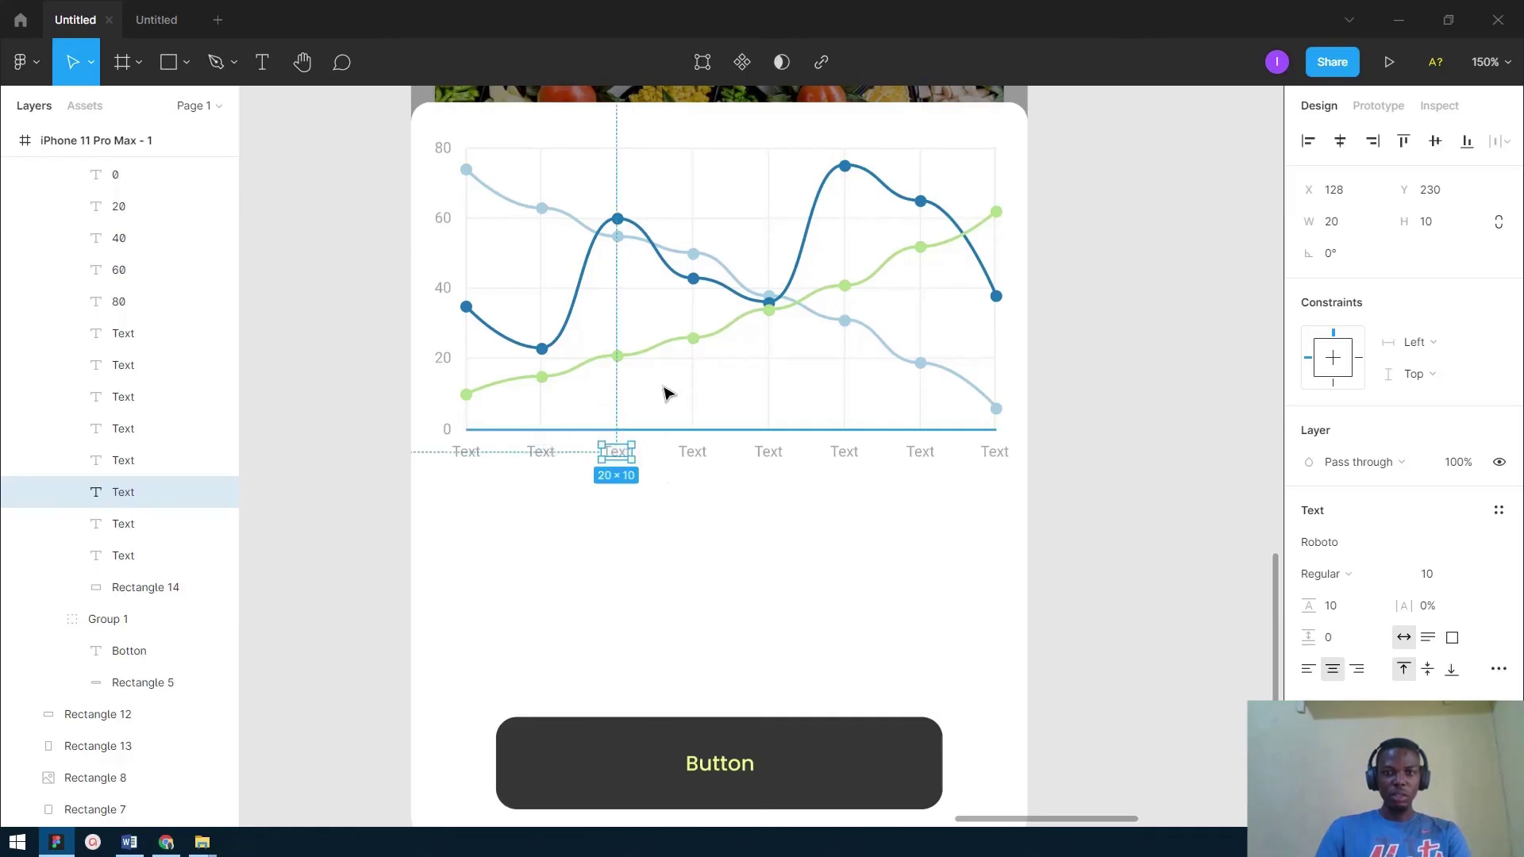
Change the stroke colour of the chart's light green line to the grey-green 7C8A6F.
{"action": "left_click", "coordinate": [674, 348]}
{"action": "double_click", "coordinate": [674, 347]}
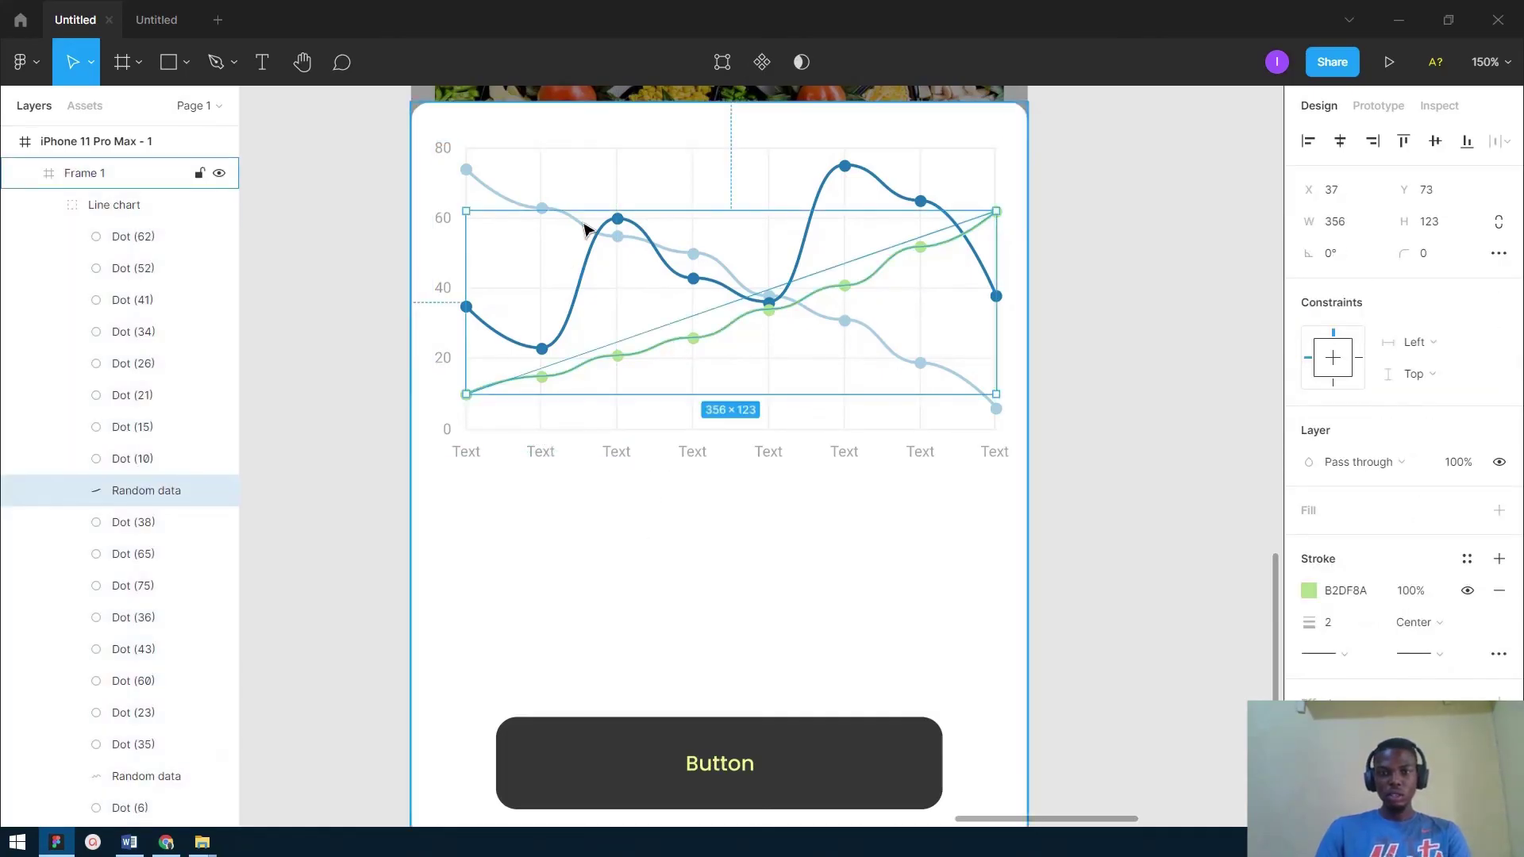
{"action": "left_click", "coordinate": [1309, 591]}
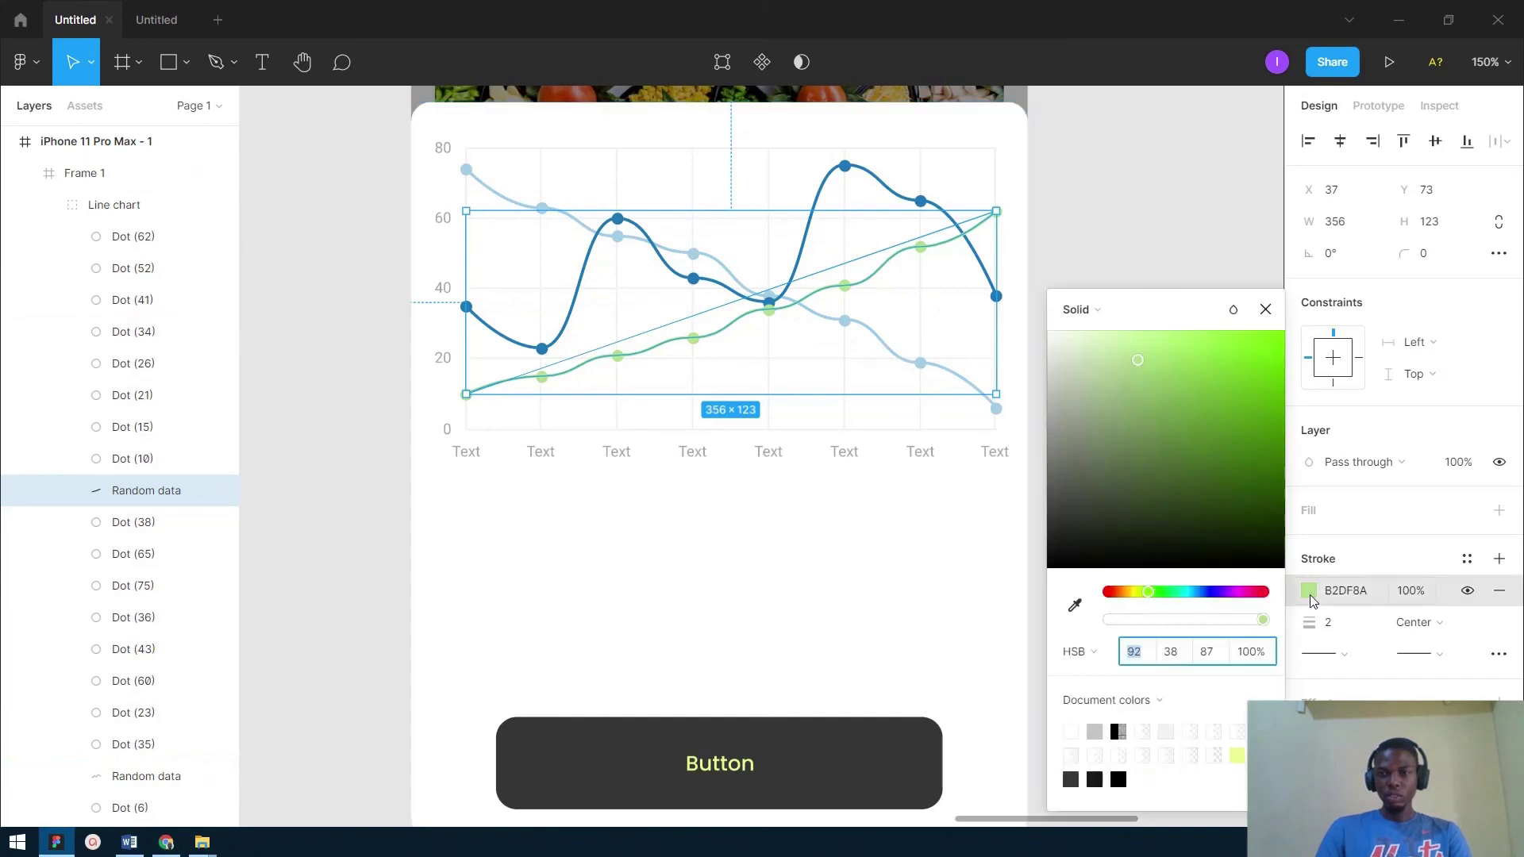
{"action": "left_click", "coordinate": [1205, 442]}
{"action": "mouse_move", "coordinate": [1225, 484]}
{"action": "left_mouse_down"}
{"action": "mouse_move", "coordinate": [1122, 435]}
{"action": "mouse_move", "coordinate": [1094, 337]}
{"action": "mouse_move", "coordinate": [1065, 413]}
{"action": "mouse_move", "coordinate": [1094, 439]}
{"action": "left_mouse_up"}
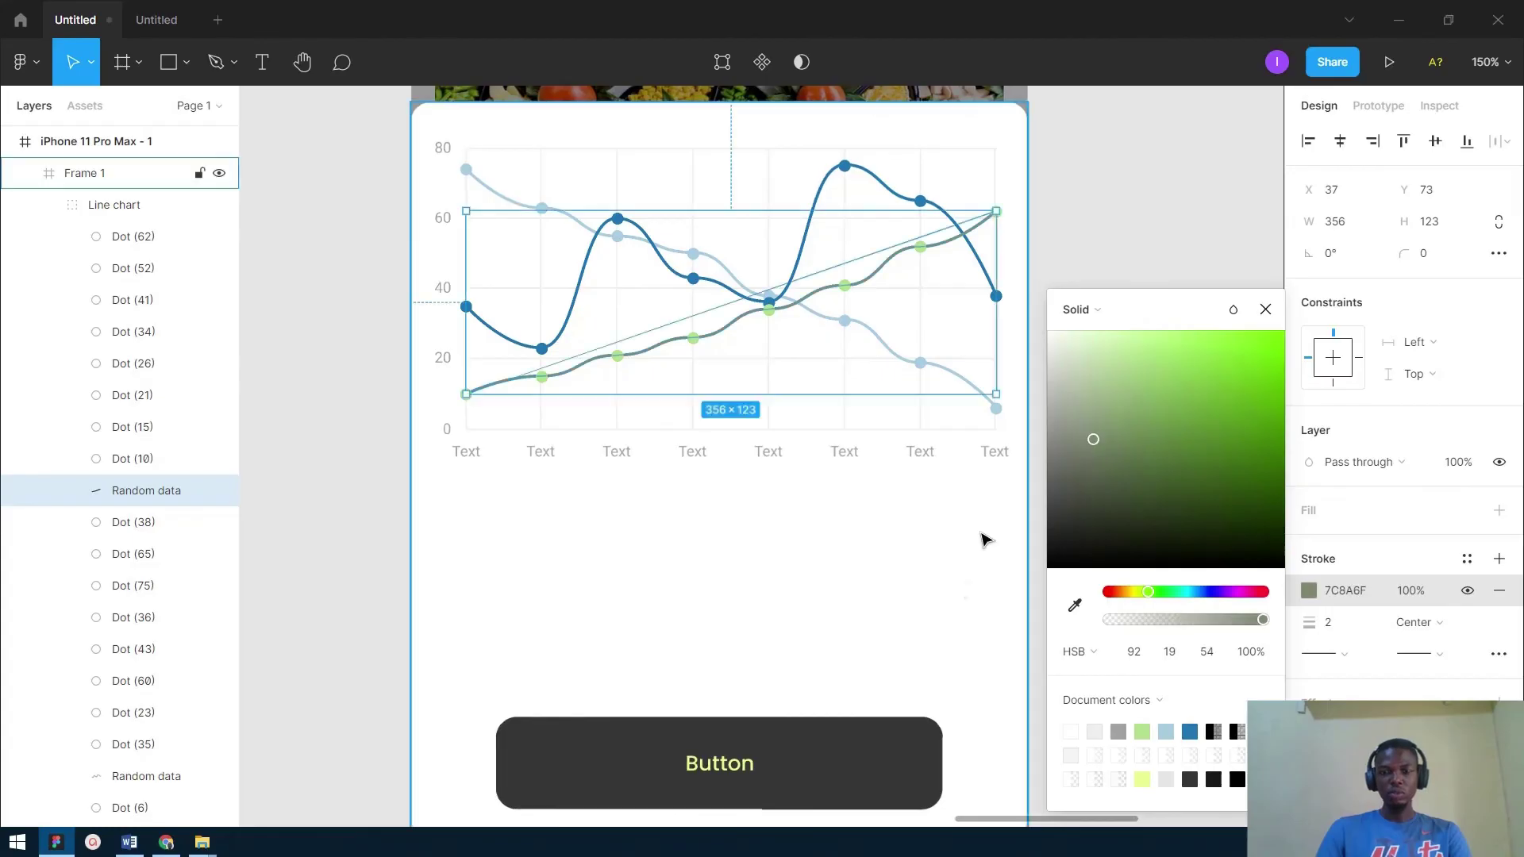
{"action": "left_click", "coordinate": [1134, 181]}
{"action": "scroll", "coordinate": [963, 245], "scroll_direction": "down", "scroll_amount": 6}
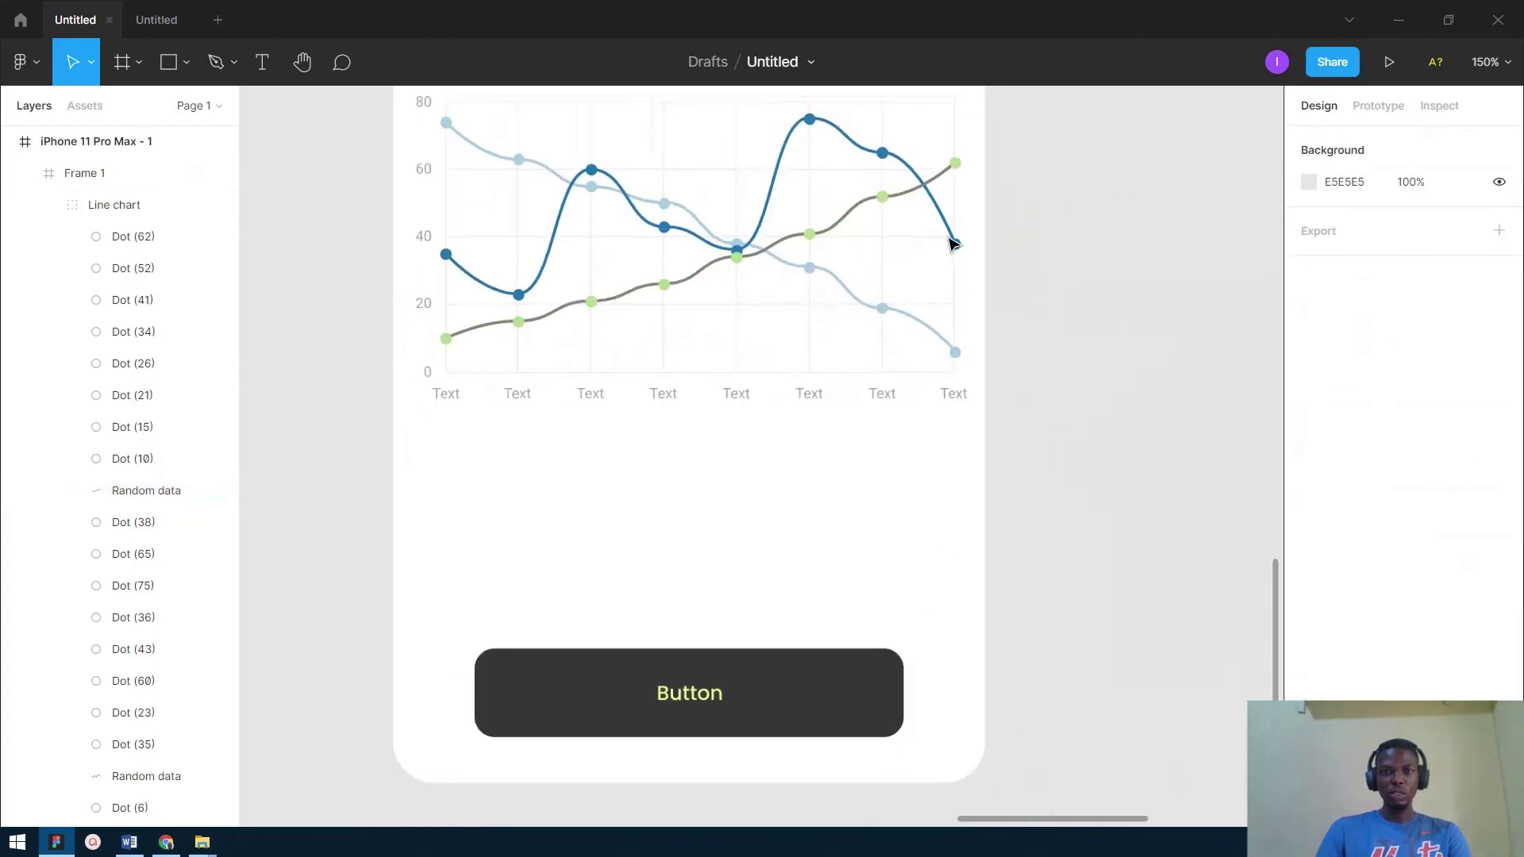
{"action": "scroll", "coordinate": [889, 418], "scroll_direction": "up", "scroll_amount": 5}
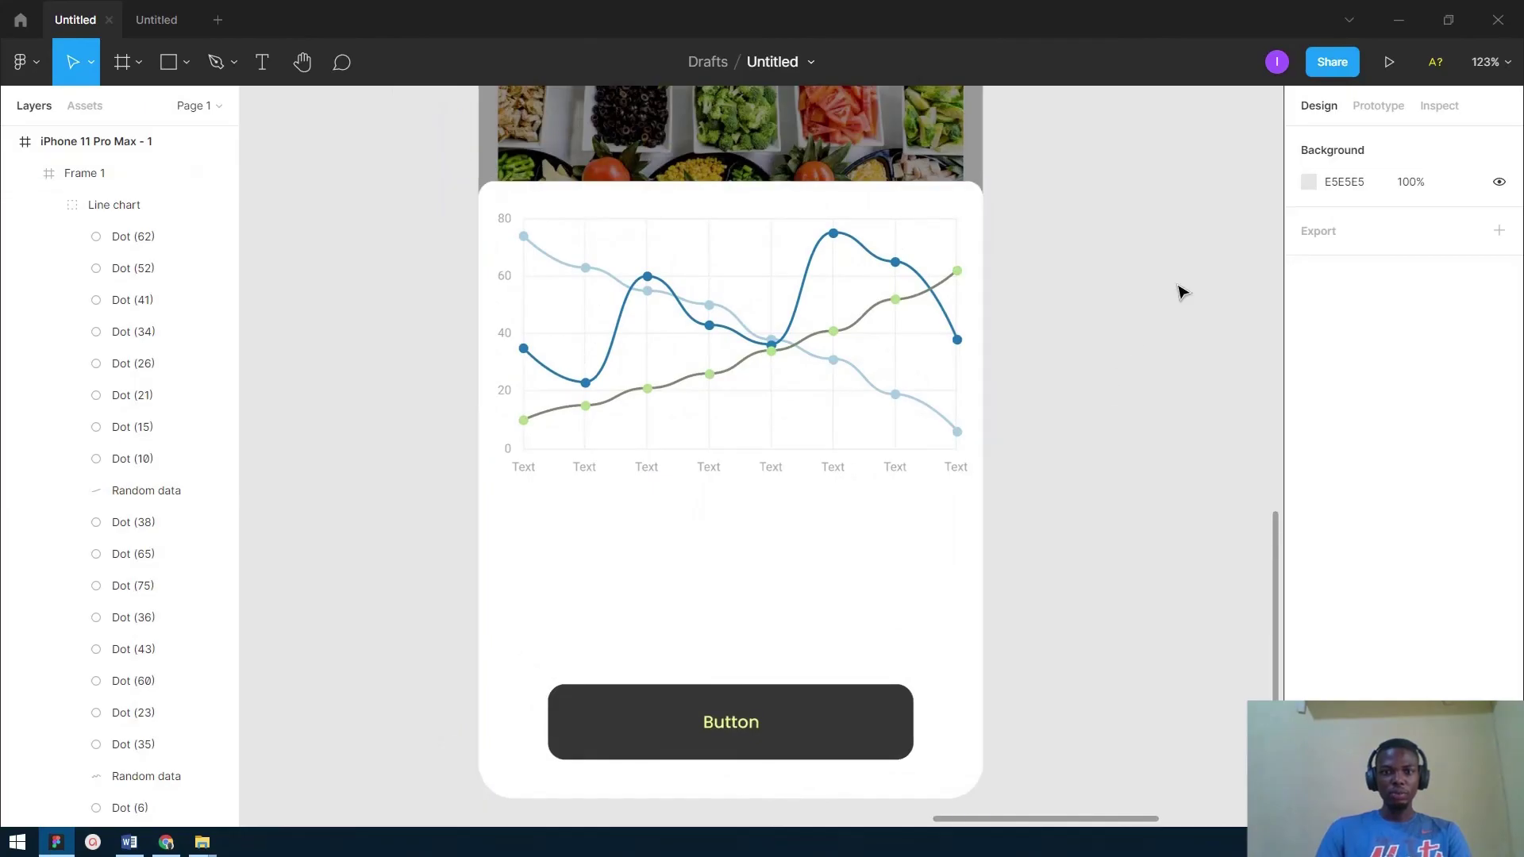
{"action": "scroll", "coordinate": [1141, 306], "scroll_direction": "down", "scroll_amount": 2}
{"action": "scroll", "coordinate": [1007, 477], "scroll_direction": "down", "scroll_amount": 3}
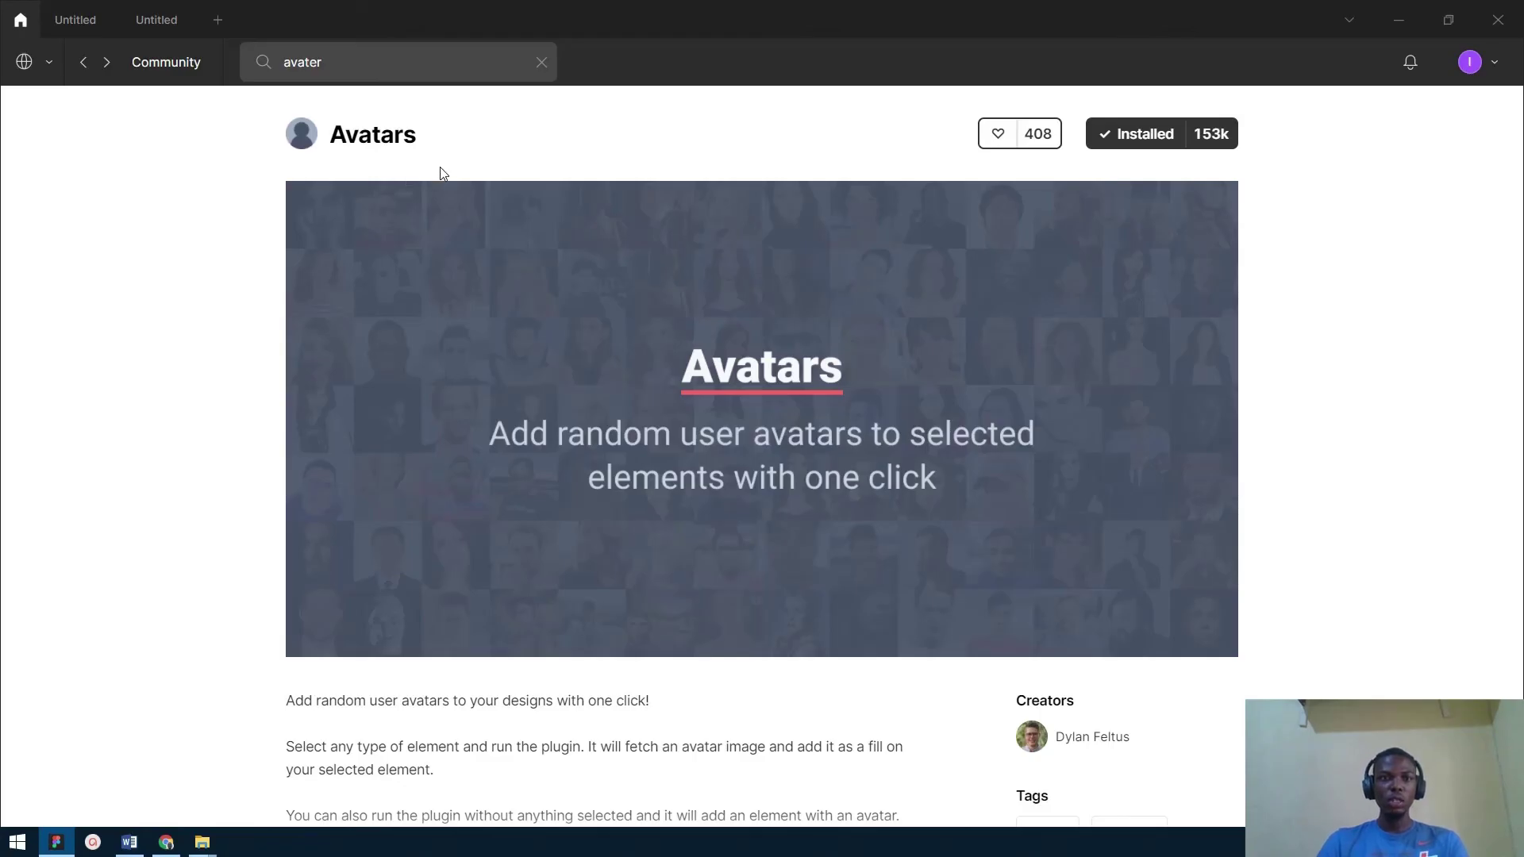
Return to the iPhone 11 Pro Max mockup file and fill the first post's grey profile circle using the Avatars plugin.
{"action": "left_click", "coordinate": [94, 31]}
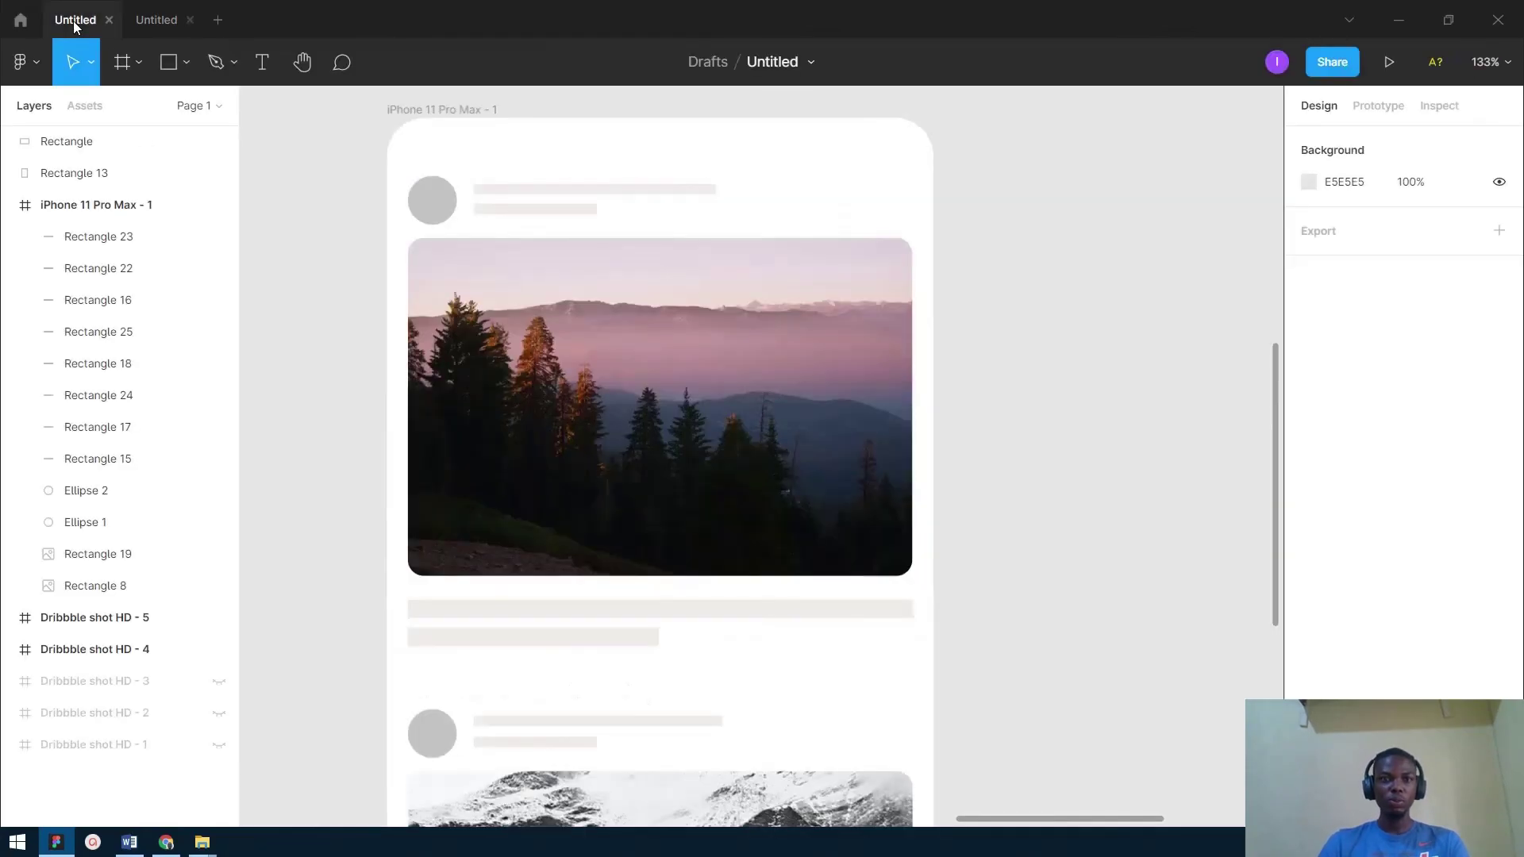
{"action": "left_click_drag", "start_coordinate": [561, 252], "coordinate": [732, 409]}
{"action": "scroll", "coordinate": [599, 432], "scroll_direction": "up", "scroll_amount": 5}
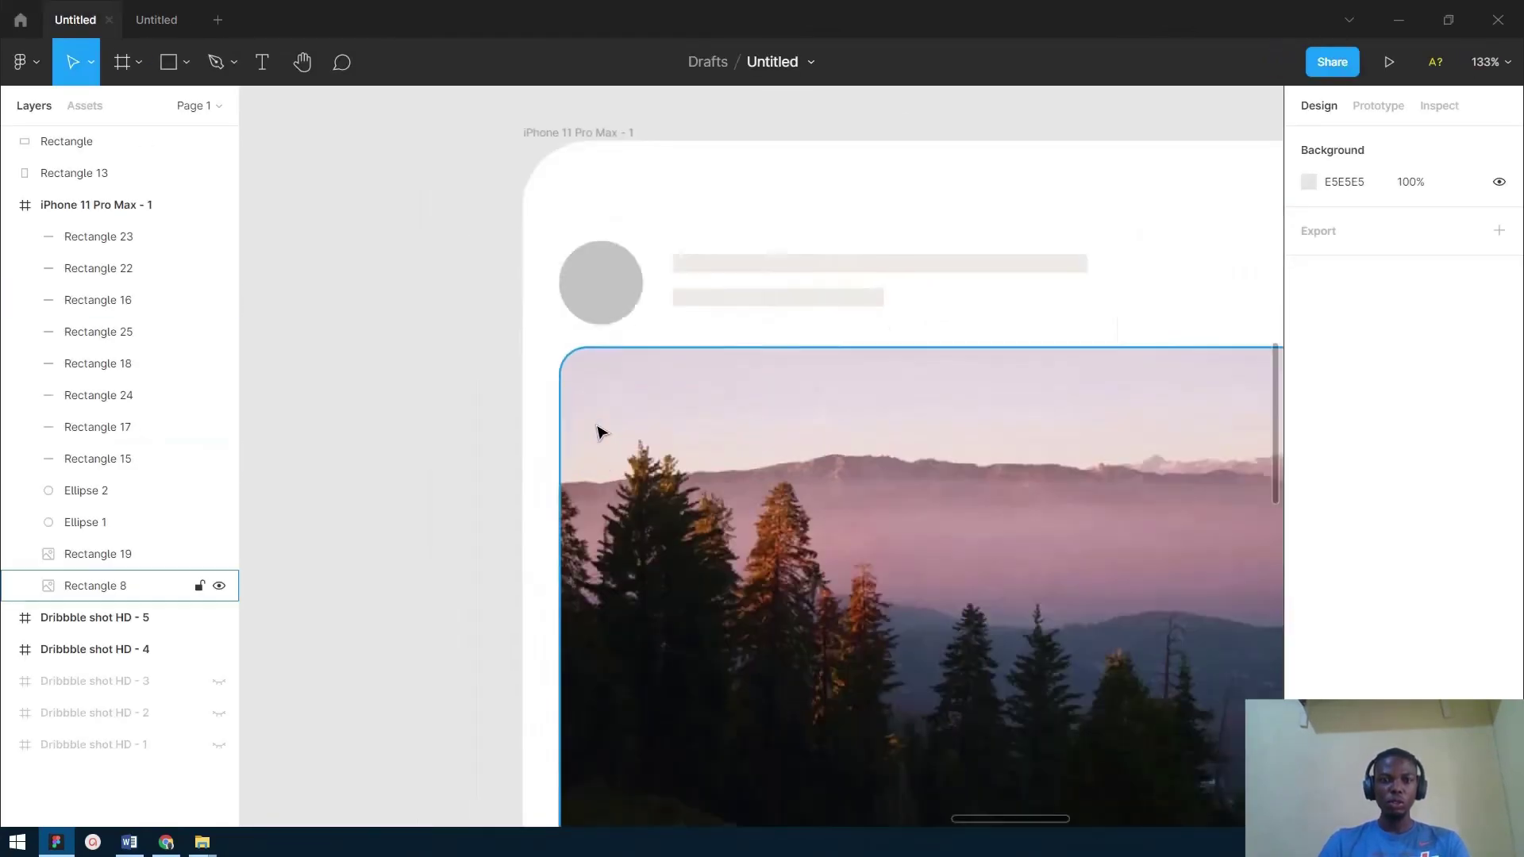
{"action": "left_click", "coordinate": [601, 268]}
{"action": "scroll", "coordinate": [564, 299], "scroll_direction": "right", "scroll_amount": 3}
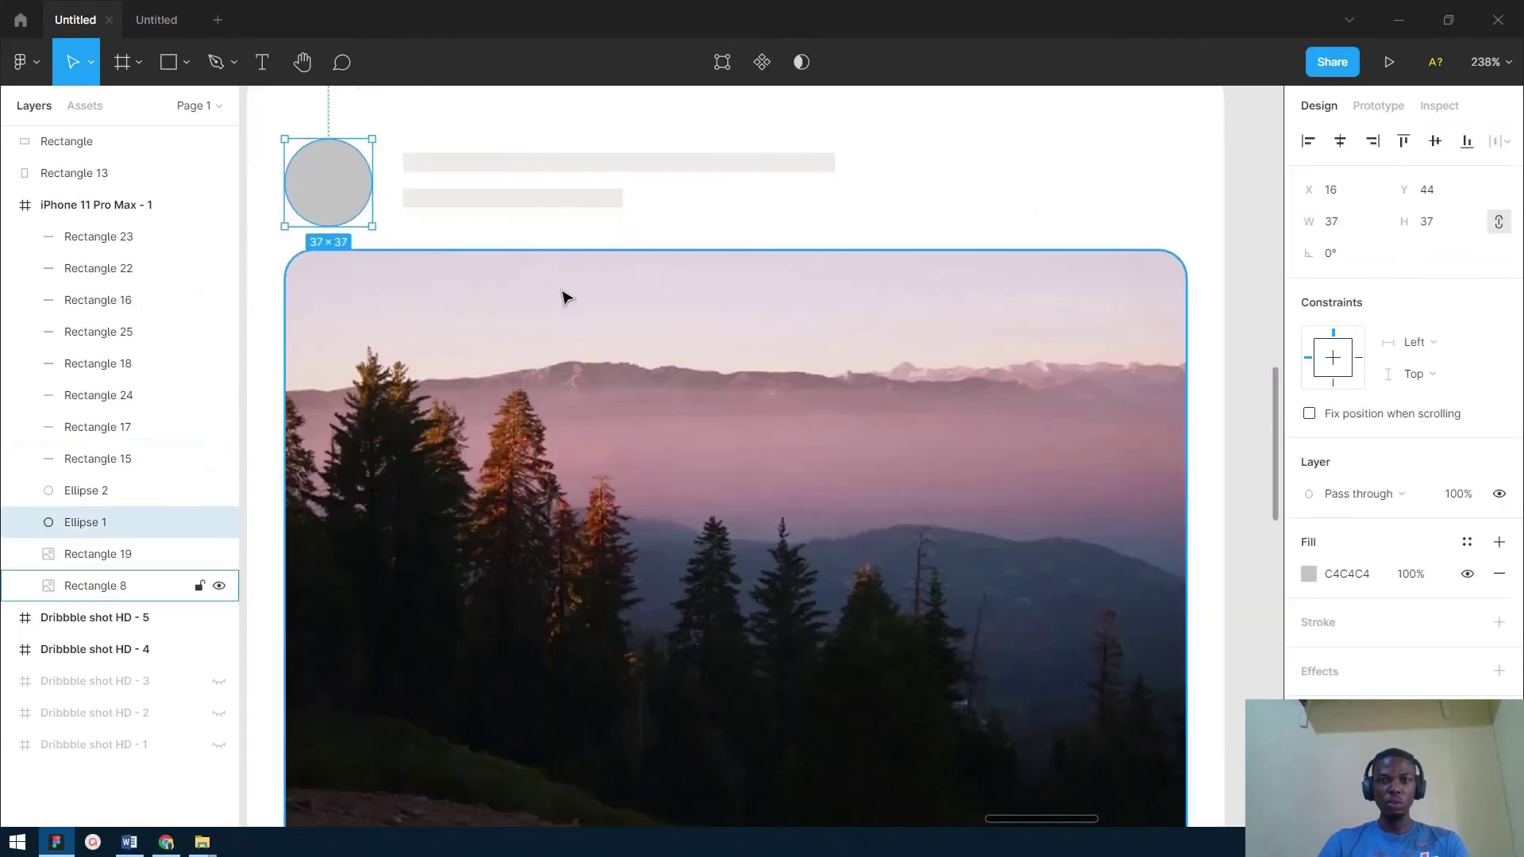
{"action": "scroll", "coordinate": [572, 326], "scroll_direction": "down", "scroll_amount": 2}
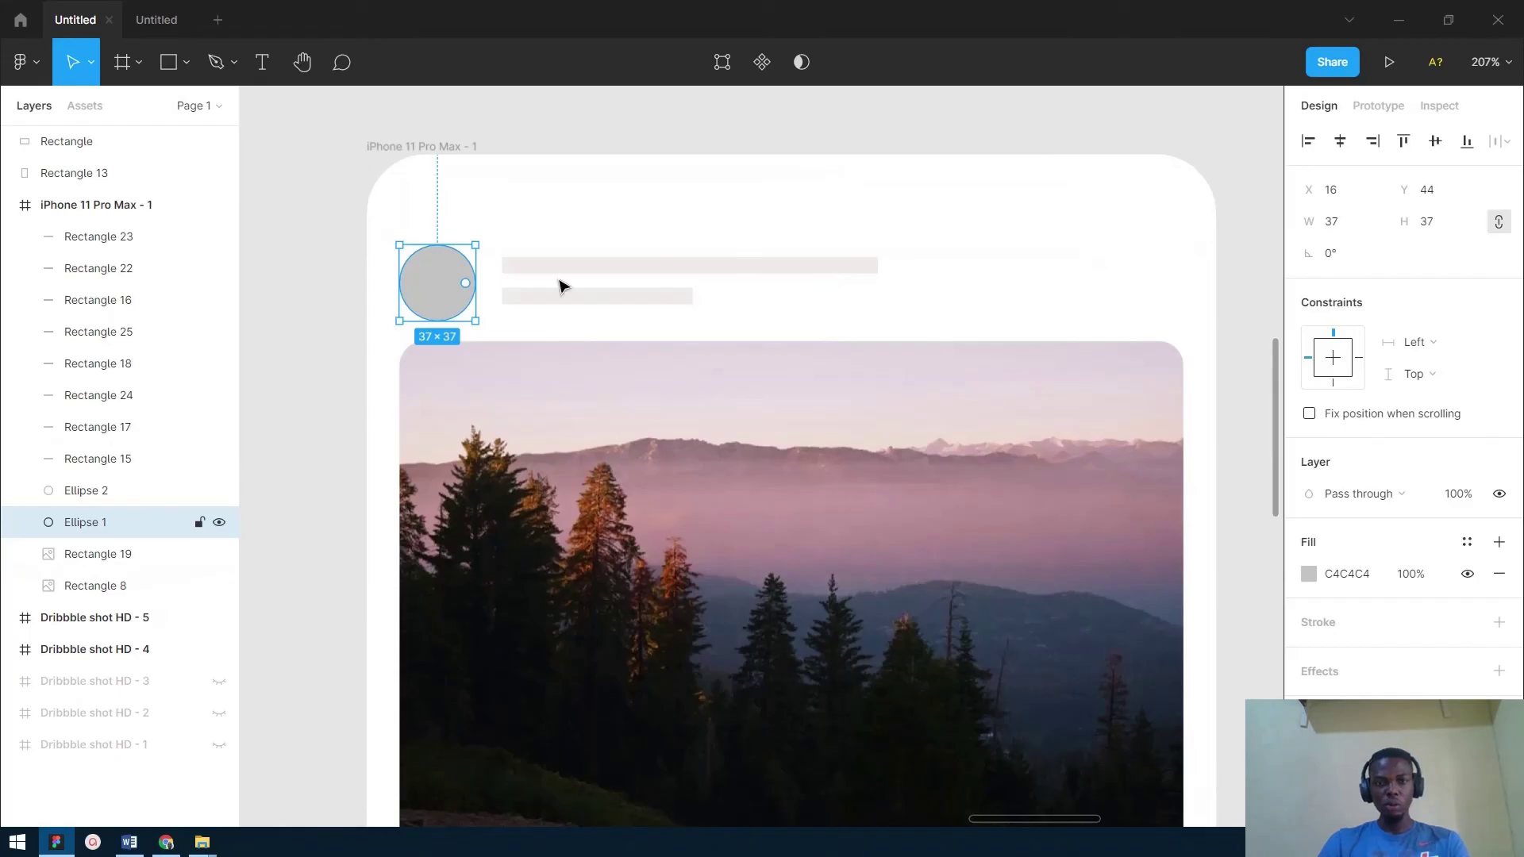
{"action": "right_click", "coordinate": [450, 259]}
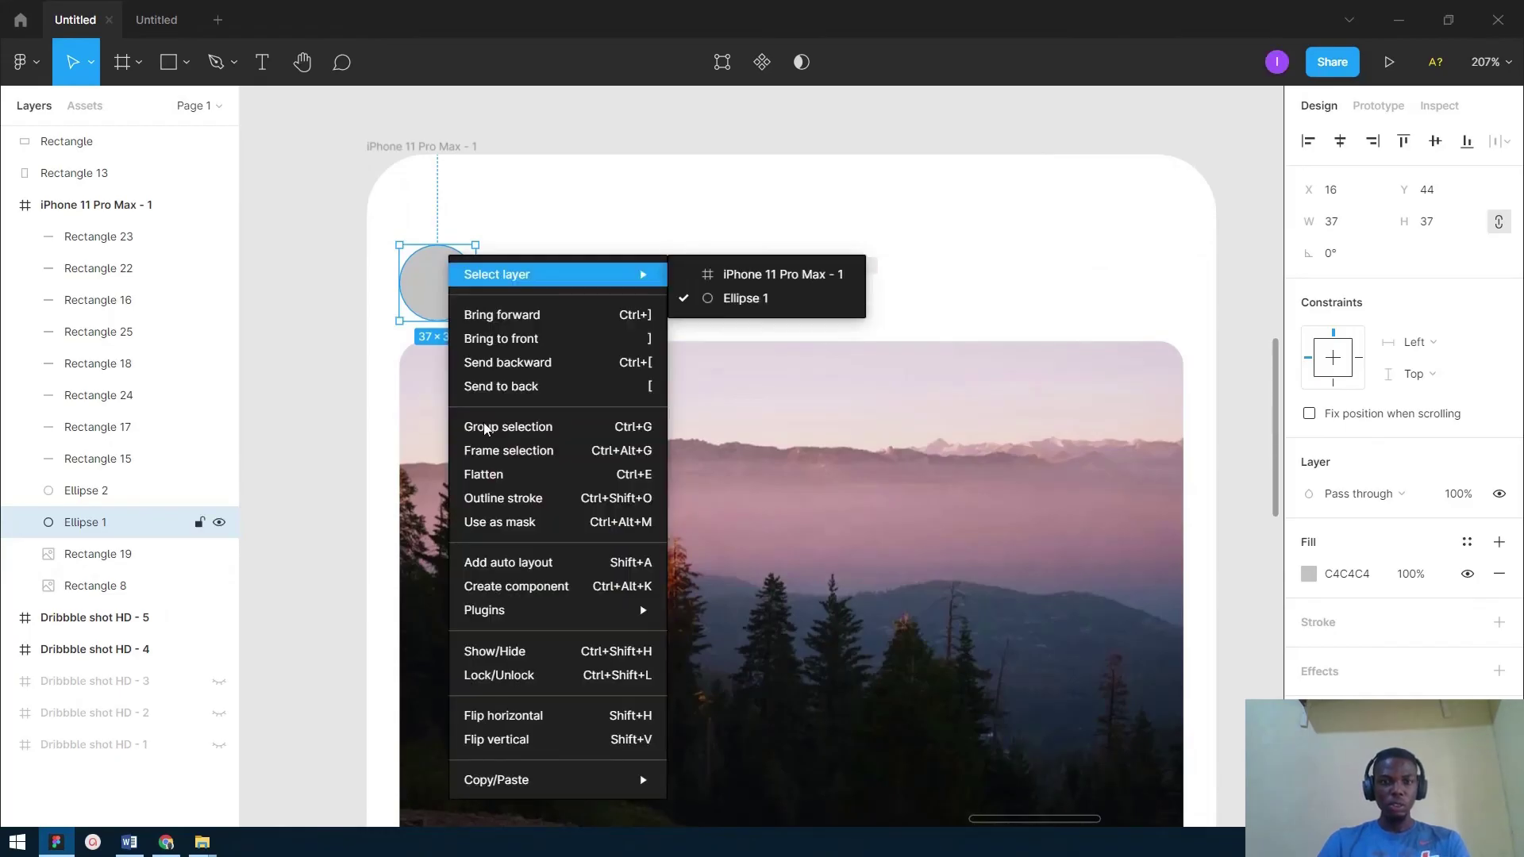
{"action": "mouse_move", "coordinate": [540, 617]}
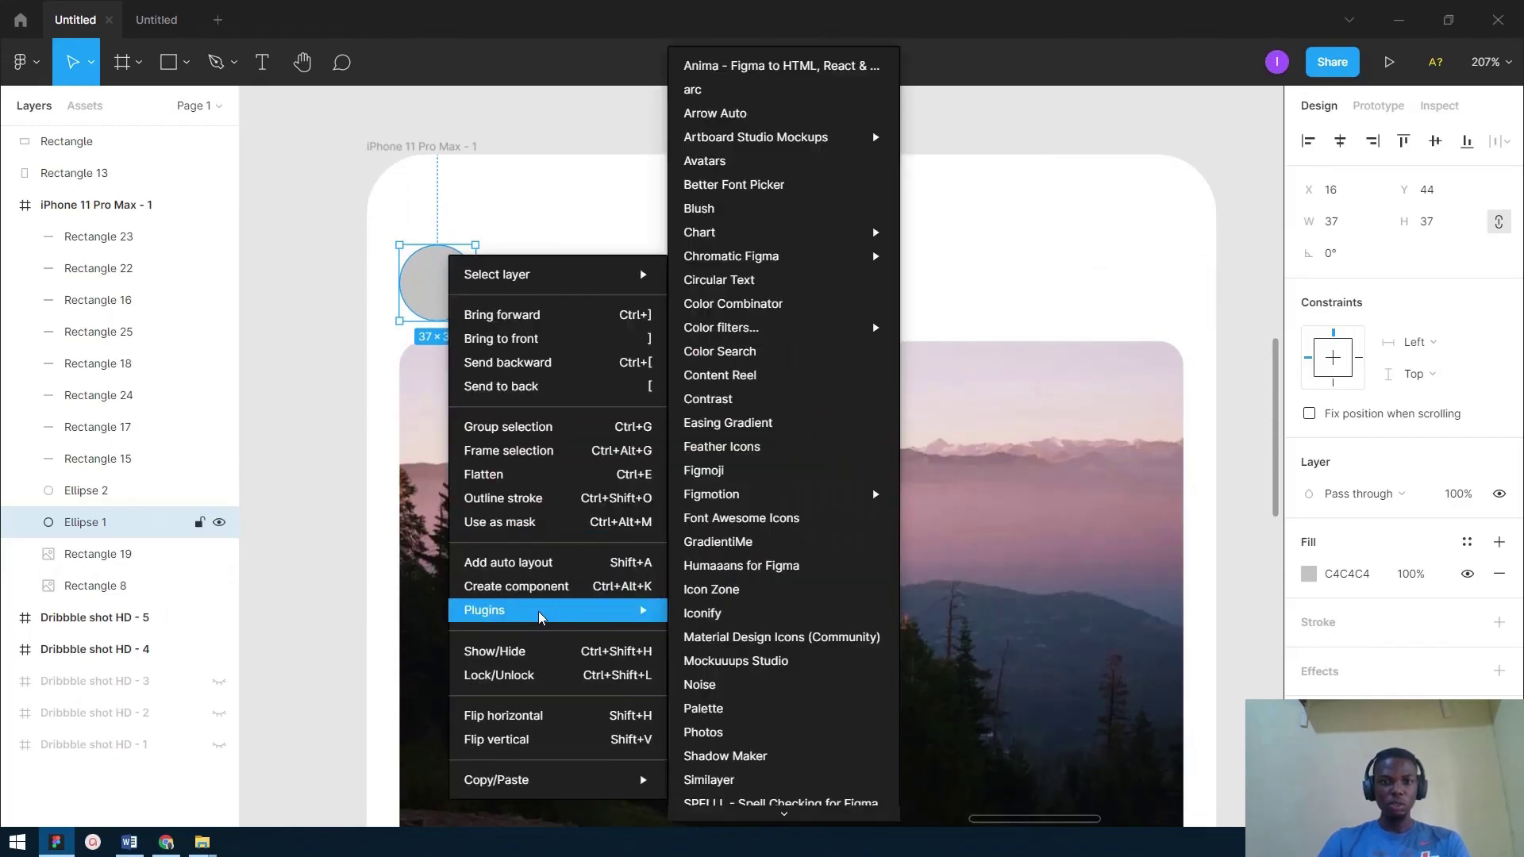
{"action": "left_click", "coordinate": [736, 163]}
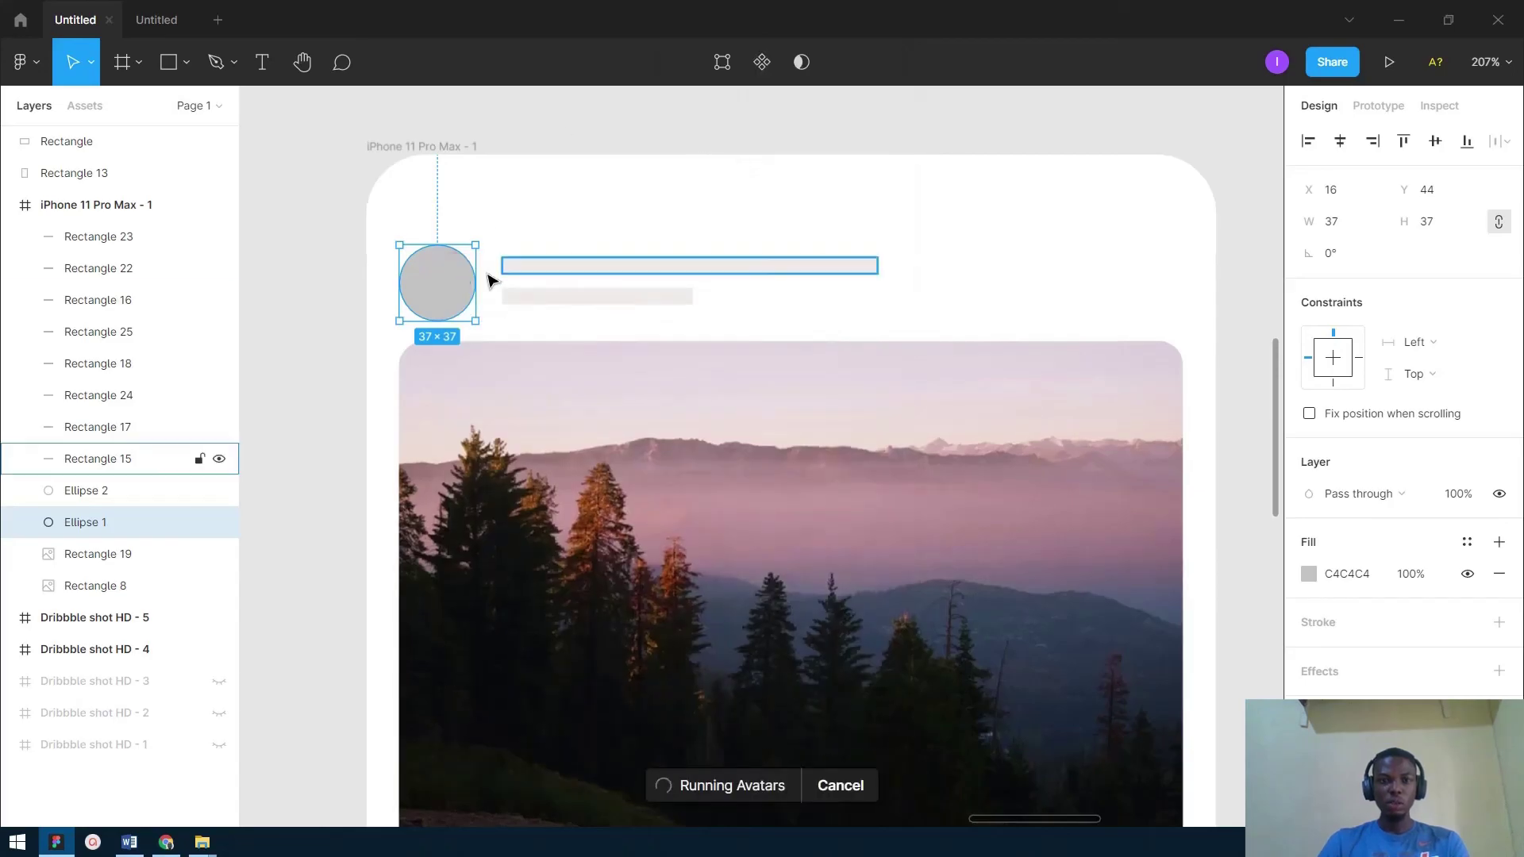
{"action": "left_click", "coordinate": [766, 206]}
{"action": "scroll", "coordinate": [718, 293], "scroll_direction": "down", "scroll_amount": 2}
{"action": "scroll", "coordinate": [630, 302], "scroll_direction": "down", "scroll_amount": 3}
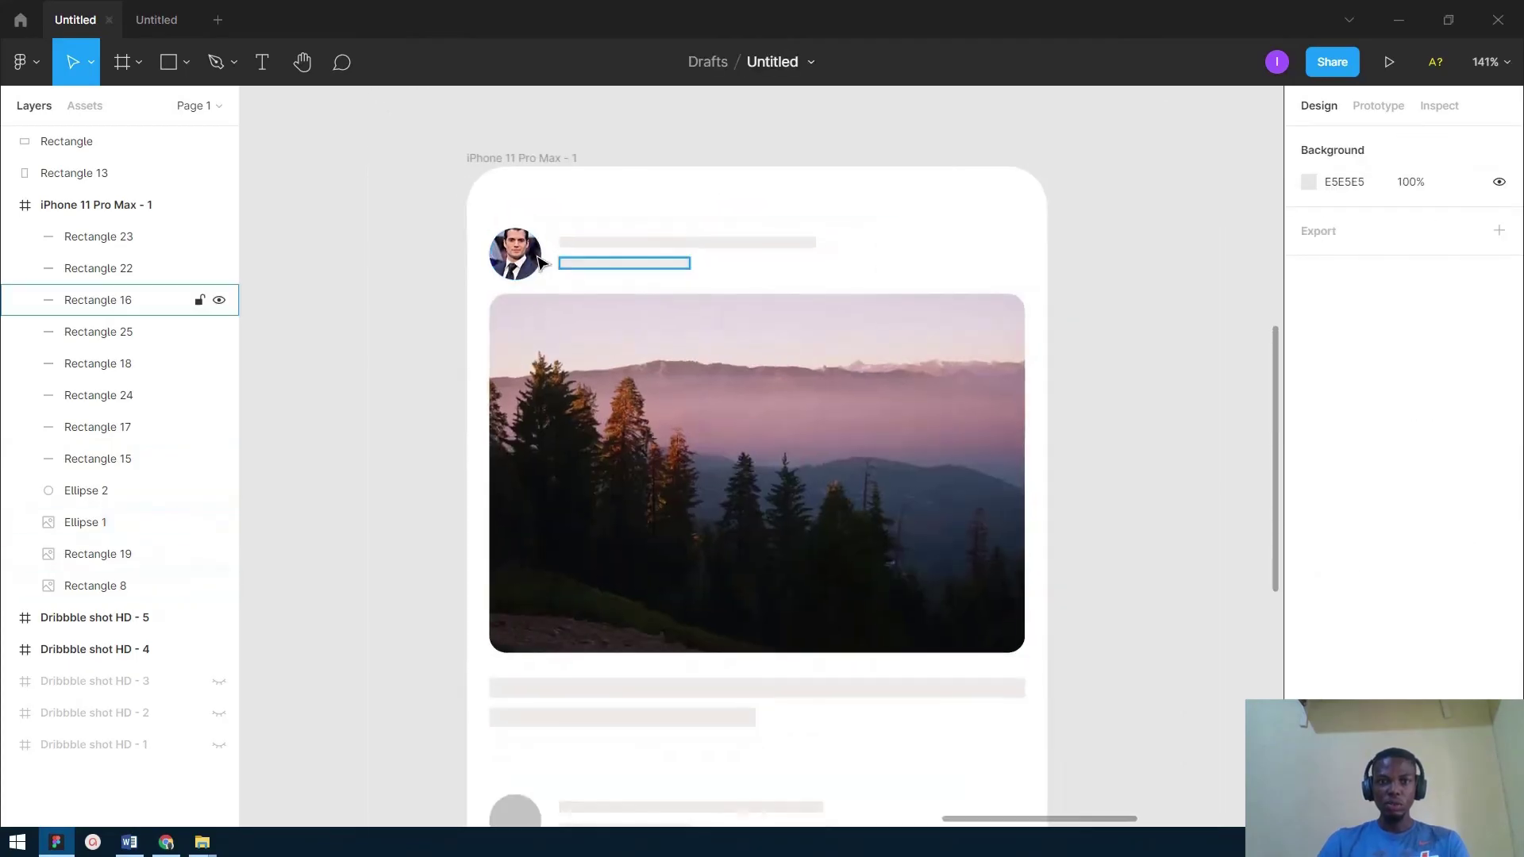
{"action": "scroll", "coordinate": [511, 292], "scroll_direction": "up", "scroll_amount": 2}
{"action": "scroll", "coordinate": [616, 432], "scroll_direction": "up", "scroll_amount": 5}
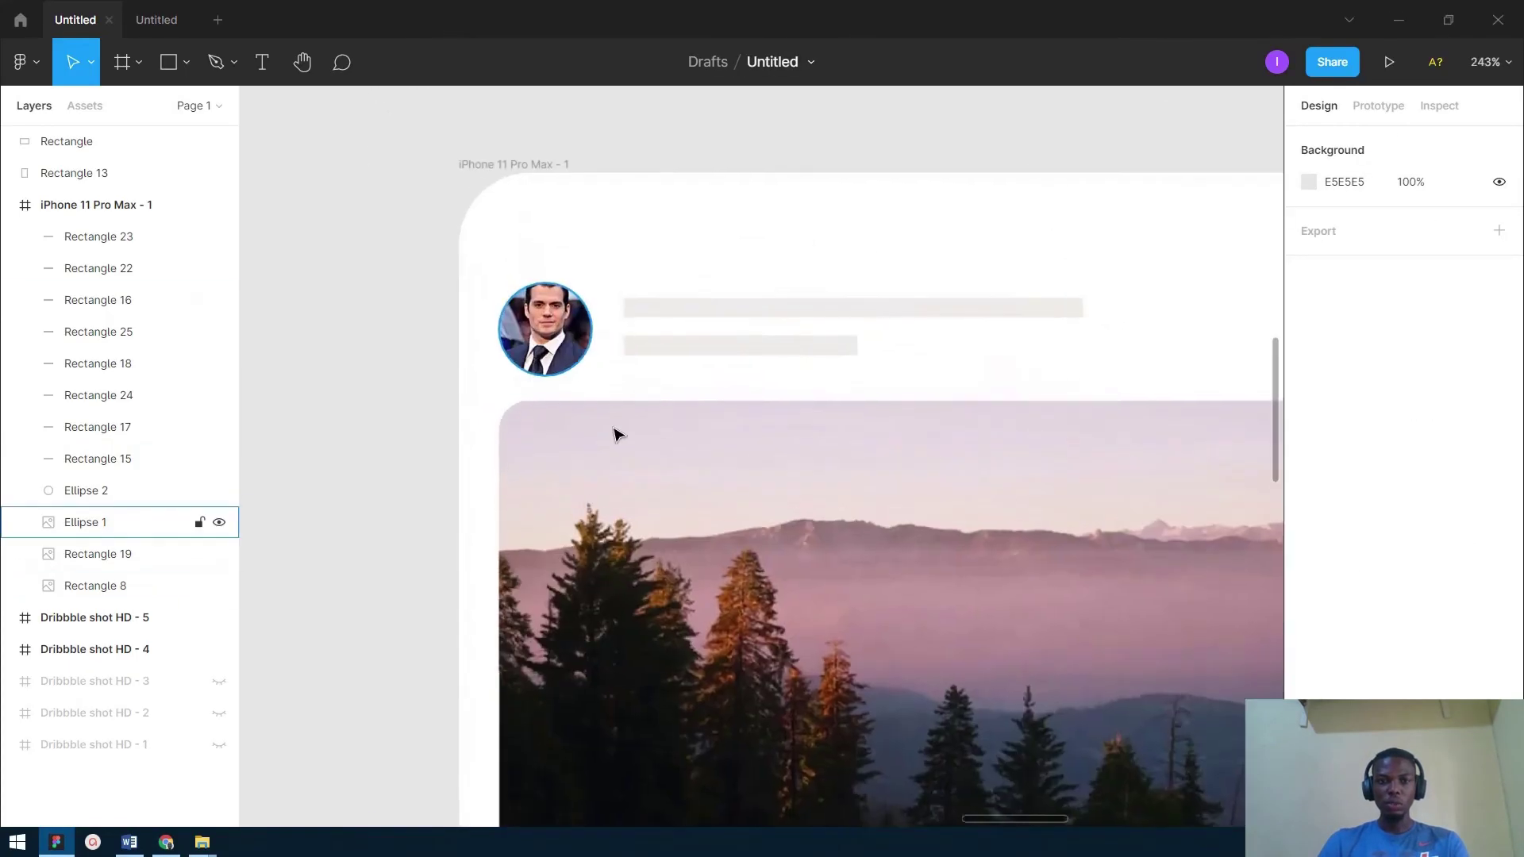
Fill the second post's grey profile circle, above the snowy mountain photo, with a random portrait using the Avatars plugin.
{"action": "scroll", "coordinate": [631, 320], "scroll_direction": "down", "scroll_amount": 5}
{"action": "scroll", "coordinate": [693, 384], "scroll_direction": "down", "scroll_amount": 5}
{"action": "scroll", "coordinate": [670, 436], "scroll_direction": "up", "scroll_amount": 4}
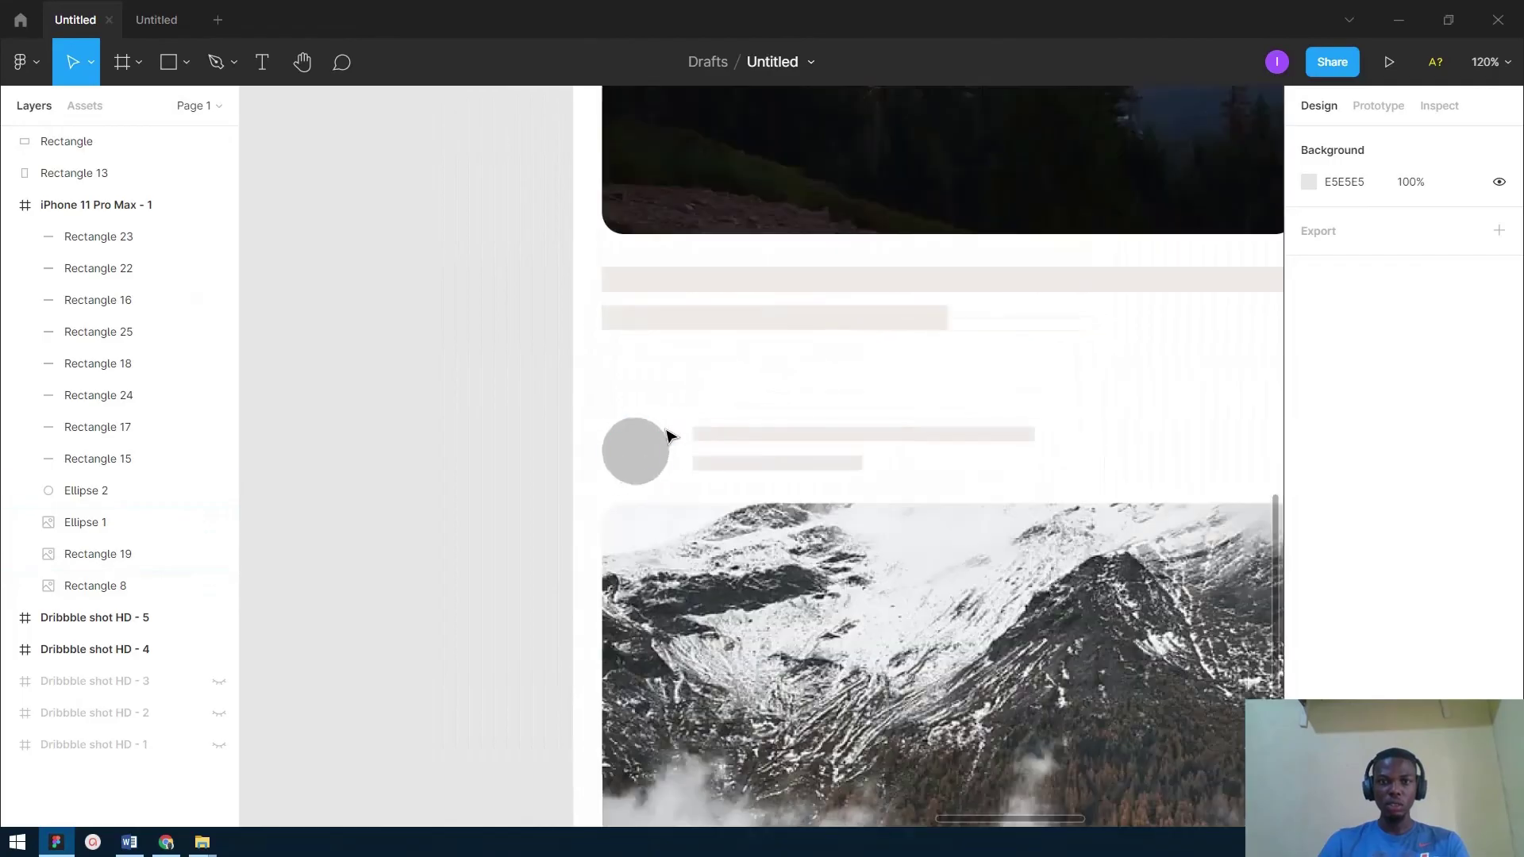
{"action": "right_click", "coordinate": [642, 458]}
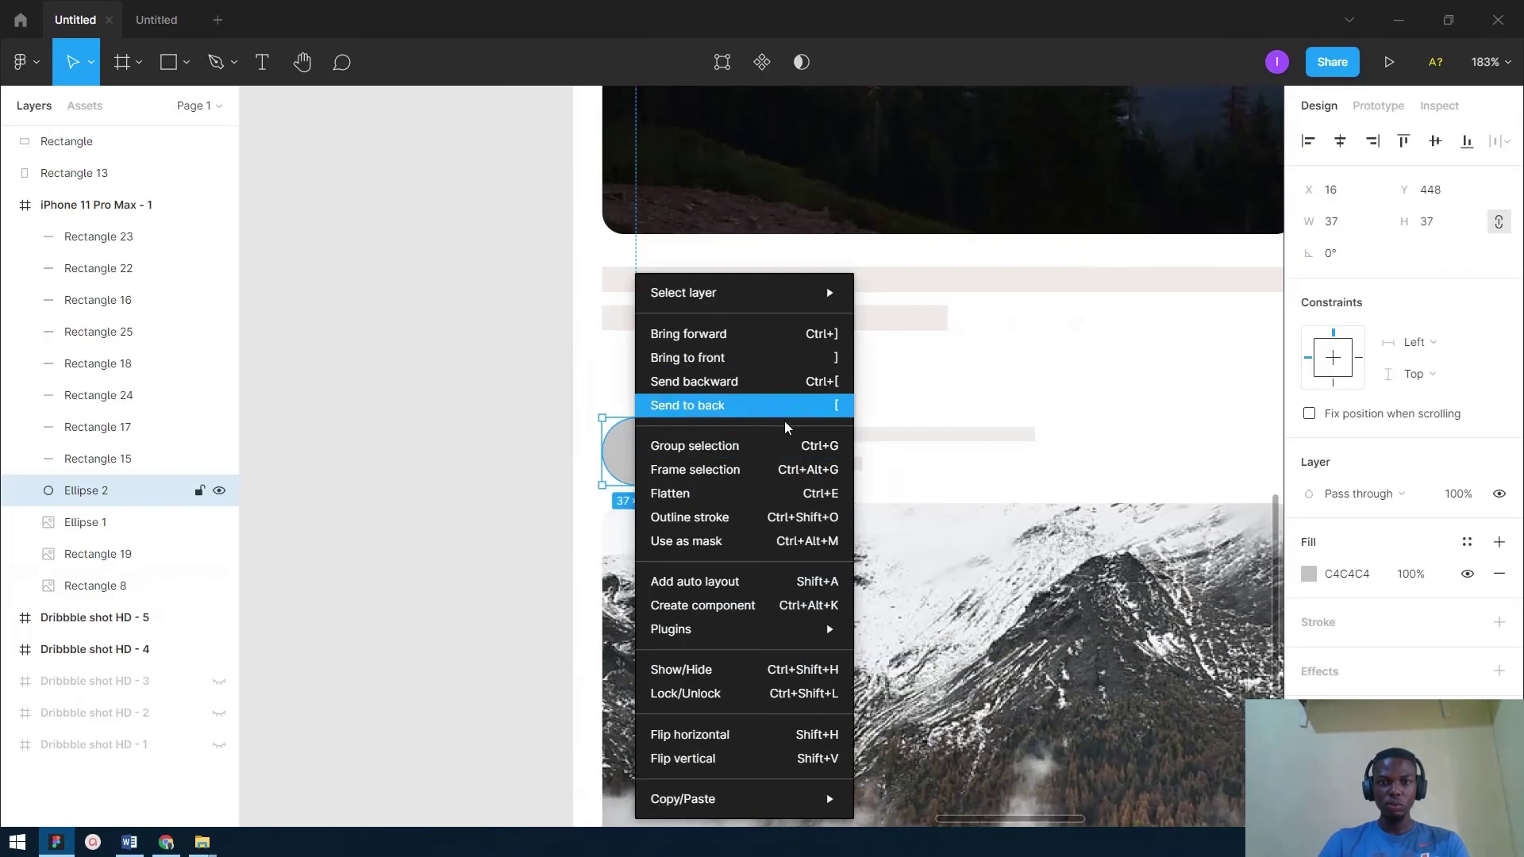
{"action": "mouse_move", "coordinate": [749, 630]}
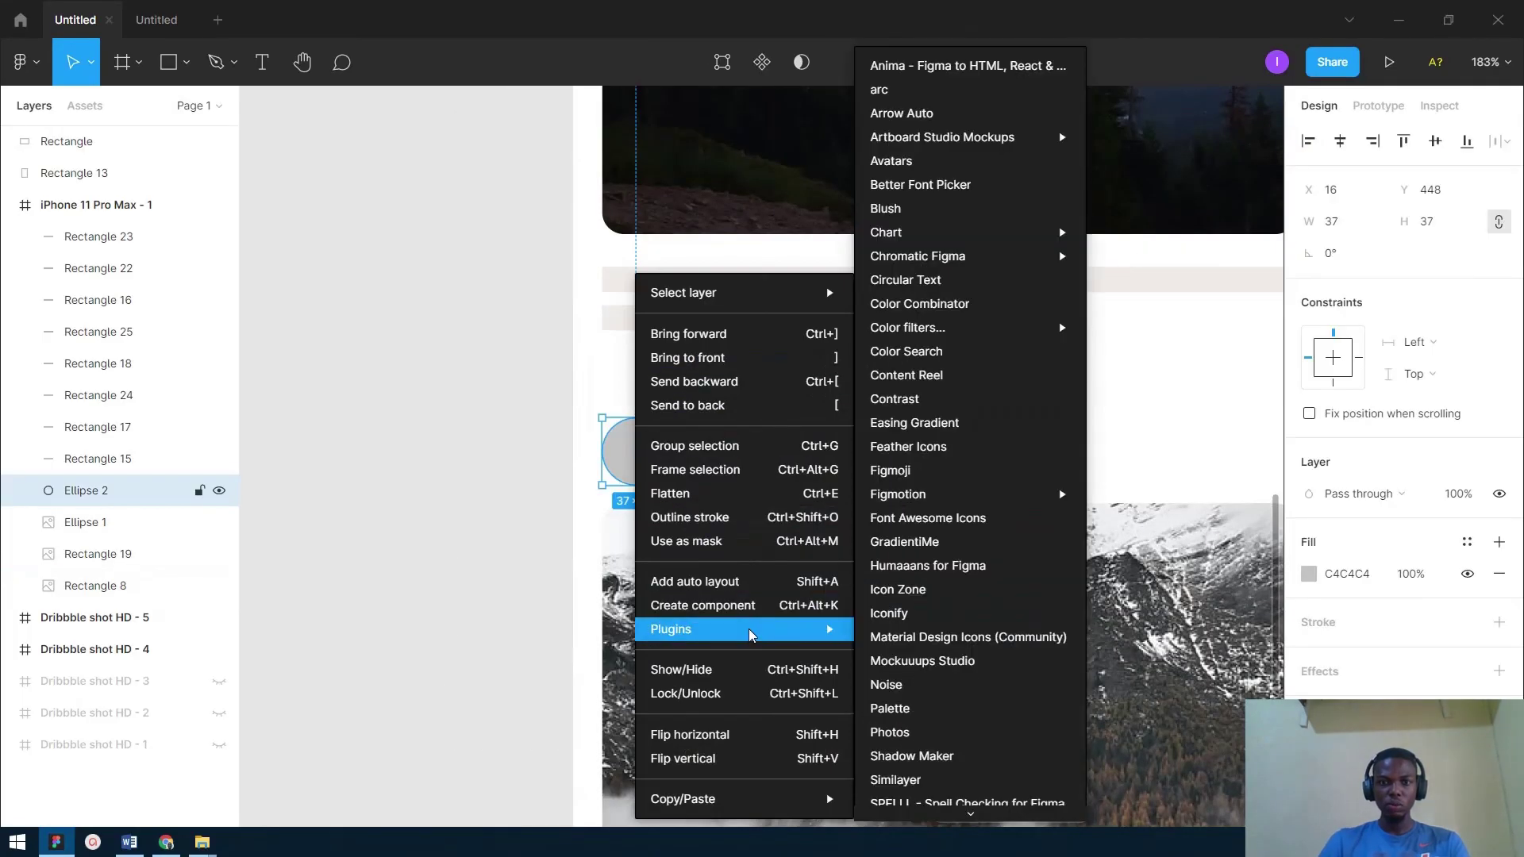
{"action": "left_click", "coordinate": [946, 165]}
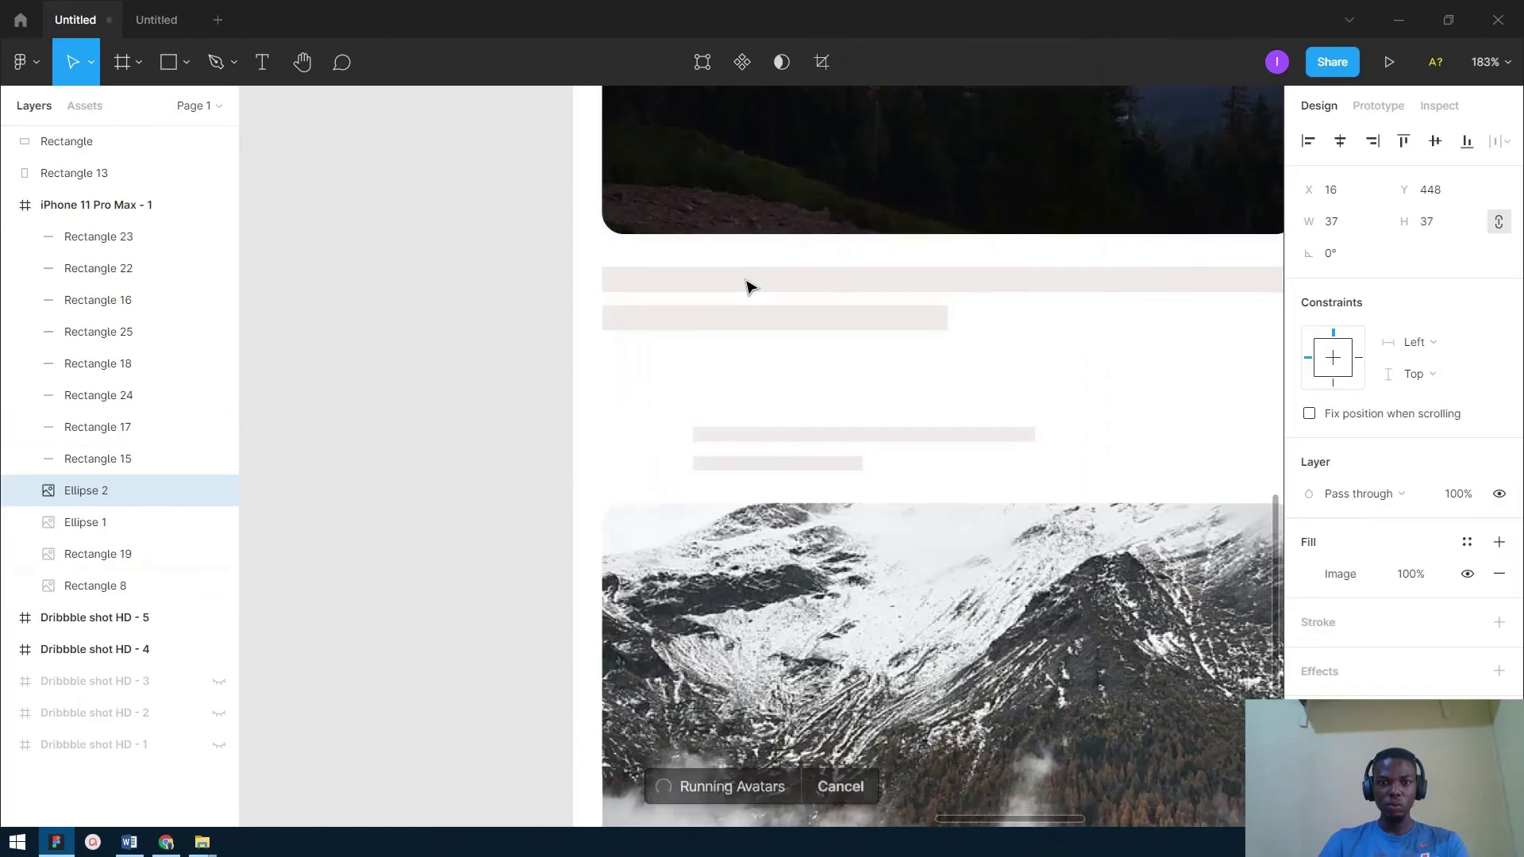
{"action": "left_click", "coordinate": [509, 415]}
{"action": "left_click_drag", "start_coordinate": [827, 453], "coordinate": [758, 341]}
{"action": "scroll", "coordinate": [871, 368], "scroll_direction": "up", "scroll_amount": 2}
{"action": "scroll", "coordinate": [878, 436], "scroll_direction": "down", "scroll_amount": 4}
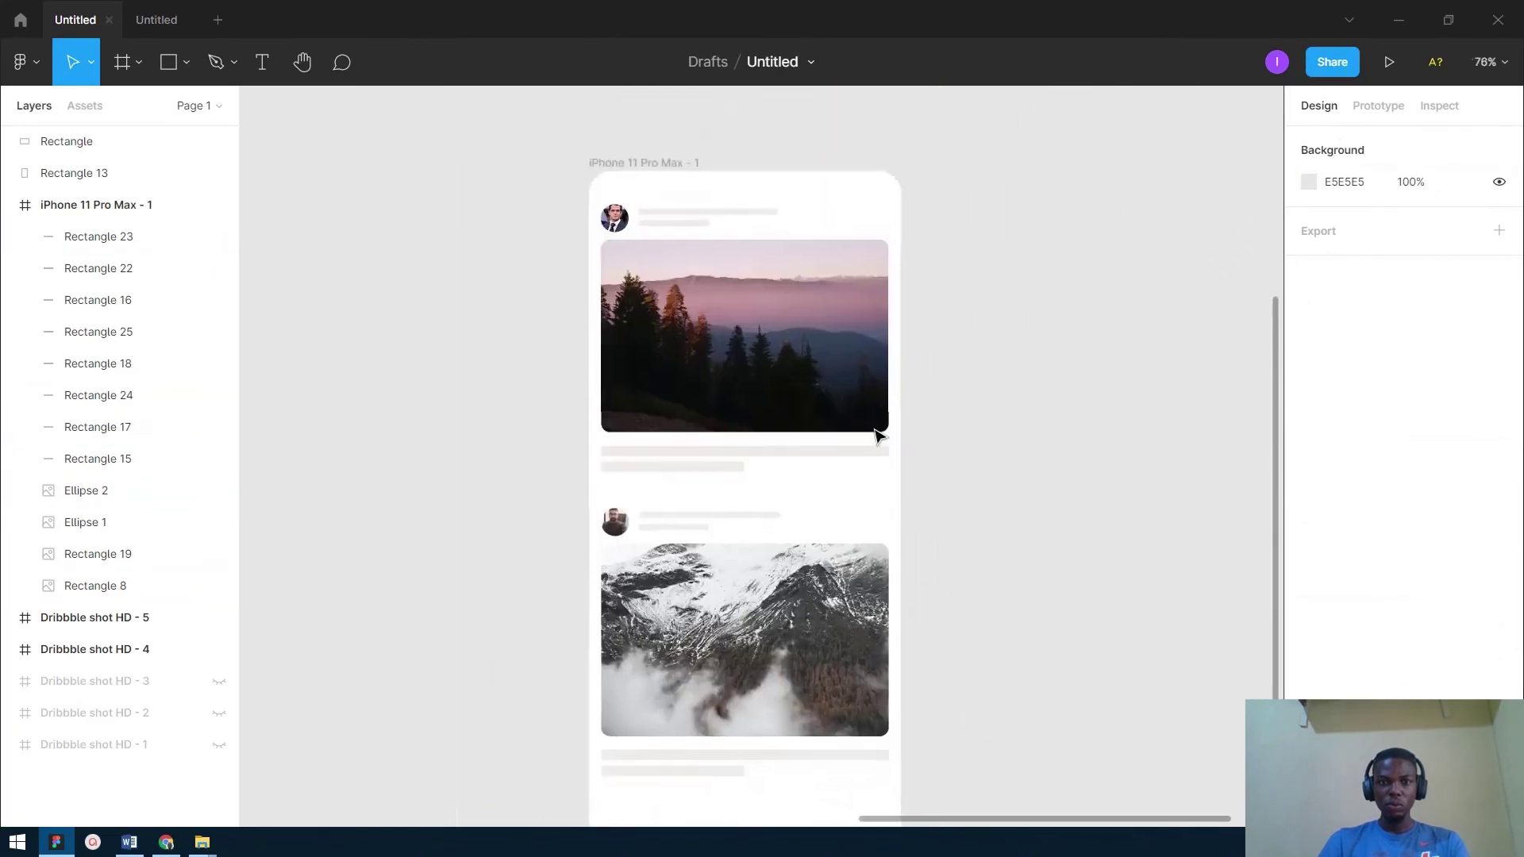